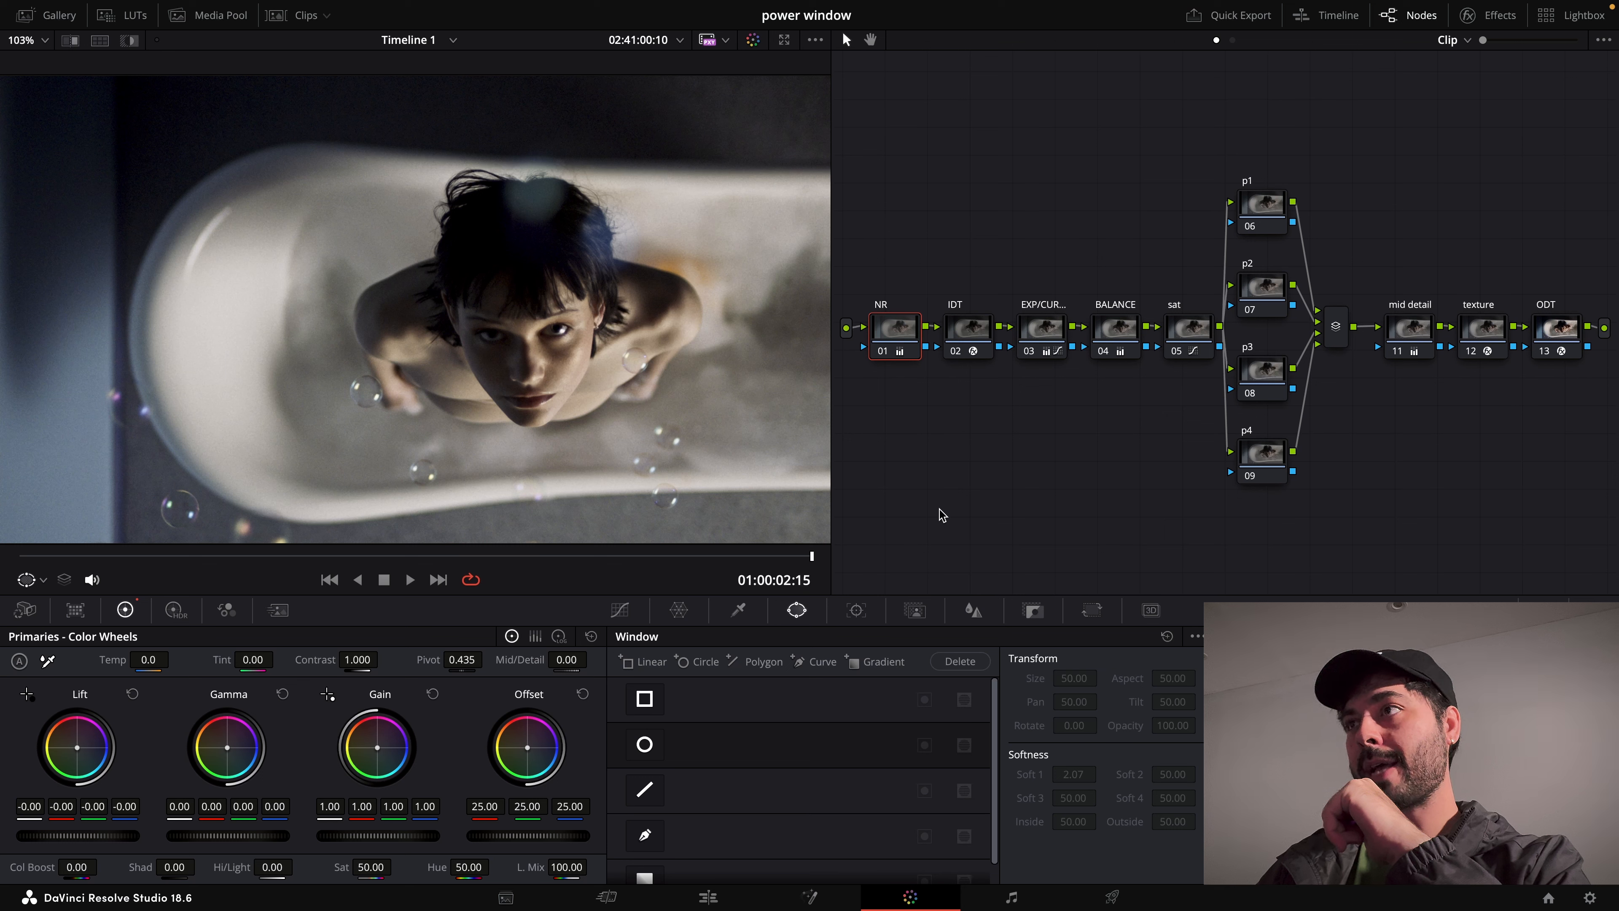
# Select the four parallel nodes p1 to p4, shift them slightly, deselect them and save the project.
pyautogui.moveTo(1256, 132); pyautogui.dragTo(1284, 476)
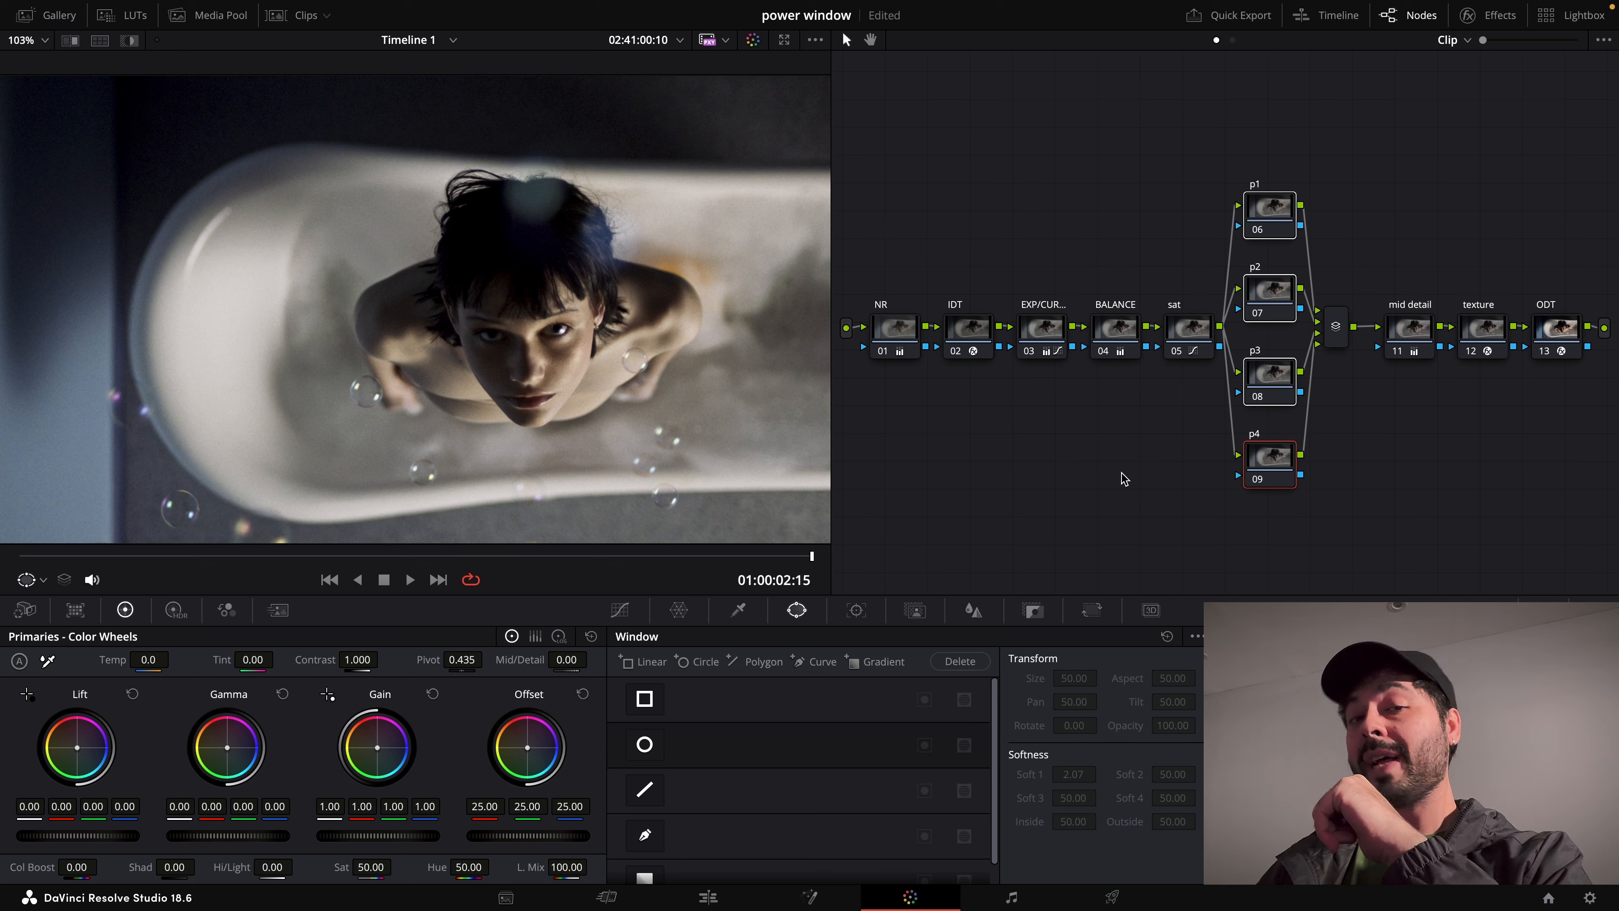
pyautogui.click(1124, 478)
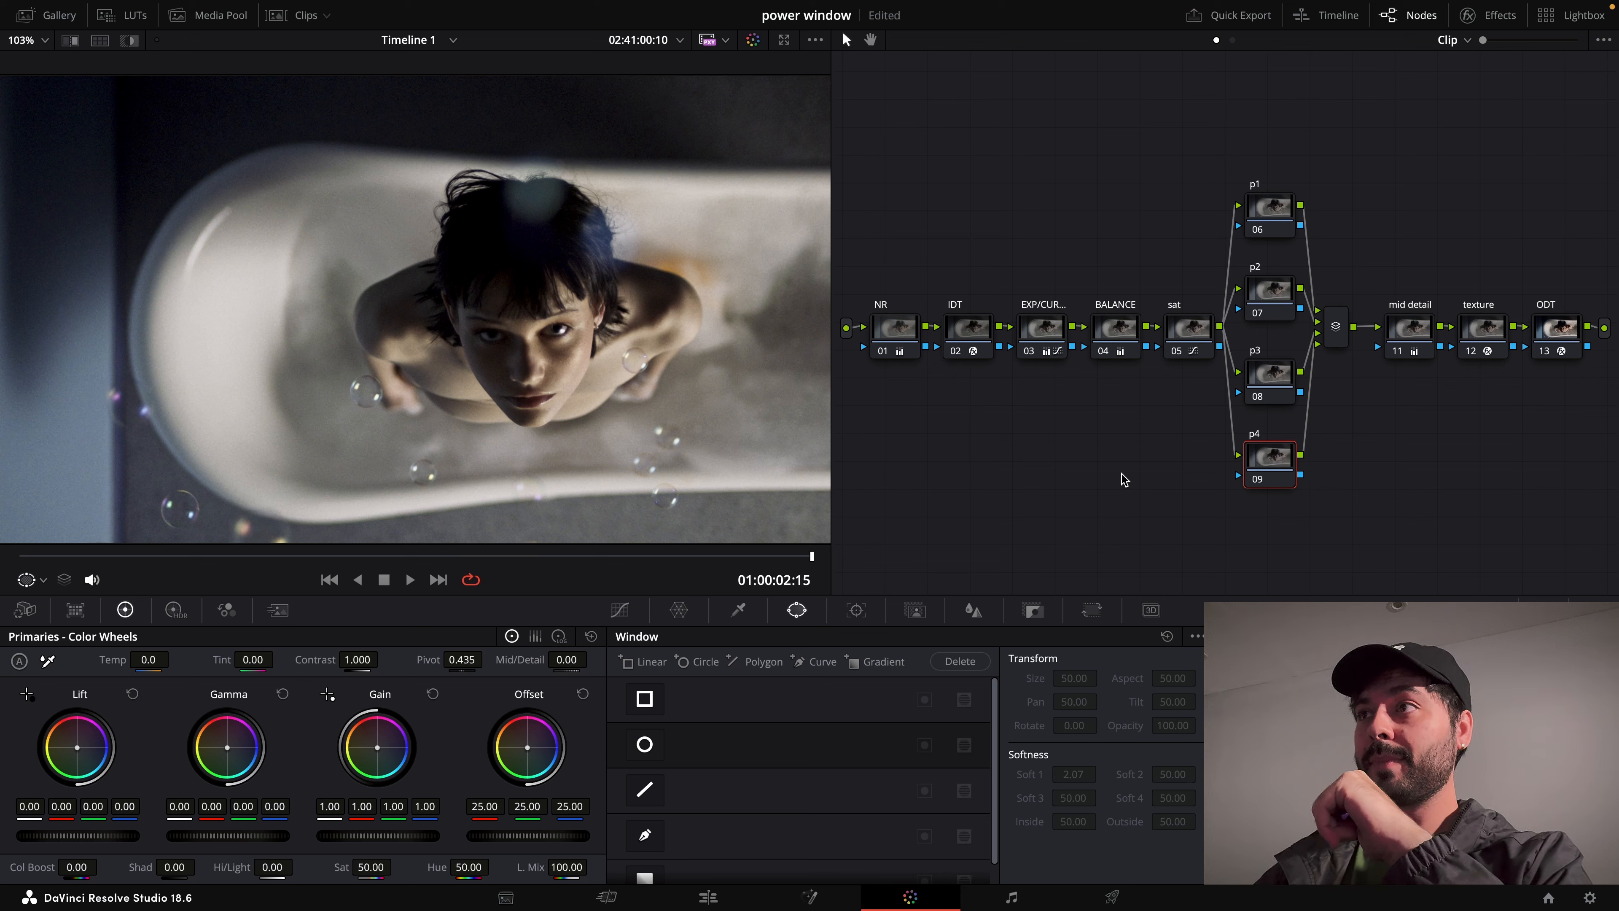
pyautogui.hotkey('ctrl', 's')
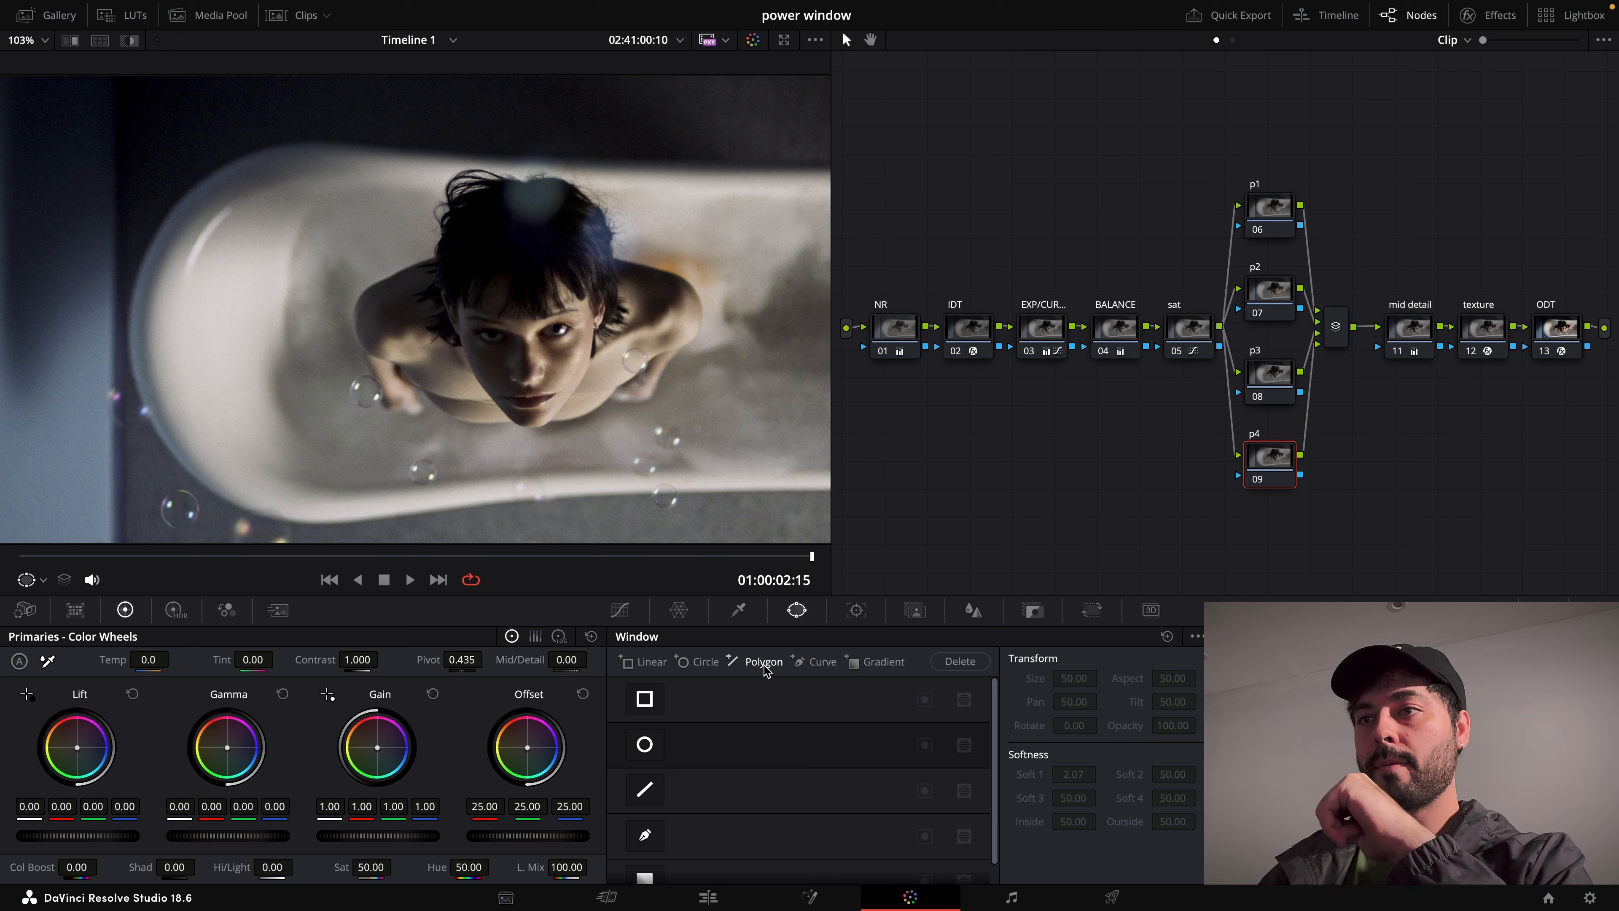
# Add a linear window on node p4 and move it toward the woman's face, at pan 51.38 and tilt 50.24.
pyautogui.click(656, 669)
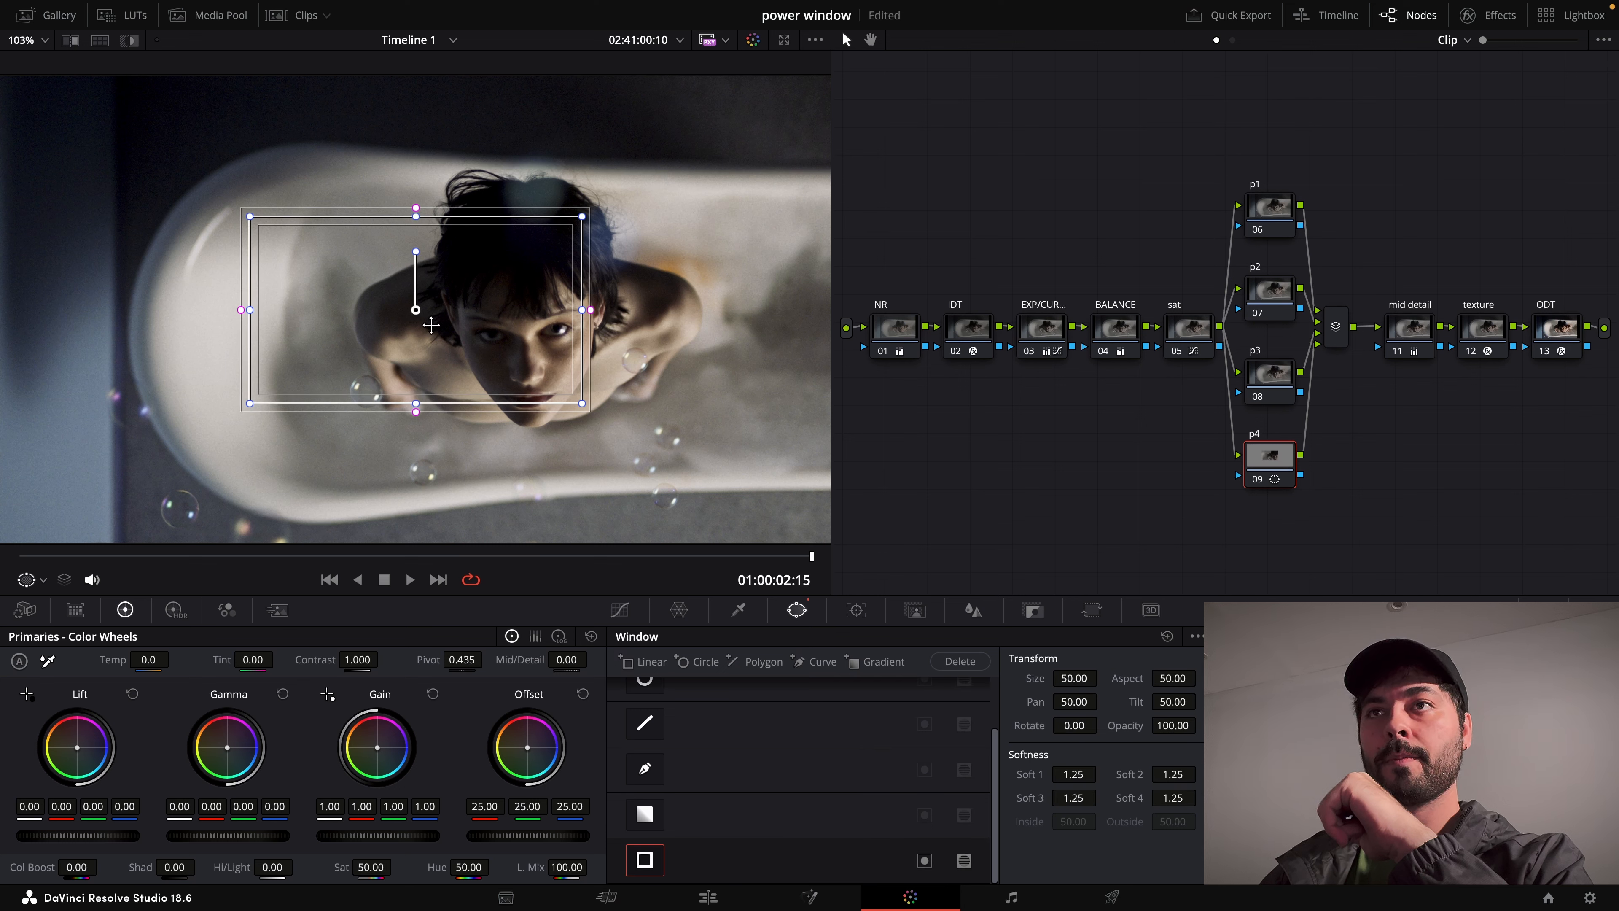
pyautogui.moveTo(431, 324); pyautogui.dragTo(481, 314)
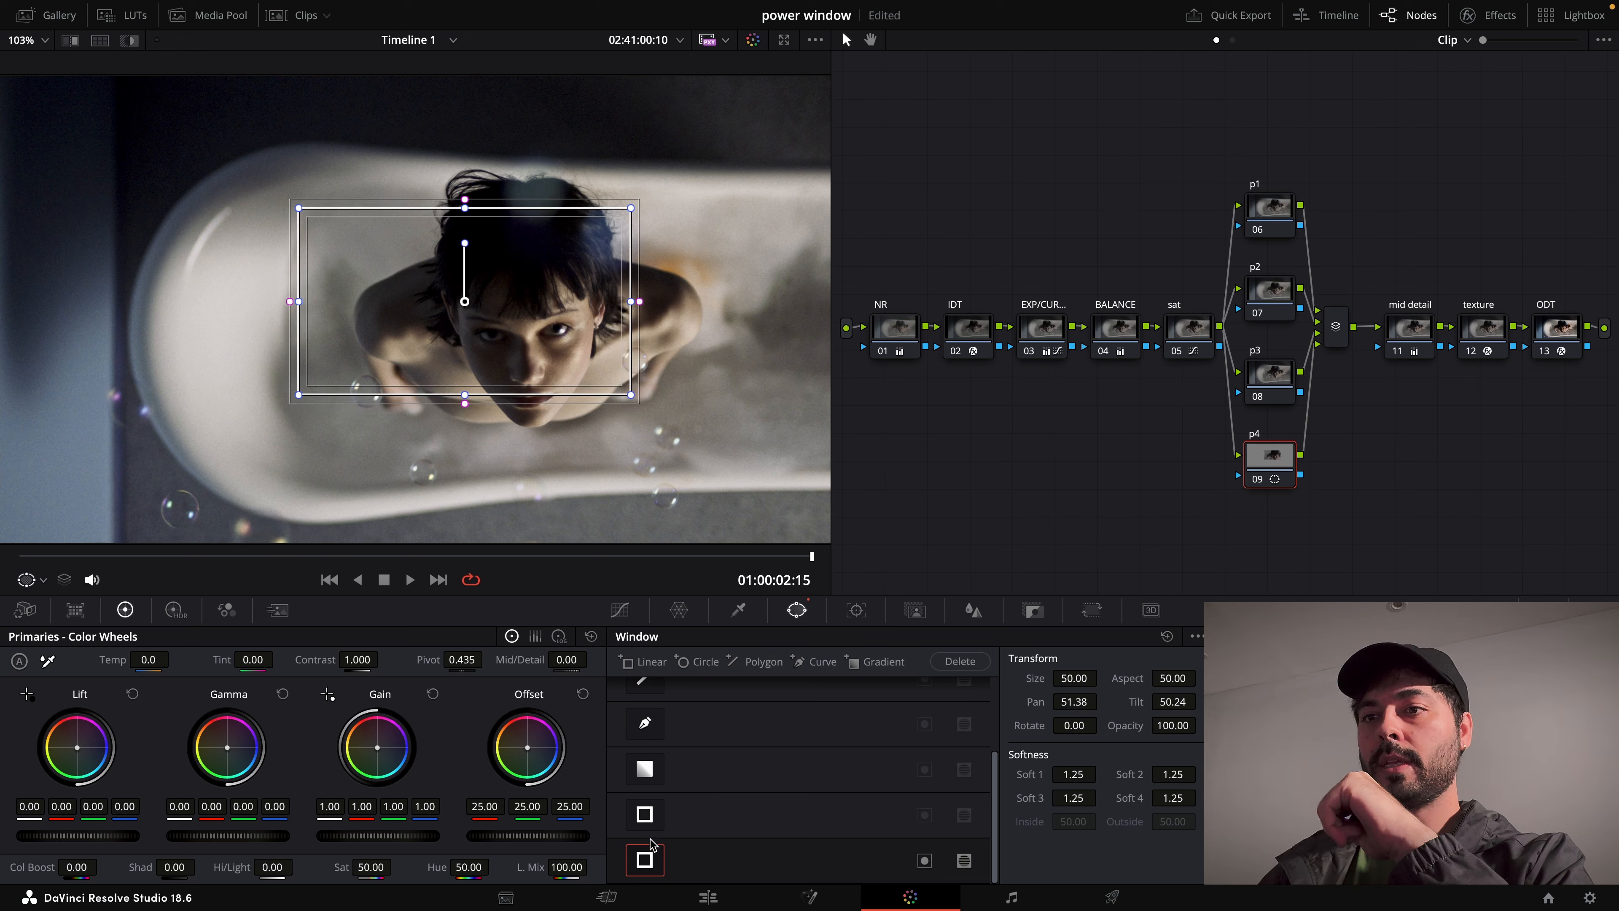
# Replace the active linear window on node p4 with a circle window, followed by a polygon window.
pyautogui.click(696, 662)
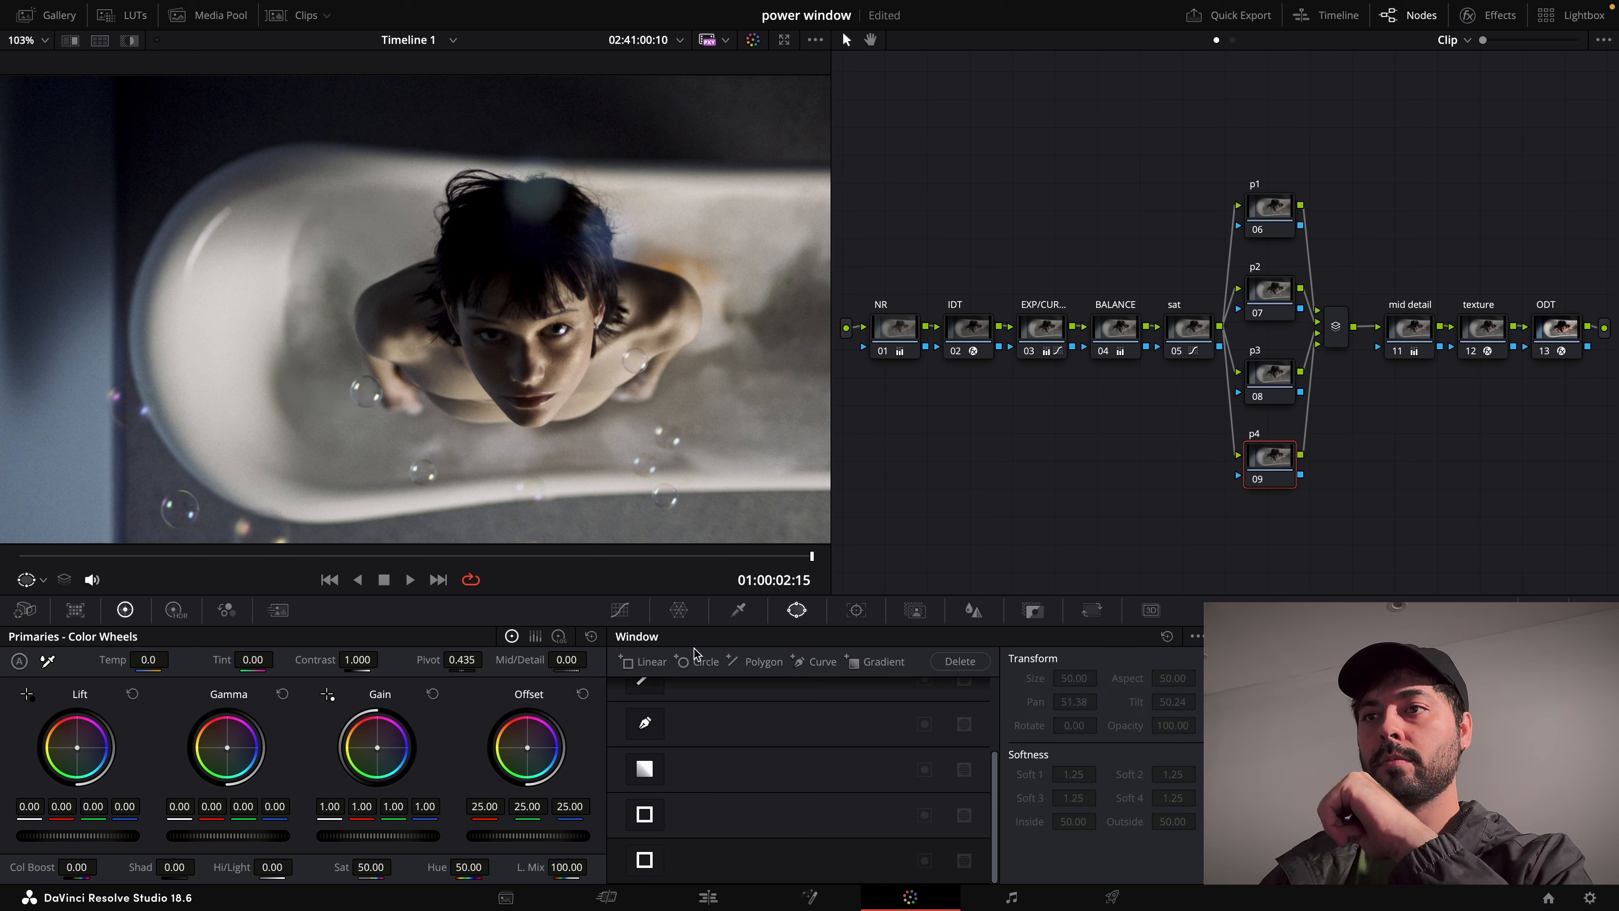
pyautogui.click(757, 662)
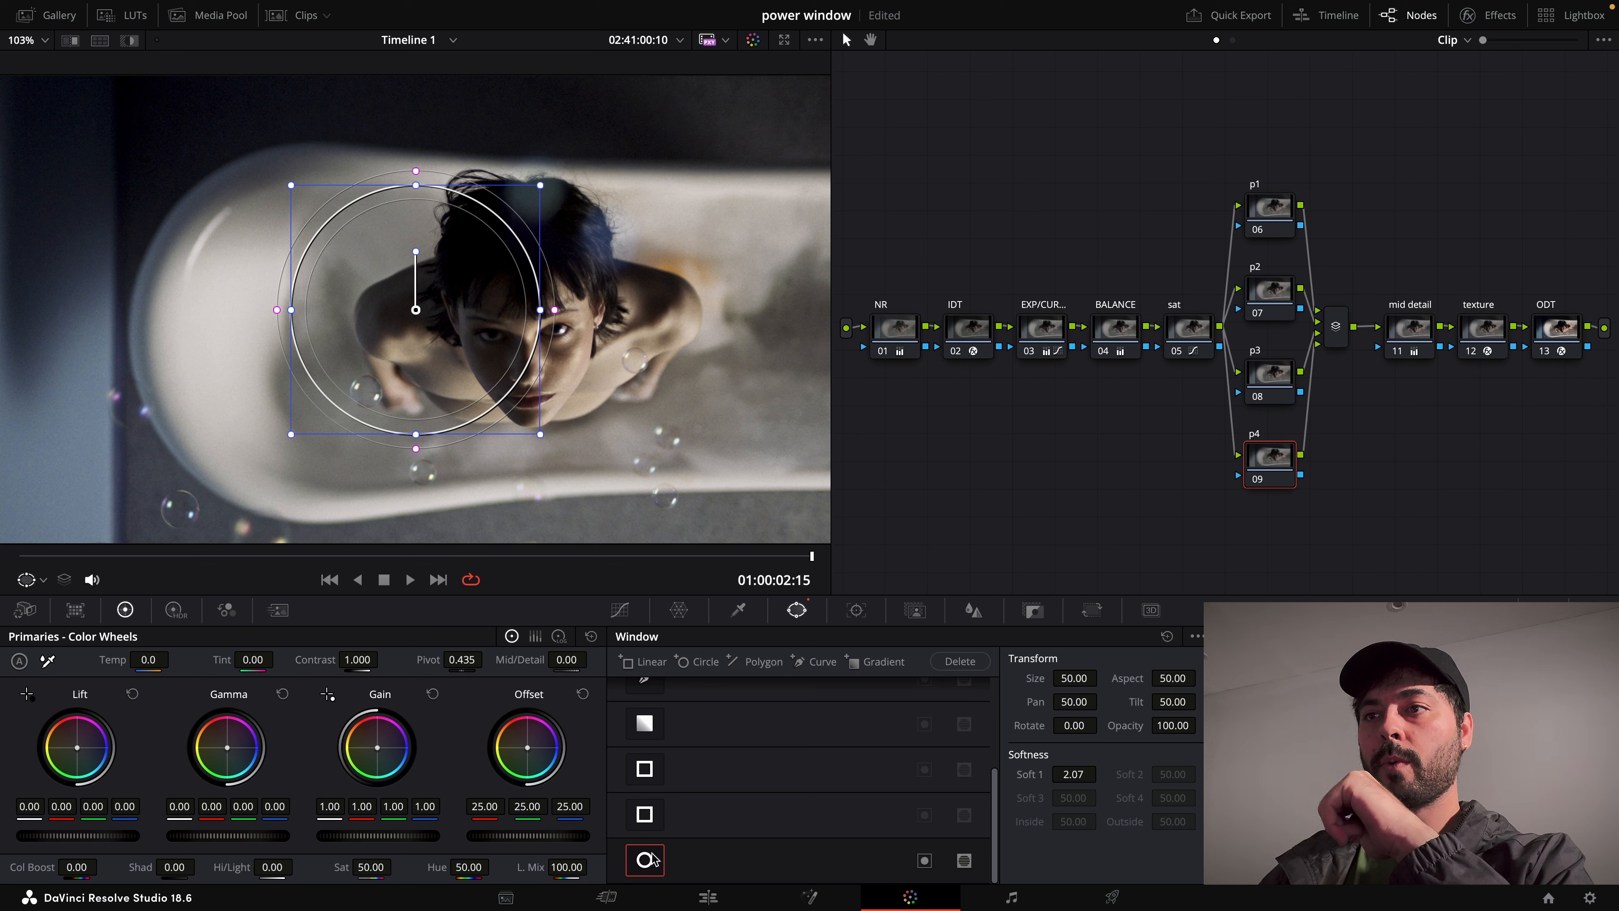
pyautogui.click(814, 661)
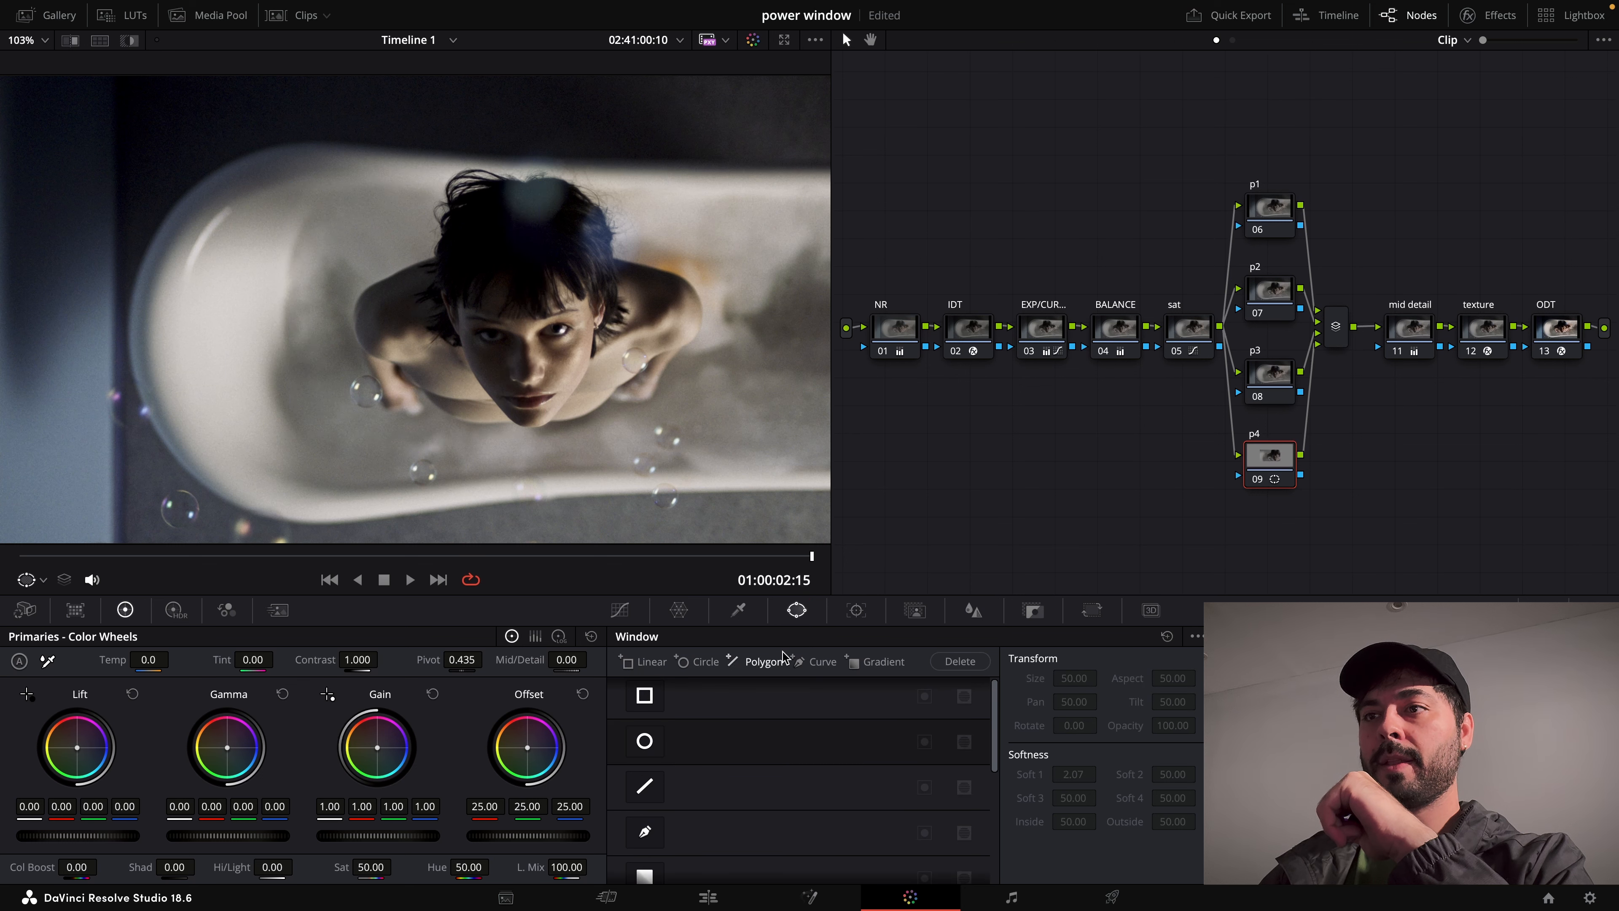
# Draw a closed curve window around the woman's head and shift it to pan 50.02 and tilt 49.83.
pyautogui.click(813, 662)
pyautogui.click(584, 427)
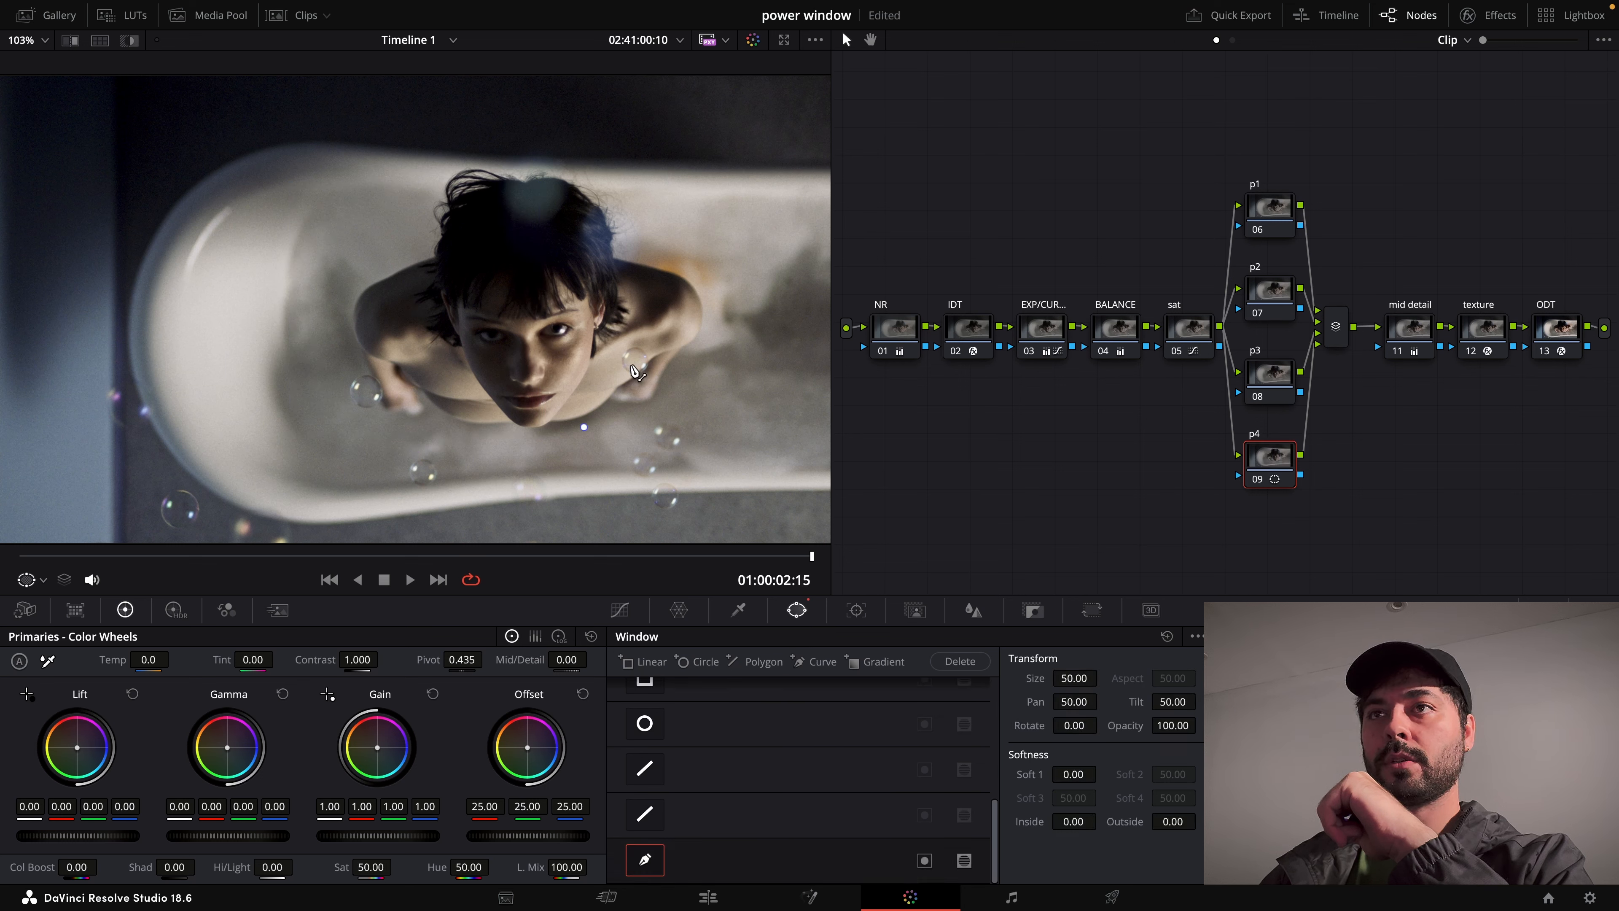
pyautogui.moveTo(631, 365); pyautogui.dragTo(644, 324)
pyautogui.click(644, 274)
pyautogui.click(610, 184)
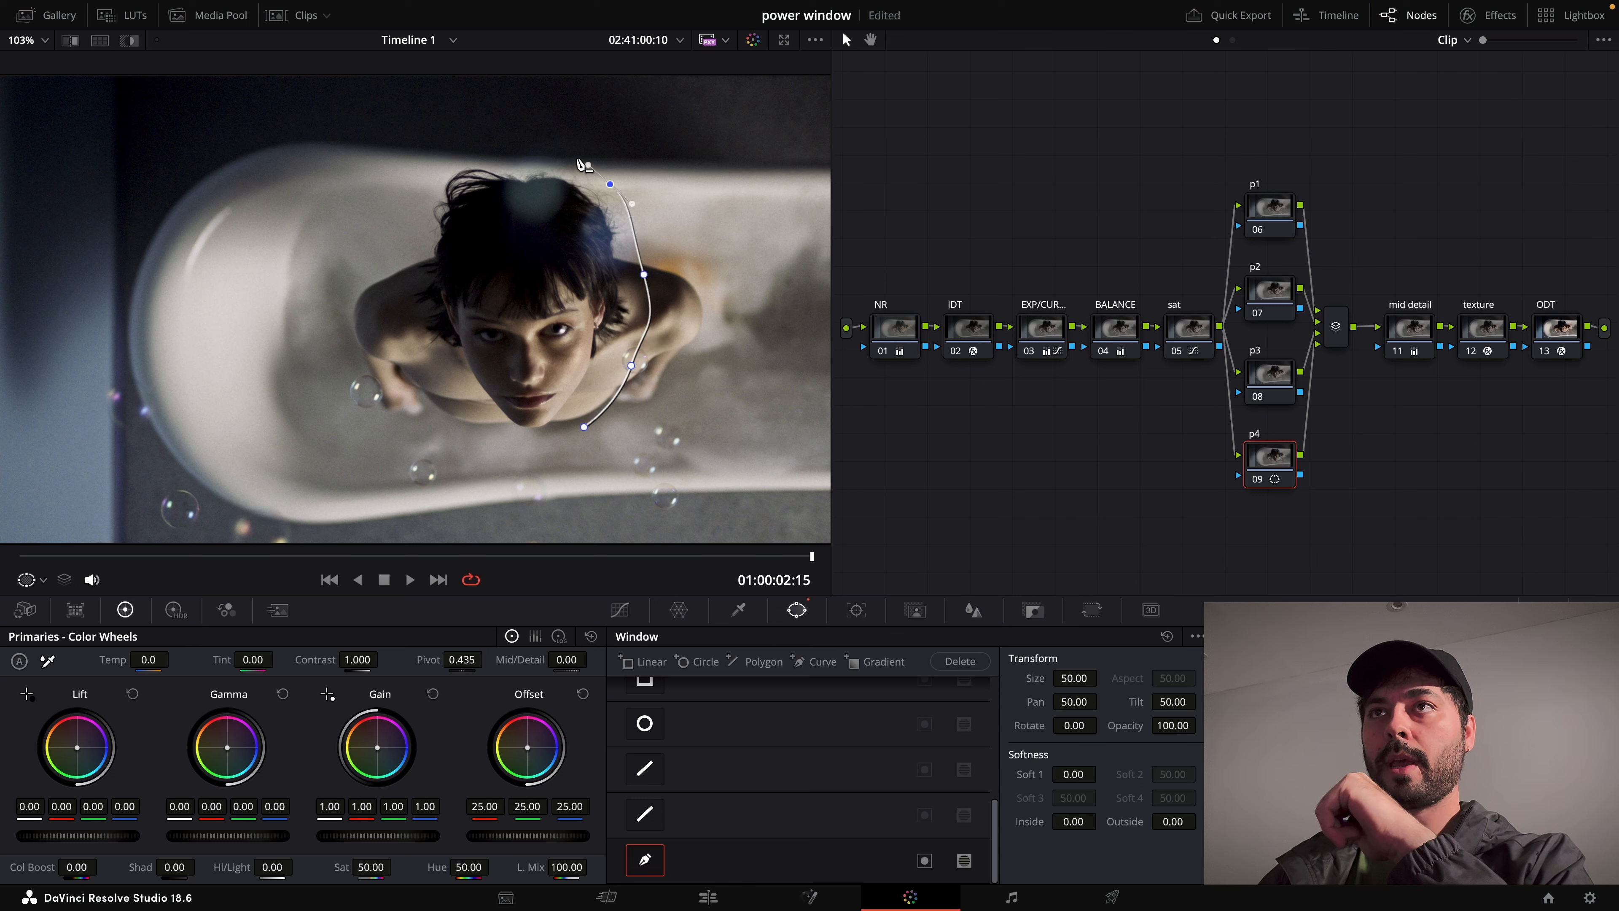
pyautogui.moveTo(508, 154); pyautogui.dragTo(472, 167)
pyautogui.click(414, 207)
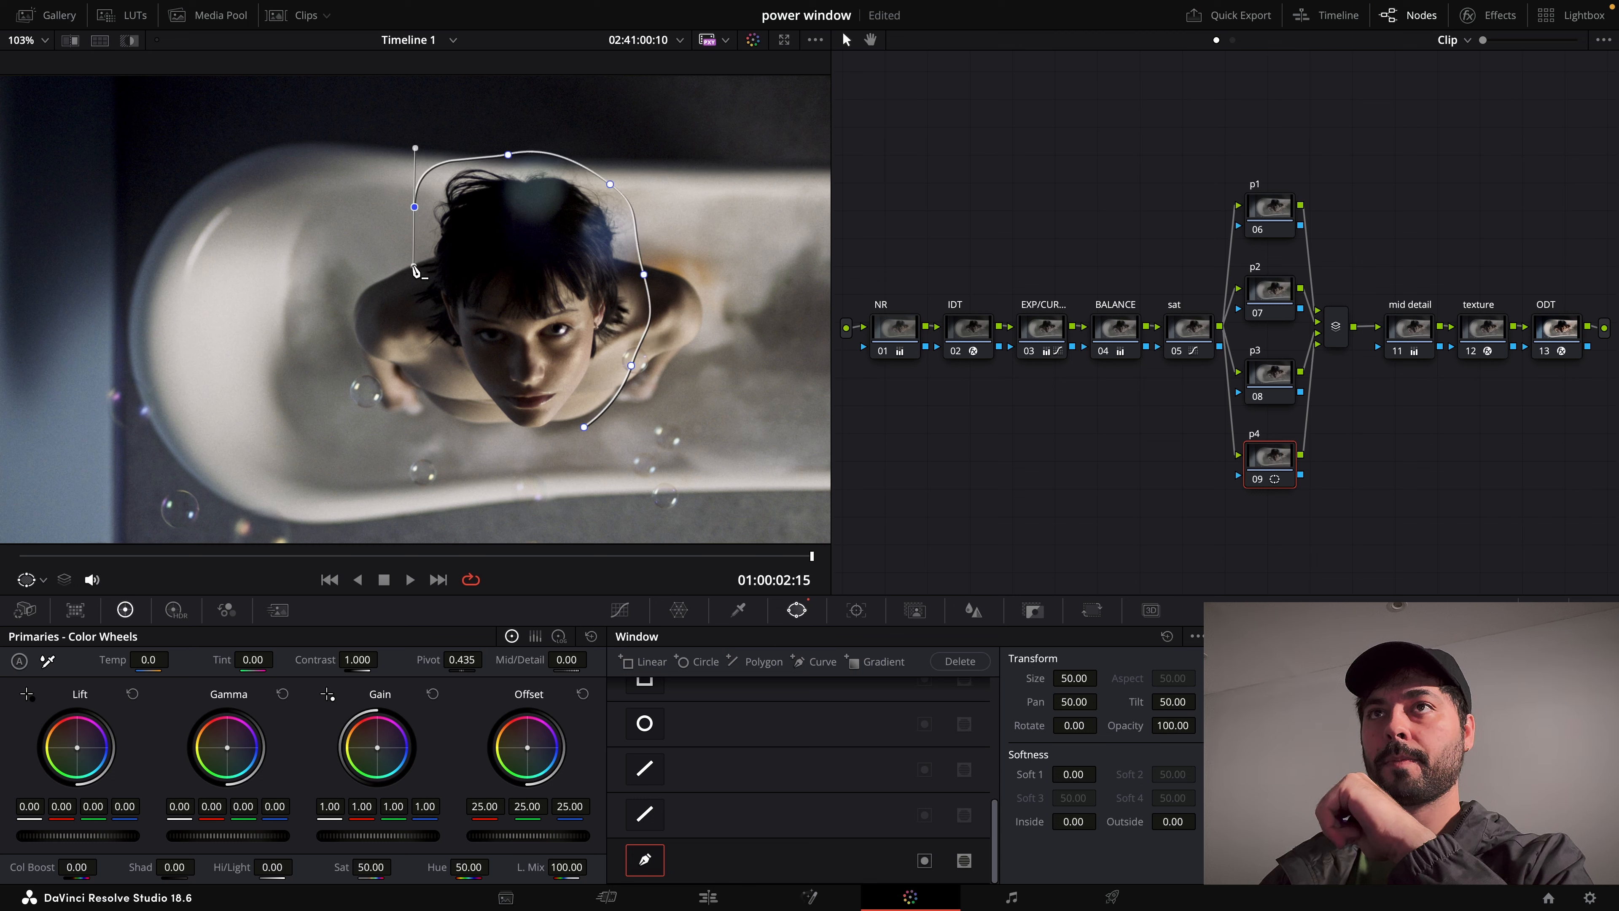
pyautogui.moveTo(425, 344); pyautogui.dragTo(490, 454)
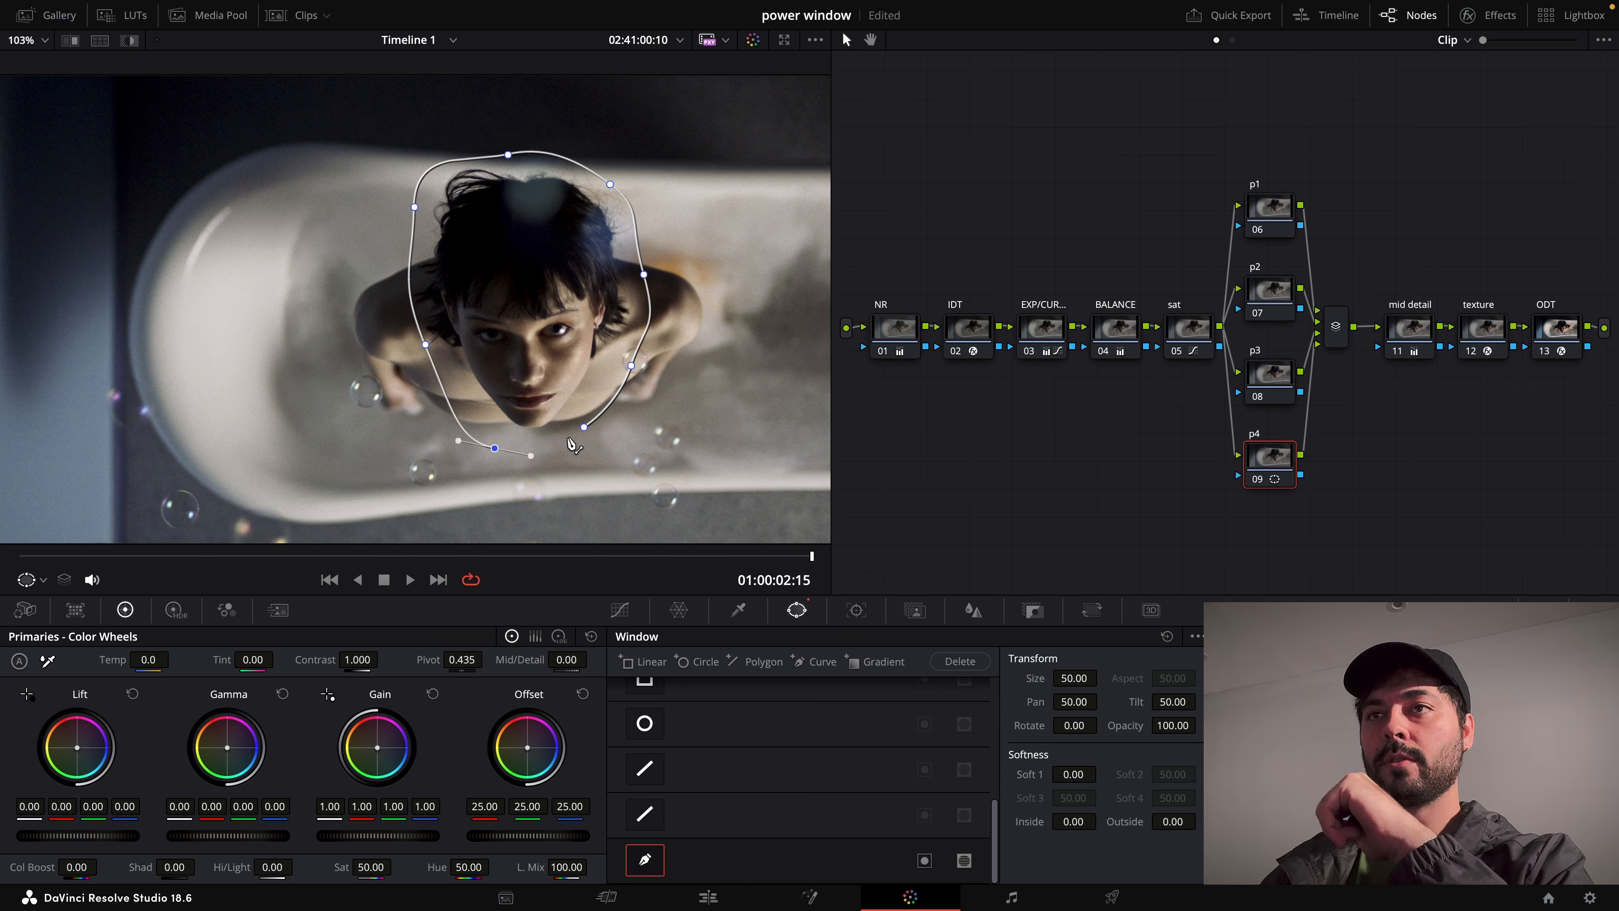
pyautogui.moveTo(584, 427); pyautogui.dragTo(603, 400)
pyautogui.moveTo(568, 329); pyautogui.dragTo(568, 336)
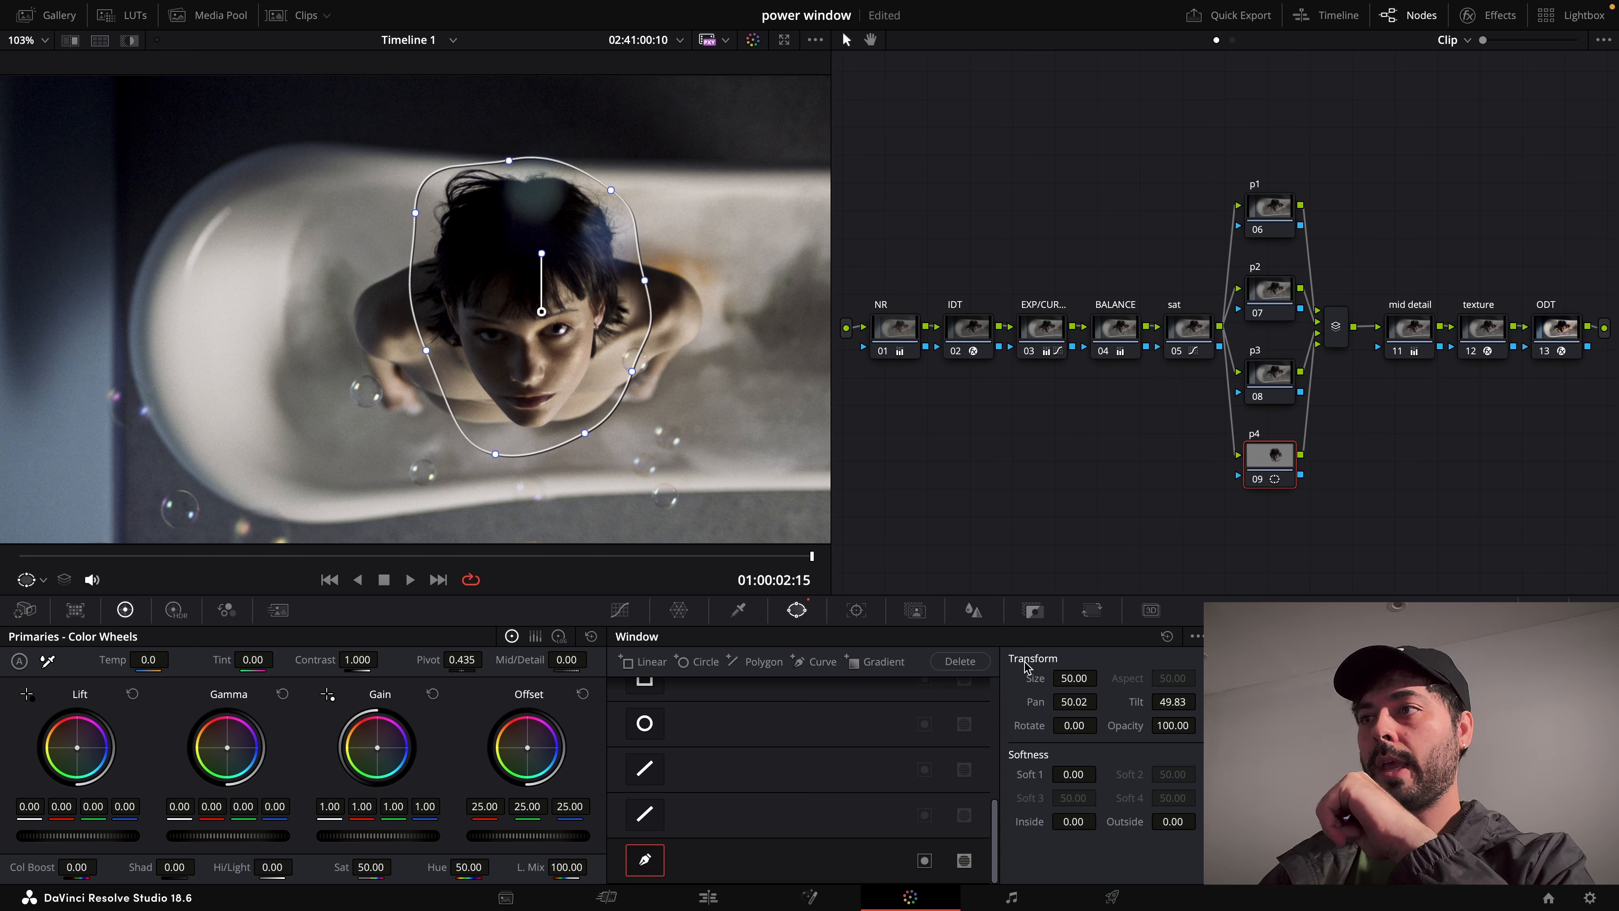
# Add a gradient window over the bathtub with rotation -83.86 and softness 11.84, moving its origin to pan 42.92 and tilt 50.02.
pyautogui.click(876, 660)
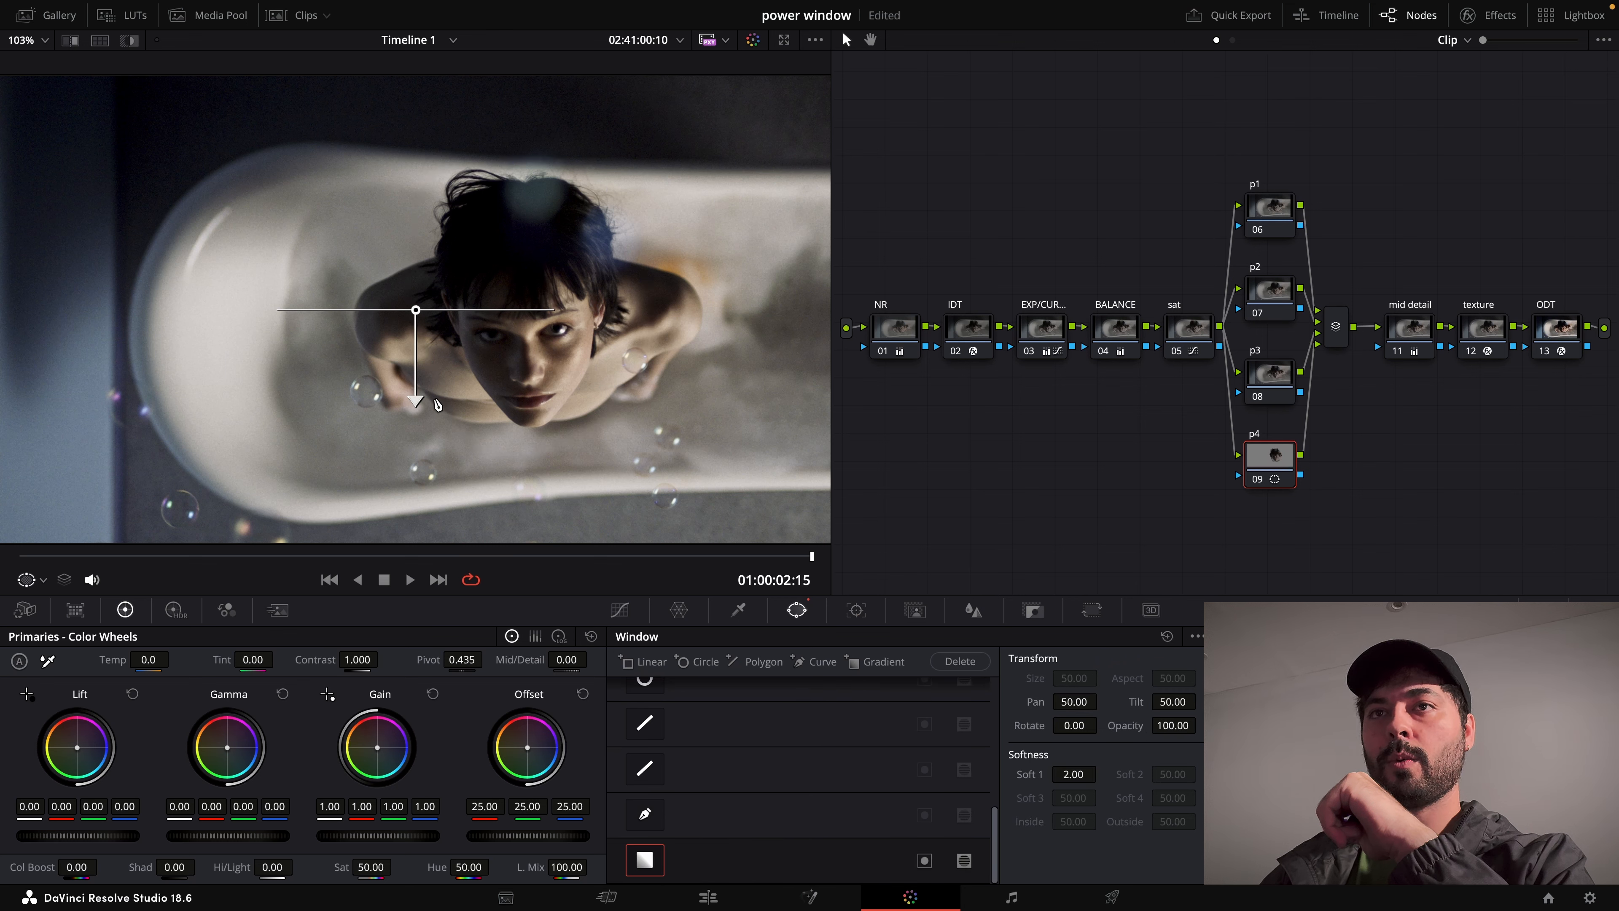
pyautogui.moveTo(437, 405); pyautogui.dragTo(761, 329)
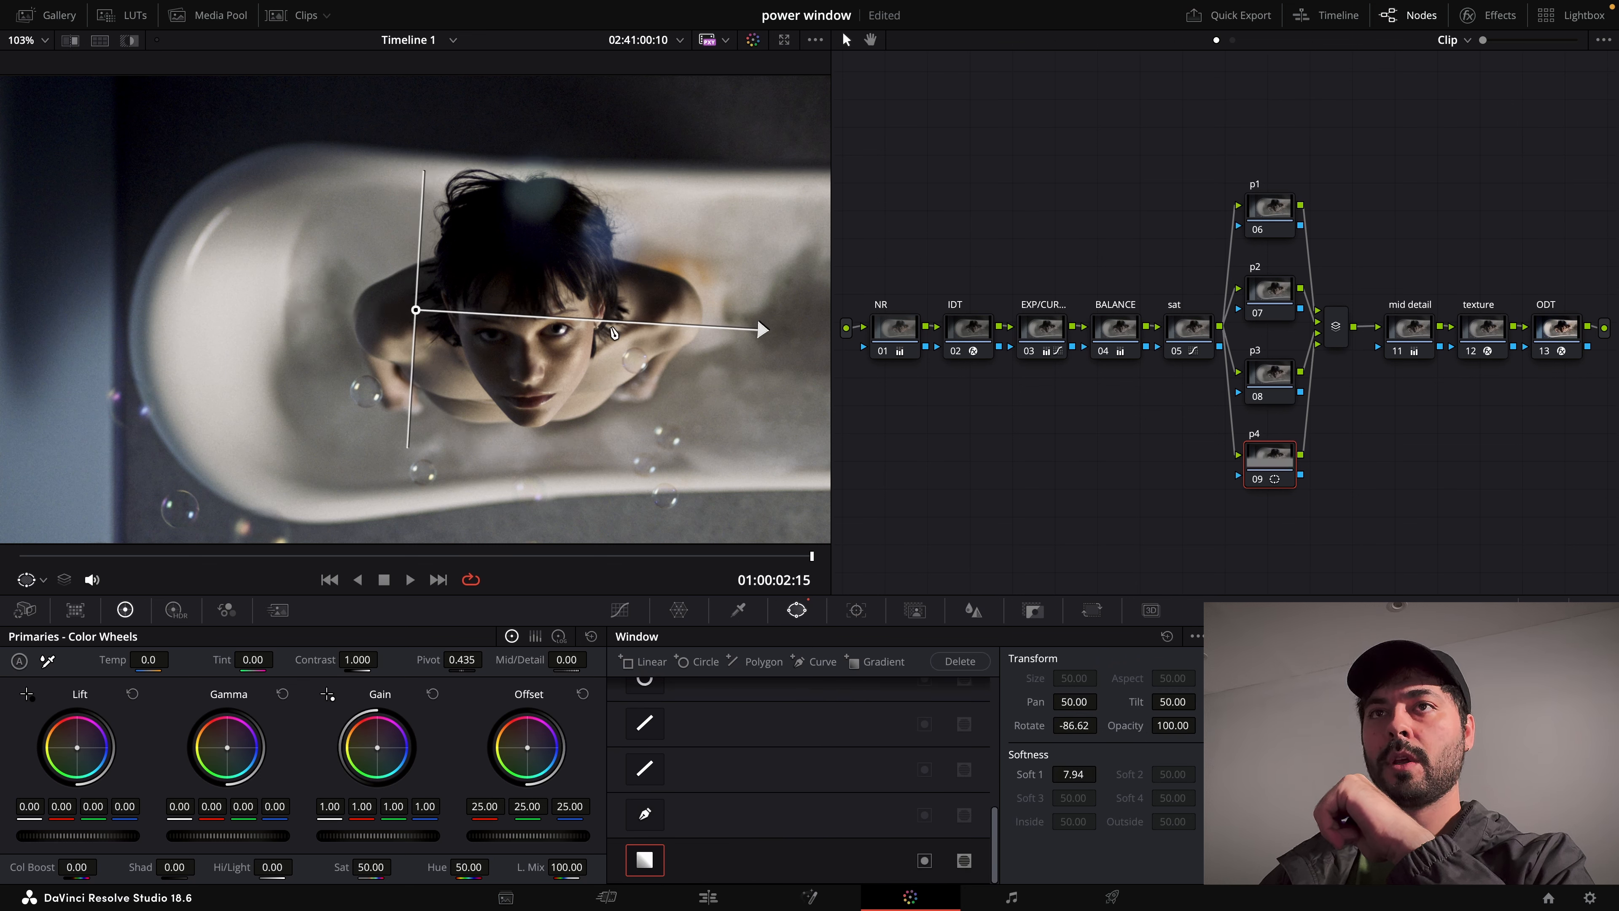
pyautogui.moveTo(416, 310); pyautogui.dragTo(245, 293)
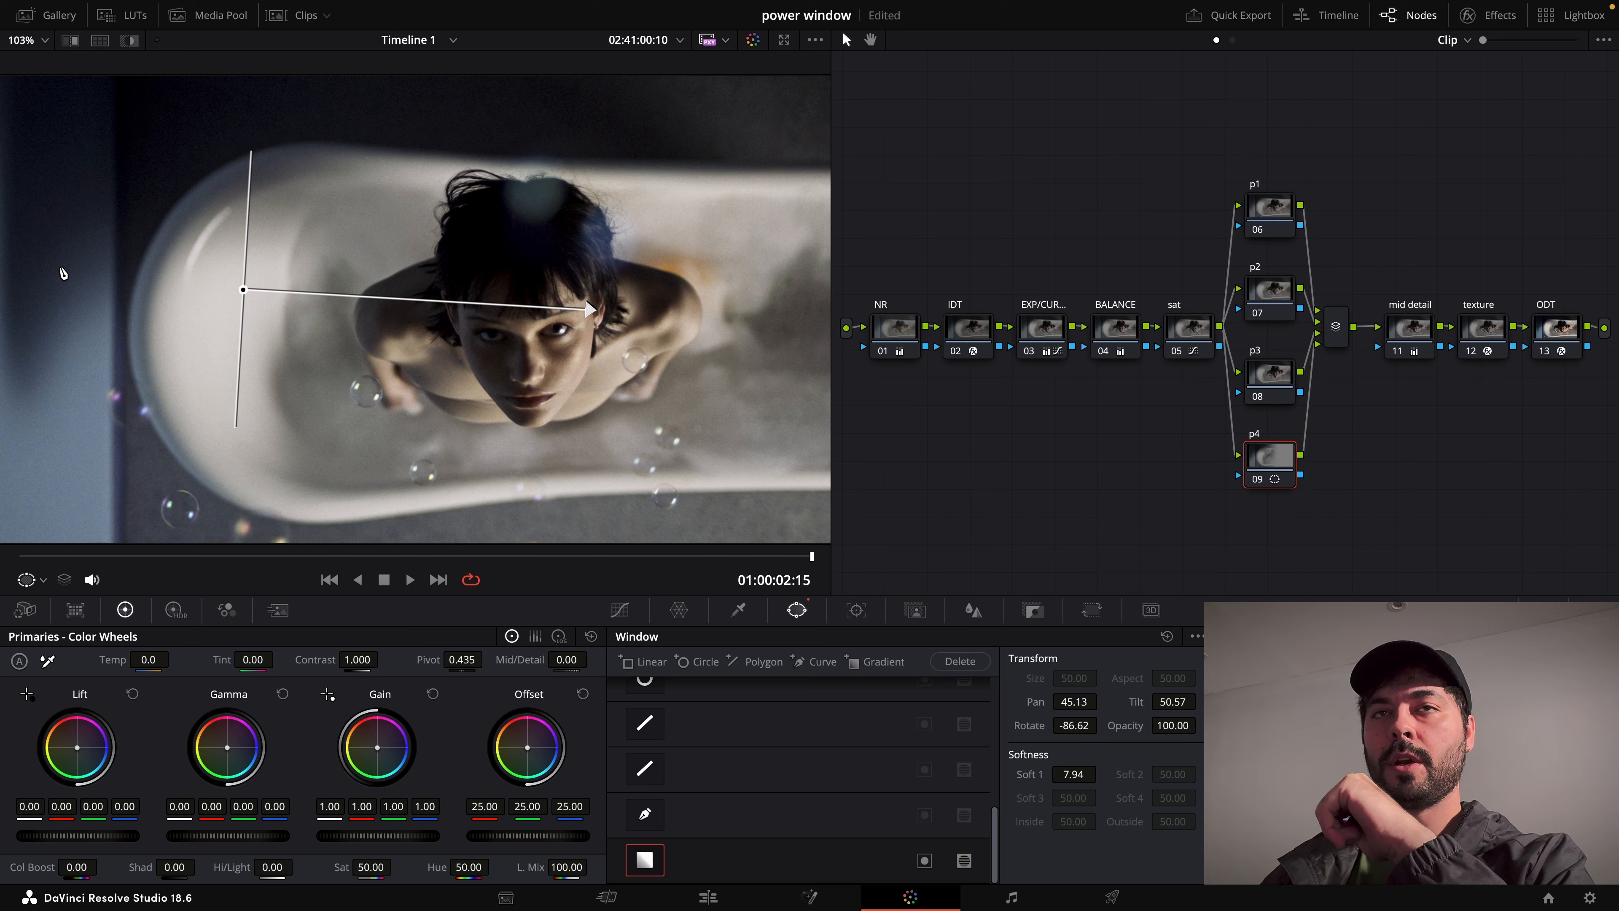
pyautogui.click(244, 292)
pyautogui.moveTo(593, 314); pyautogui.dragTo(757, 347)
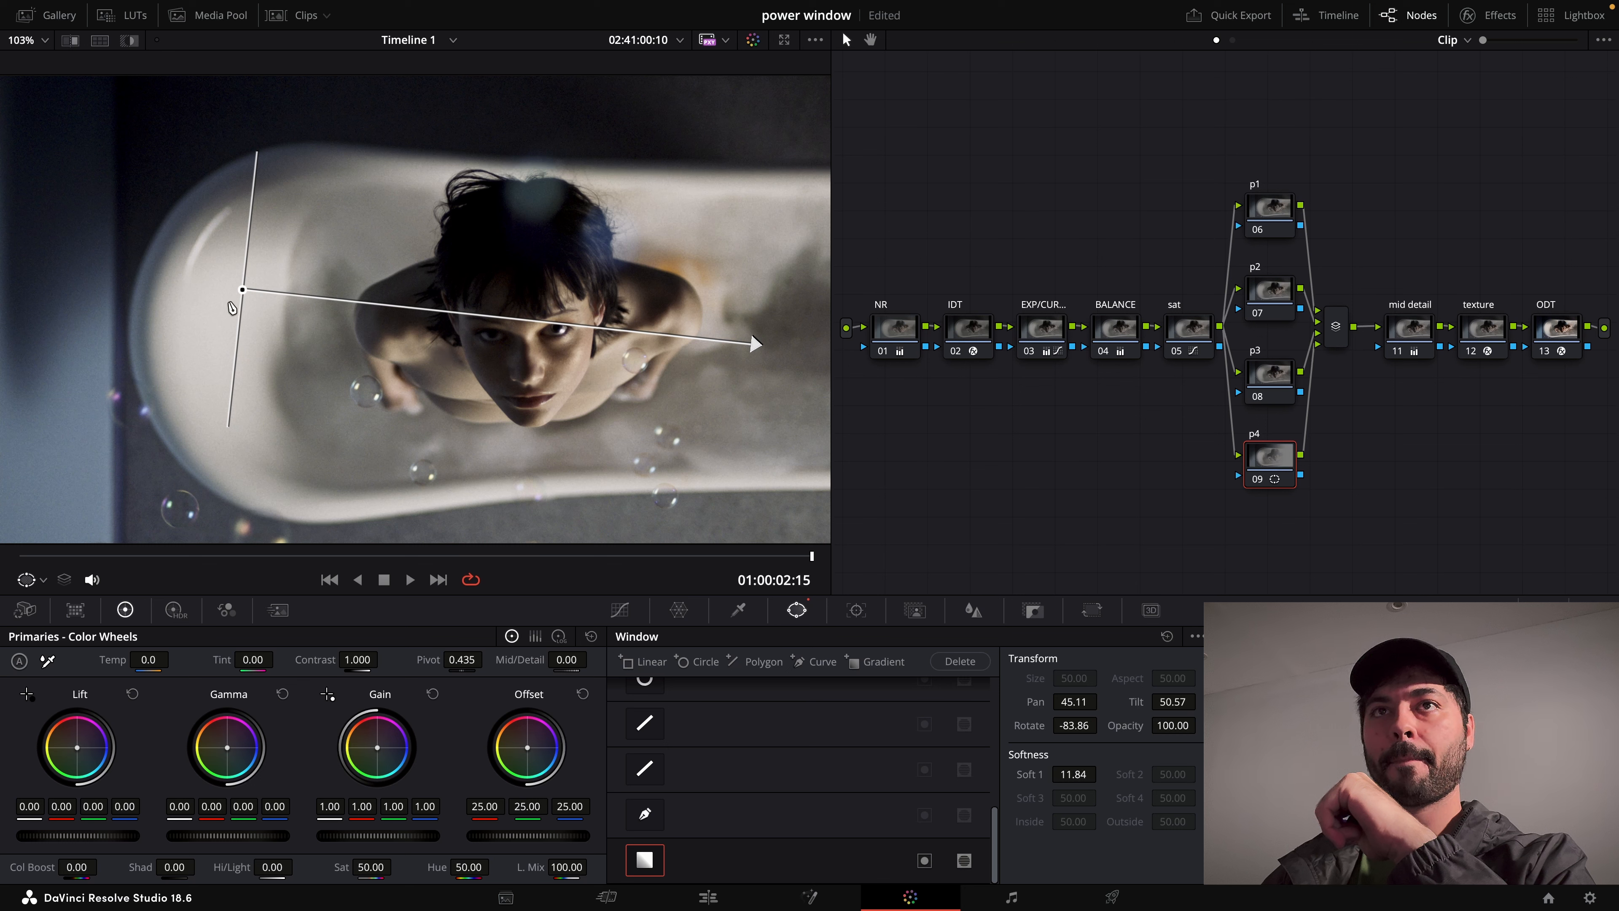
pyautogui.moveTo(243, 293); pyautogui.dragTo(165, 308)
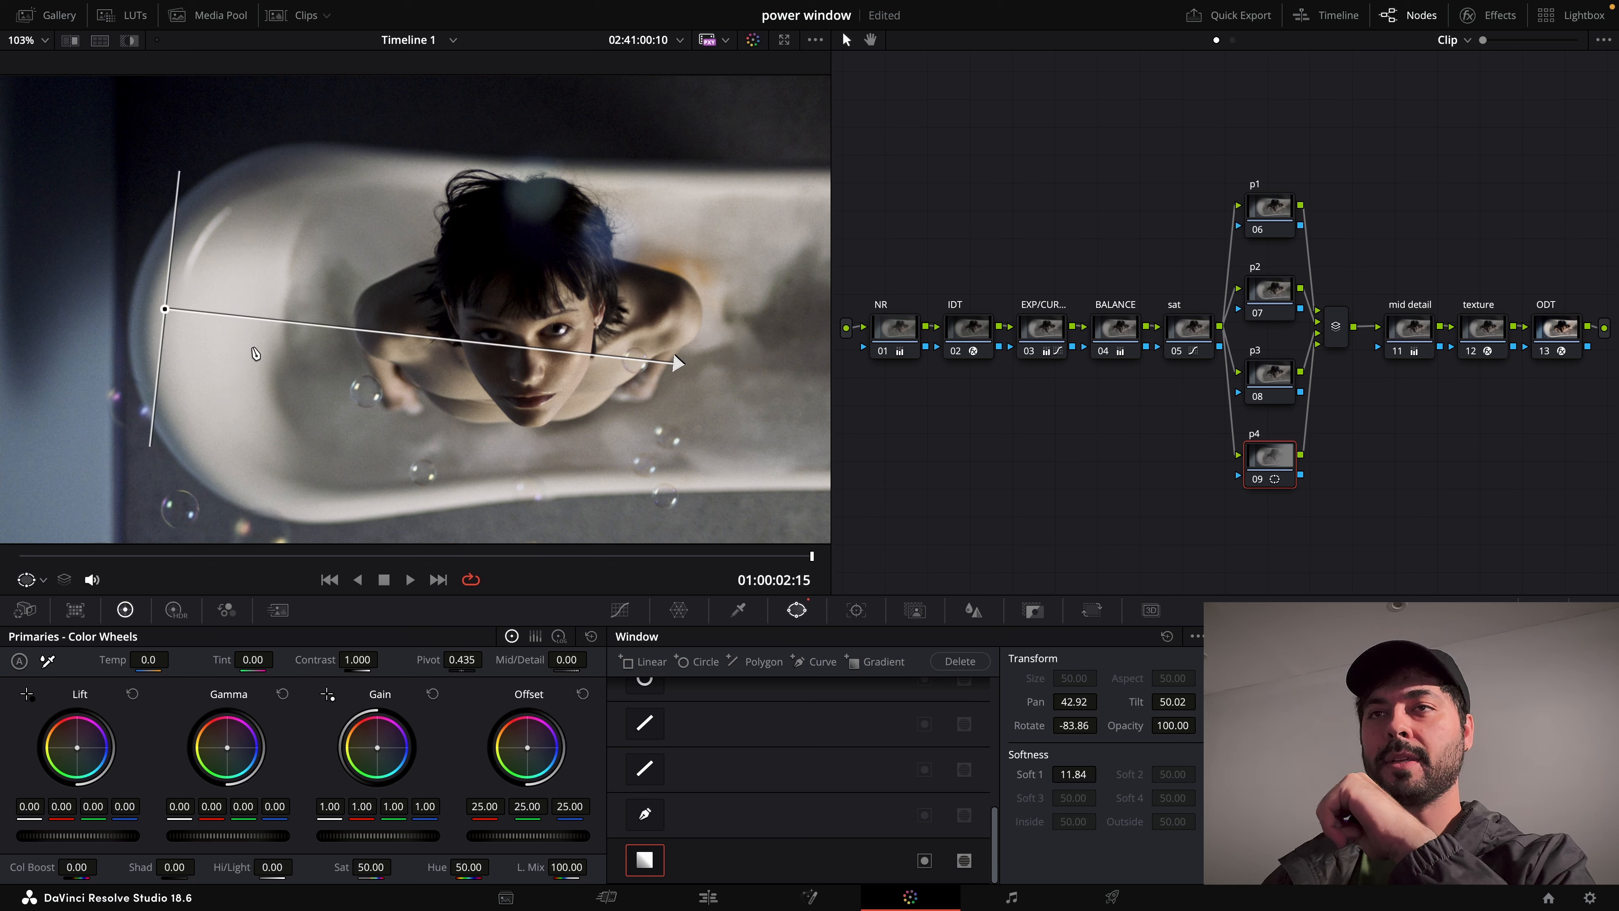
# Add a circle window over the face at size 46.14, pan 53.33 and tilt 49.57, with aspect reset to 50.
pyautogui.click(696, 661)
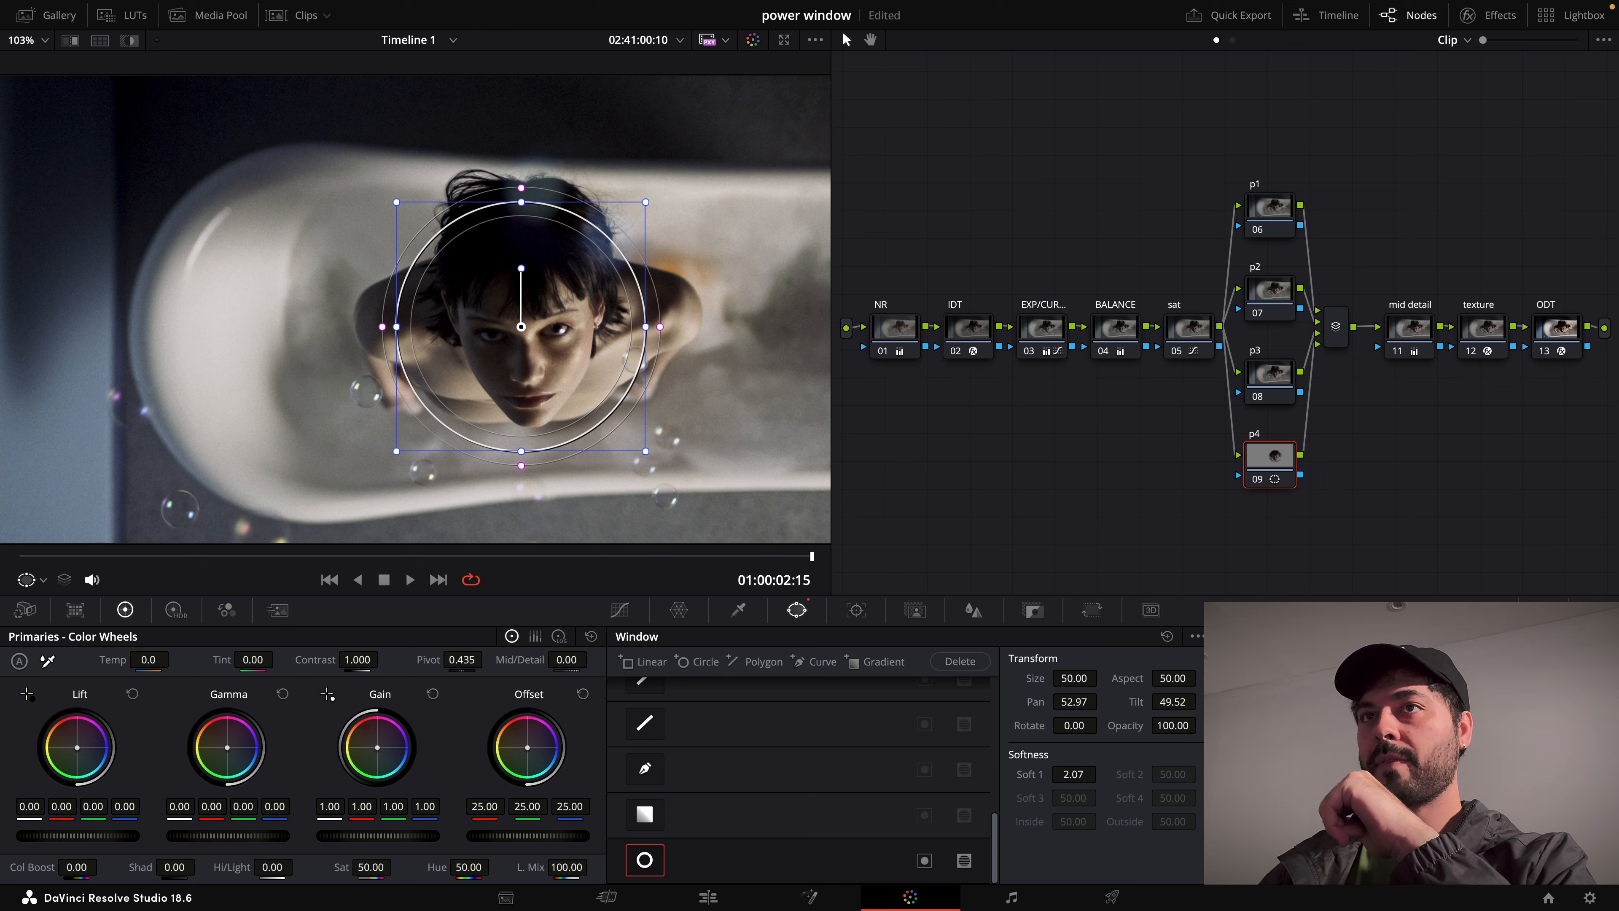
pyautogui.moveTo(1122, 677); pyautogui.dragTo(1201, 678)
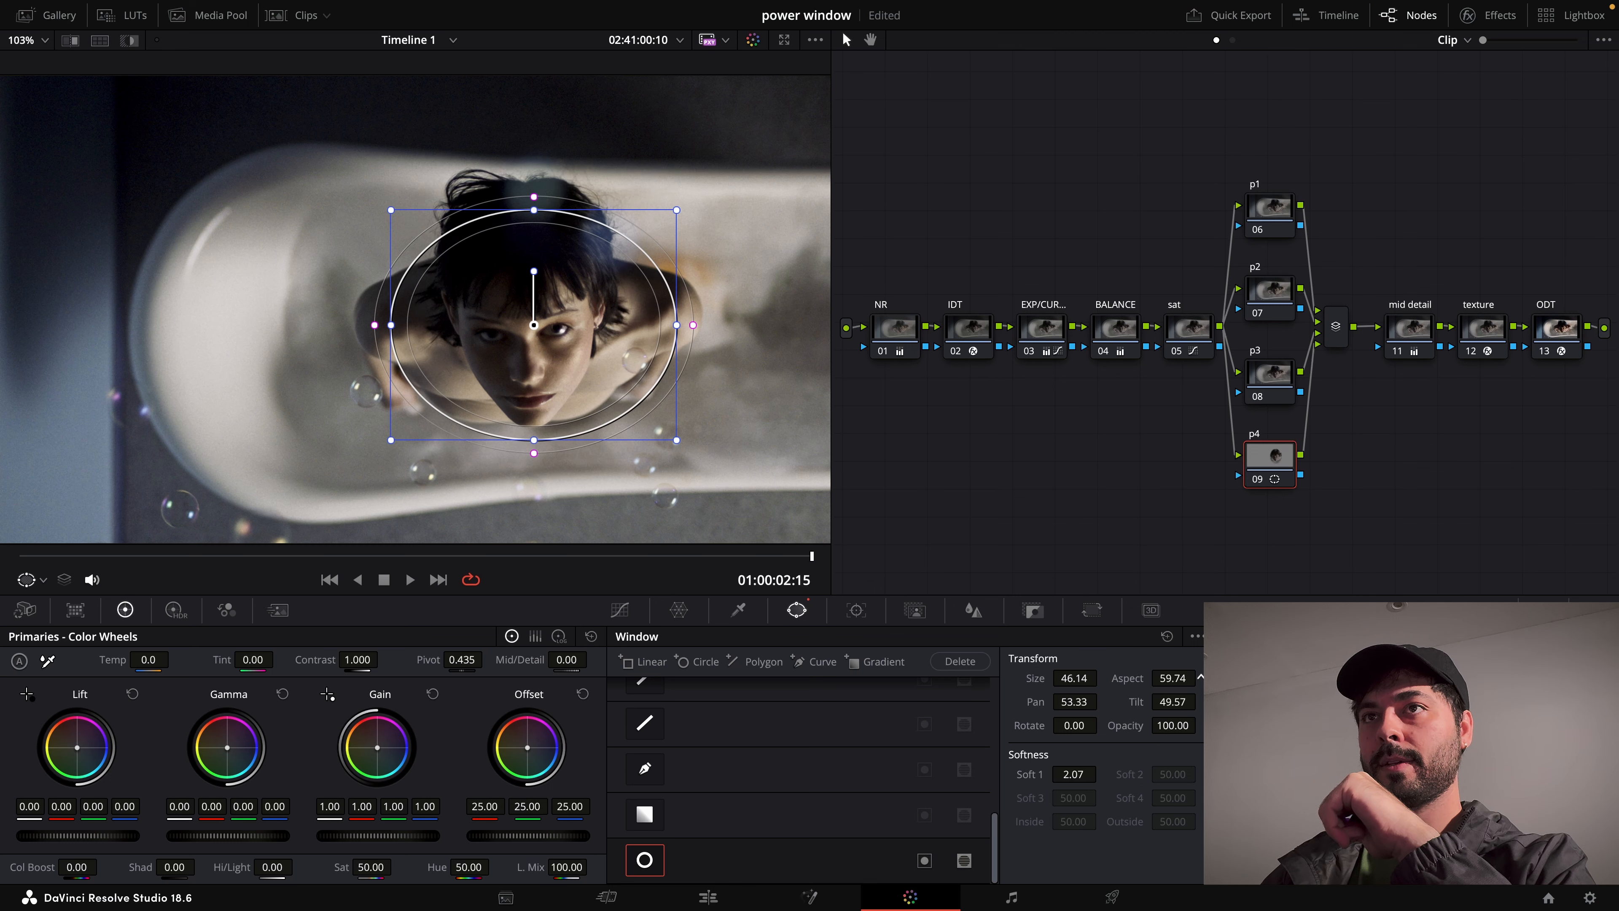
pyautogui.doubleClick(1124, 677)
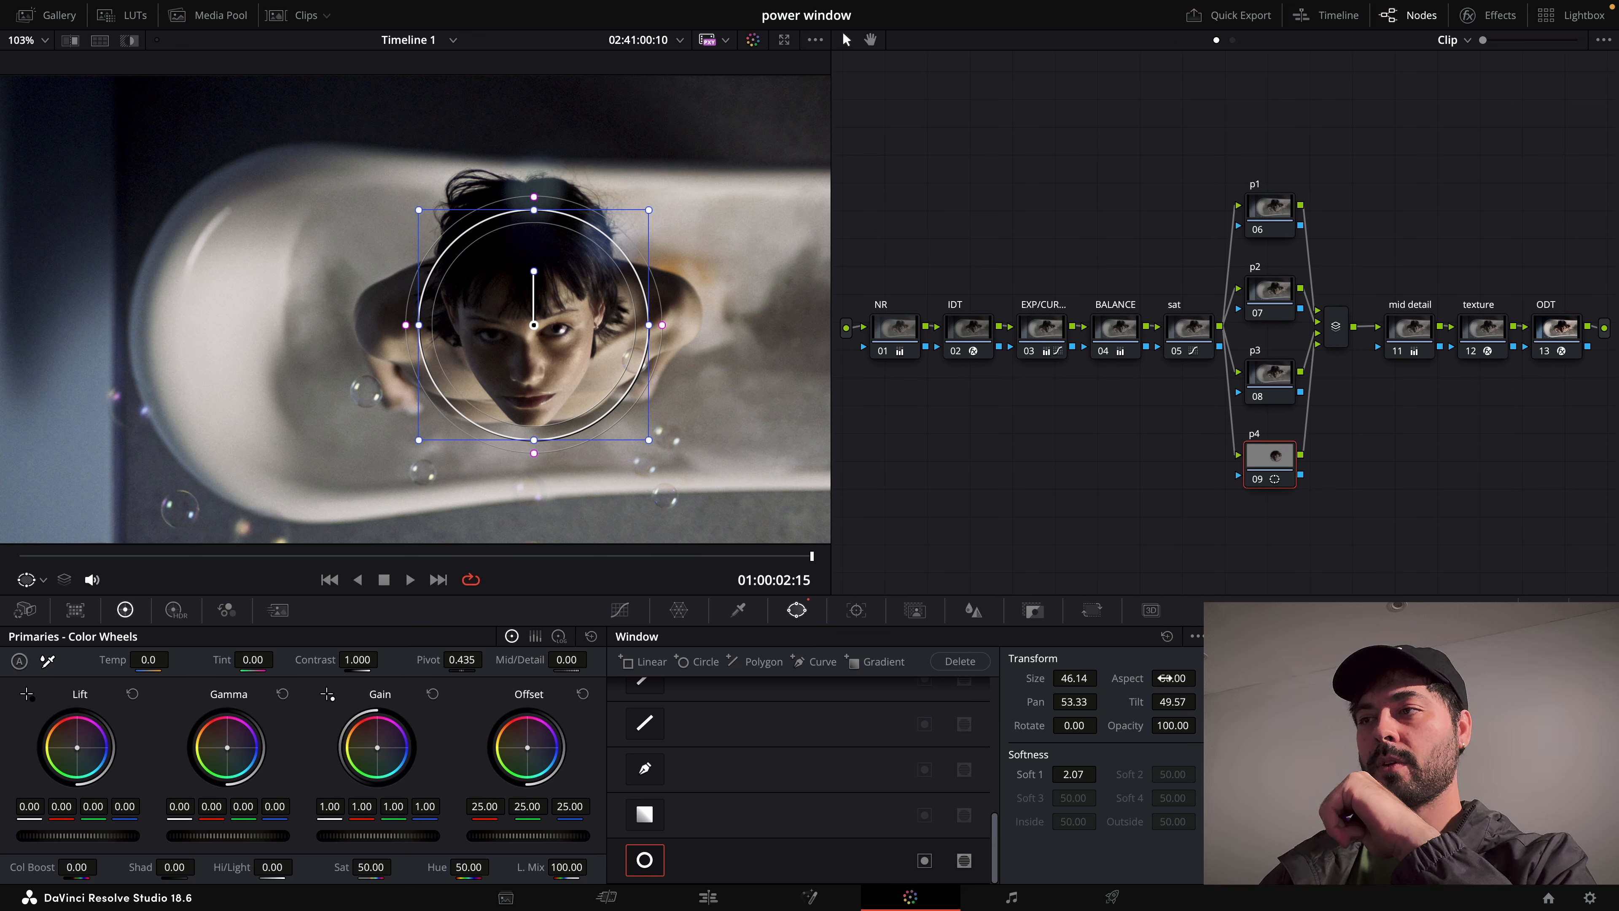
# Try stretching the circle window horizontally and vertically with aspect values such as 79.38 and 60.40, resetting the aspect to 50.
pyautogui.moveTo(1164, 677); pyautogui.dragTo(1560, 583)
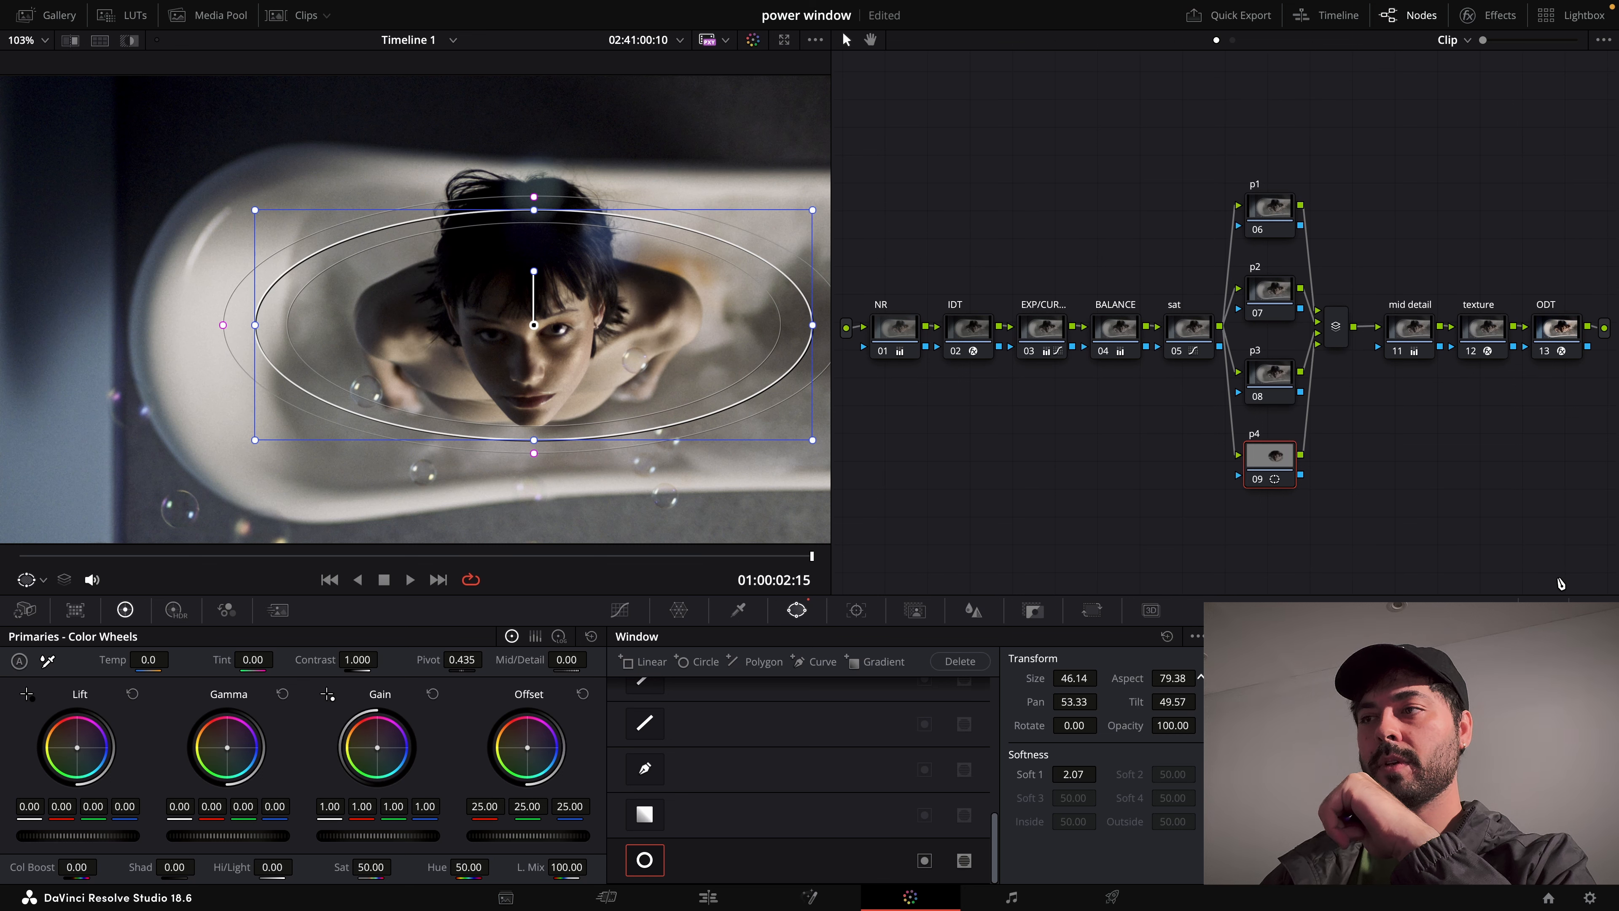
pyautogui.doubleClick(1122, 677)
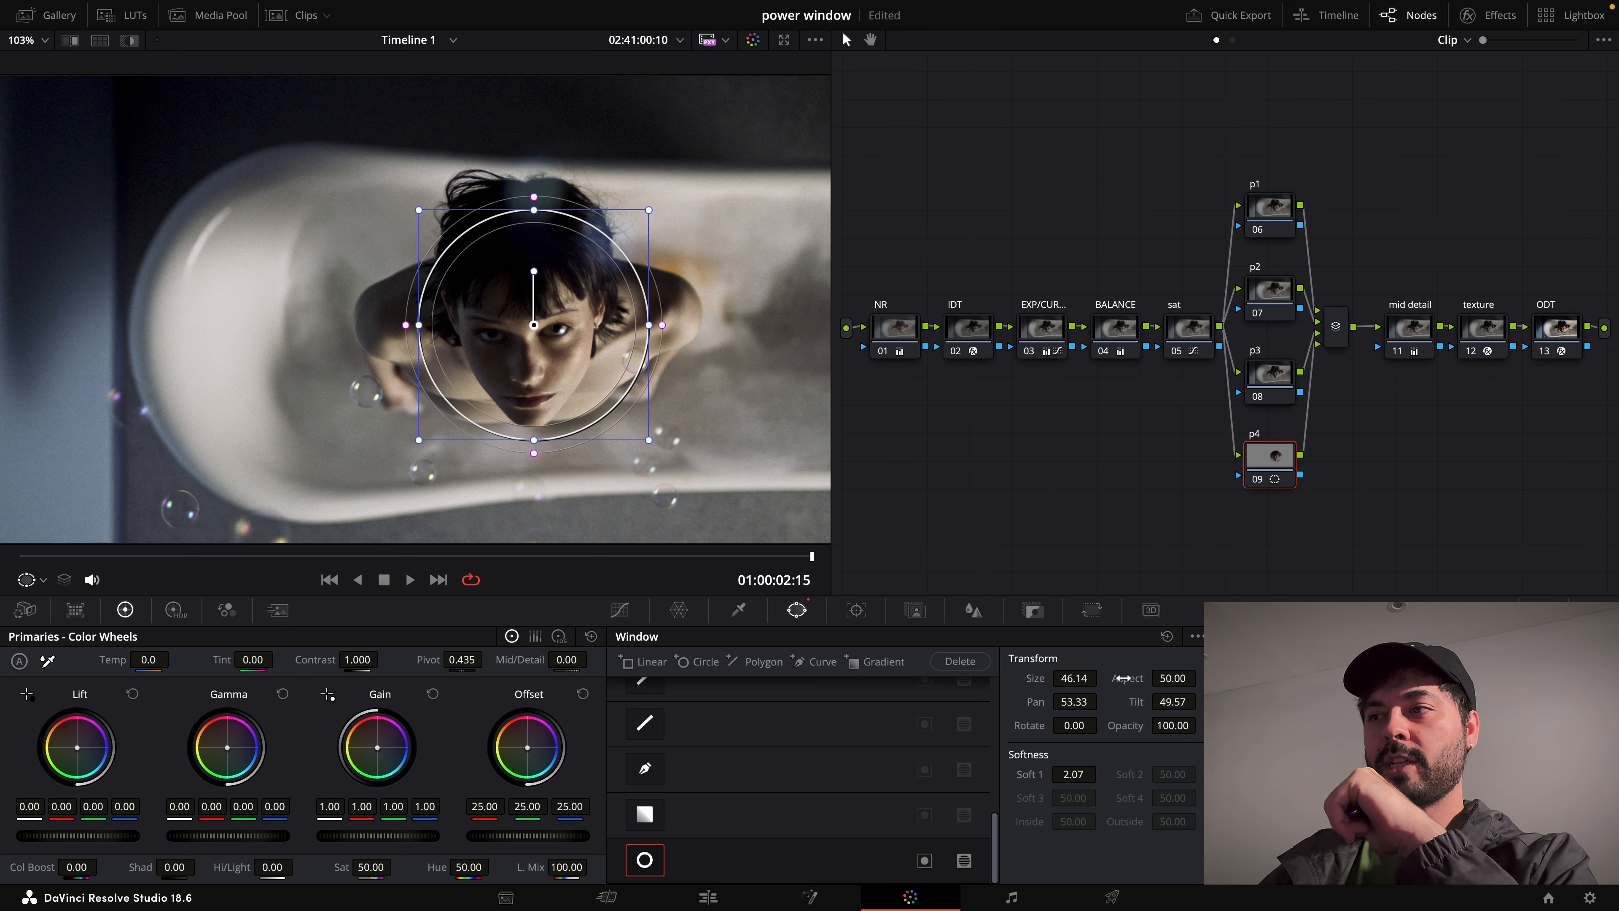
pyautogui.moveTo(1176, 679); pyautogui.dragTo(1176, 679)
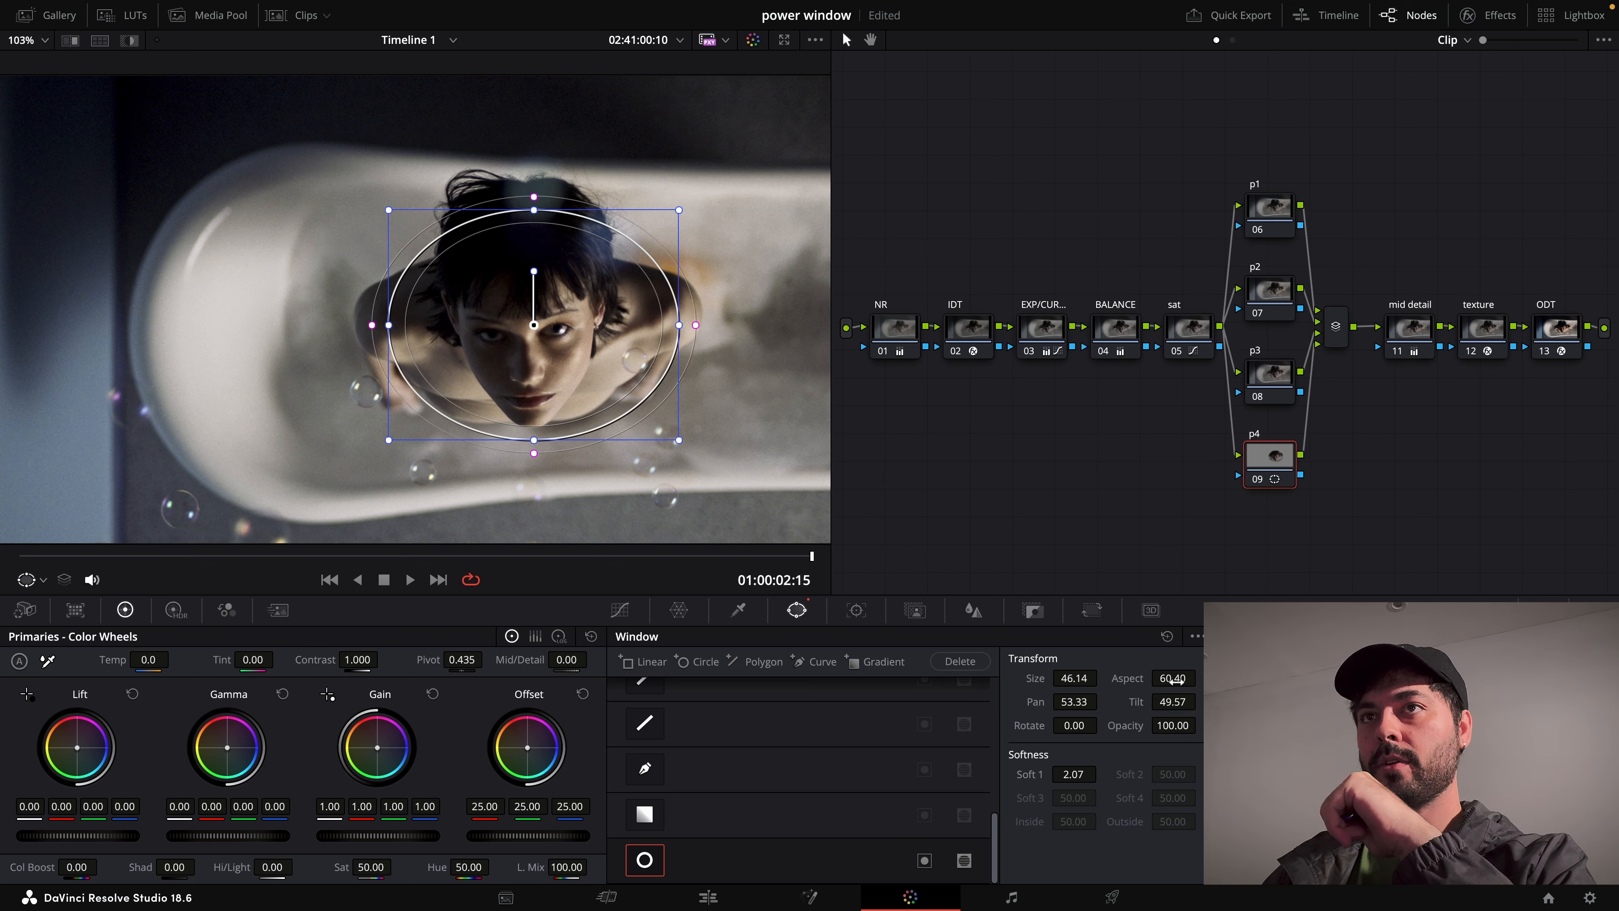
pyautogui.doubleClick(1138, 678)
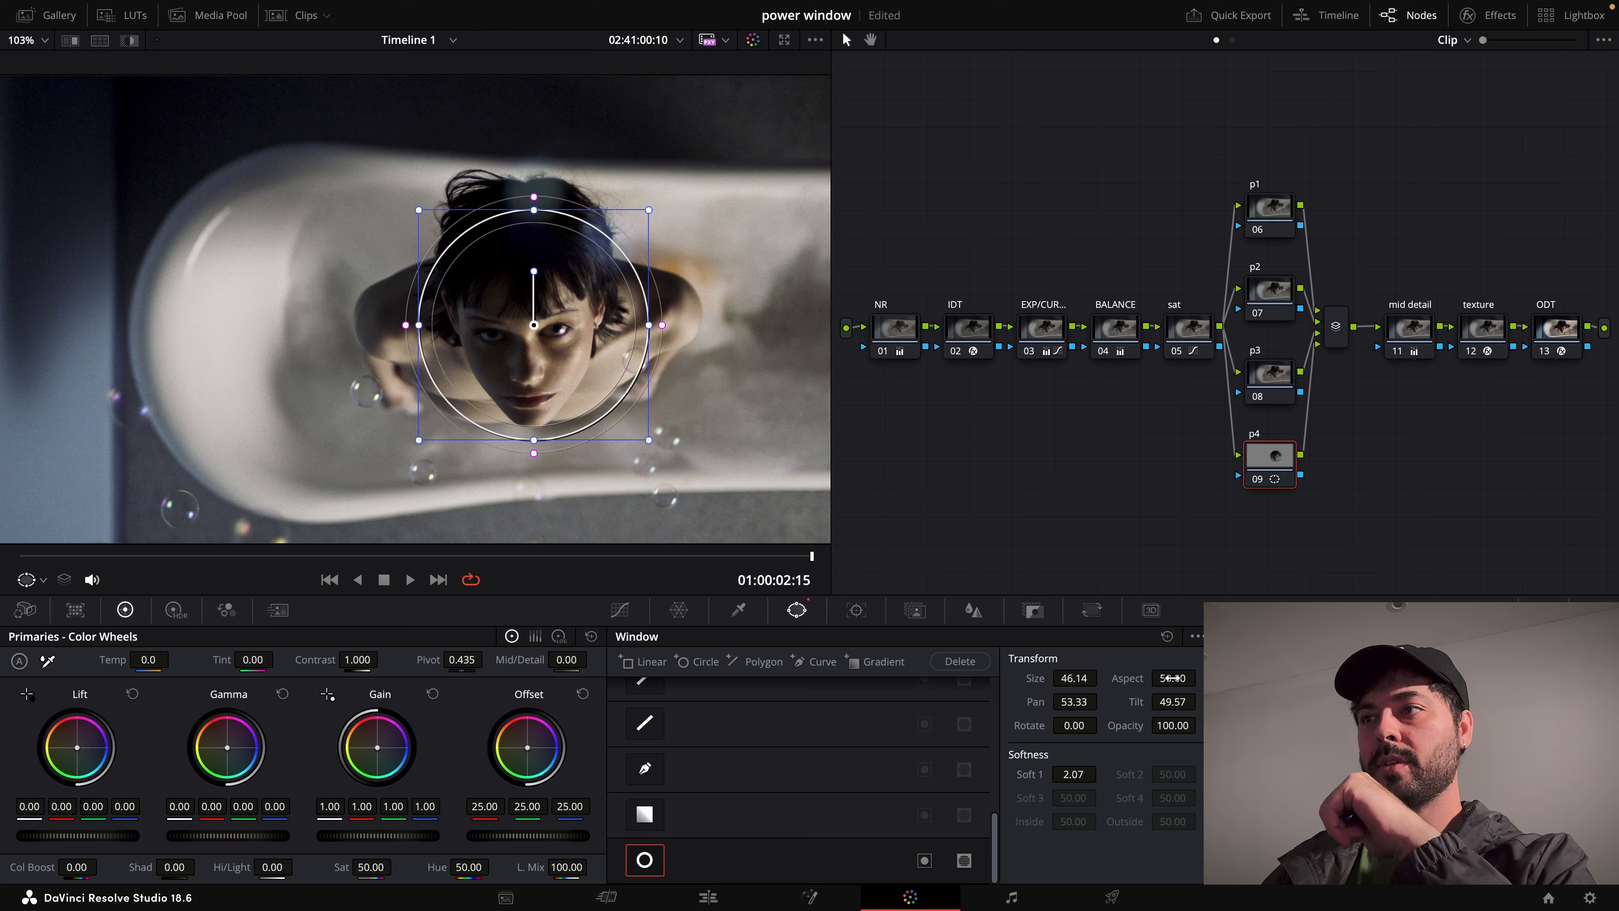
pyautogui.moveTo(1184, 677); pyautogui.dragTo(1201, 678)
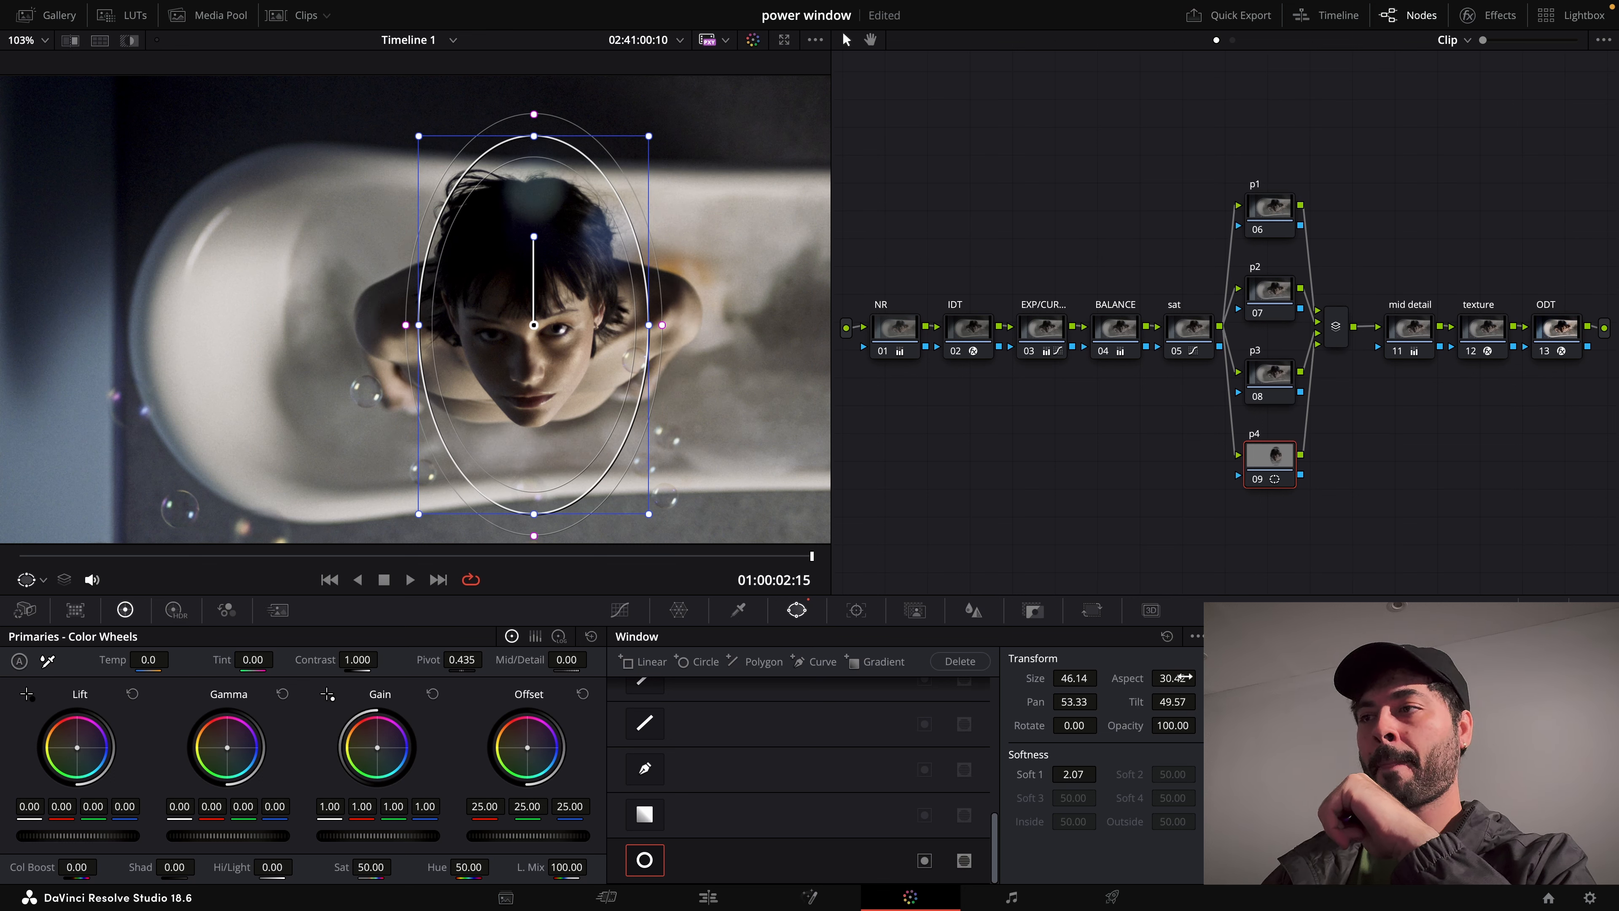
pyautogui.doubleClick(1129, 679)
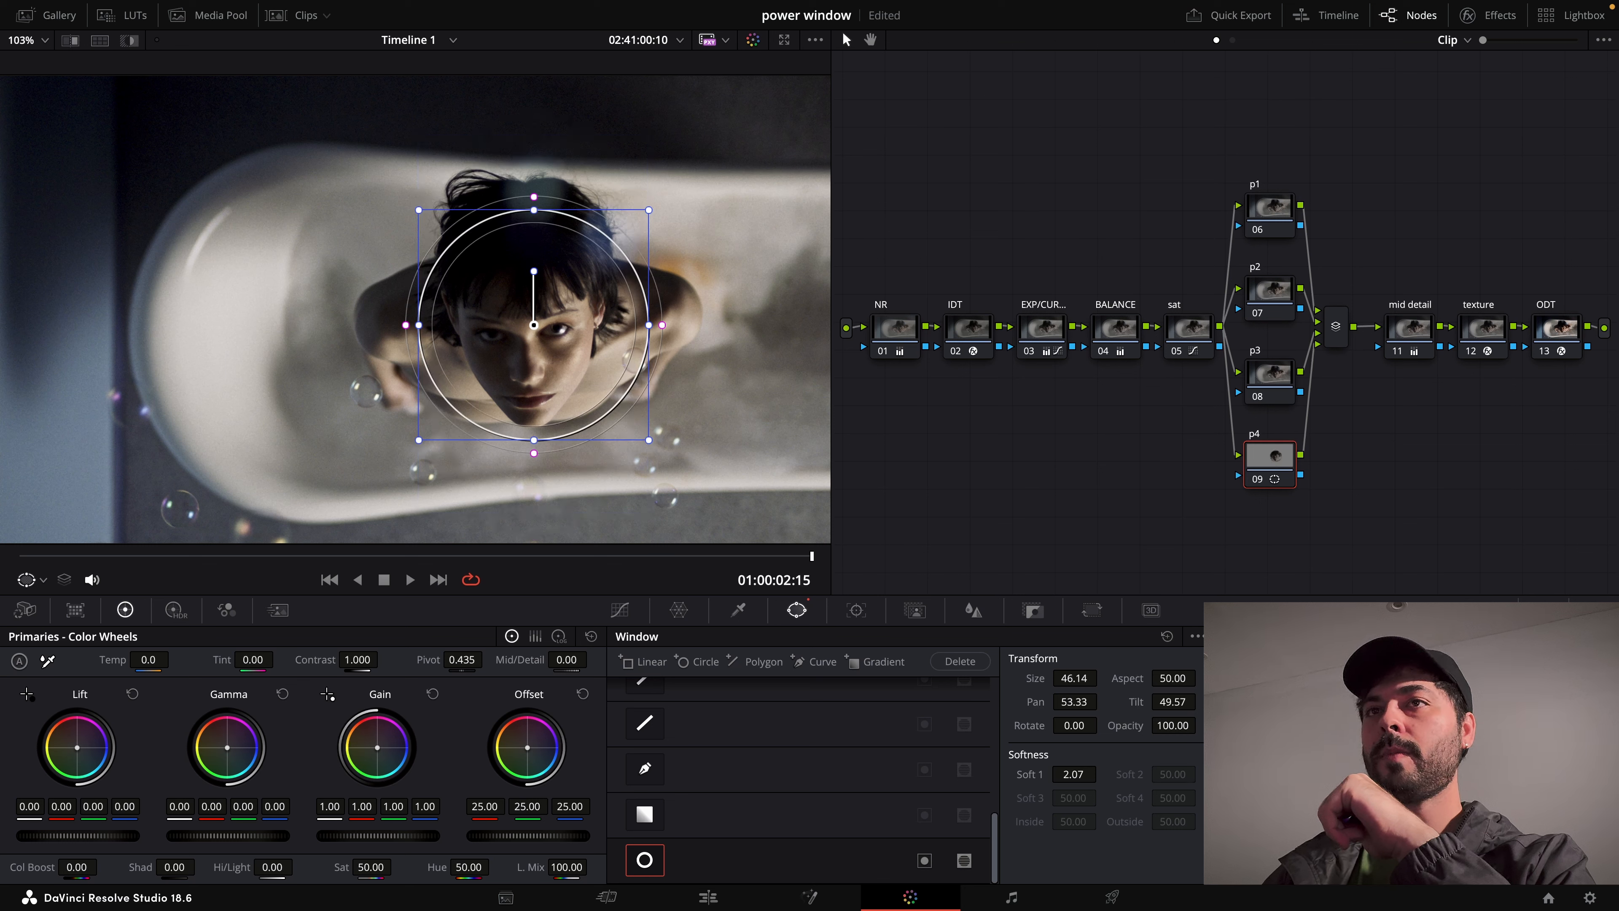
# Try the circle window's pan at 53.95 and reset its rotation and opacity to their defaults.
pyautogui.moveTo(1074, 701); pyautogui.dragTo(1102, 724)
pyautogui.doubleClick(1040, 725)
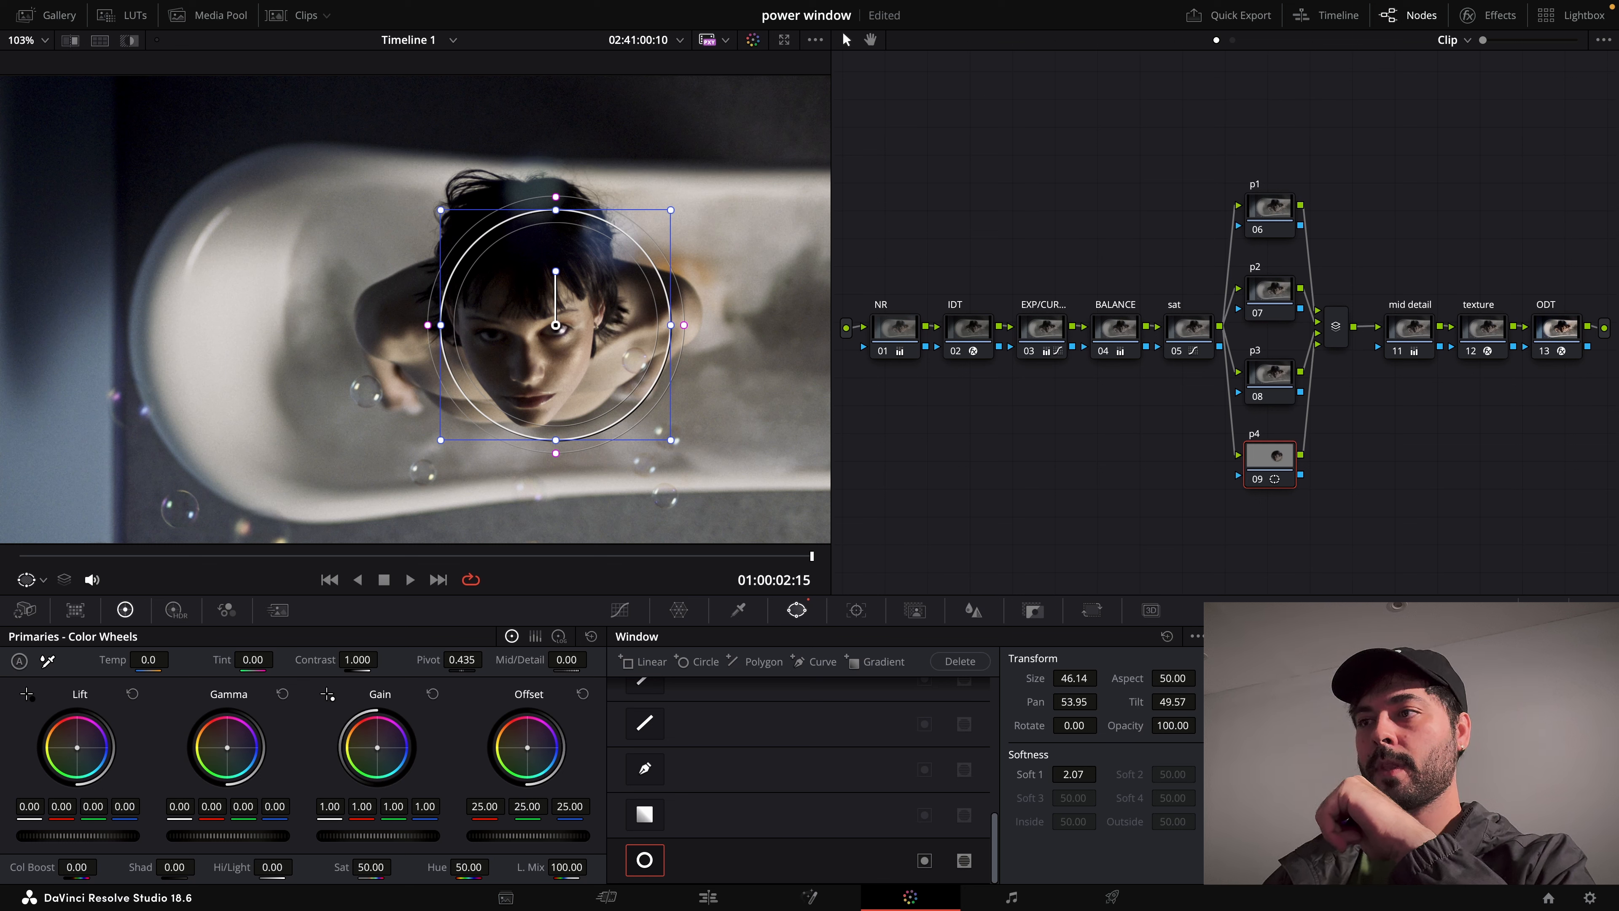
pyautogui.doubleClick(1128, 726)
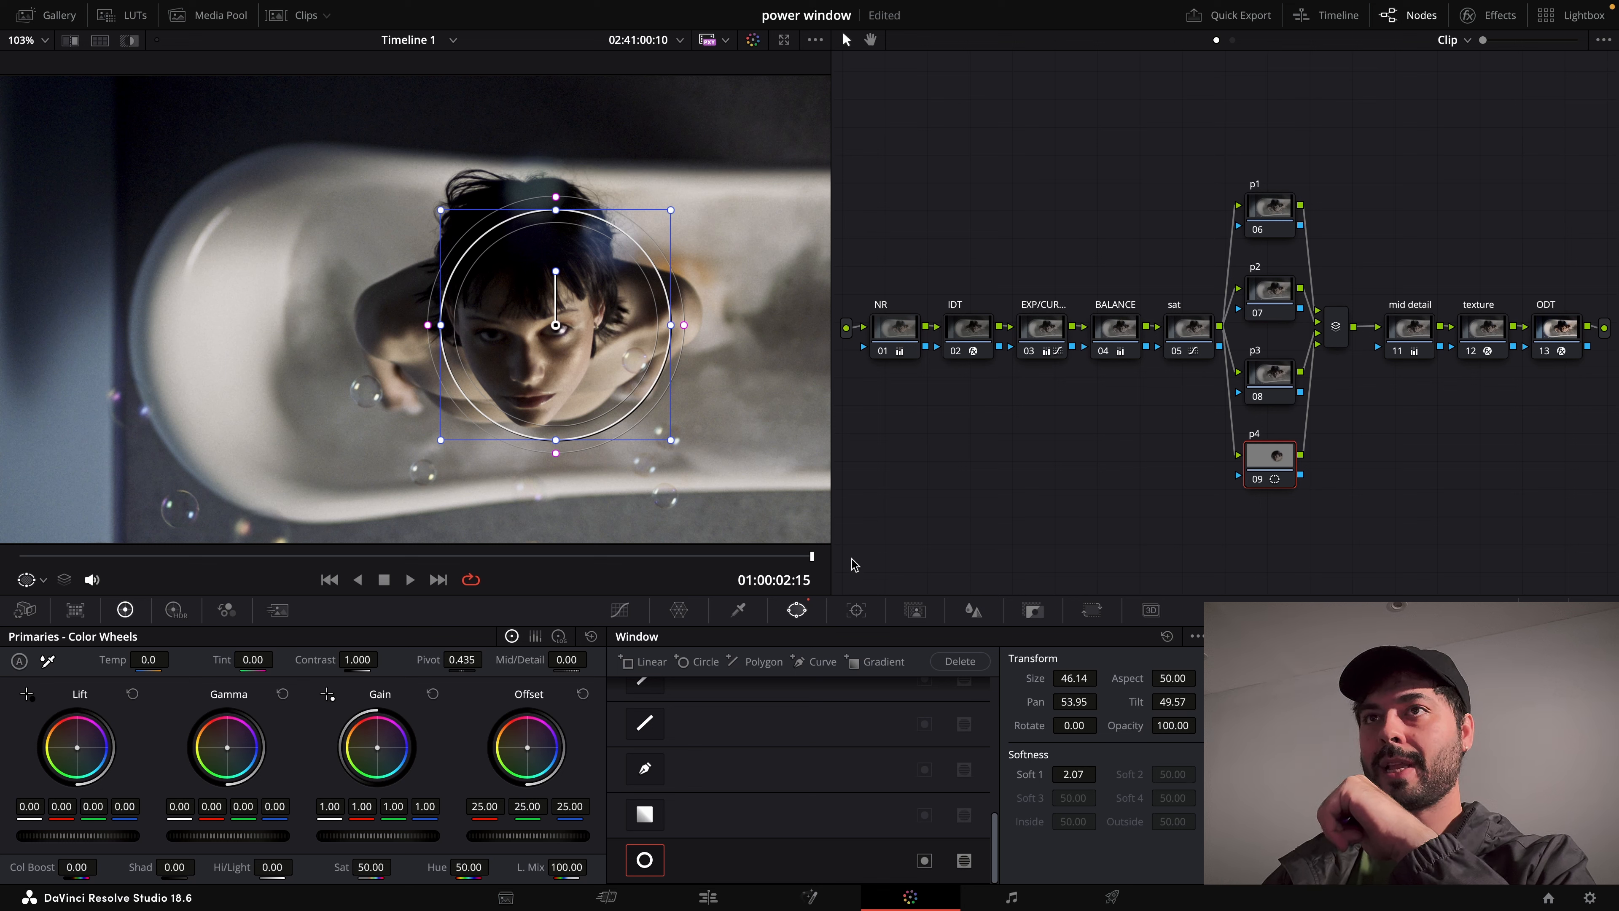
# Move the circle window over the face to pan 53.12 and tilt 49.33, and set Soft 1 to 7.55.
pyautogui.moveTo(548, 353); pyautogui.dragTo(517, 361)
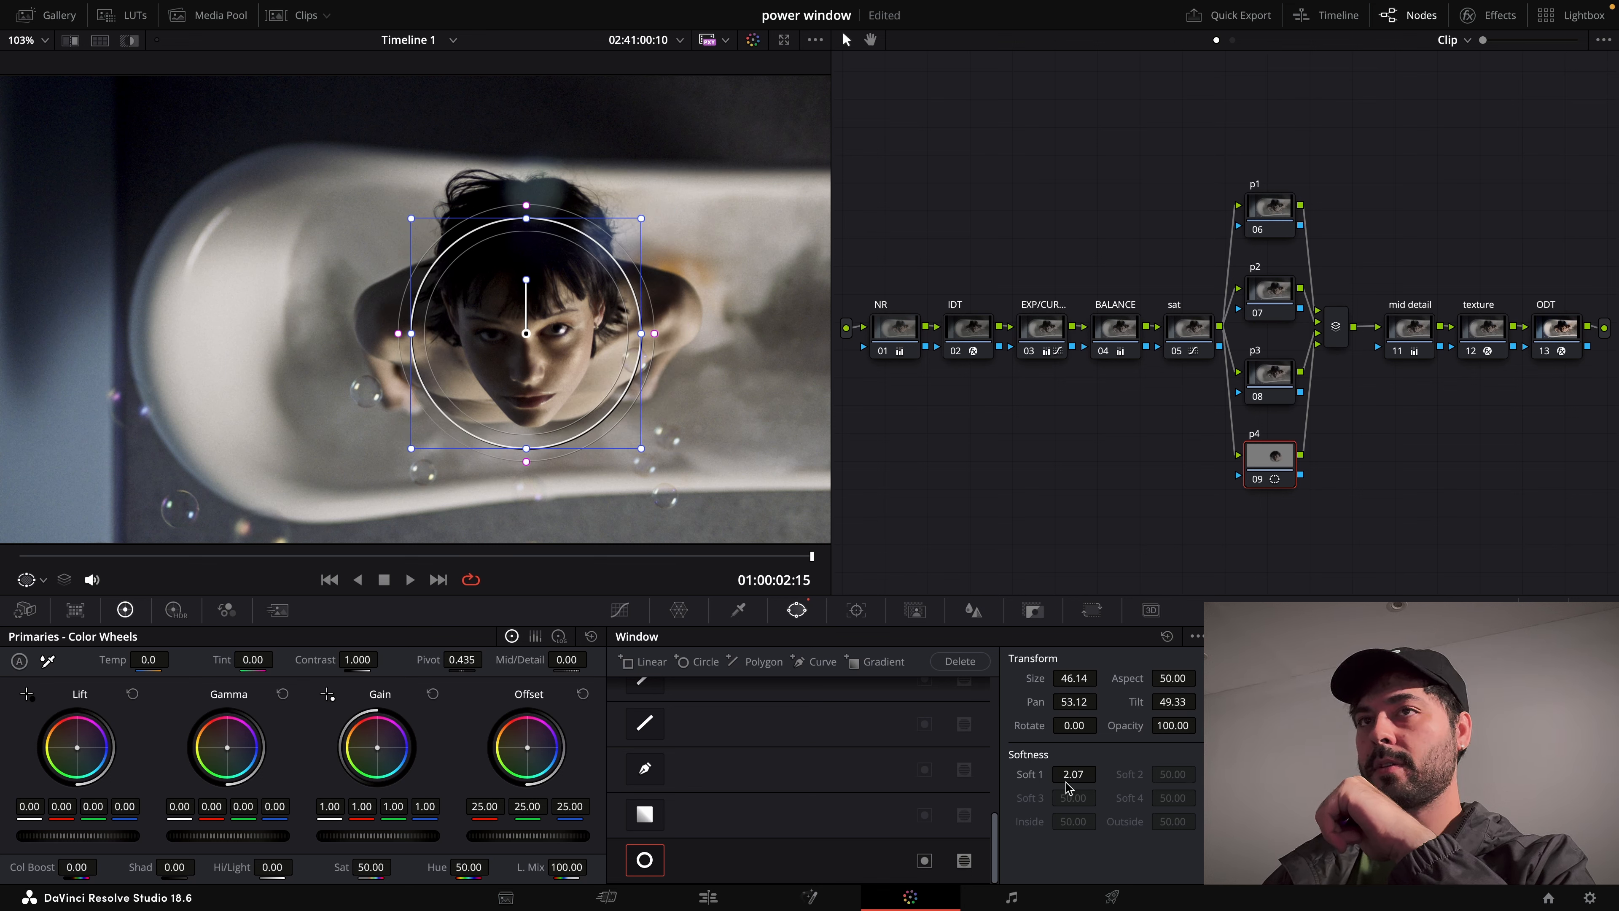
pyautogui.moveTo(1074, 776); pyautogui.dragTo(1101, 774)
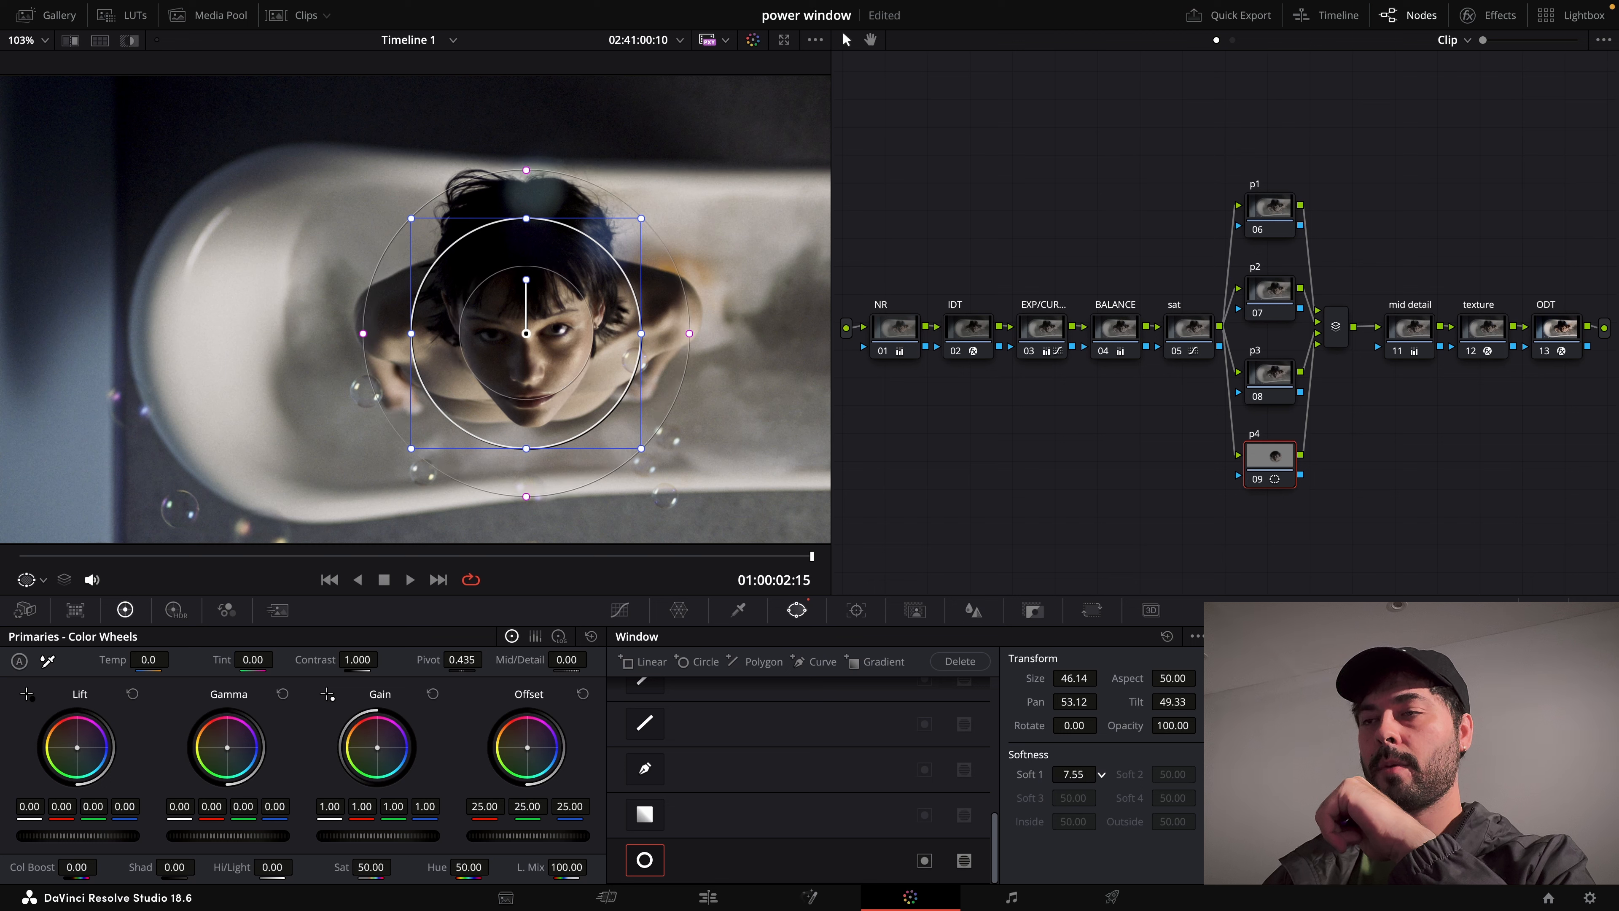
# Turn off the circle window, add a linear window over the face at pan 53.14 and tilt 49.86, and adjust its edge softness.
pyautogui.click(645, 861)
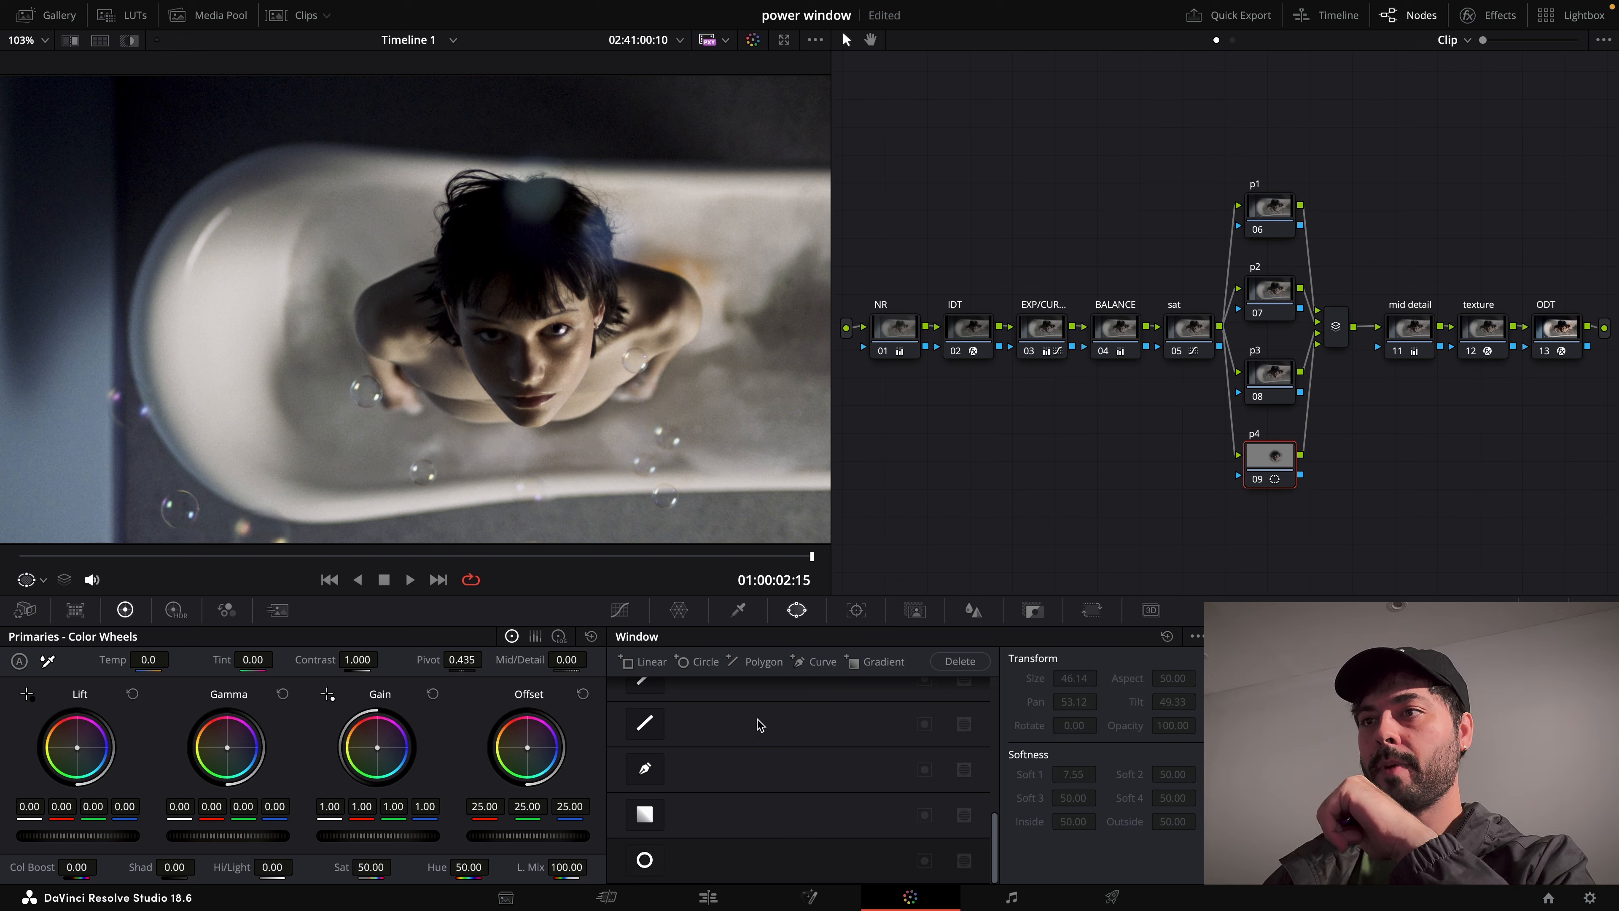
pyautogui.click(643, 662)
pyautogui.moveTo(456, 311); pyautogui.dragTo(568, 315)
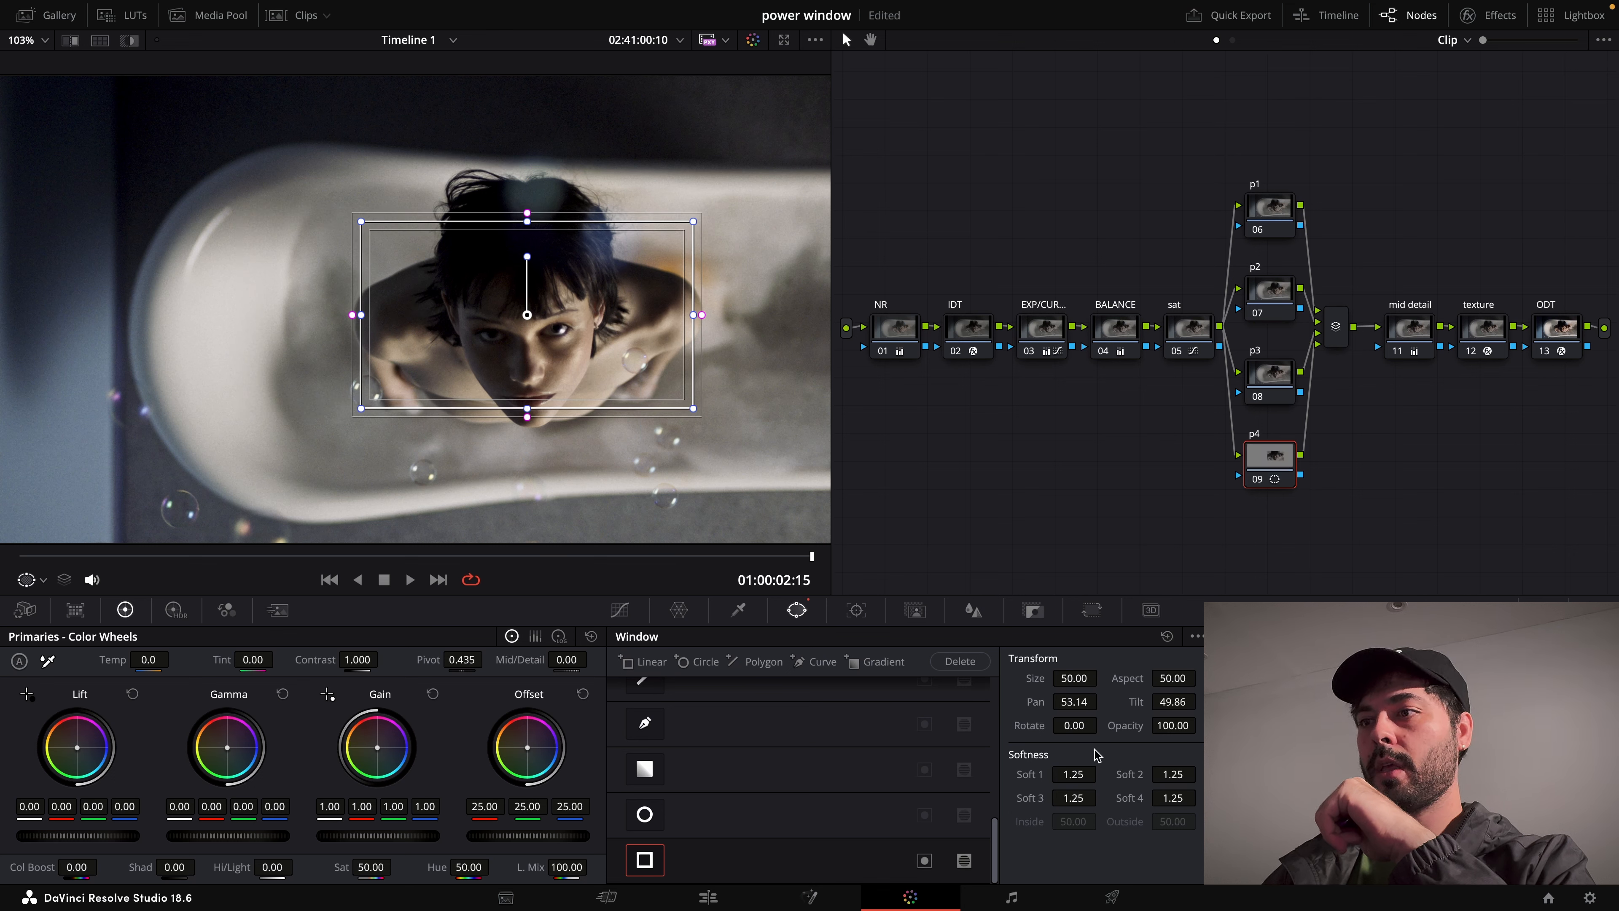
pyautogui.moveTo(1077, 774)
pyautogui.mouseDown()
pyautogui.moveTo(1162, 778)
pyautogui.moveTo(1167, 798)
pyautogui.moveTo(1084, 798)
pyautogui.mouseUp()
# Reactivate the circle window in place of the linear one and move it to pan 53.21 and tilt 49.19.
pyautogui.click(645, 815)
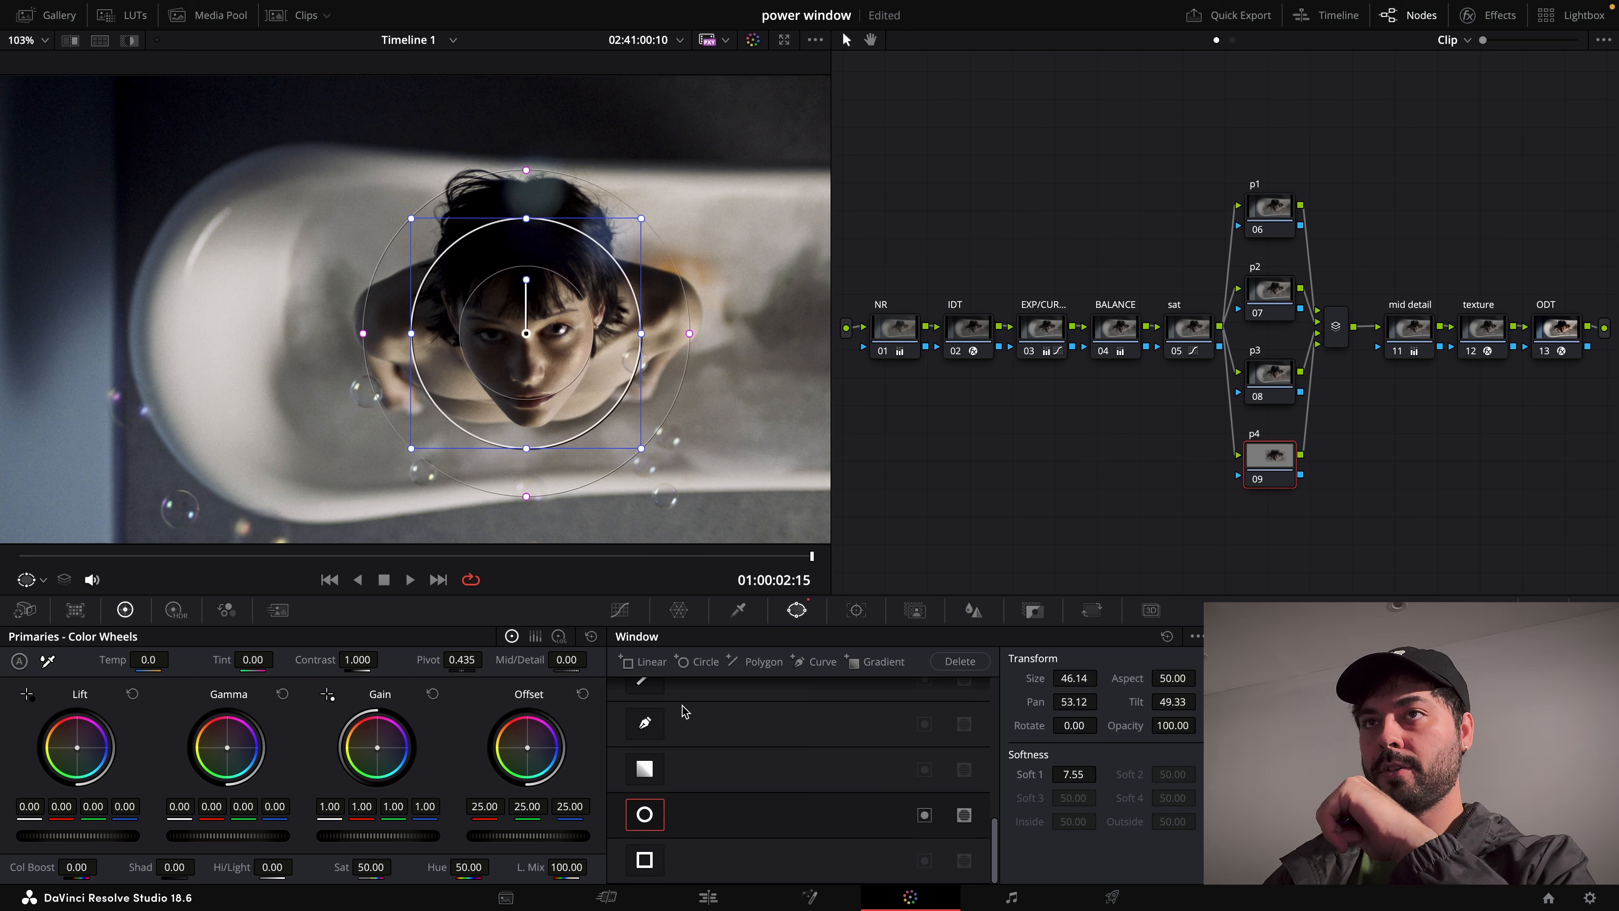
pyautogui.moveTo(543, 366); pyautogui.dragTo(546, 366)
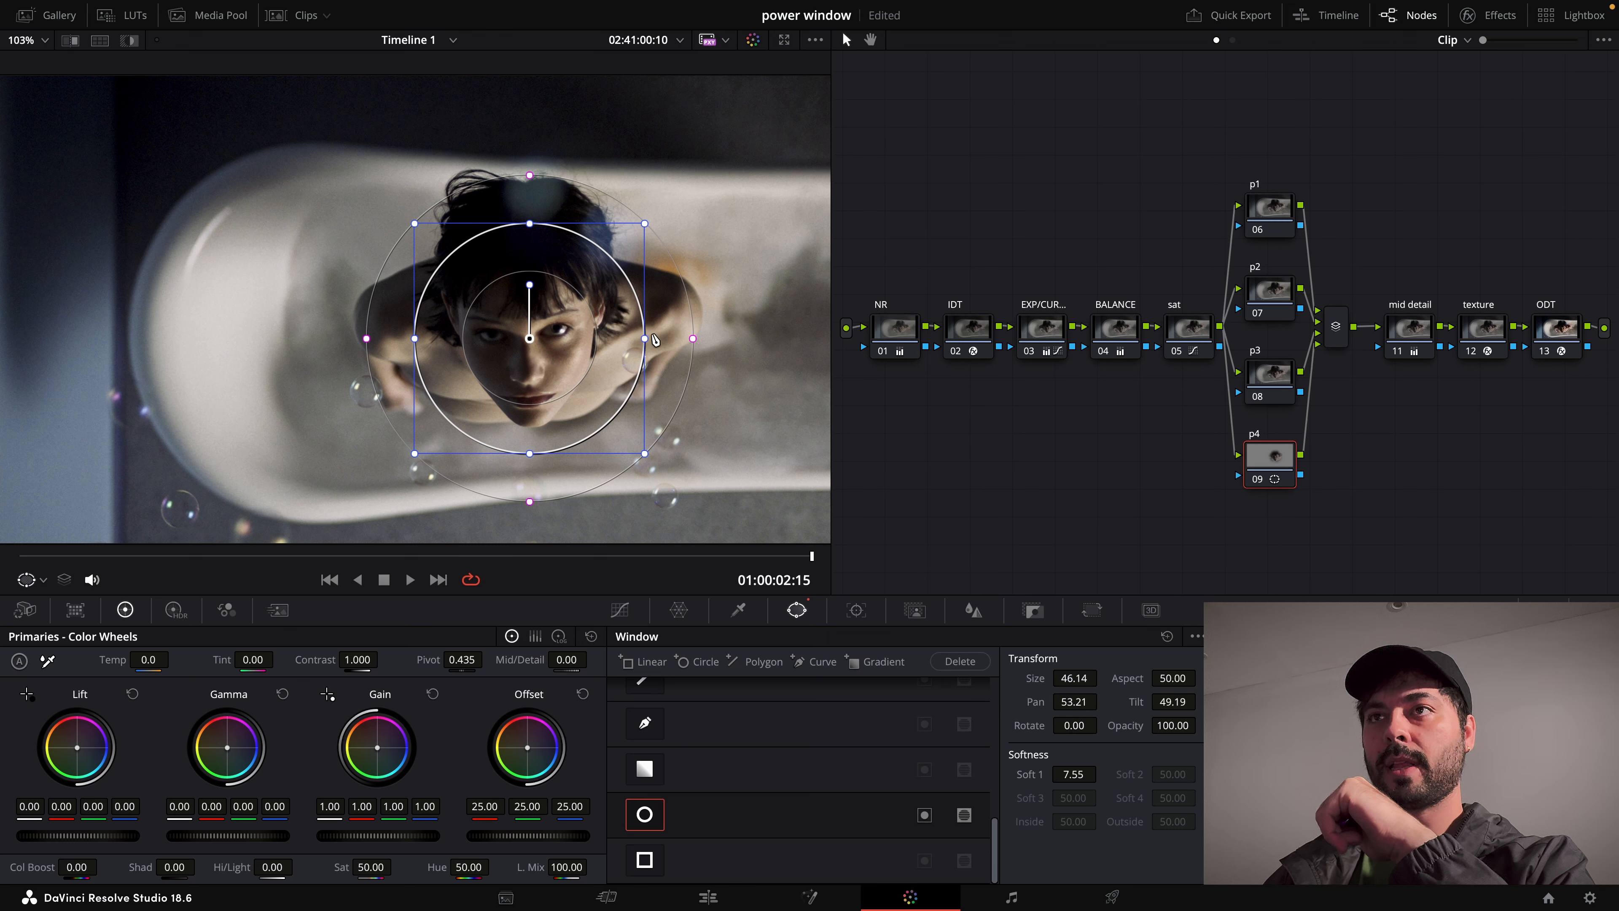
# Reshape the circle window into a narrow oval over the face with aspect 33.54, size 18.69, pan 53.18 and tilt 49.45.
pyautogui.moveTo(650, 341); pyautogui.dragTo(610, 341)
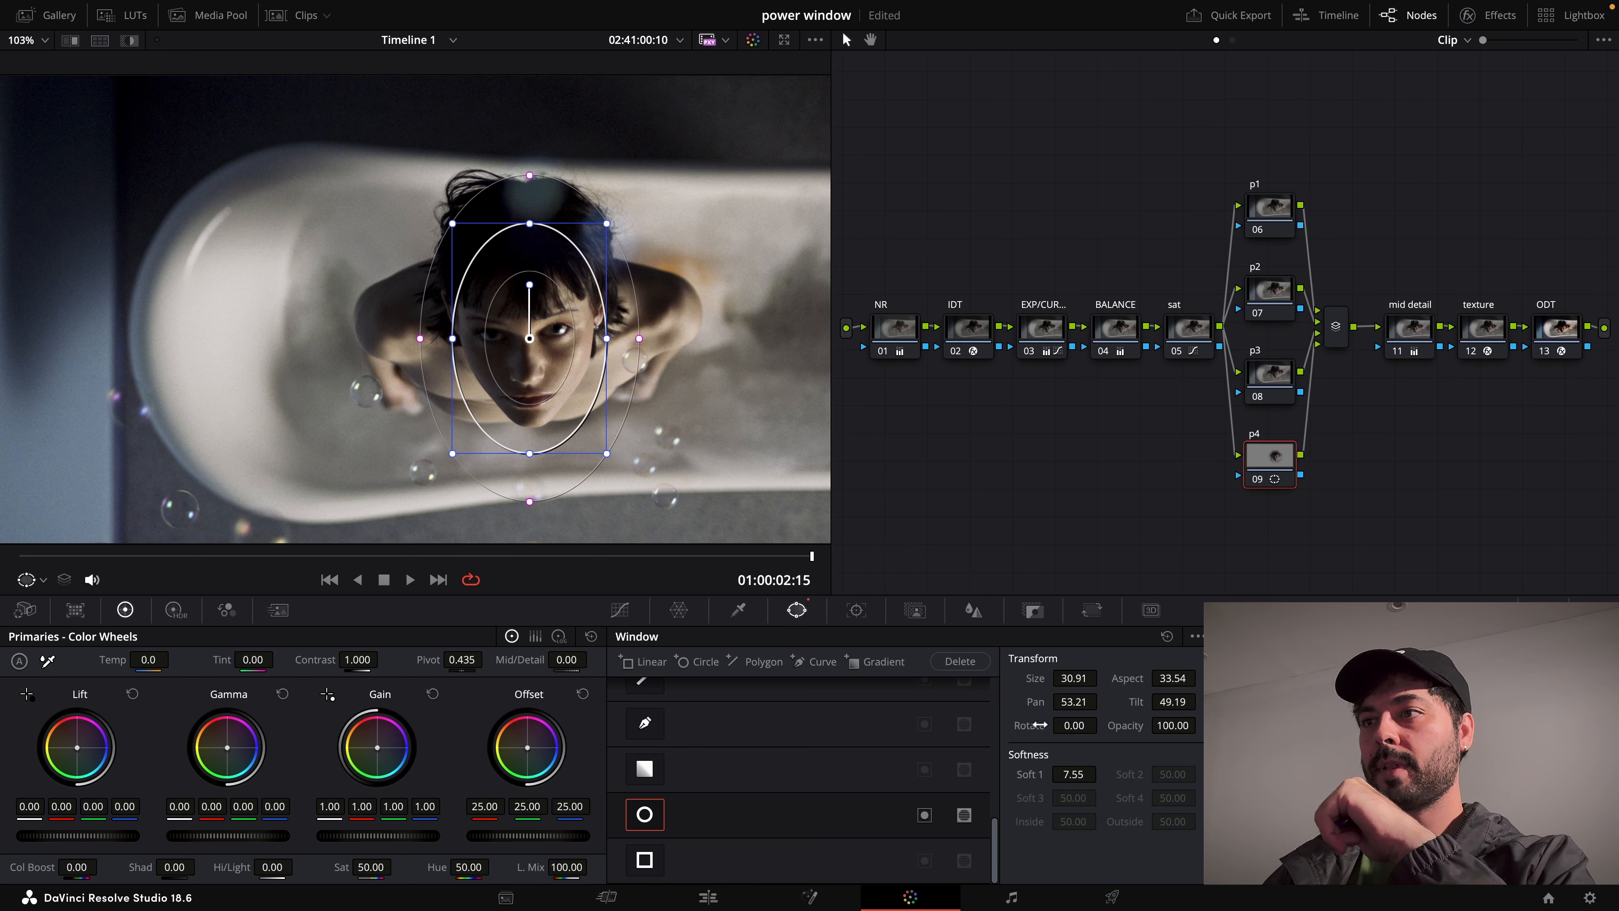
pyautogui.moveTo(1064, 678); pyautogui.dragTo(1066, 678)
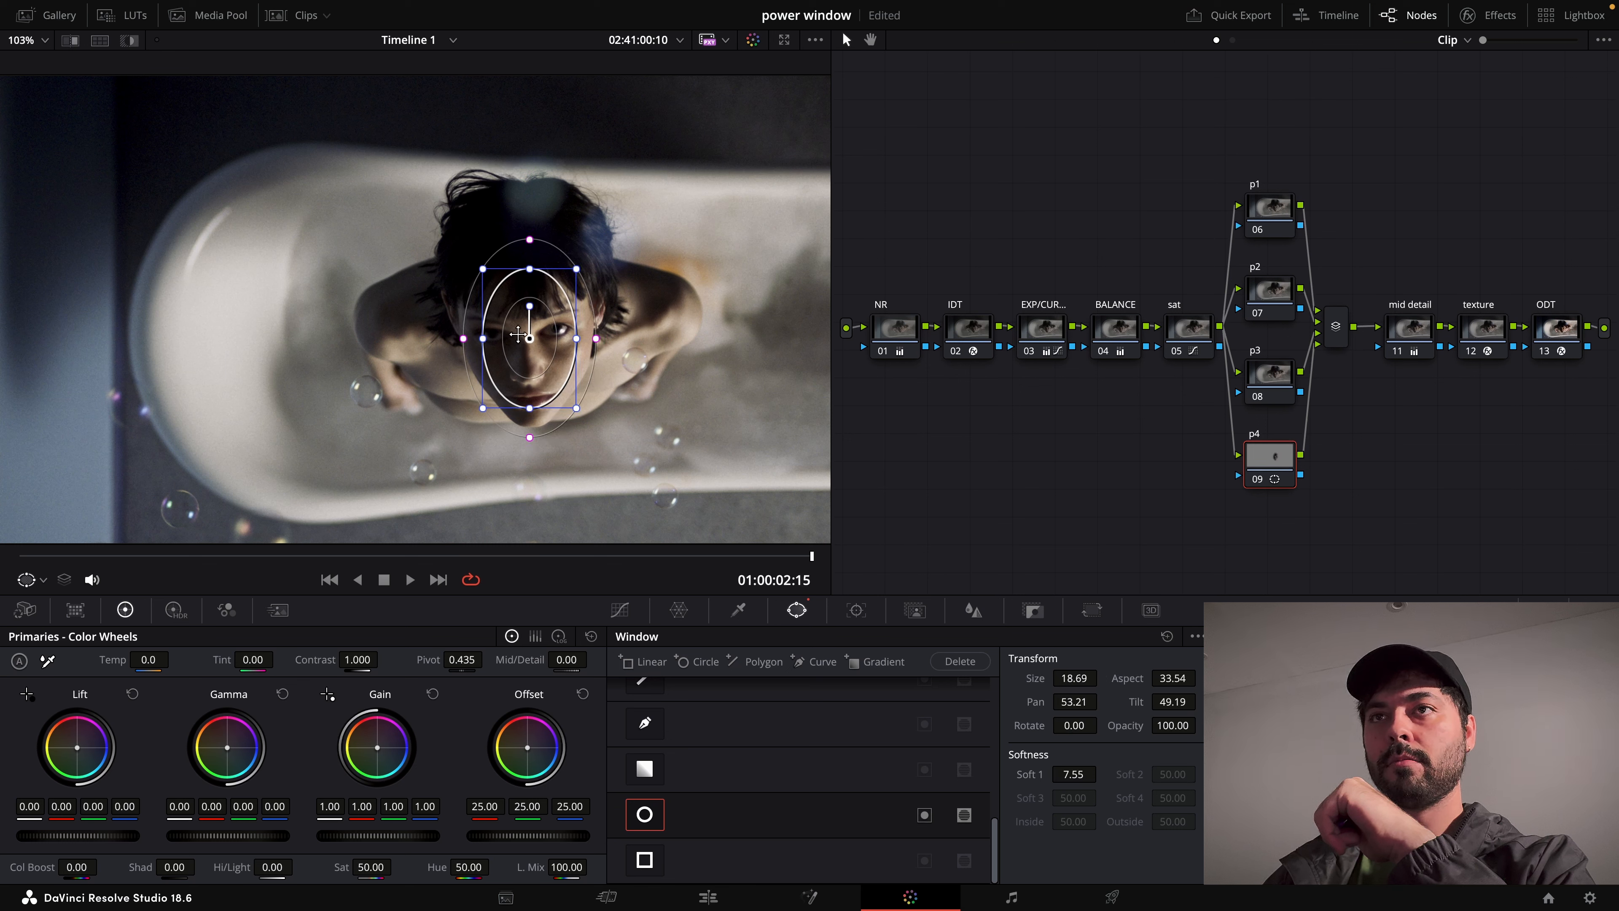
pyautogui.moveTo(529, 338); pyautogui.dragTo(527, 331)
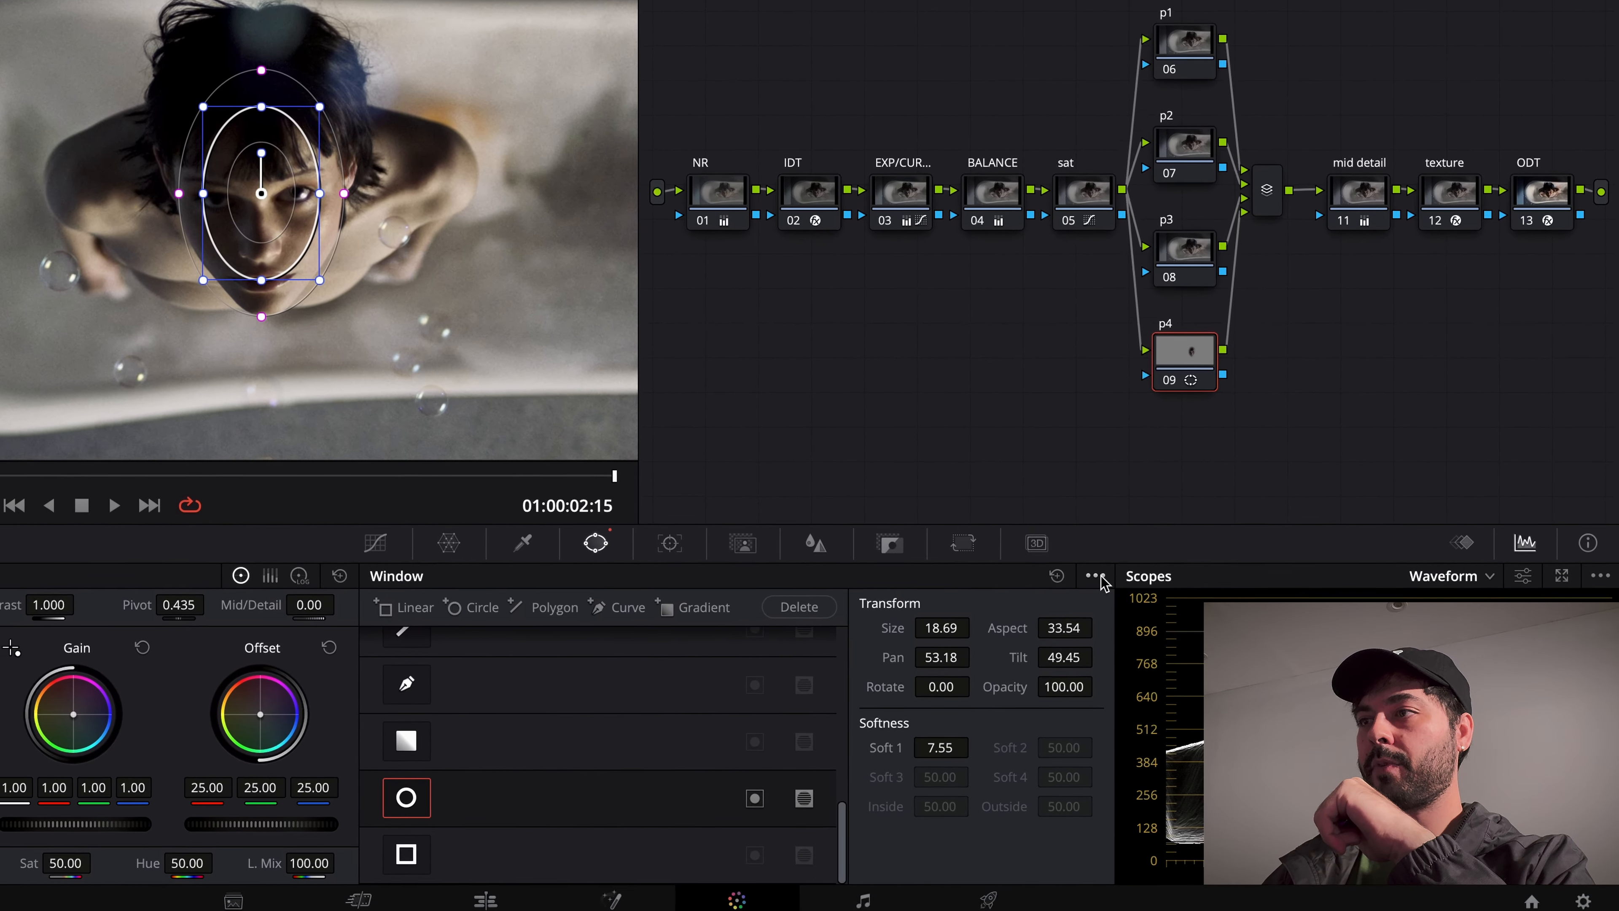
# Save the oval face window as a new power window preset named face1.
pyautogui.click(1095, 576)
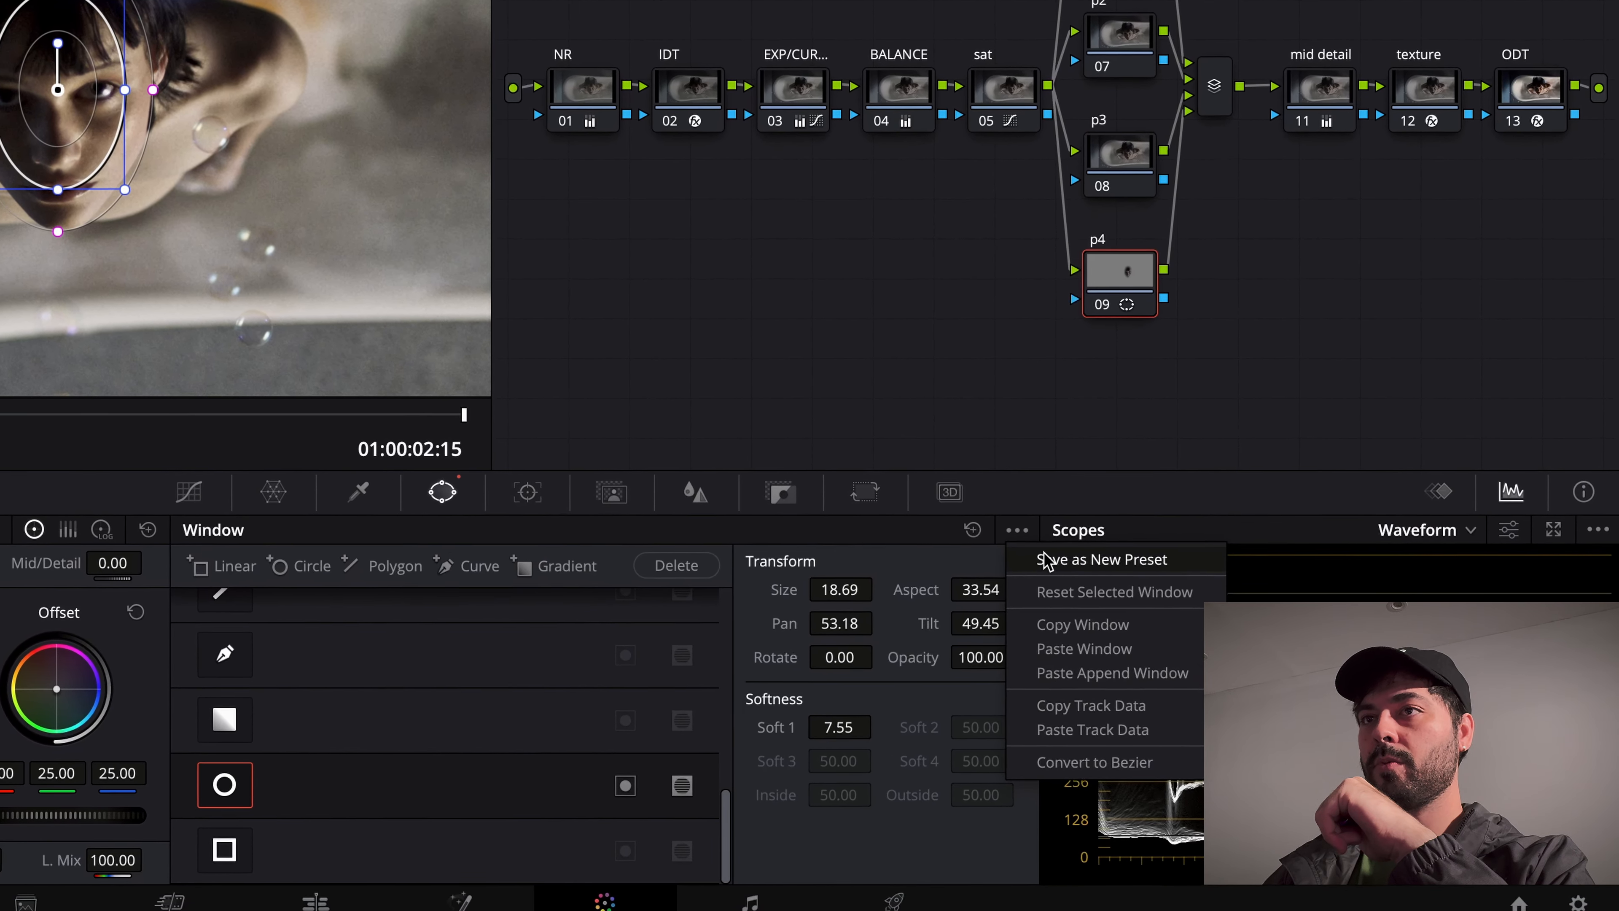
pyautogui.click(1115, 594)
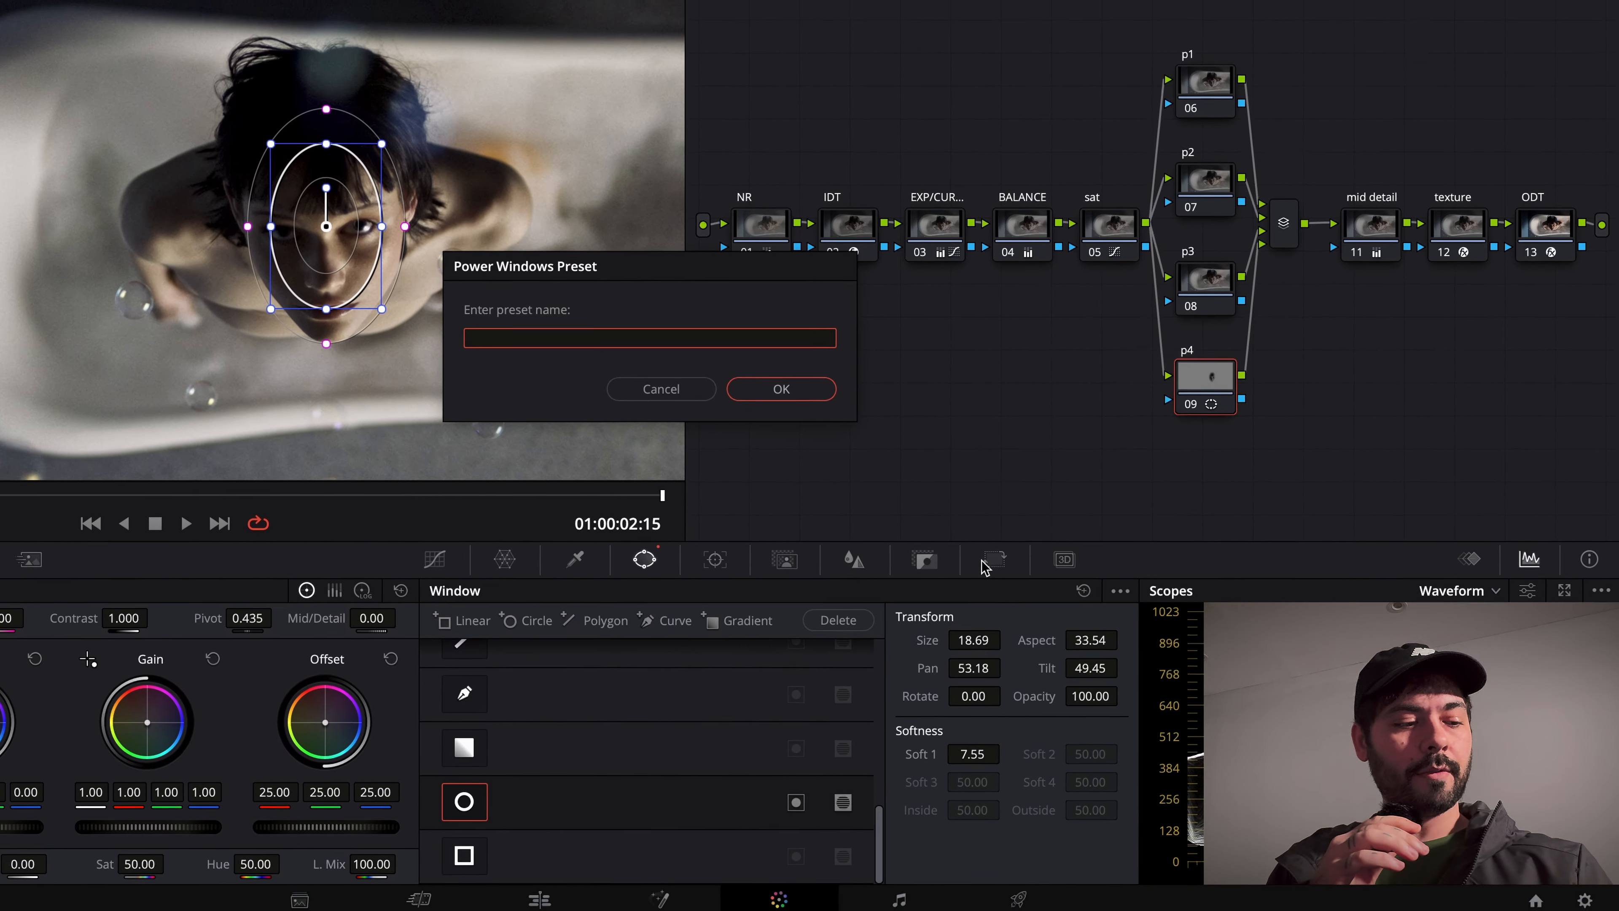
pyautogui.write('face1')
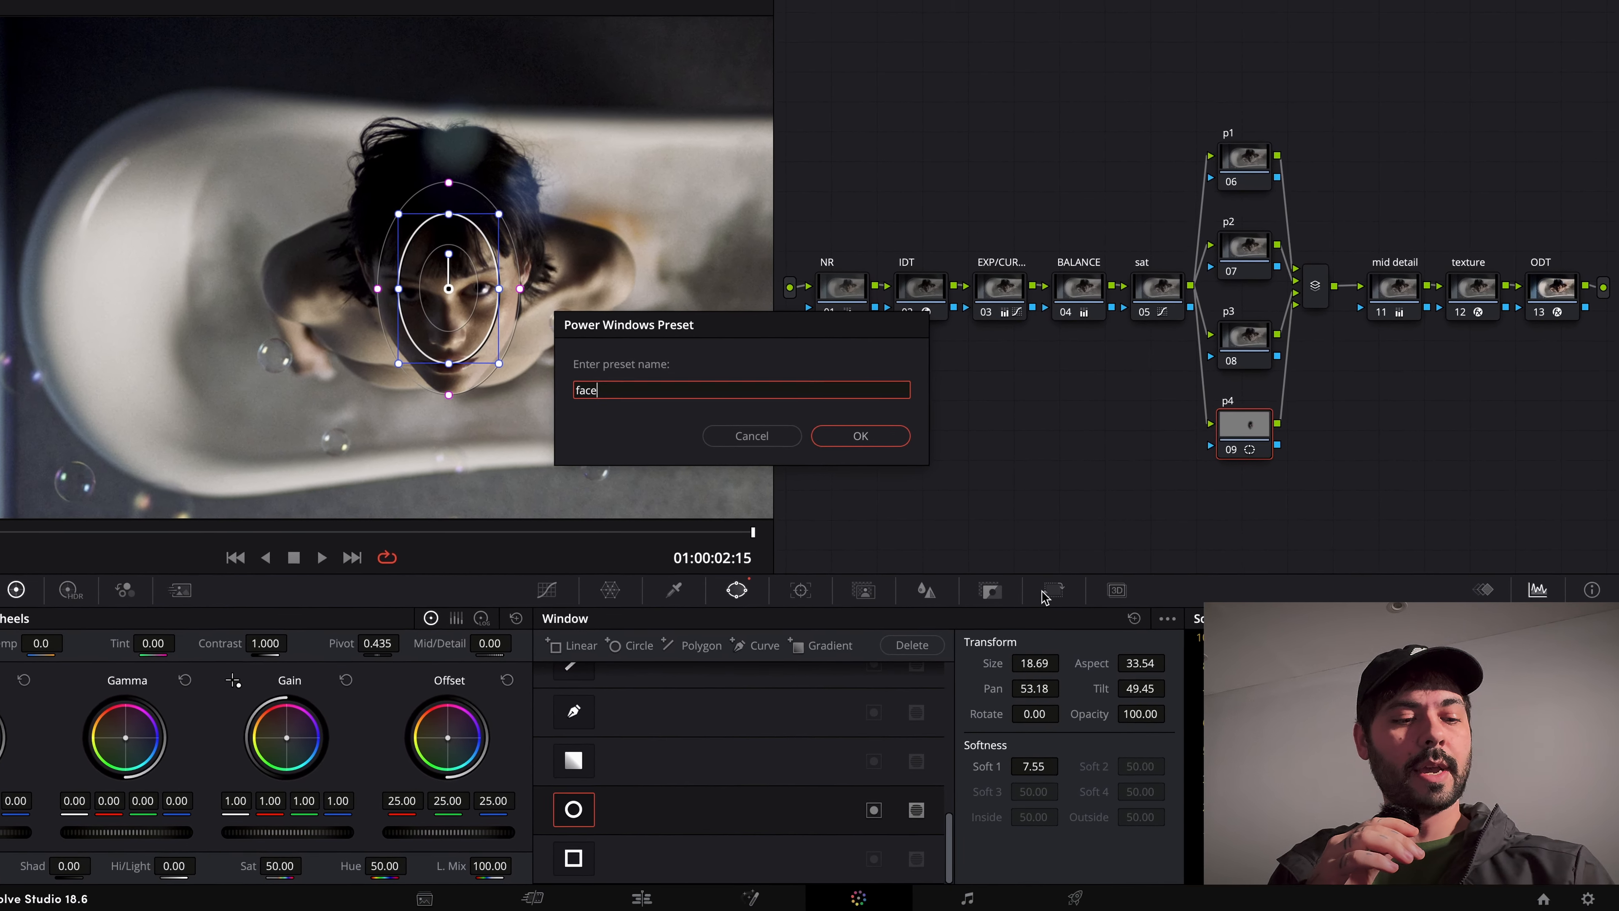
pyautogui.press('Return')
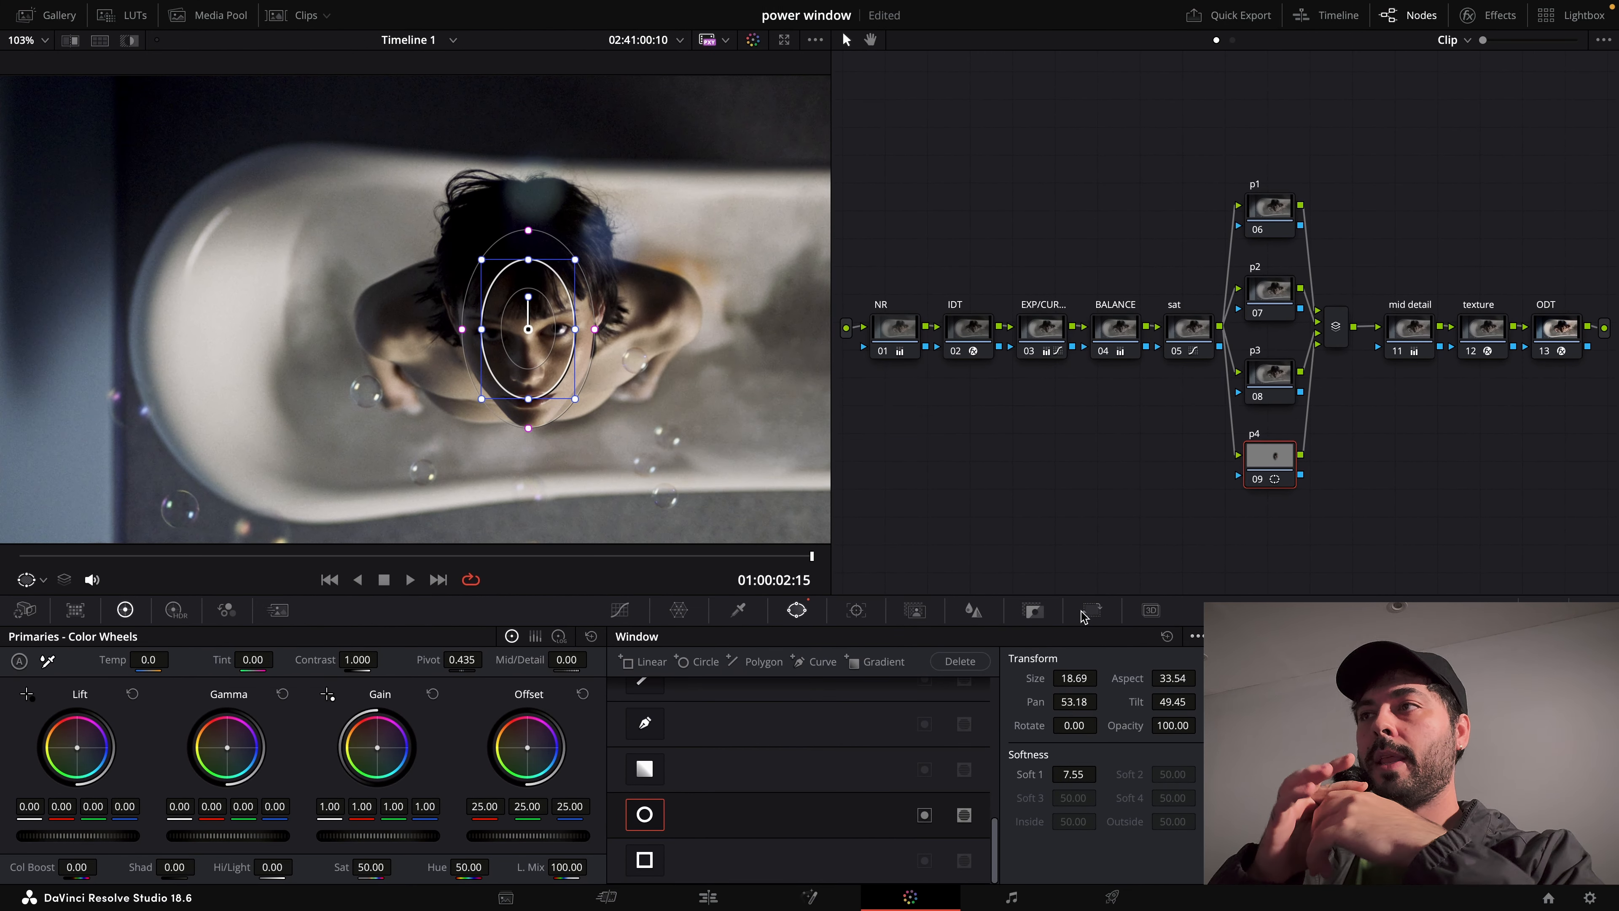
# Turn off the circle window, recall the face1 preset on node p4, and keep the oval at pan 53.18 and tilt 49.45.
pyautogui.click(652, 811)
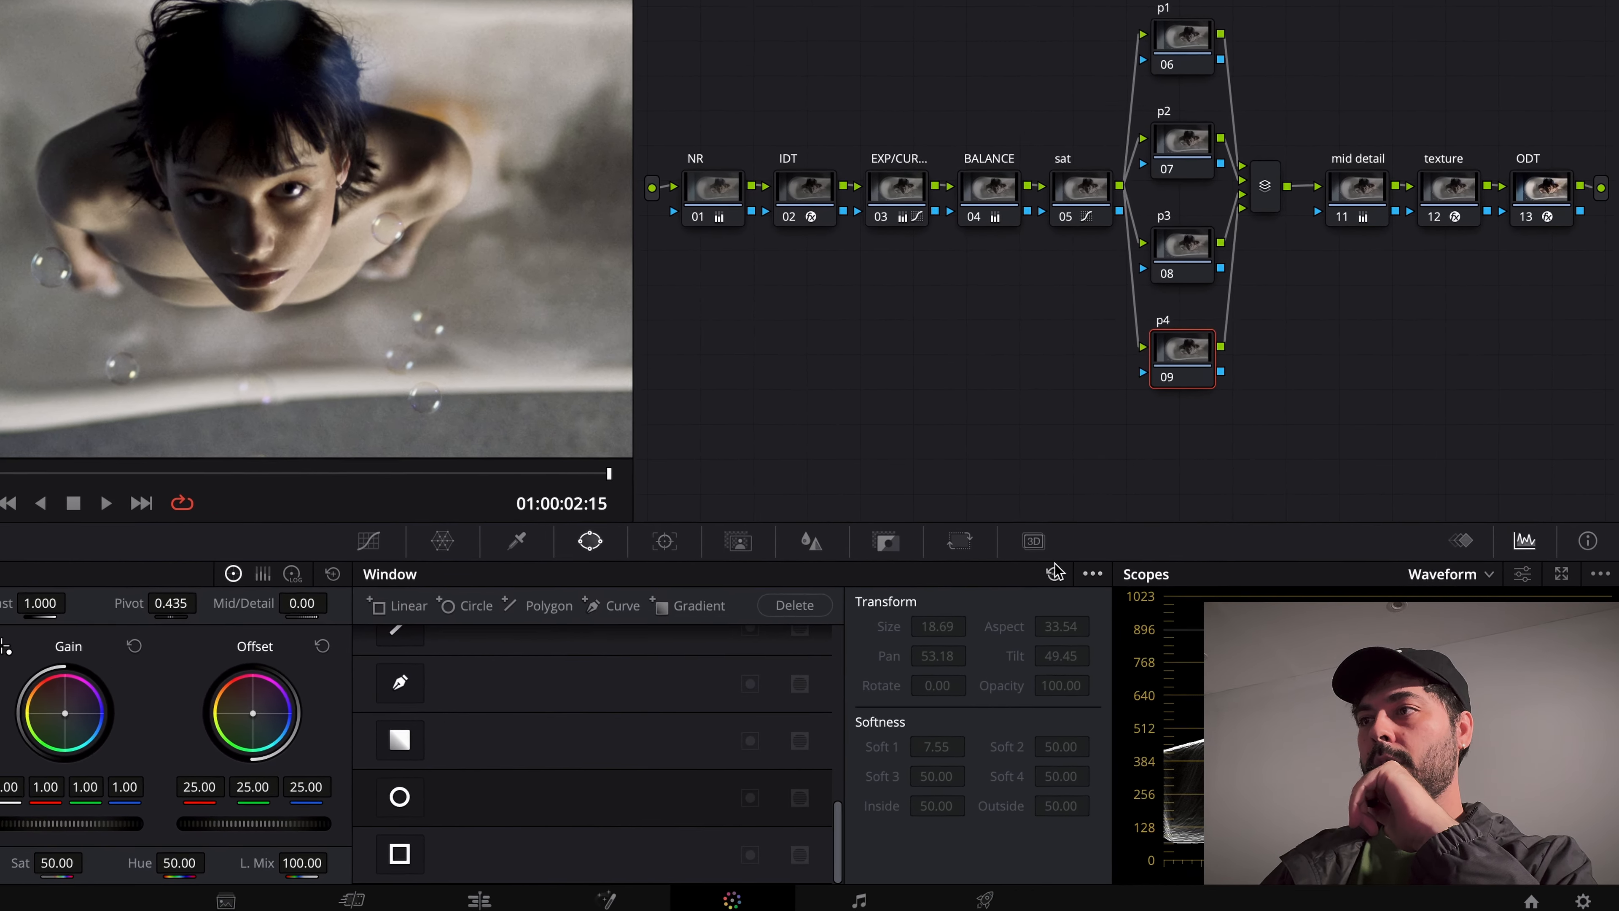
pyautogui.click(1197, 637)
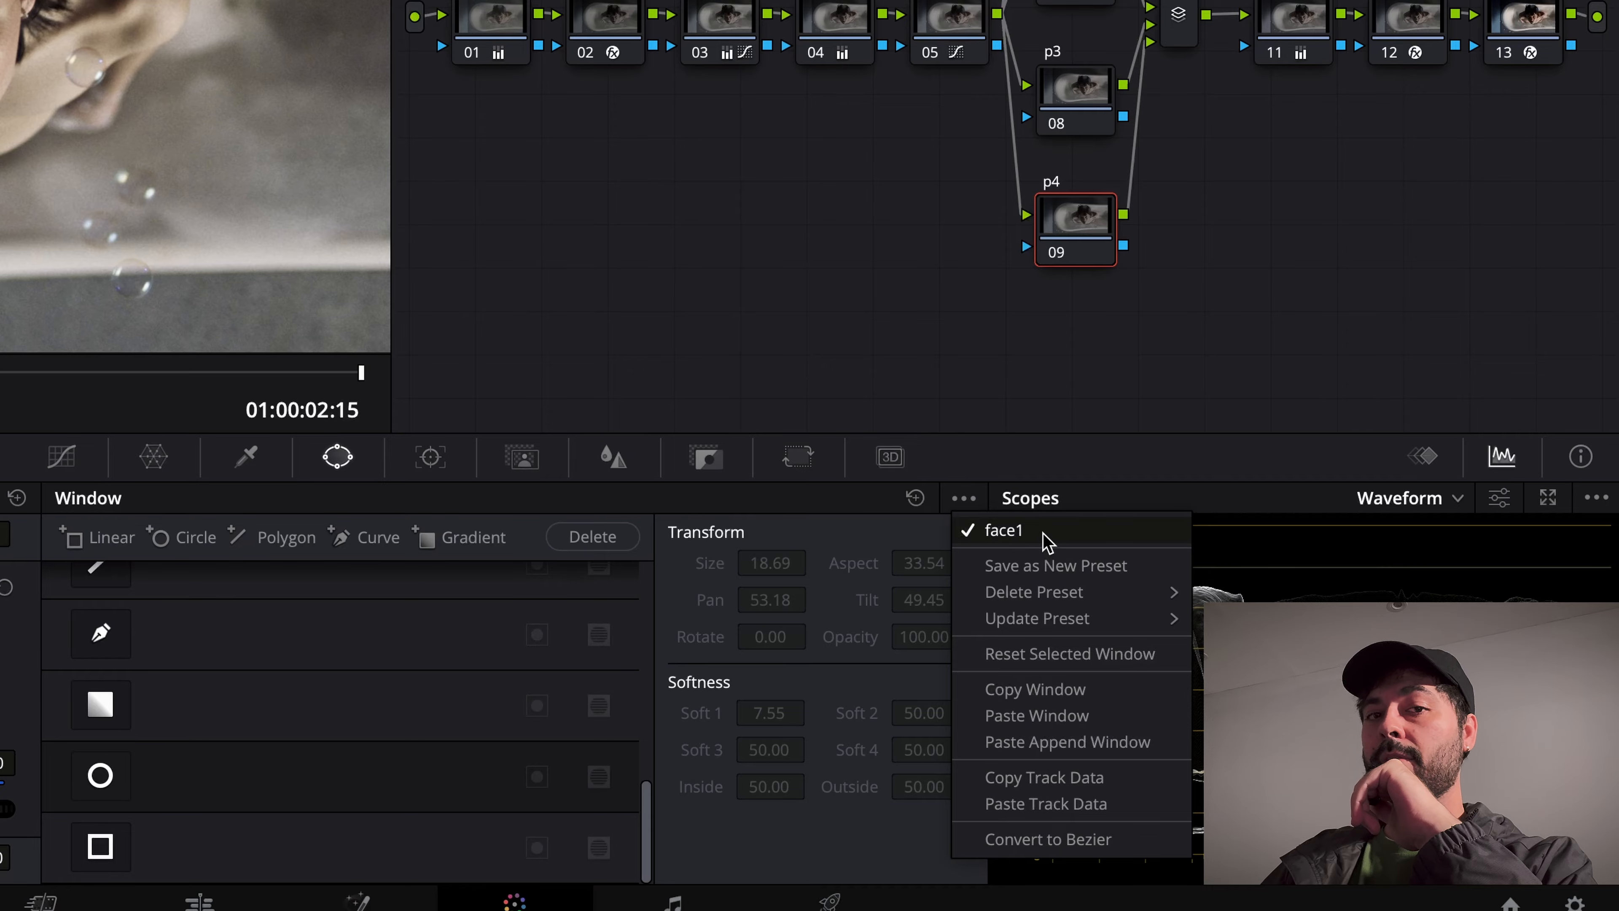
pyautogui.click(1045, 539)
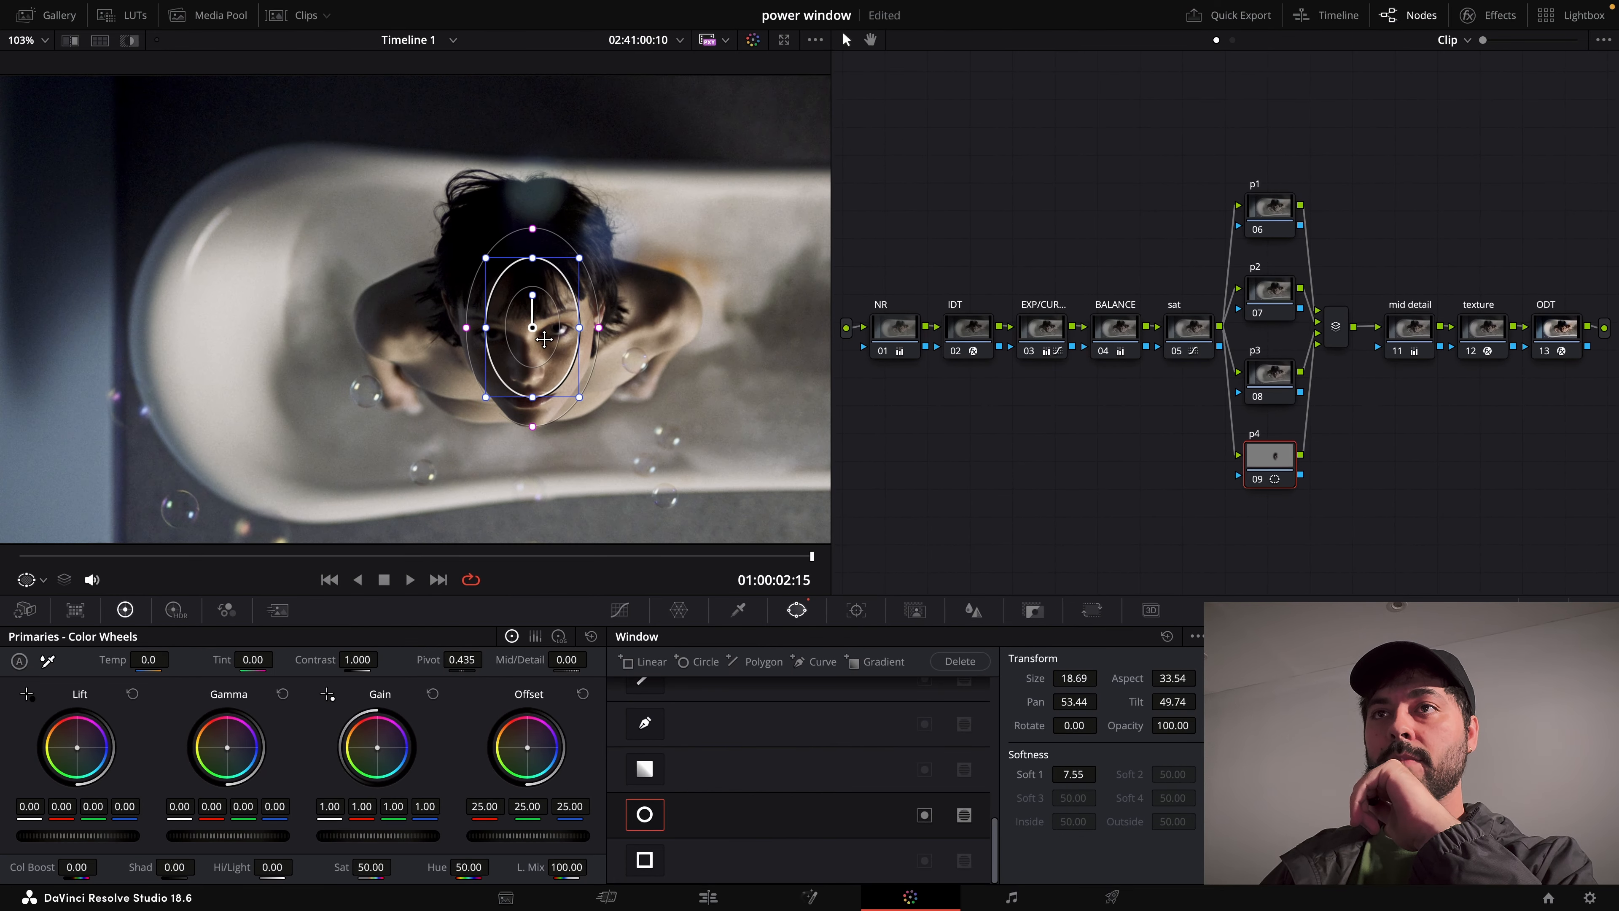
pyautogui.moveTo(544, 339); pyautogui.dragTo(543, 339)
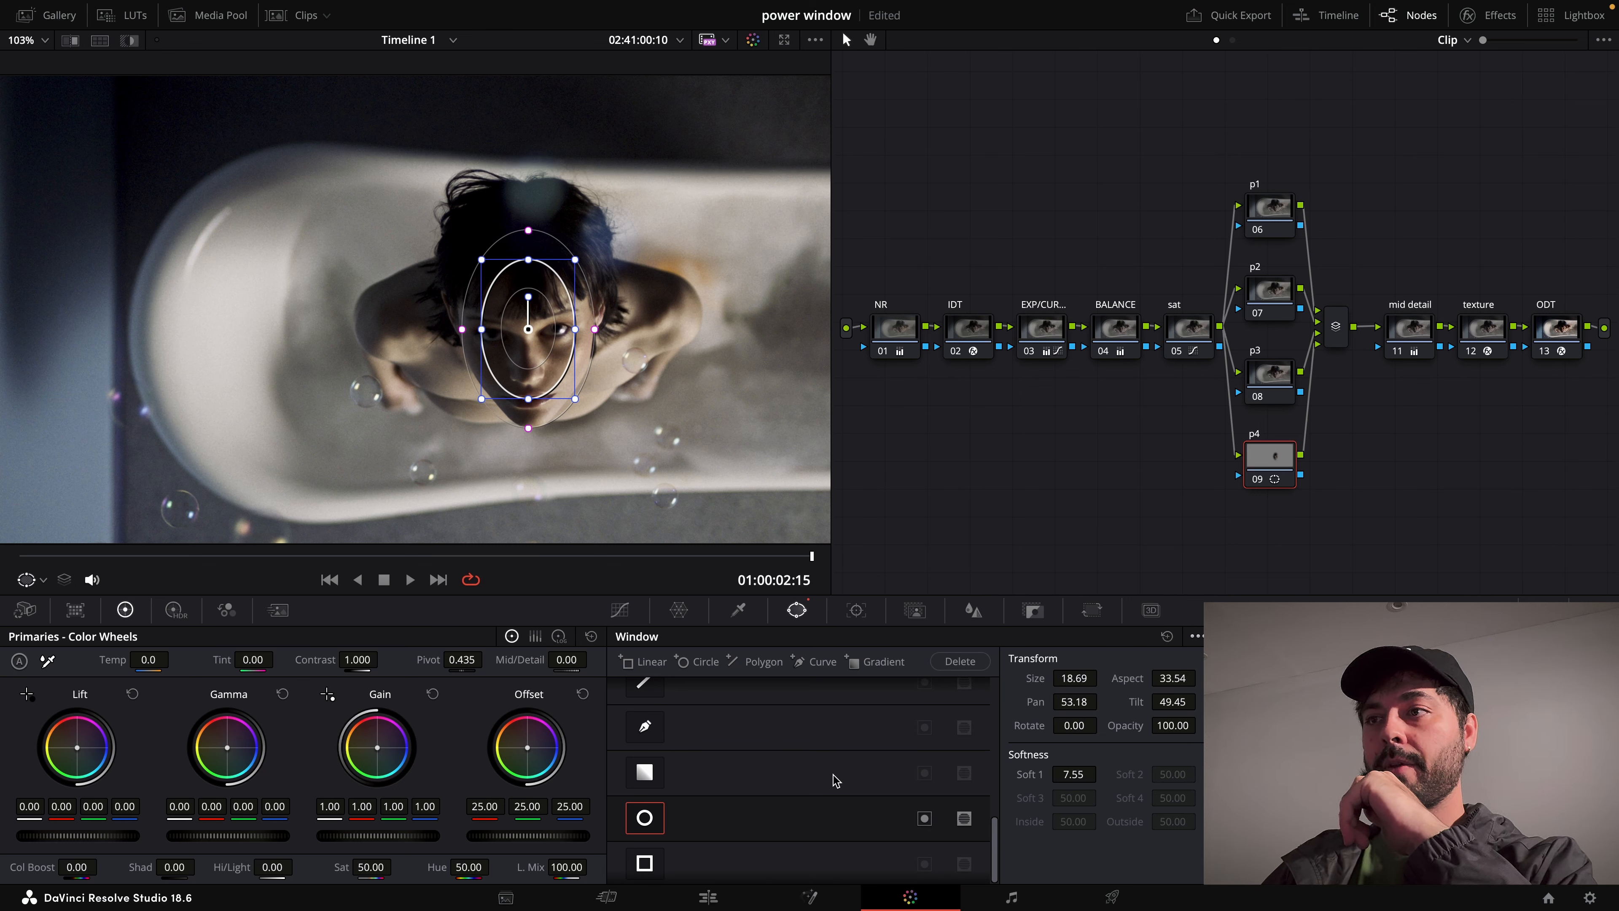
# Invert the circle window's mask, check it in the viewer with Highlight, and remove the inversion.
pyautogui.scroll(-1, 835, 779)
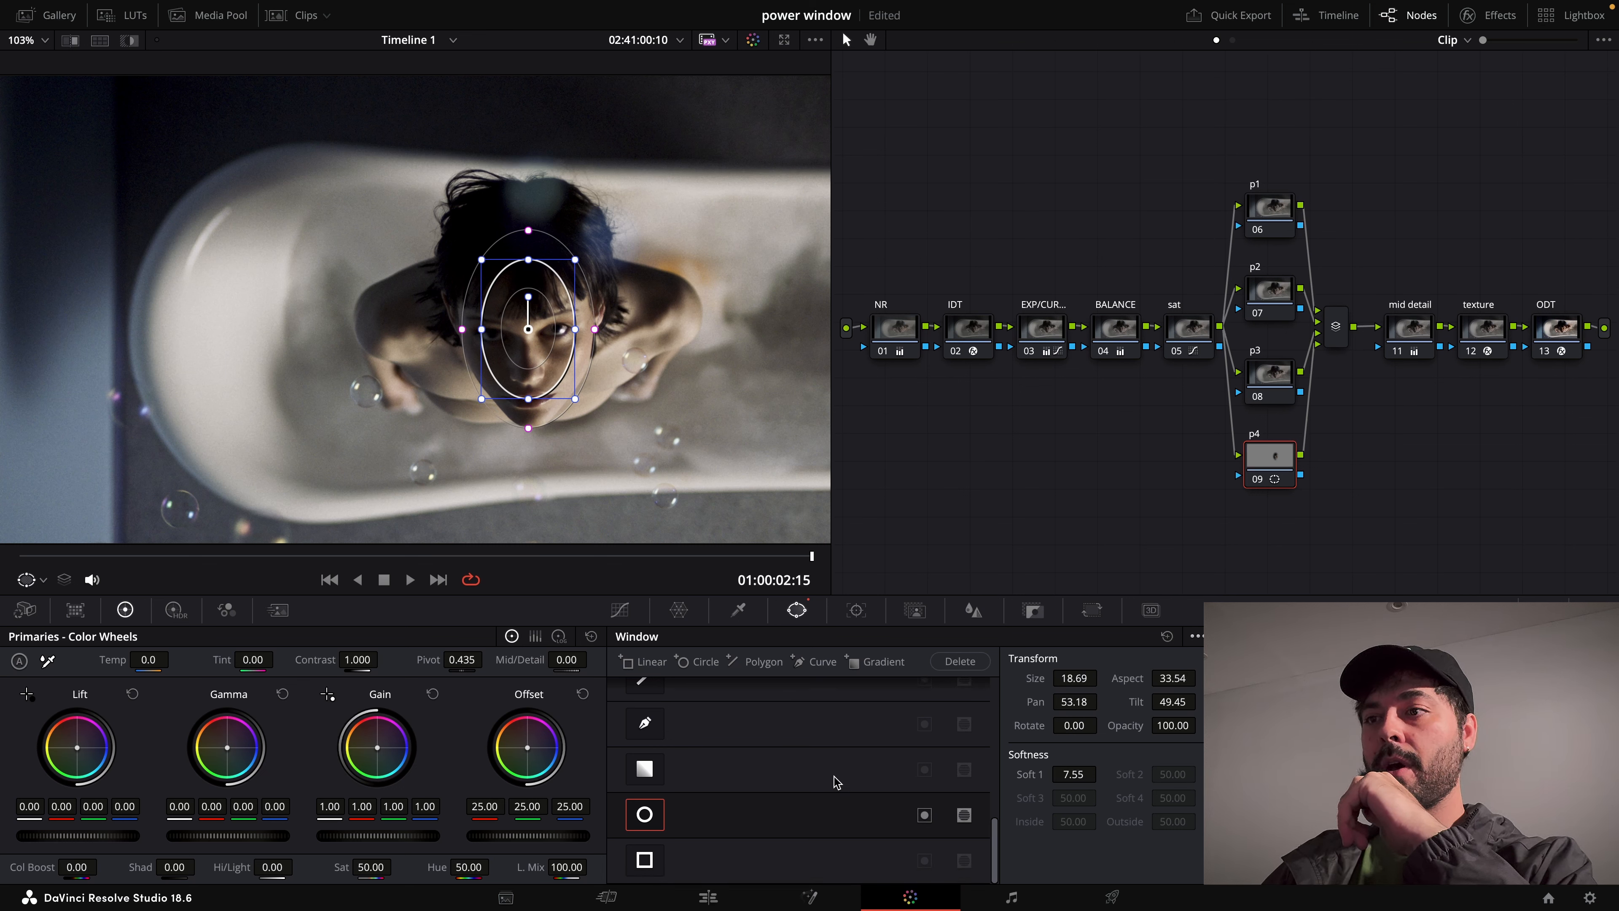
pyautogui.click(924, 816)
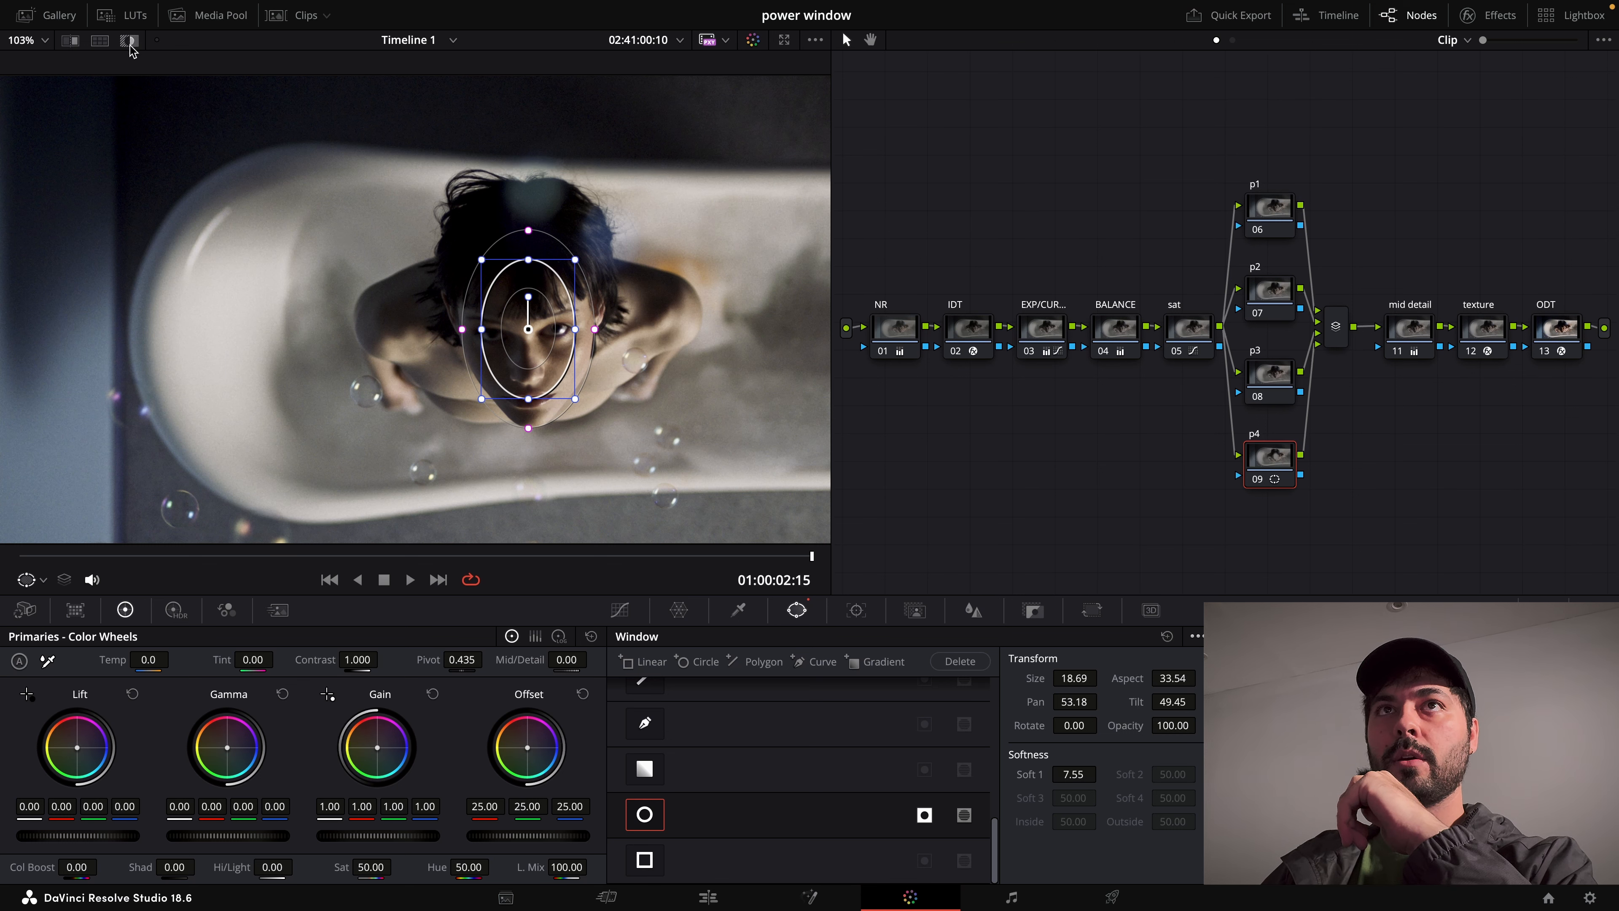
pyautogui.click(131, 41)
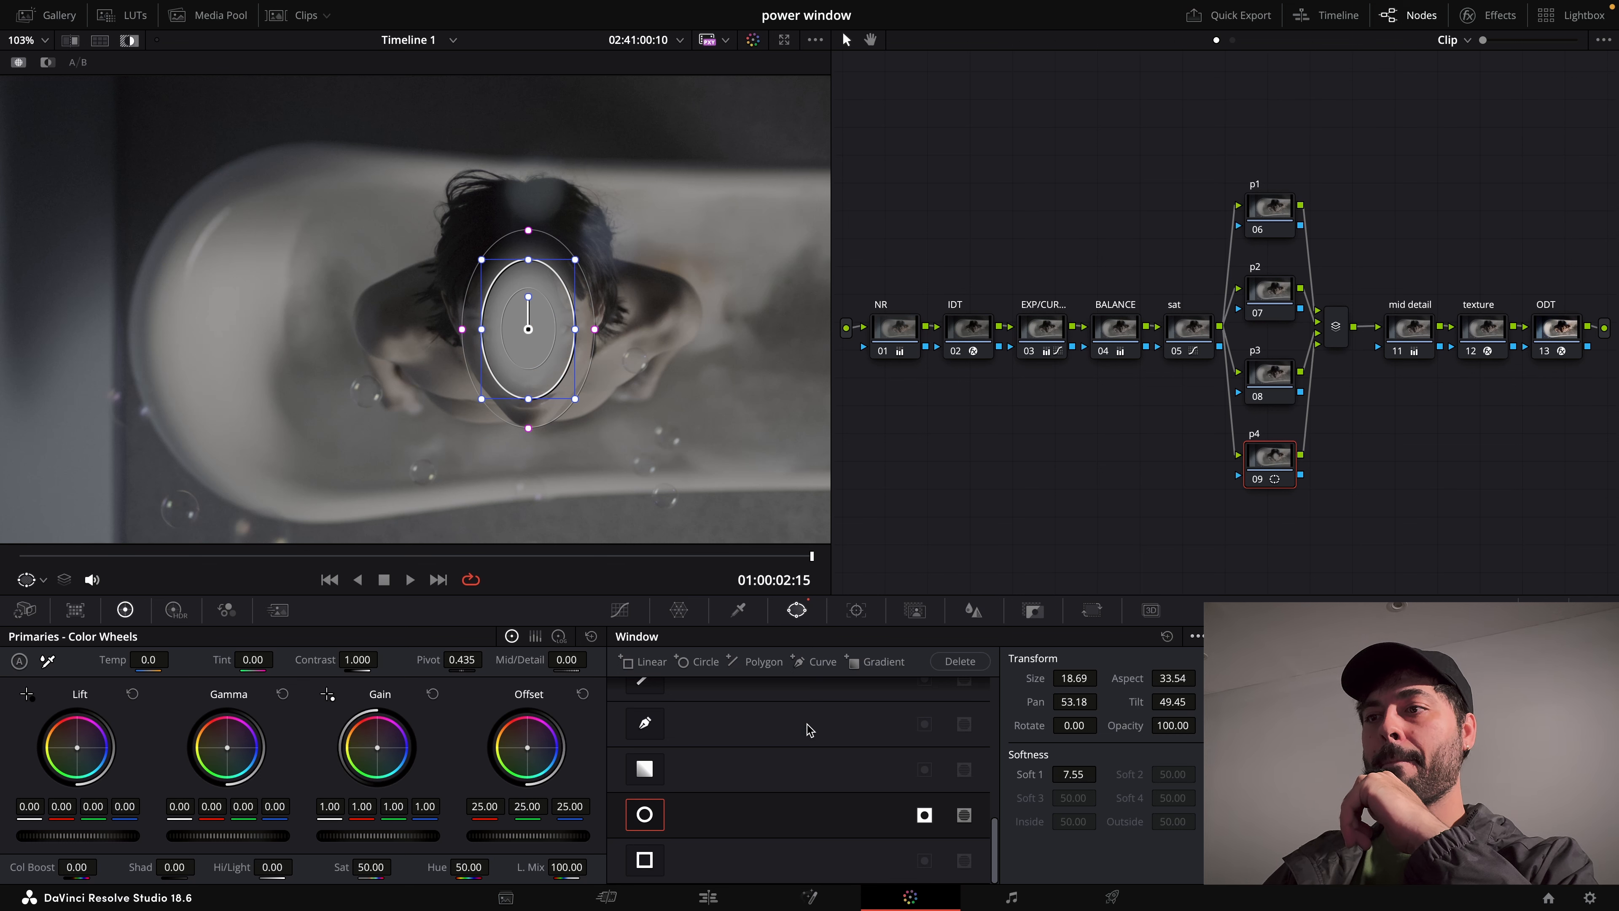
pyautogui.click(924, 816)
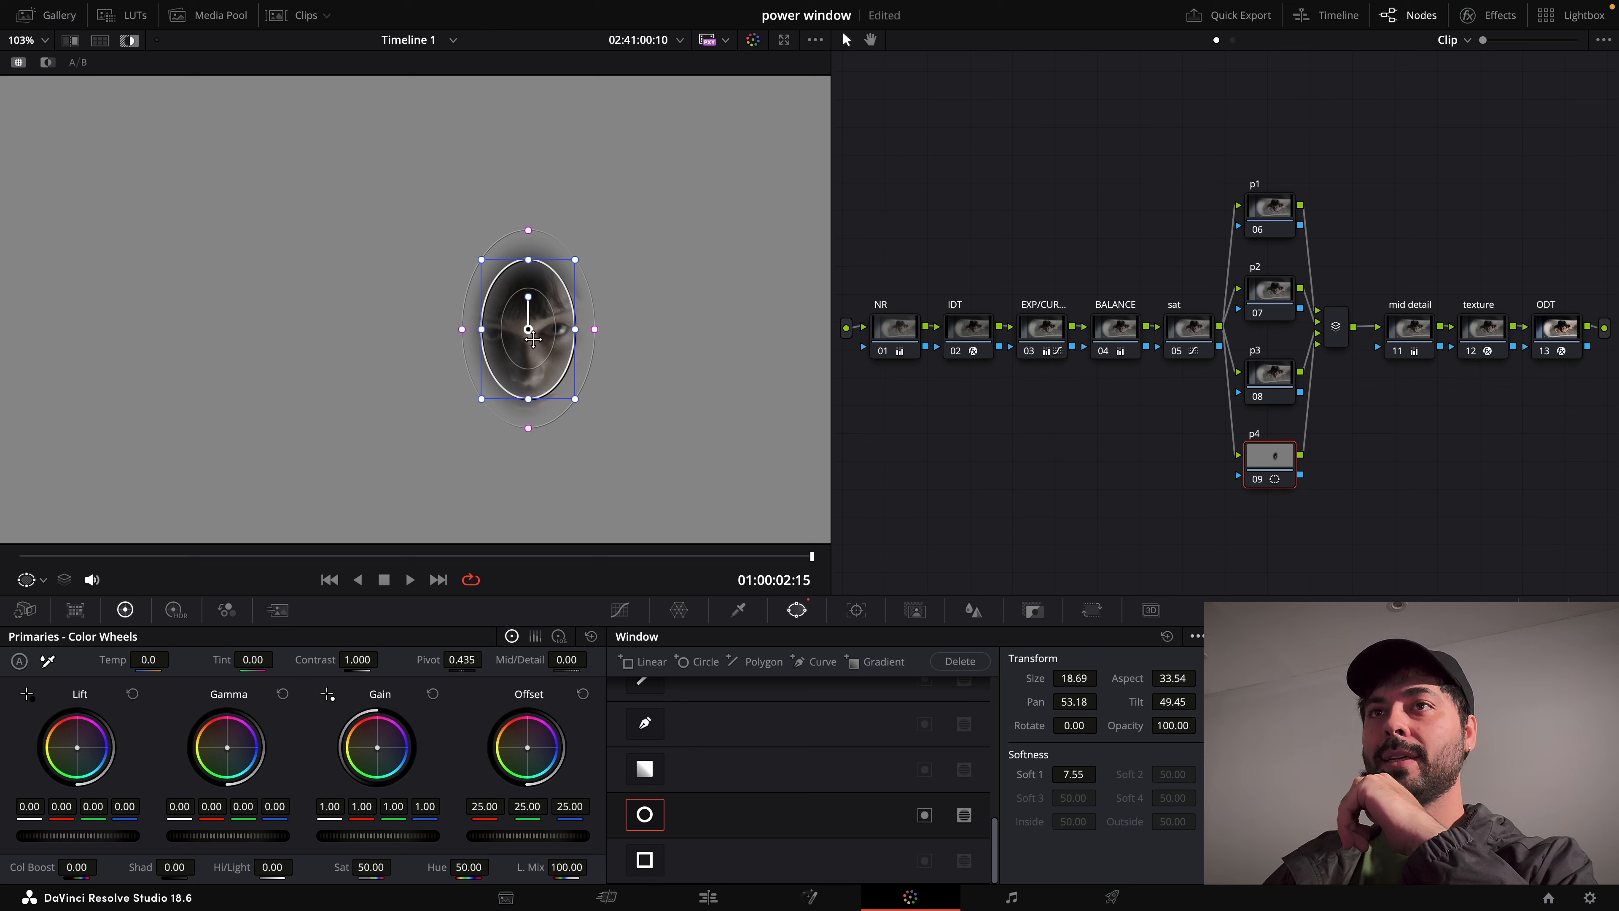
# Move the oval window over the face to pan 53.20 and tilt 49.43, and look through the list of window shapes.
pyautogui.moveTo(534, 337); pyautogui.dragTo(536, 339)
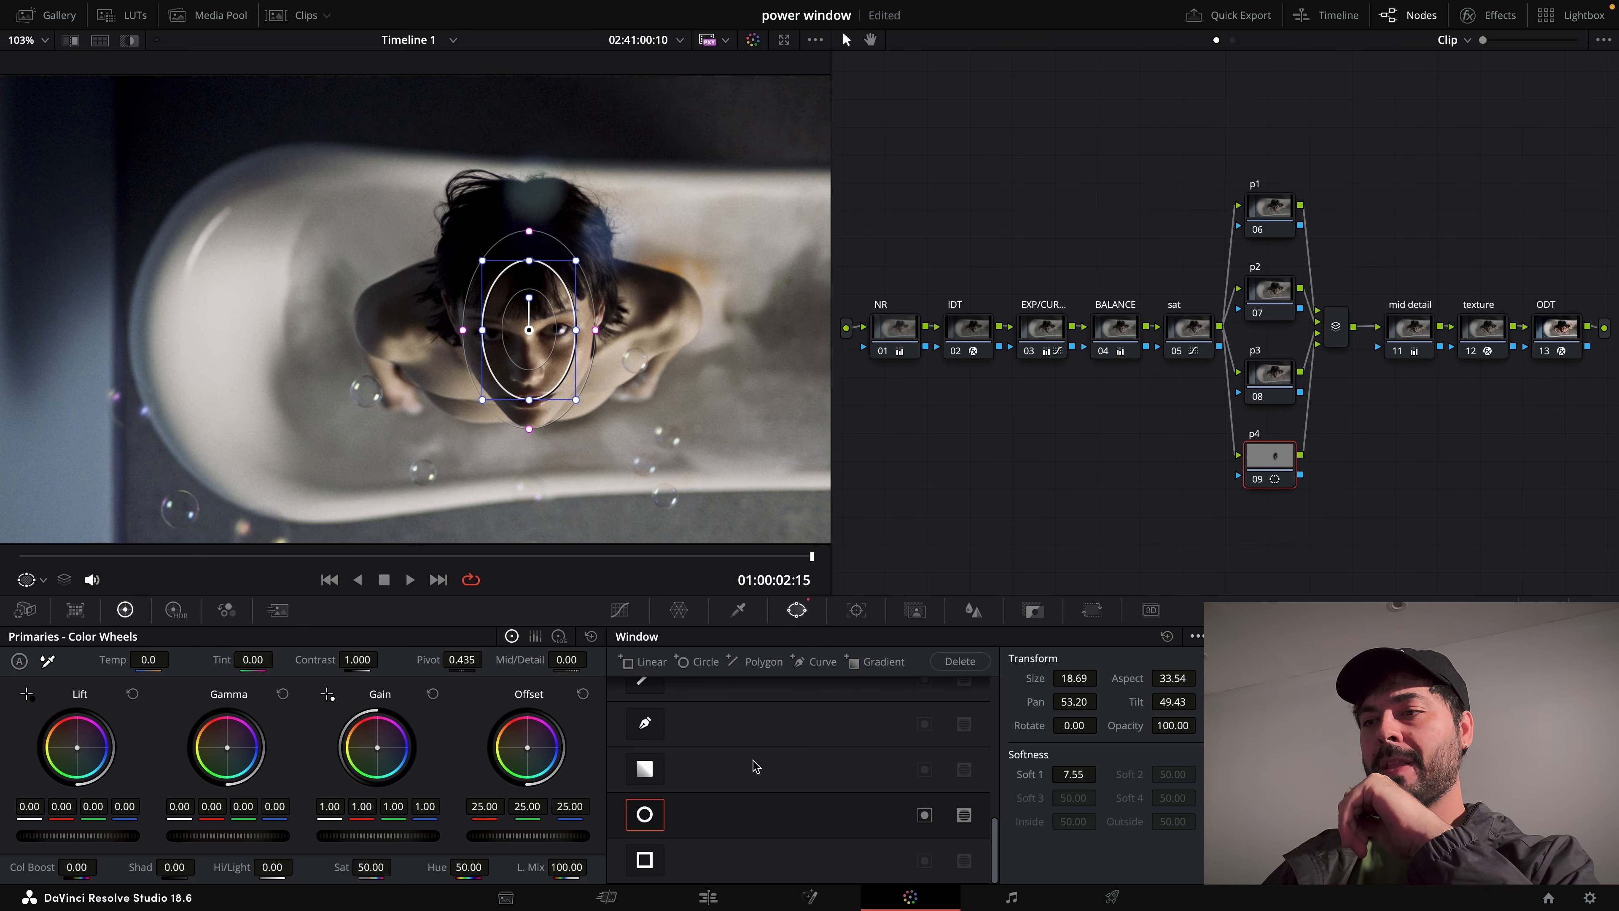
pyautogui.scroll(5, 754, 767)
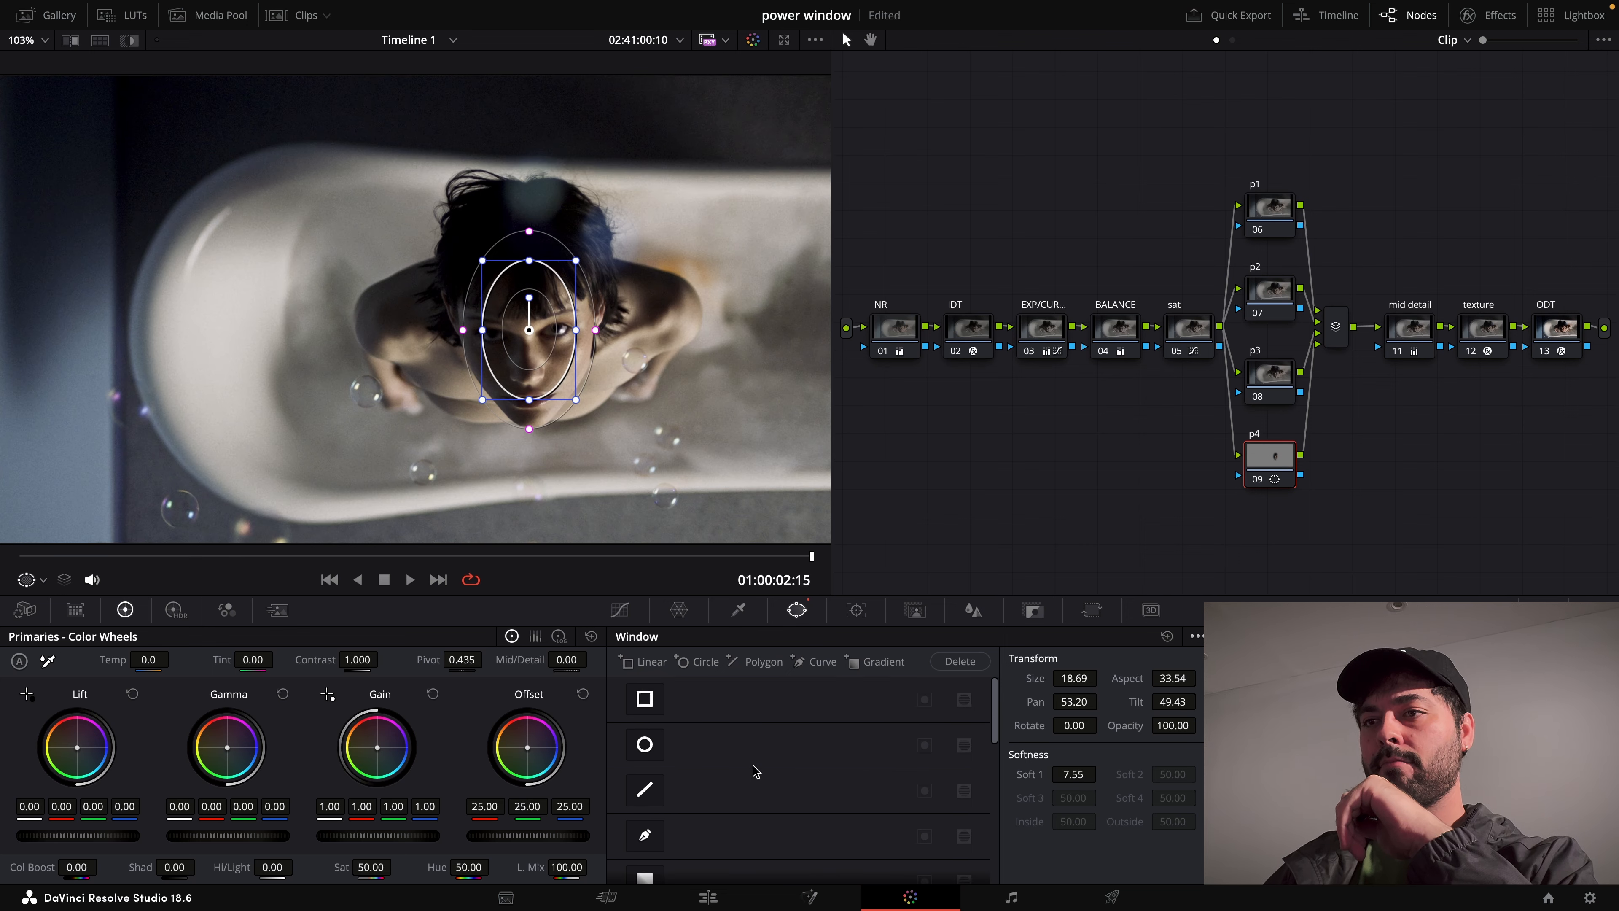
pyautogui.scroll(-4, 754, 772)
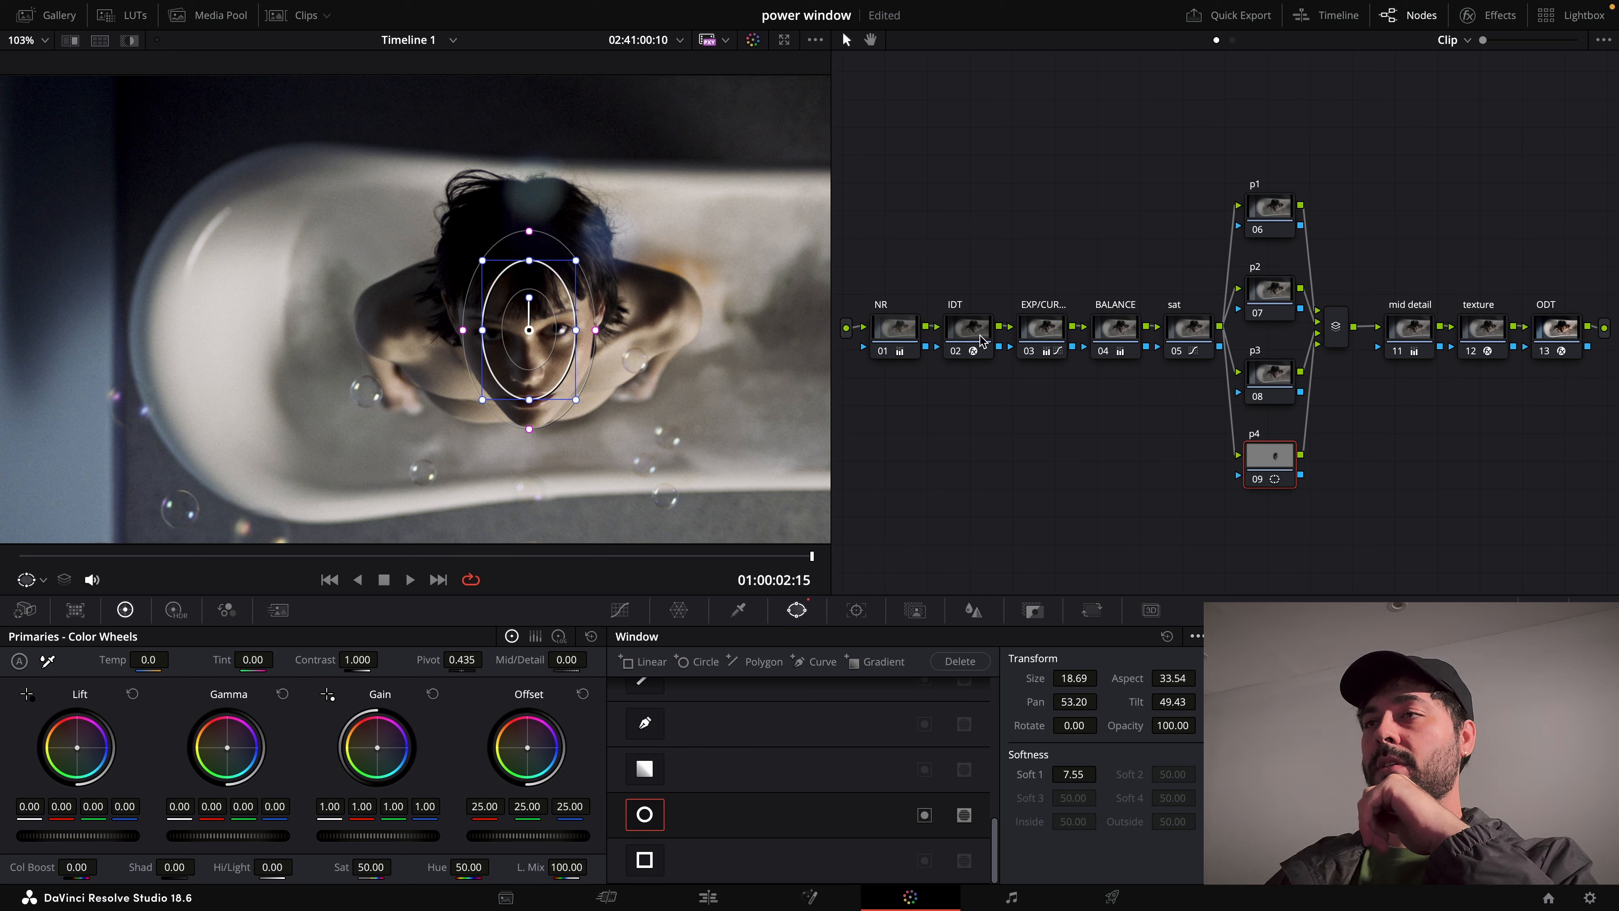
# Go through the IDT, ODT and mid detail nodes at both ends of the node tree.
pyautogui.moveTo(980, 340); pyautogui.dragTo(982, 337)
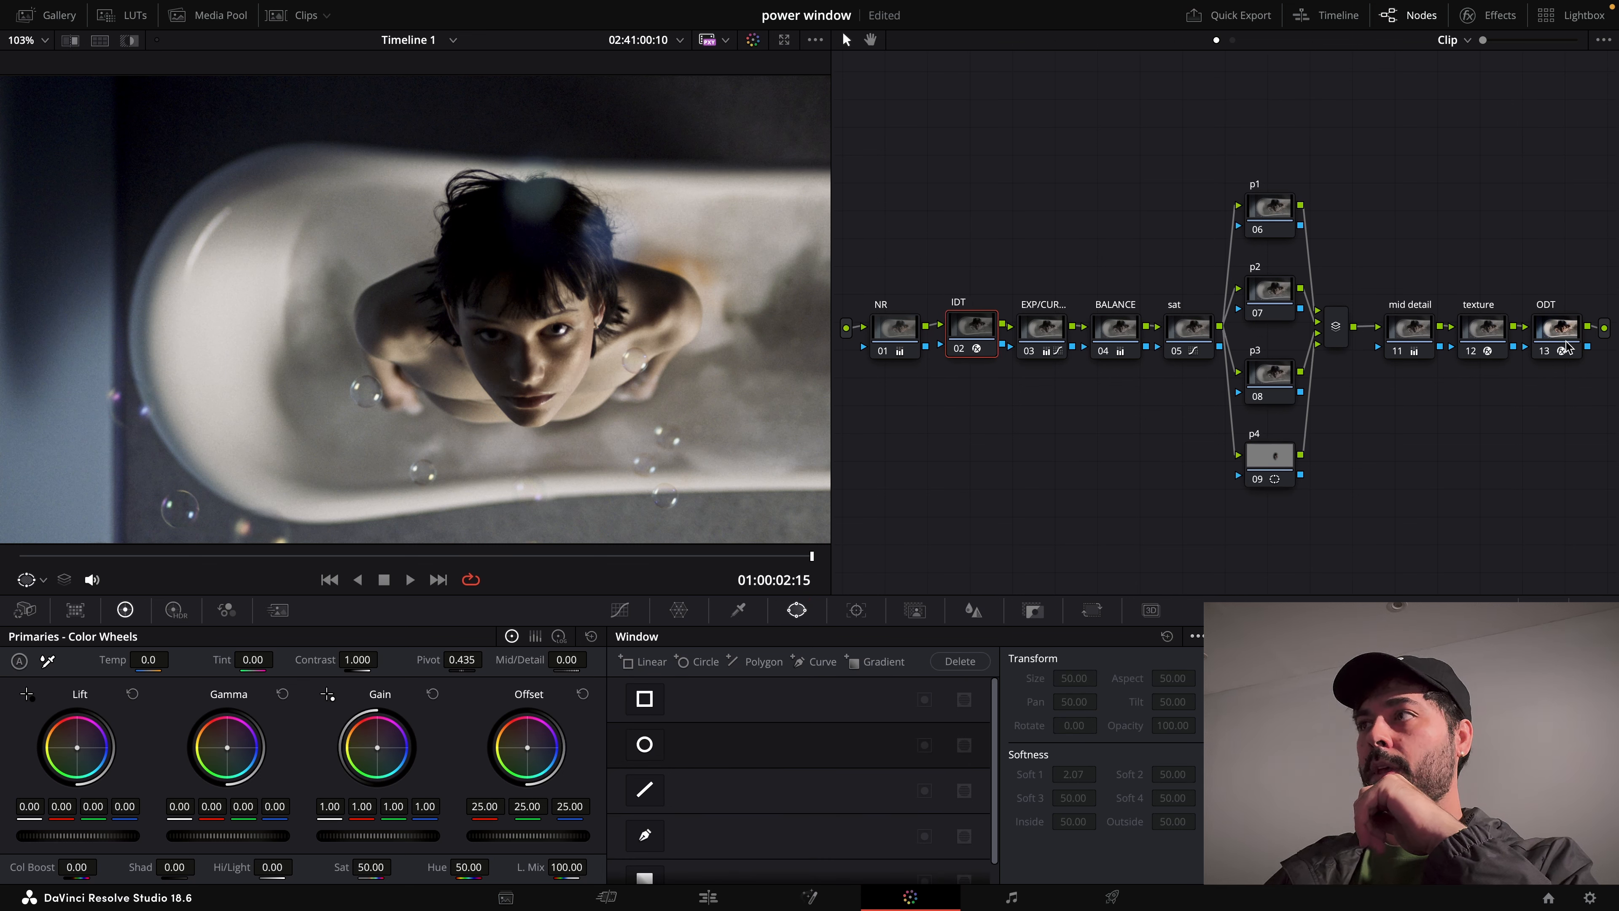
pyautogui.moveTo(1558, 341); pyautogui.dragTo(1404, 339)
pyautogui.click(1414, 332)
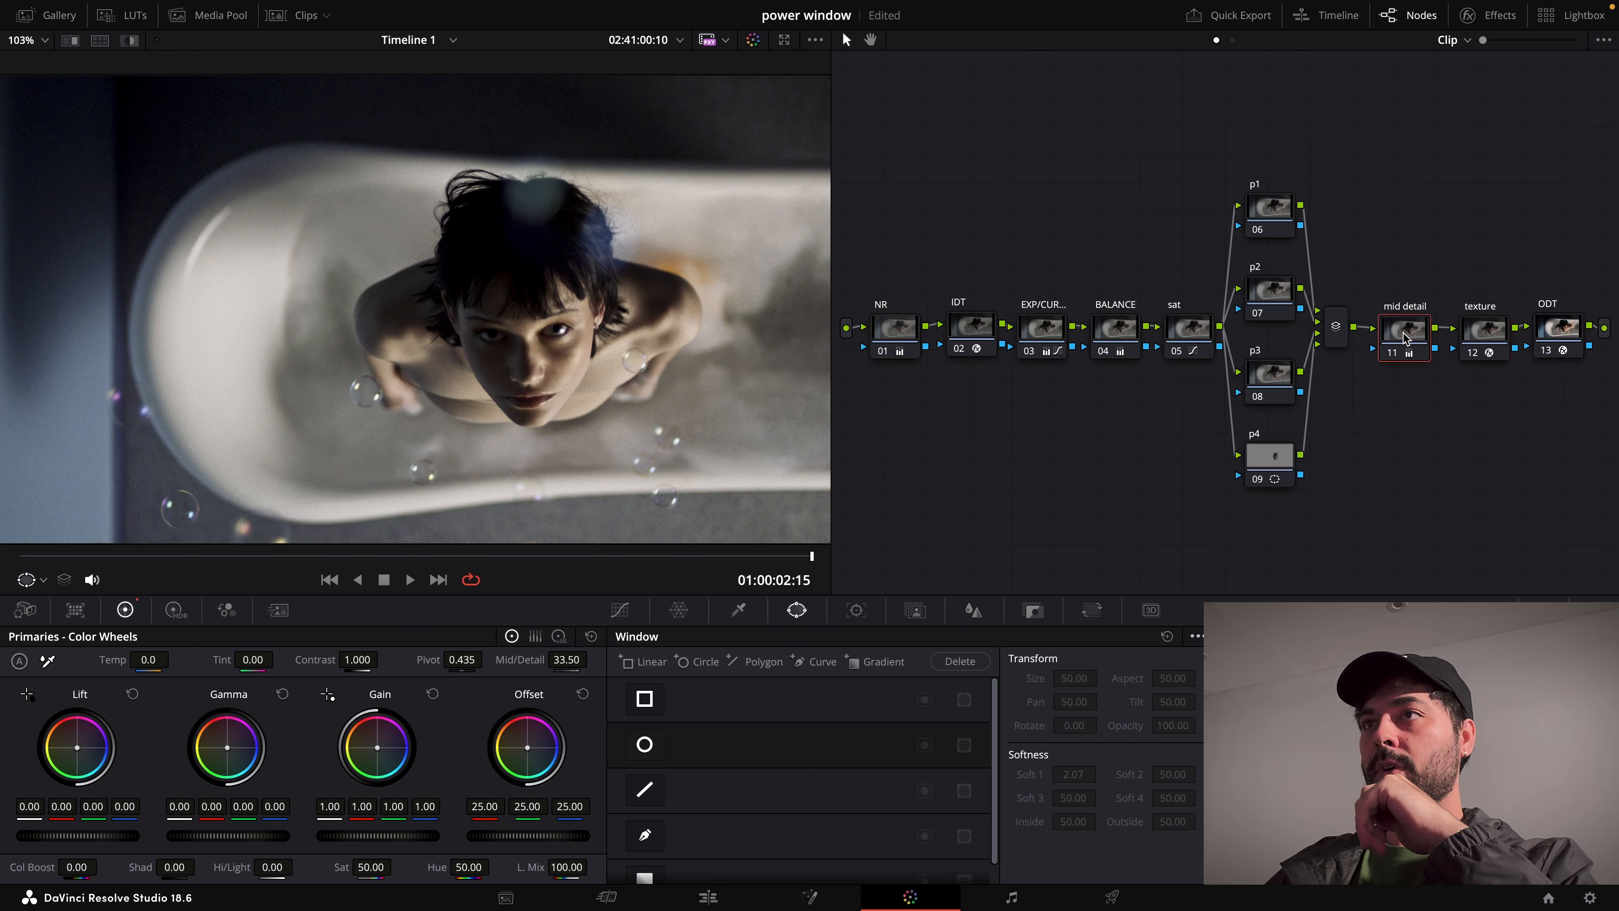
# Reset the NR node's grade and go through the EXP/CURVE, BALANCE and sat nodes.
pyautogui.rightClick(895, 338)
pyautogui.click(943, 387)
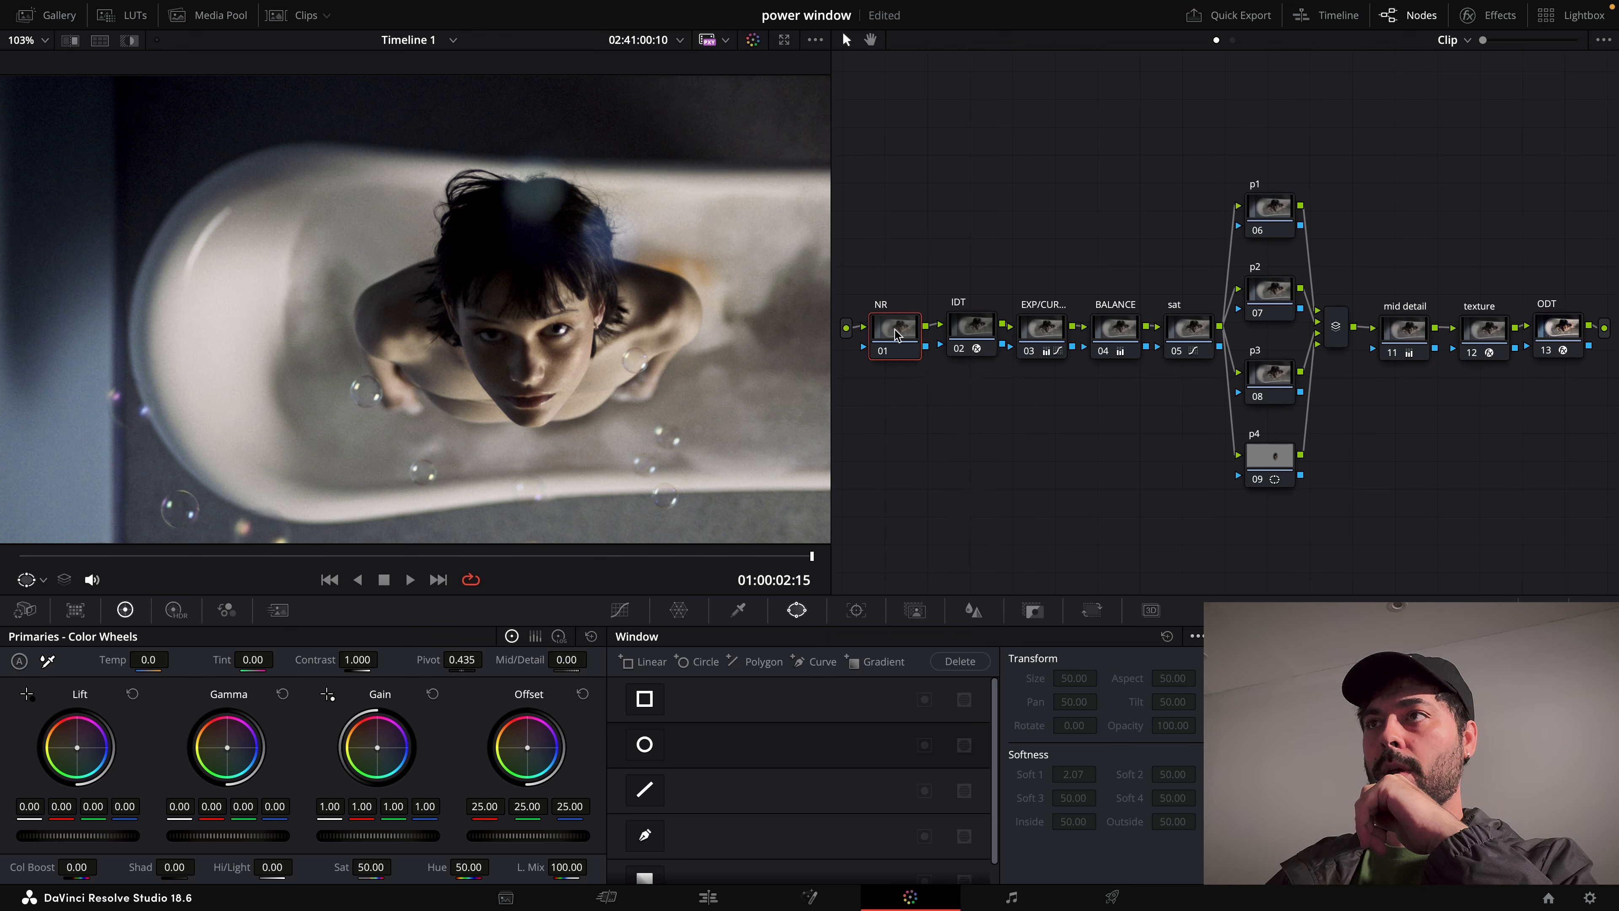
pyautogui.click(1036, 340)
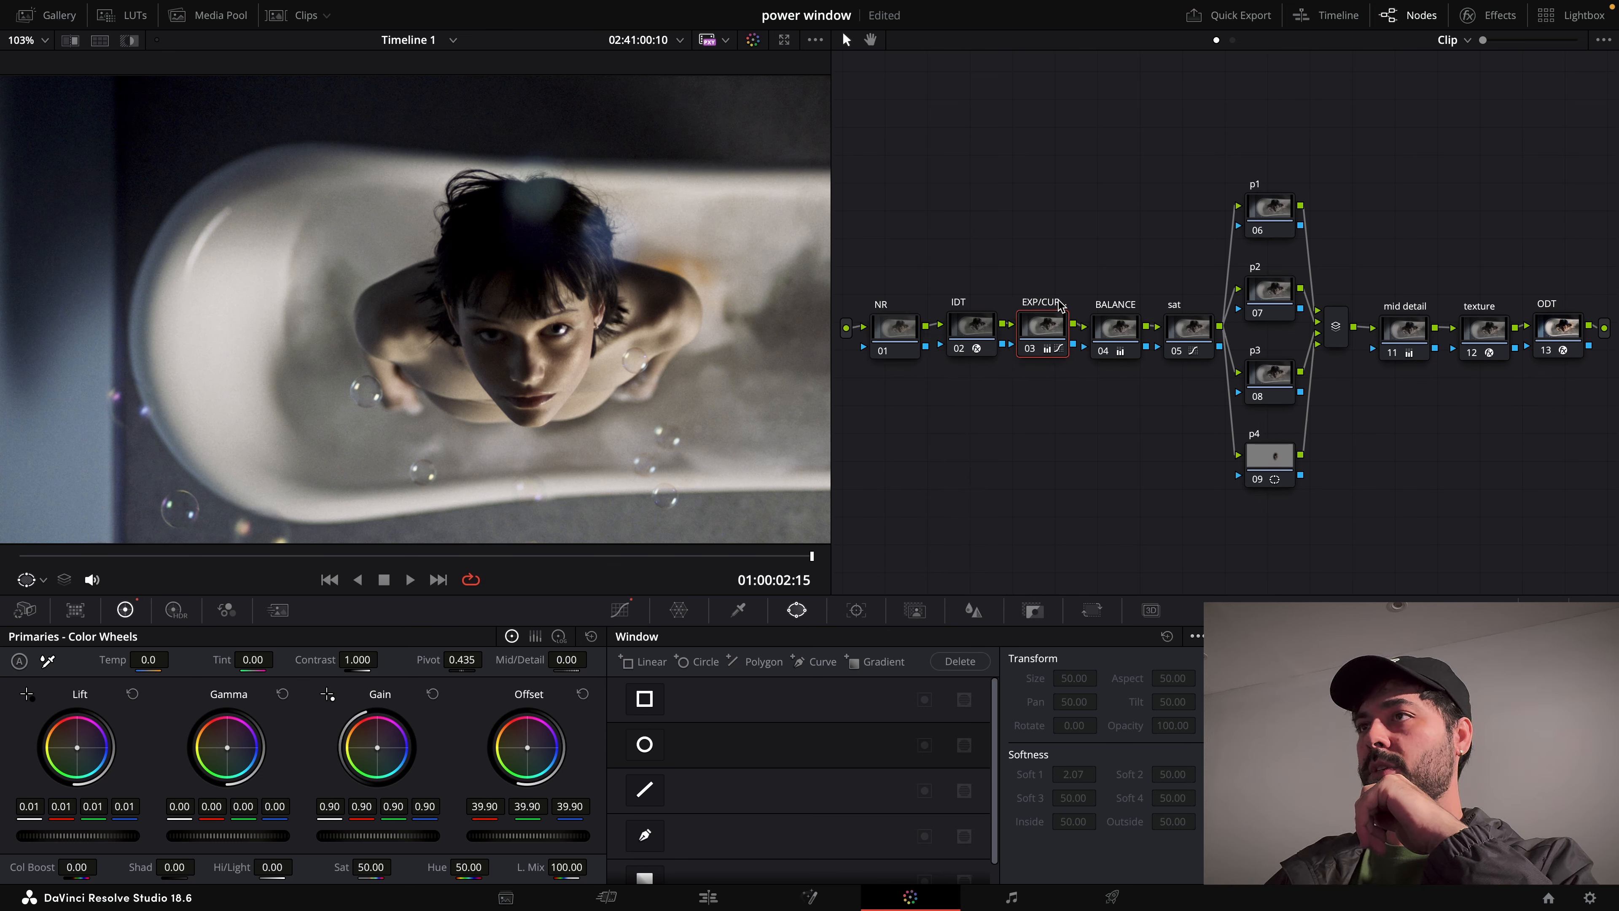
pyautogui.click(1121, 332)
pyautogui.click(1183, 335)
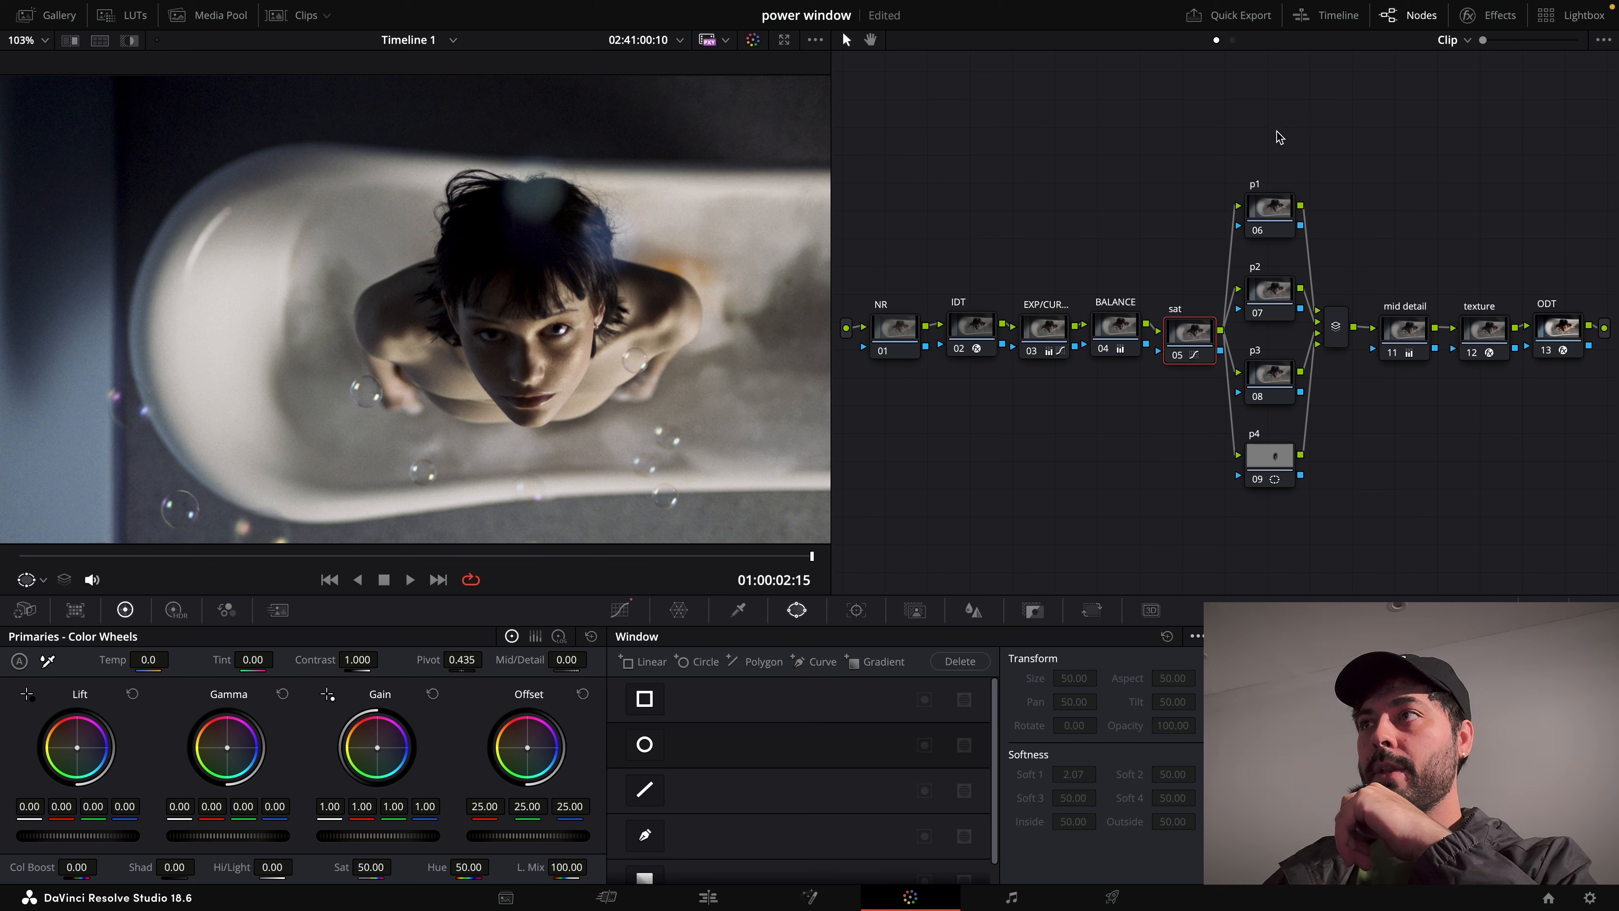
# Select parallel nodes p1 to p4 and shift them and their mixer node slightly toward the mid detail node.
pyautogui.moveTo(1279, 137); pyautogui.dragTo(1332, 526)
pyautogui.moveTo(1353, 325); pyautogui.dragTo(1345, 337)
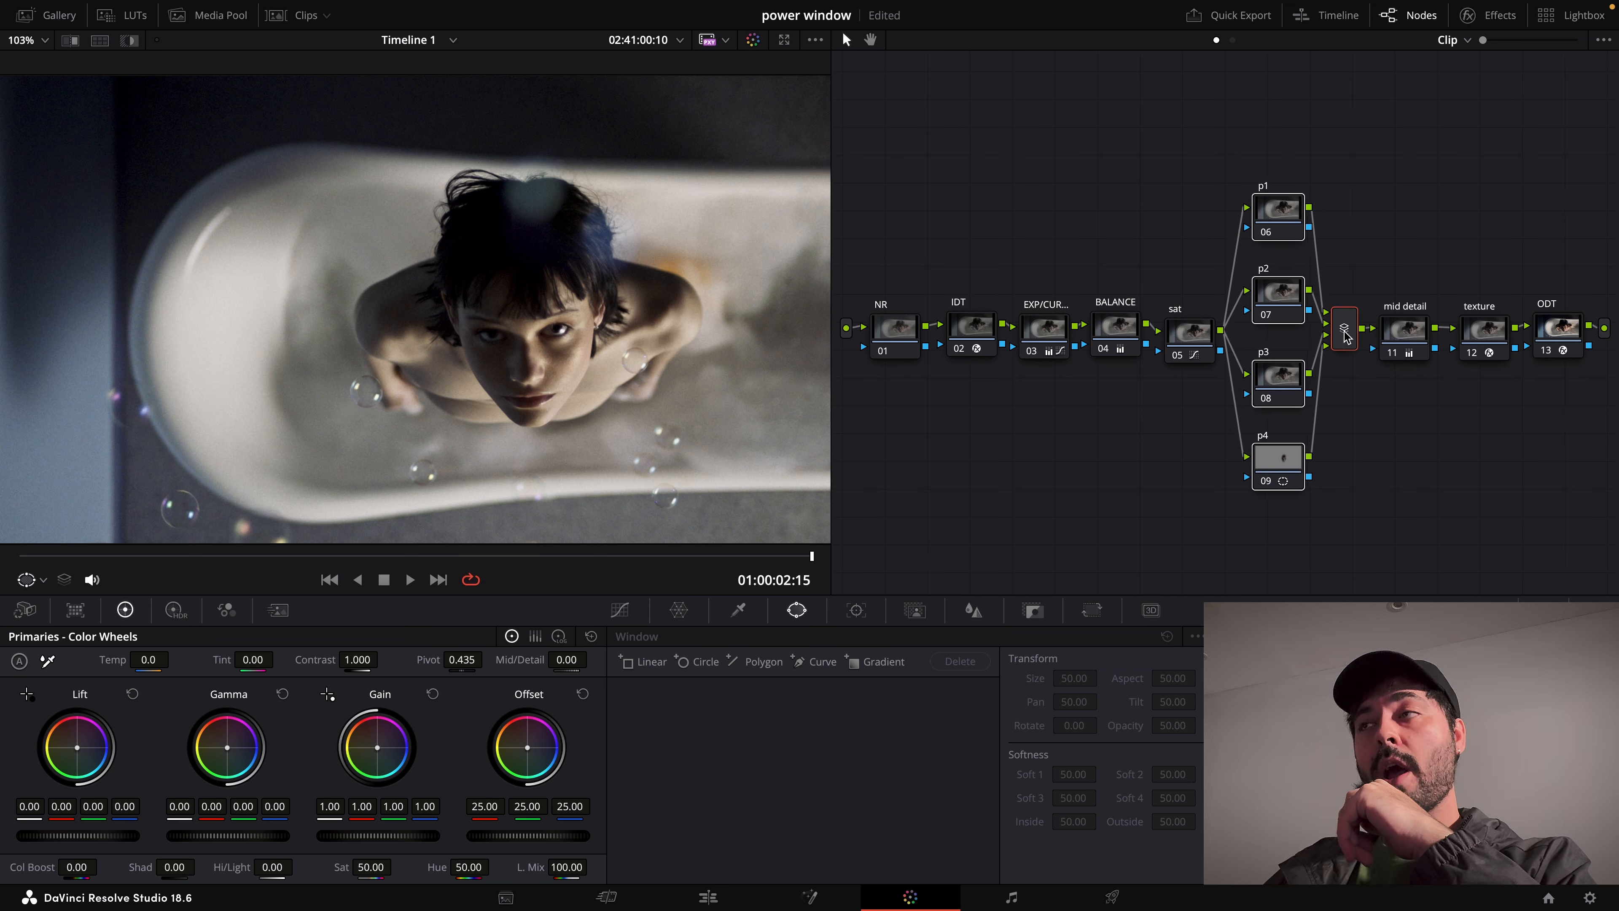
pyautogui.click(1393, 232)
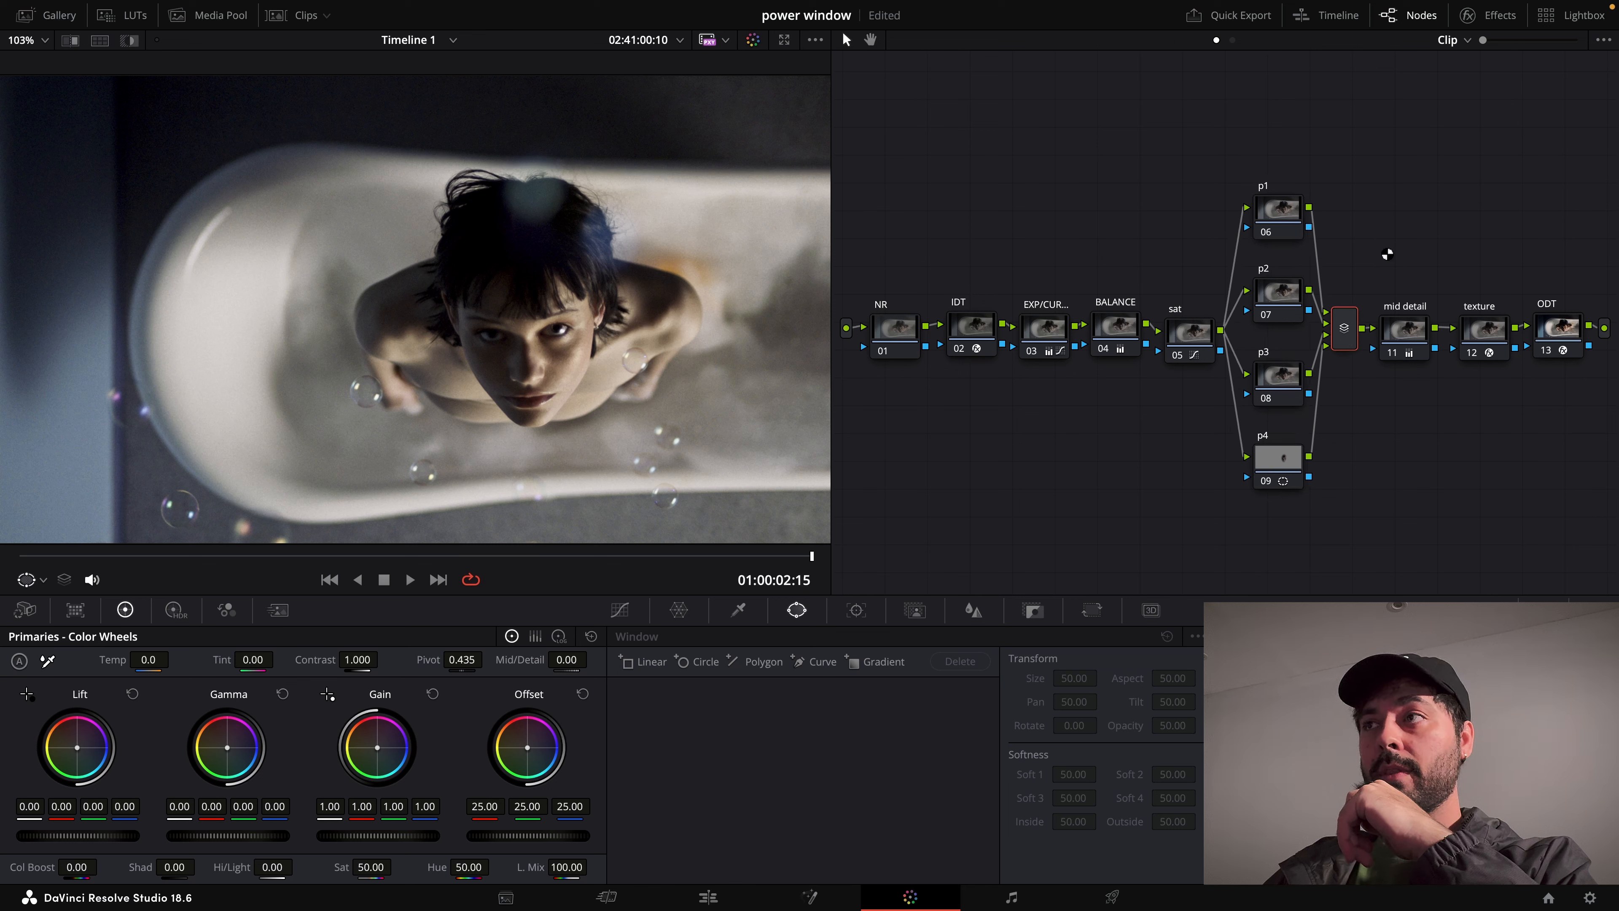
# Trace the branching from the sat node into parallel nodes p1 to p4, selecting sat, p1 and p4 individually.
pyautogui.moveTo(1285, 144); pyautogui.dragTo(1294, 517)
pyautogui.click(1172, 497)
pyautogui.moveTo(1190, 341); pyautogui.dragTo(1189, 334)
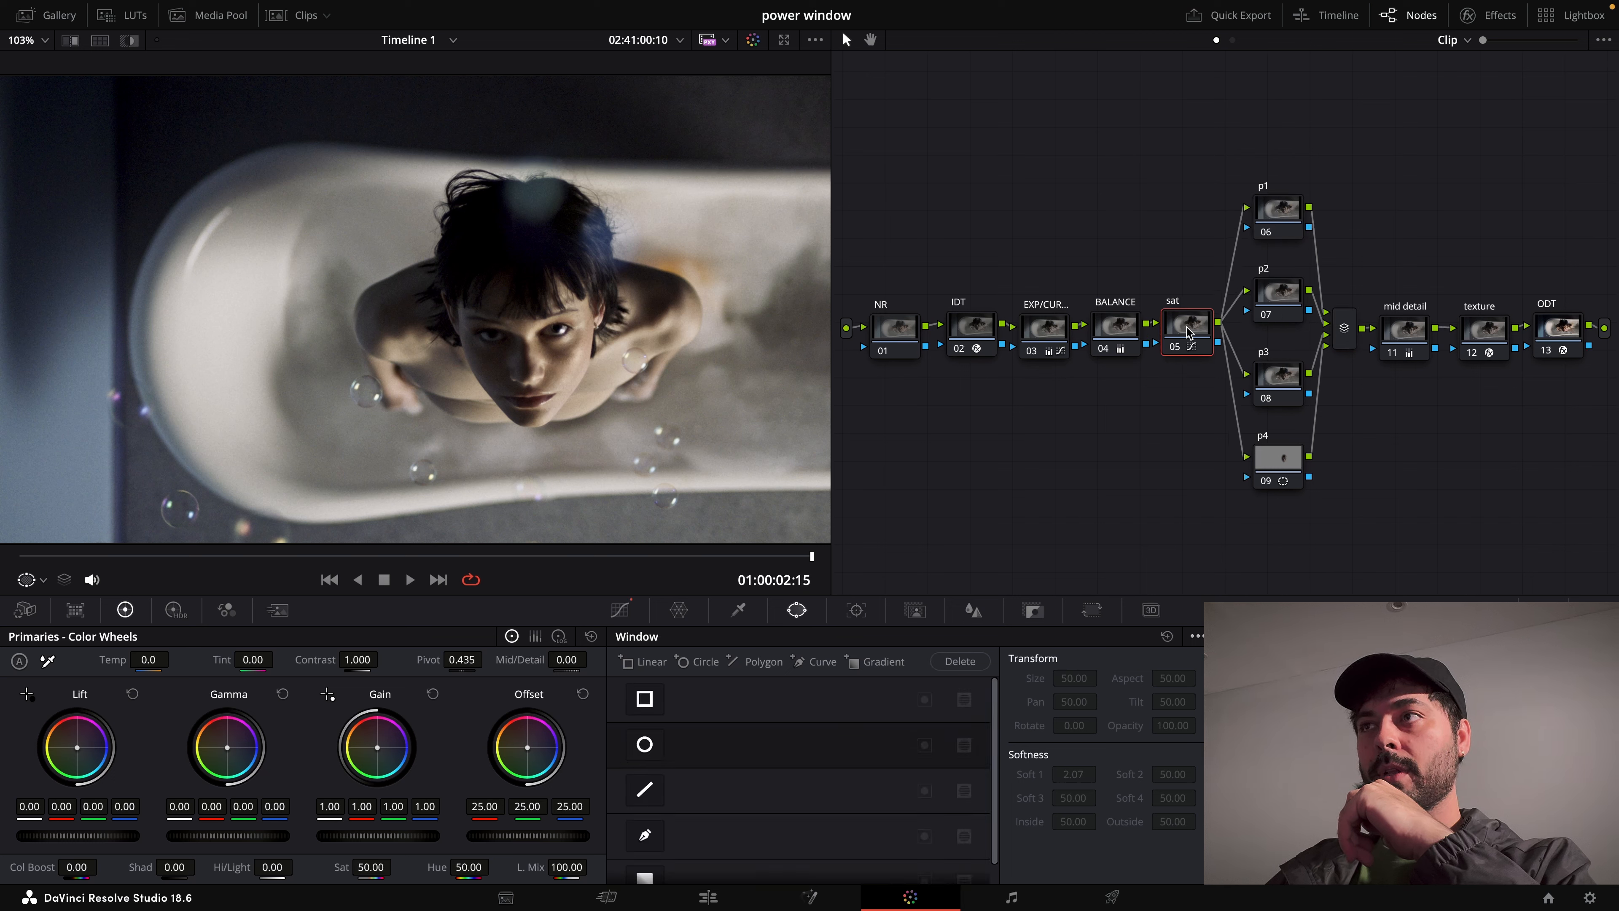
pyautogui.moveTo(1278, 212)
pyautogui.mouseDown()
pyautogui.moveTo(1281, 243)
pyautogui.moveTo(1282, 219)
pyautogui.mouseUp()
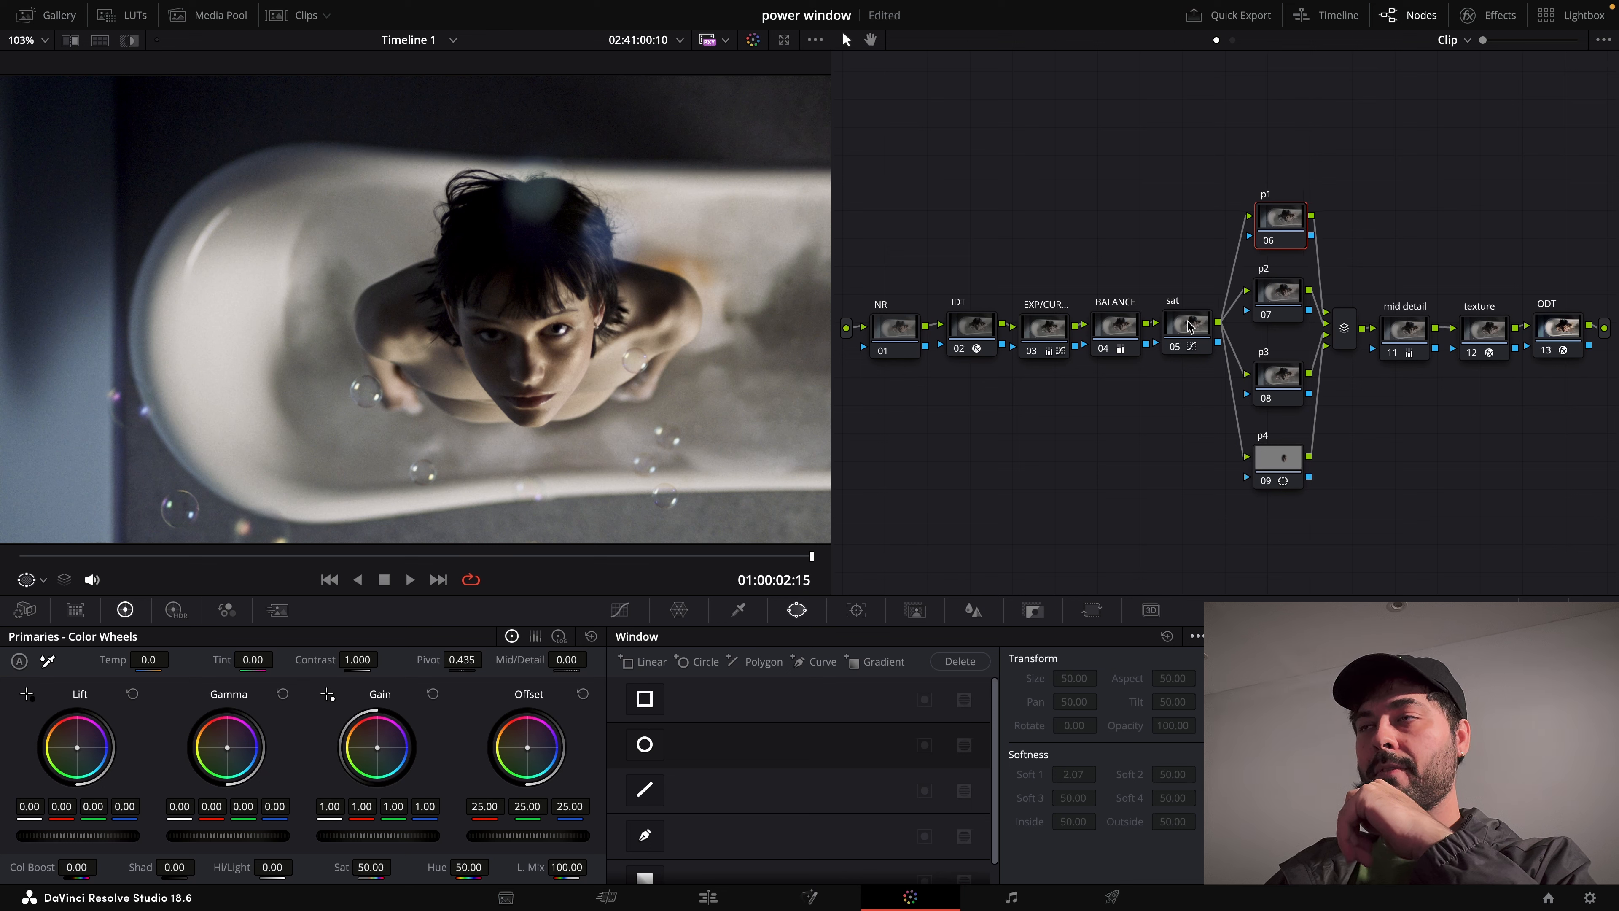
pyautogui.moveTo(1189, 323)
pyautogui.mouseDown()
pyautogui.moveTo(1156, 297)
pyautogui.moveTo(1192, 323)
pyautogui.mouseUp()
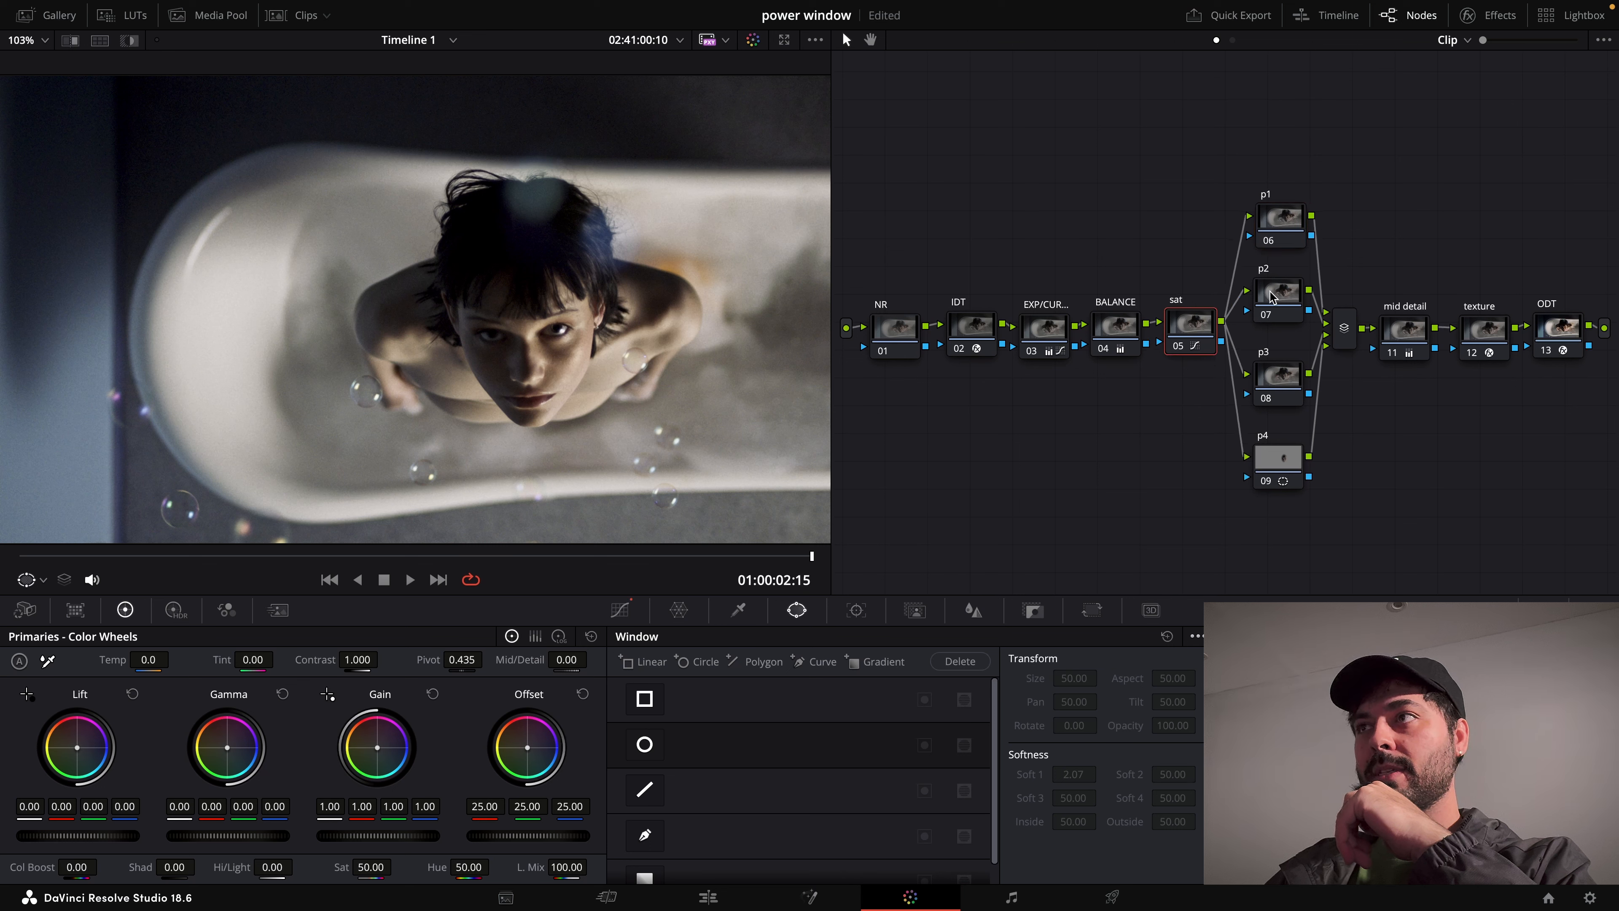
pyautogui.click(1281, 463)
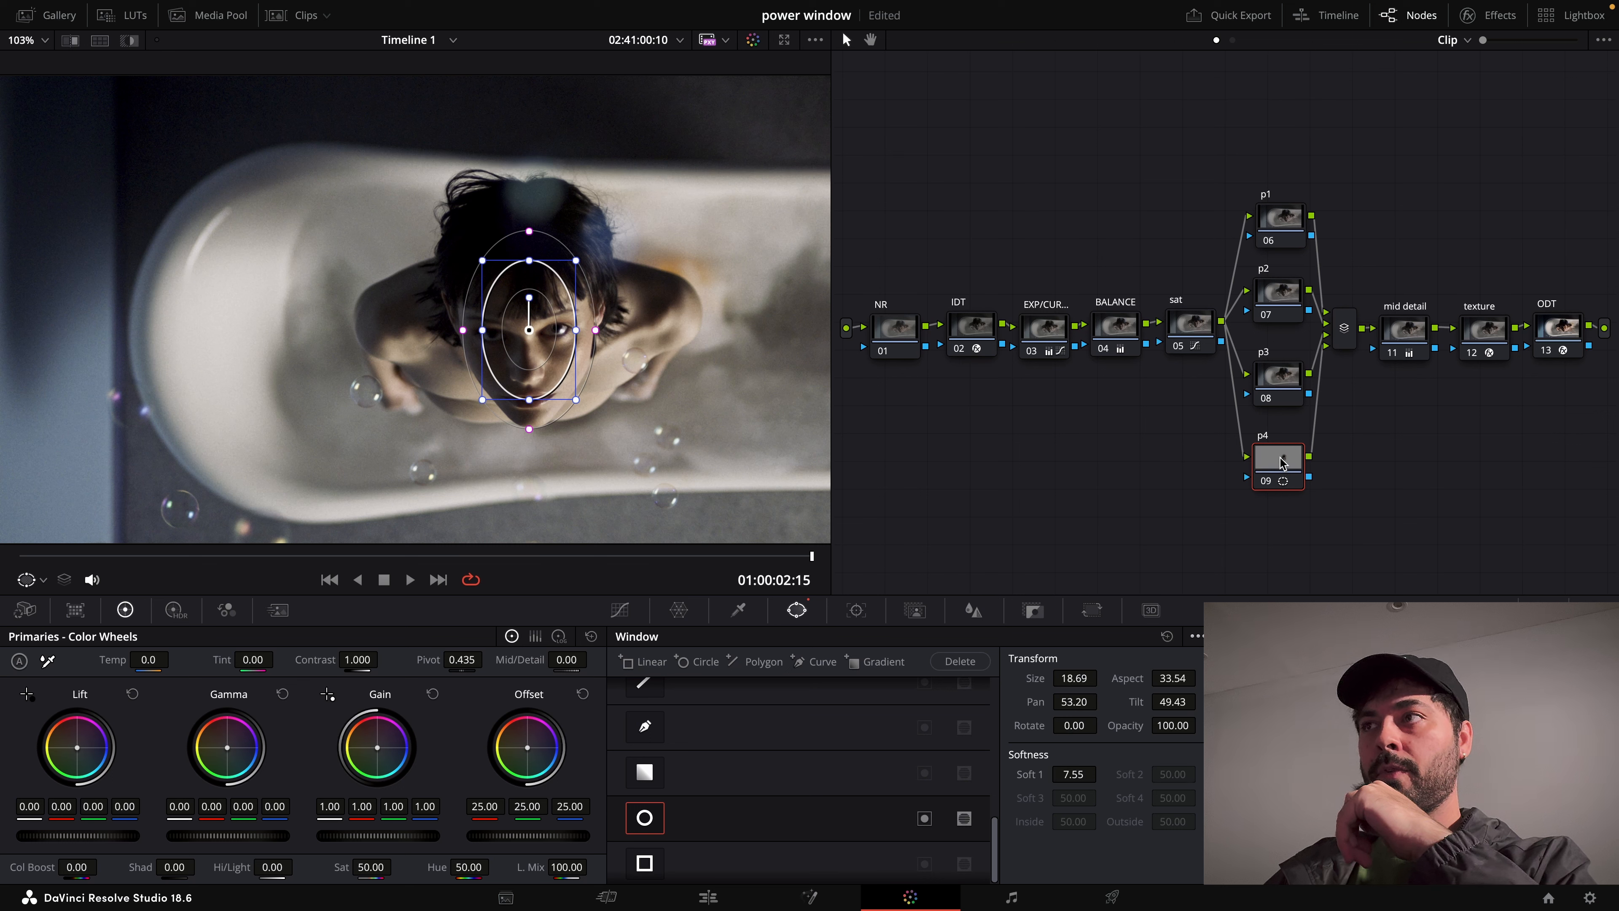
# Select the p1 to p4 group, nudge its mixer node slightly, and go through nodes p2, p3 and p4.
pyautogui.moveTo(1283, 132); pyautogui.dragTo(1310, 521)
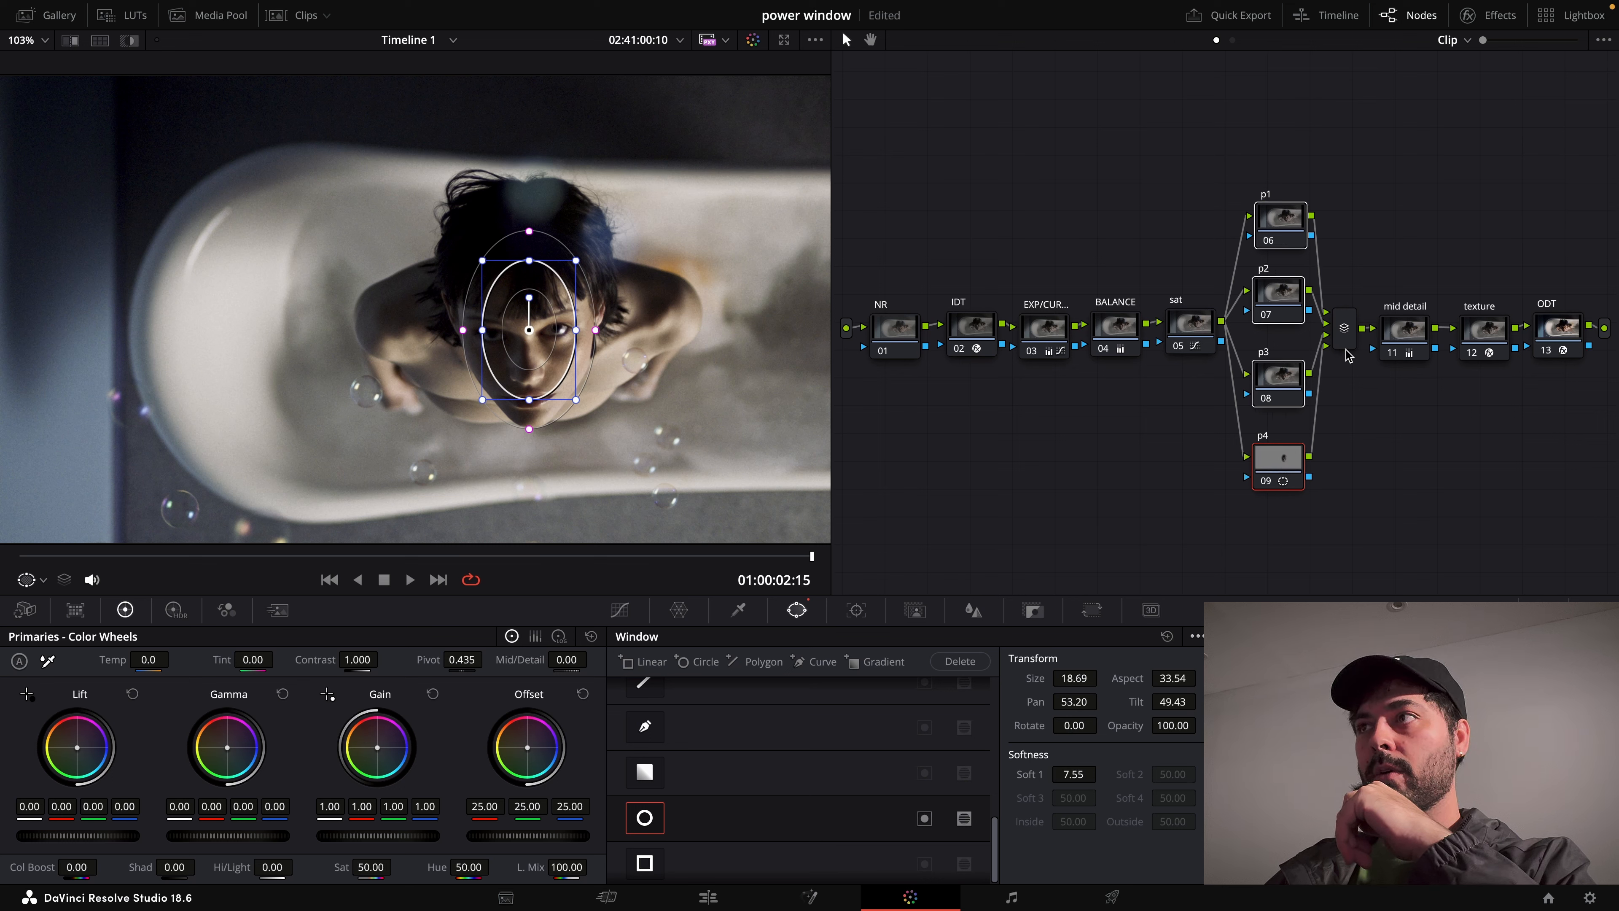
pyautogui.moveTo(1345, 332); pyautogui.dragTo(1352, 339)
pyautogui.click(1280, 295)
pyautogui.click(1283, 390)
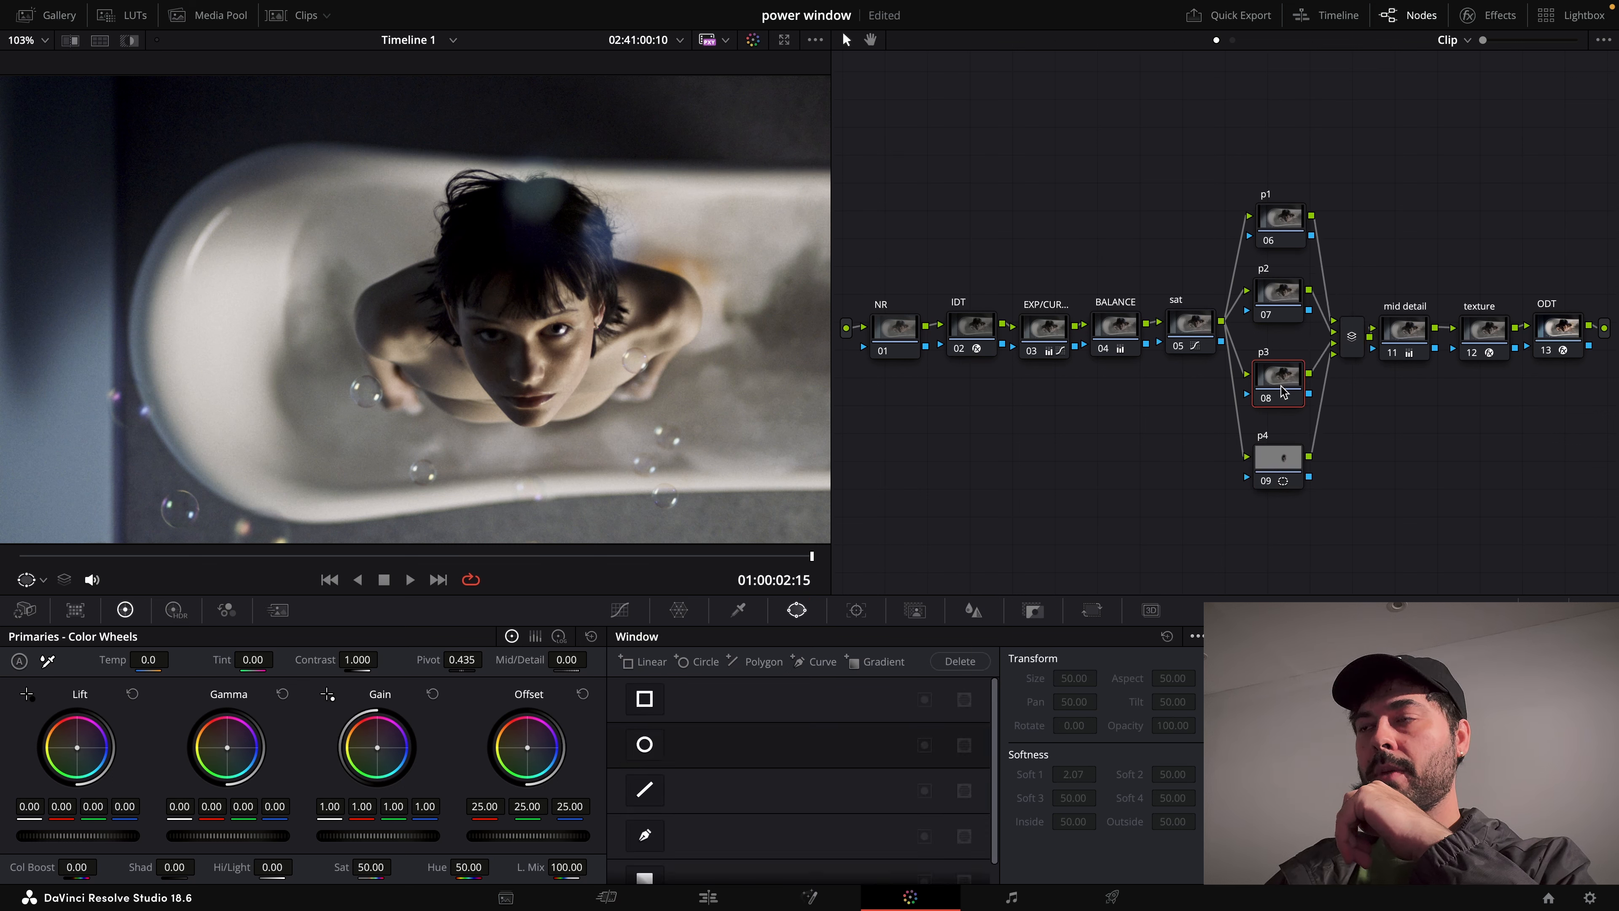
pyautogui.click(1279, 459)
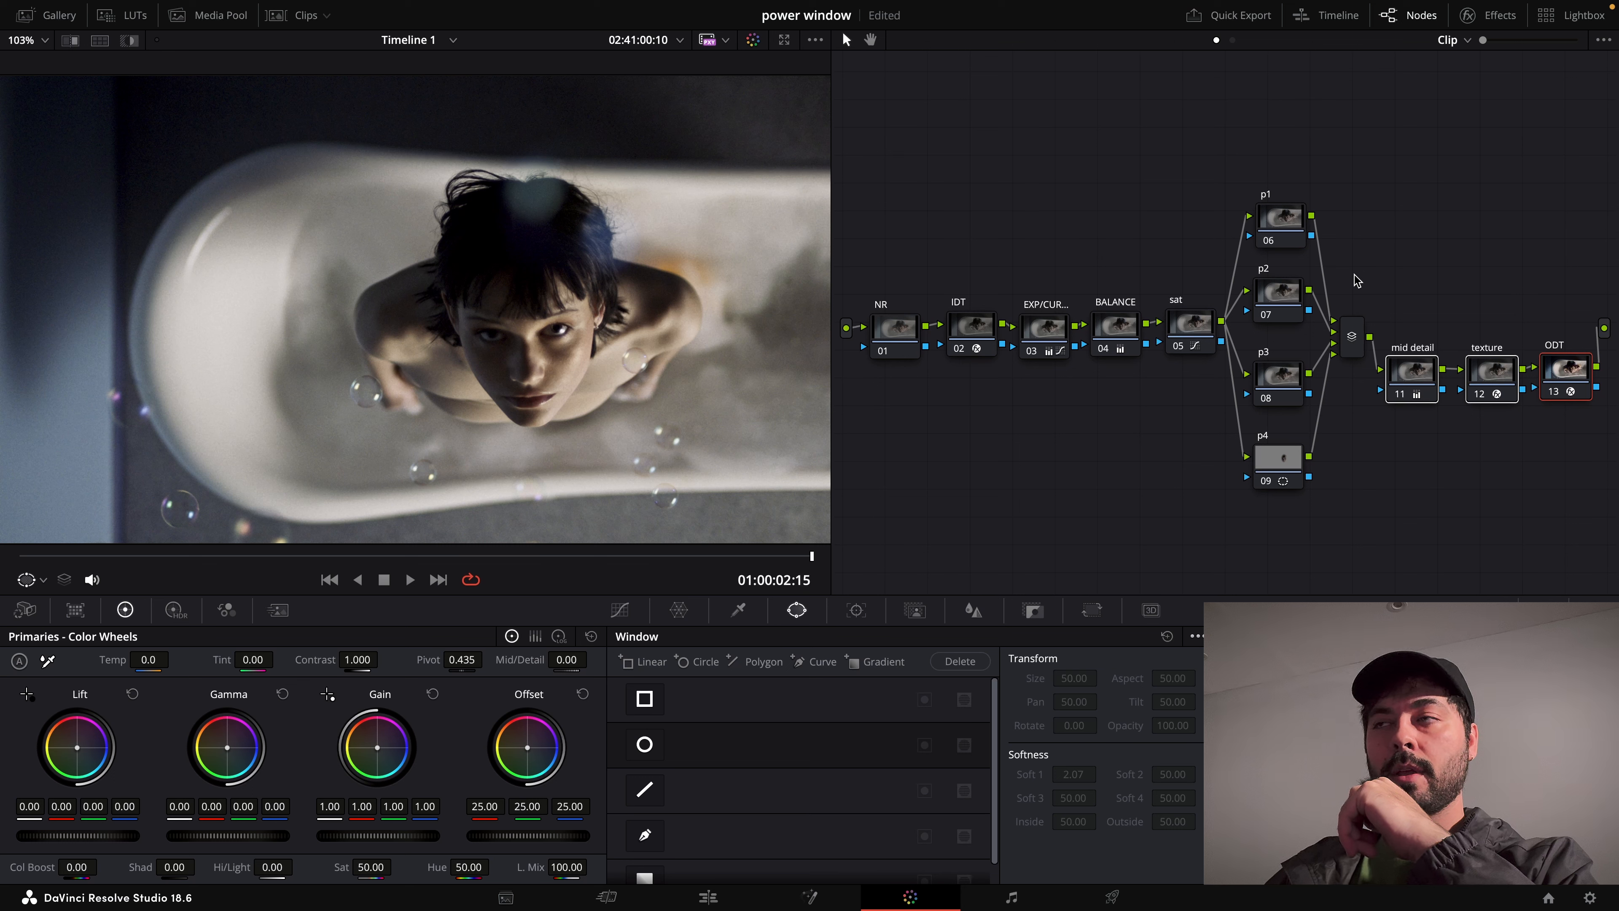
# Select the four parallel nodes p1 to p4 together, move them slightly higher in the node graph, and clear the selection.
pyautogui.moveTo(1294, 148); pyautogui.dragTo(1291, 510)
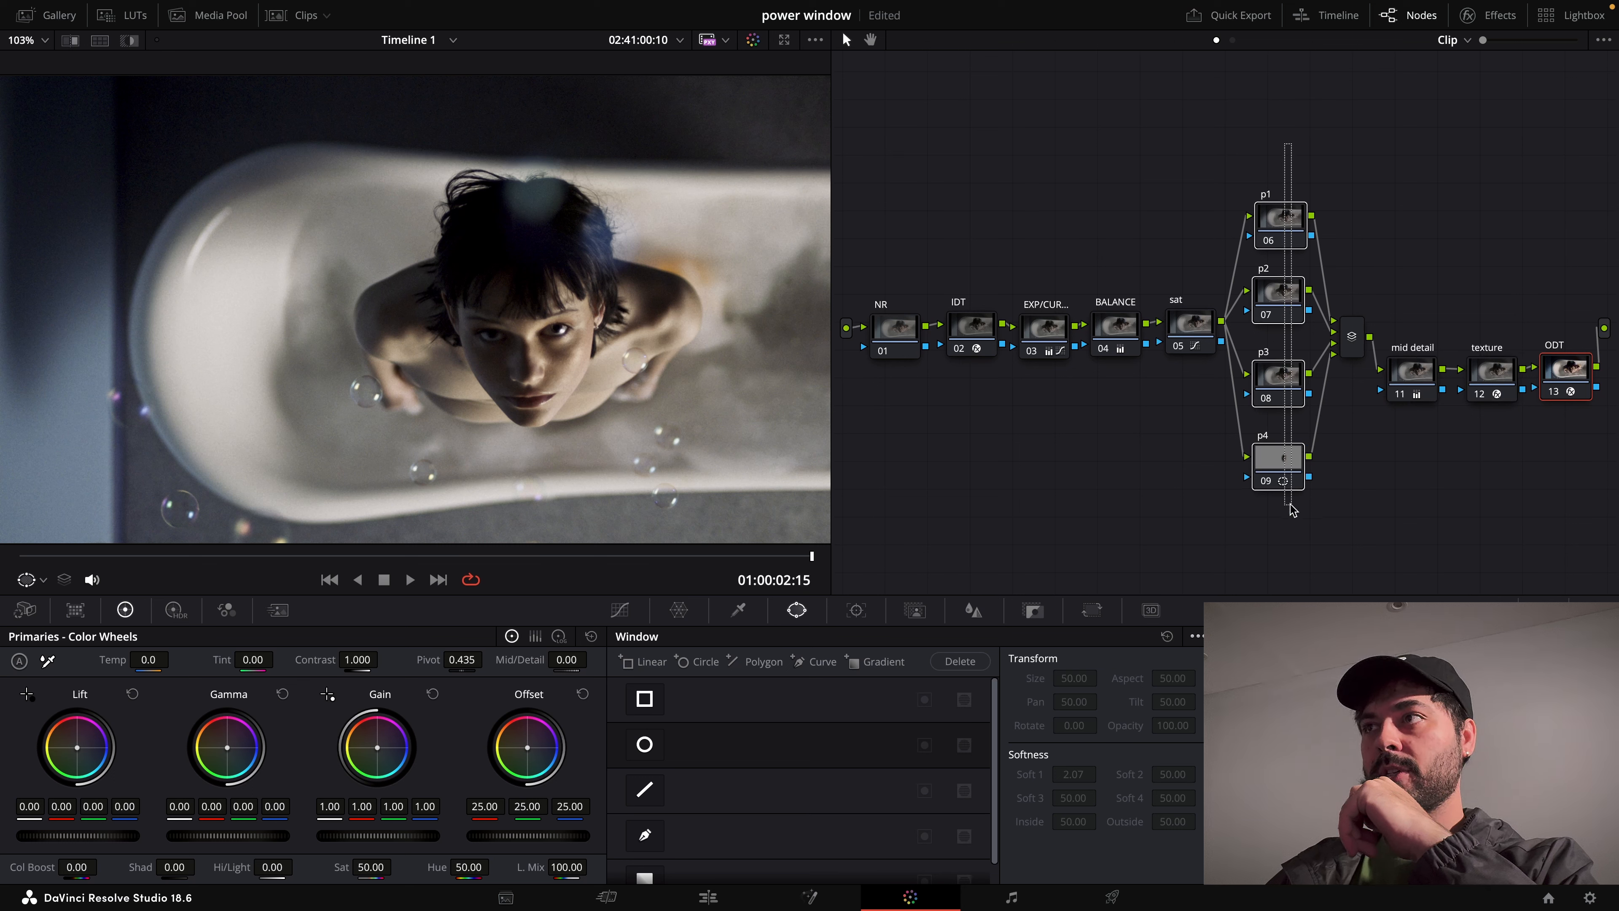
pyautogui.moveTo(1293, 232)
pyautogui.mouseDown()
pyautogui.moveTo(1290, 205)
pyautogui.moveTo(1286, 219)
pyautogui.mouseUp()
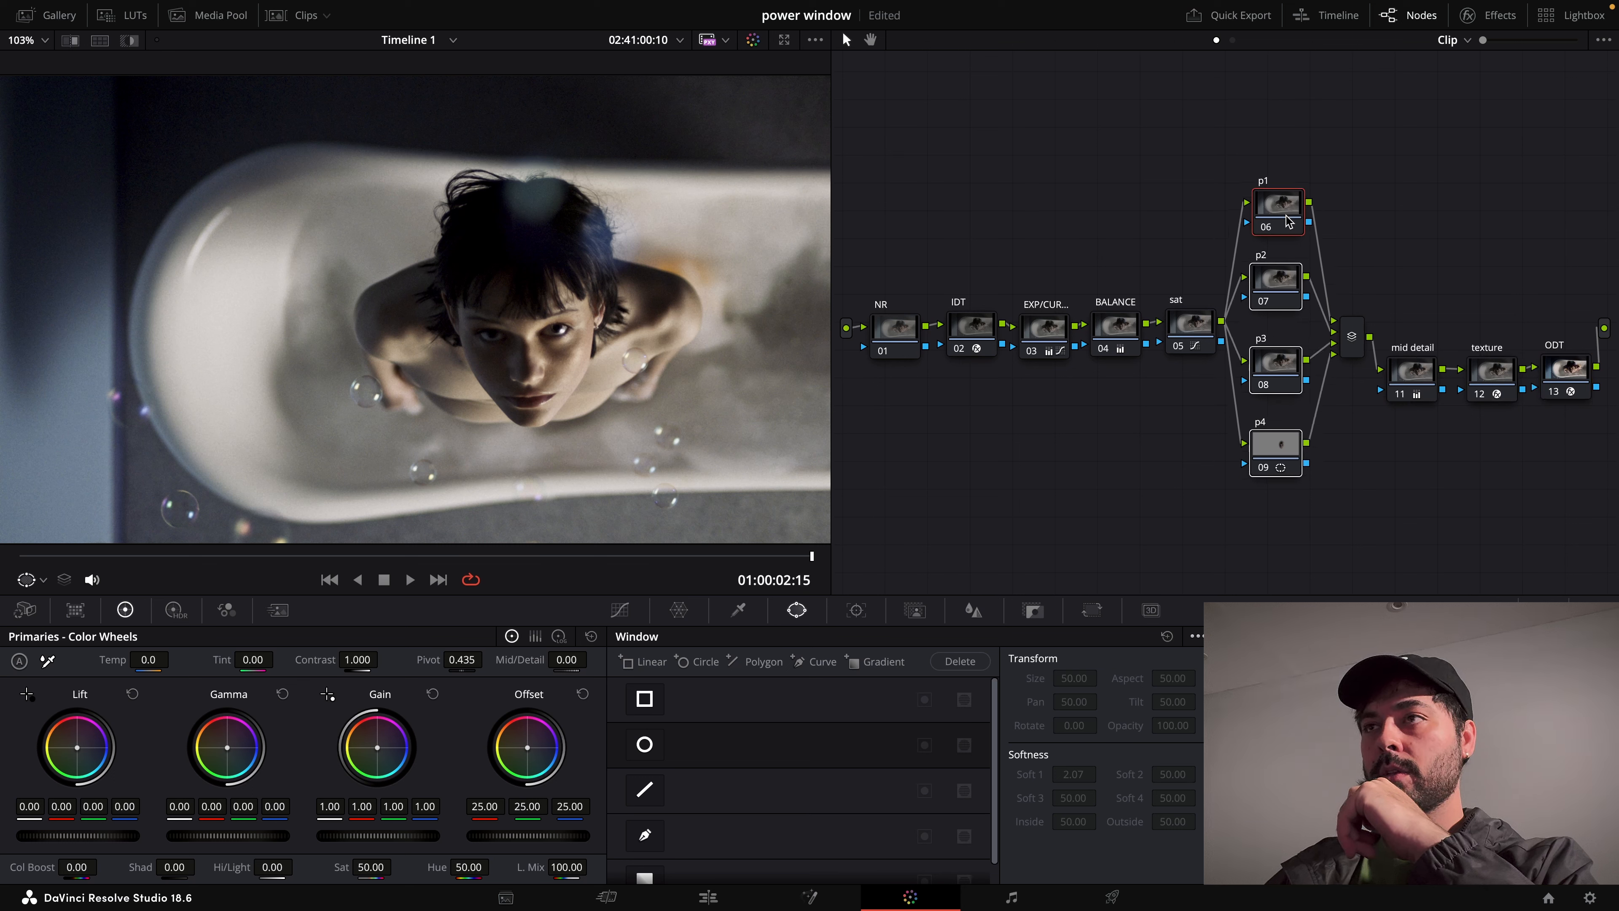
pyautogui.click(1122, 231)
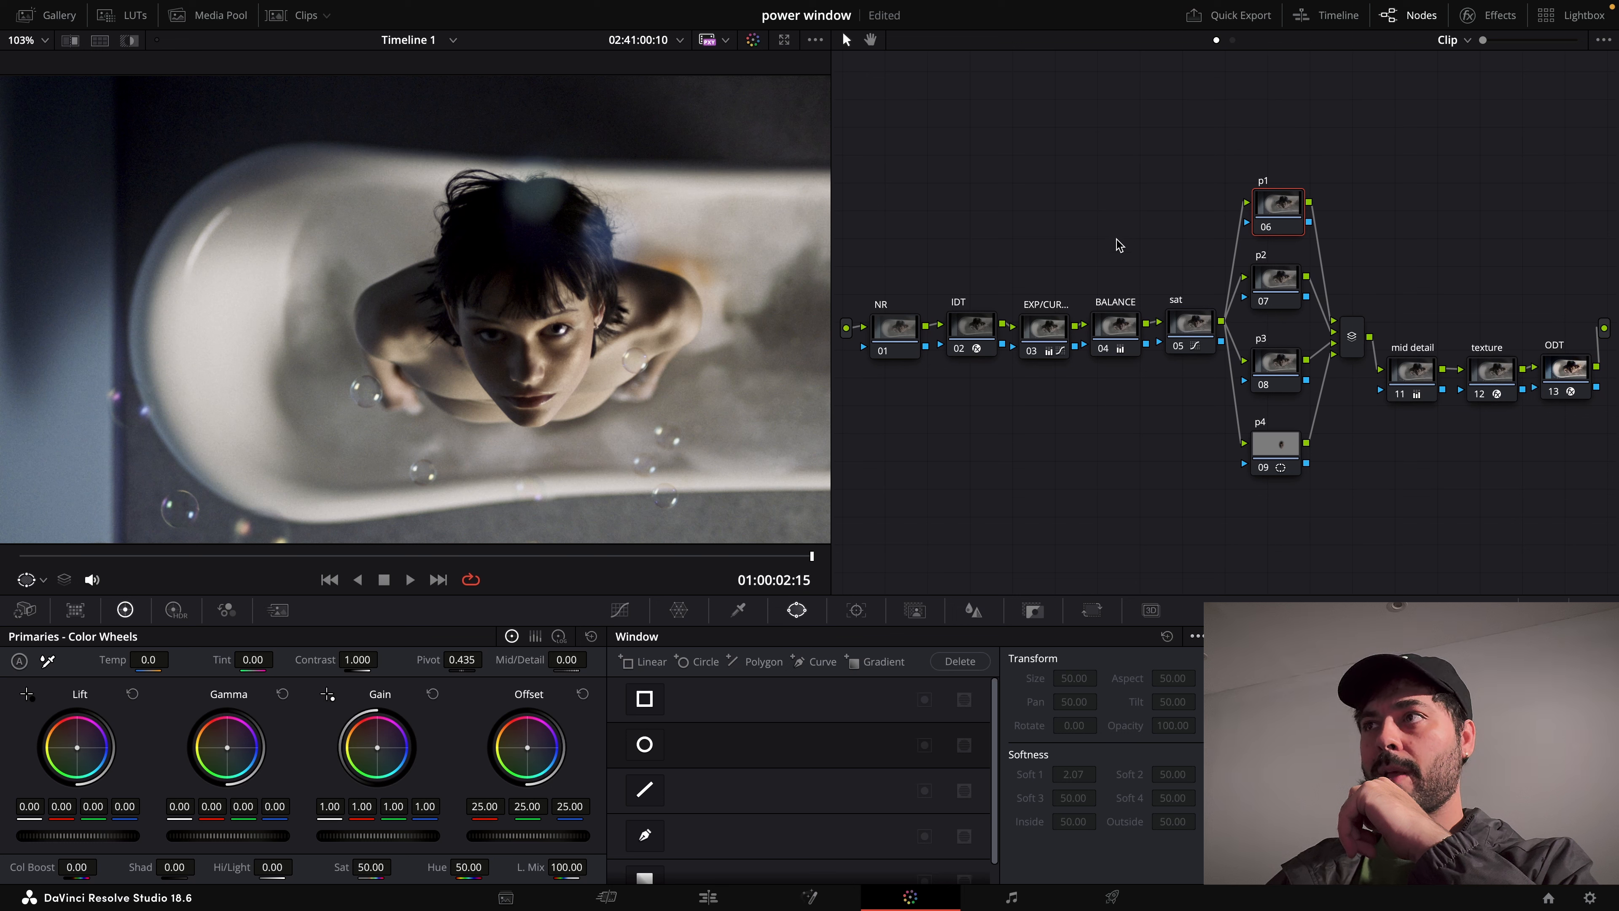
# Add a circle window to node p1 and stretch it into a wide ellipse around the bathtub, about size 58 and aspect 70.
pyautogui.moveTo(1280, 363); pyautogui.dragTo(1281, 362)
pyautogui.click(1278, 208)
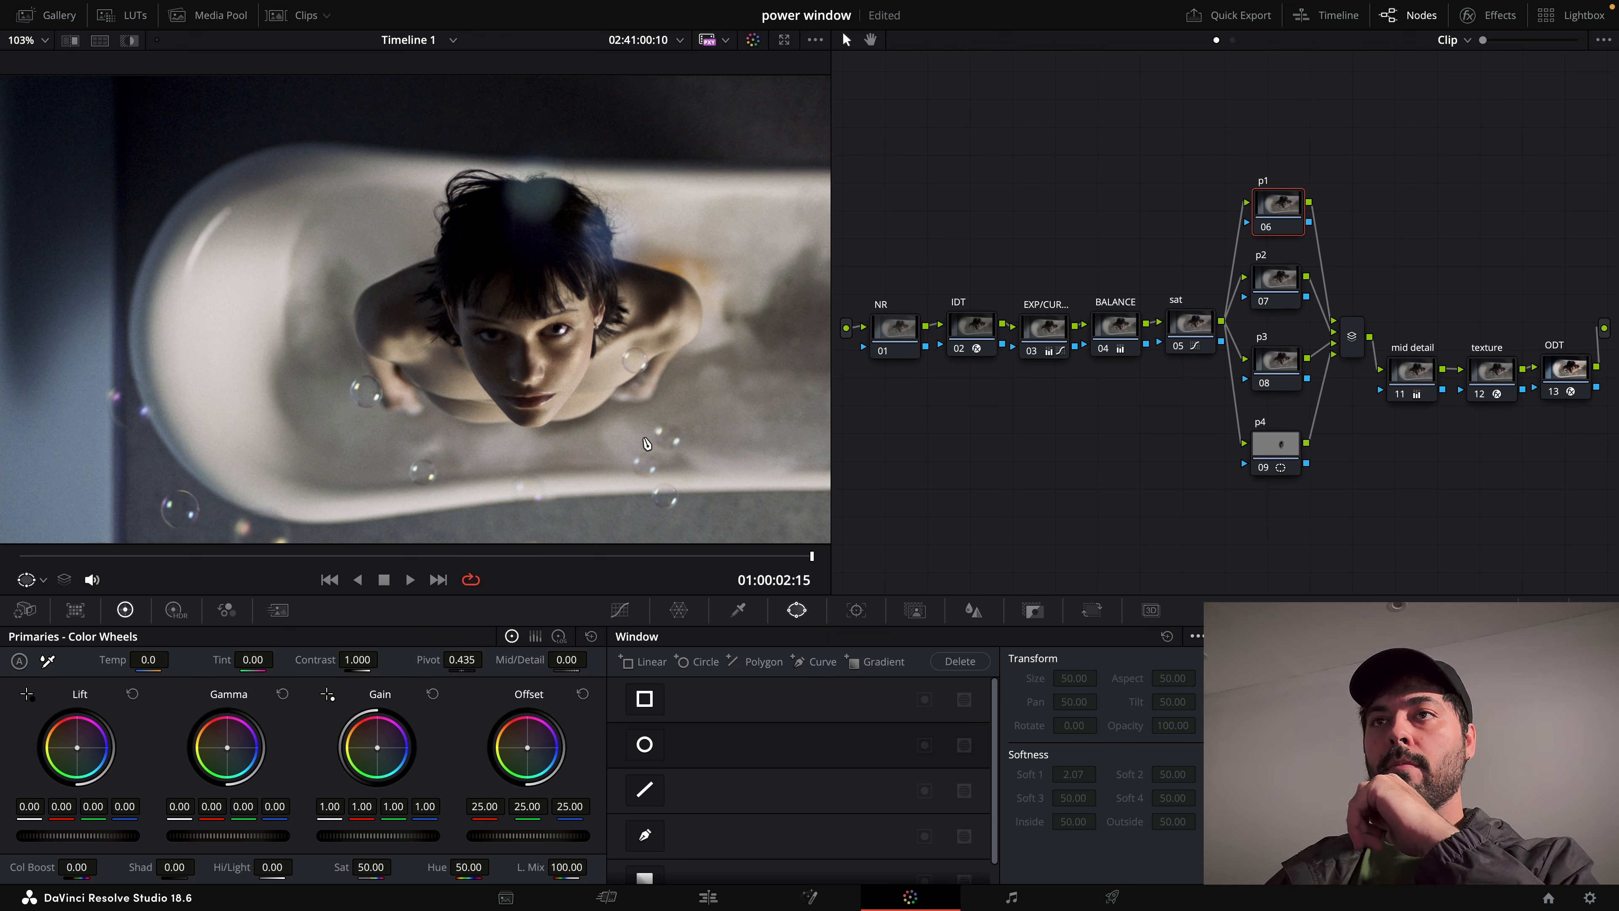
pyautogui.click(699, 663)
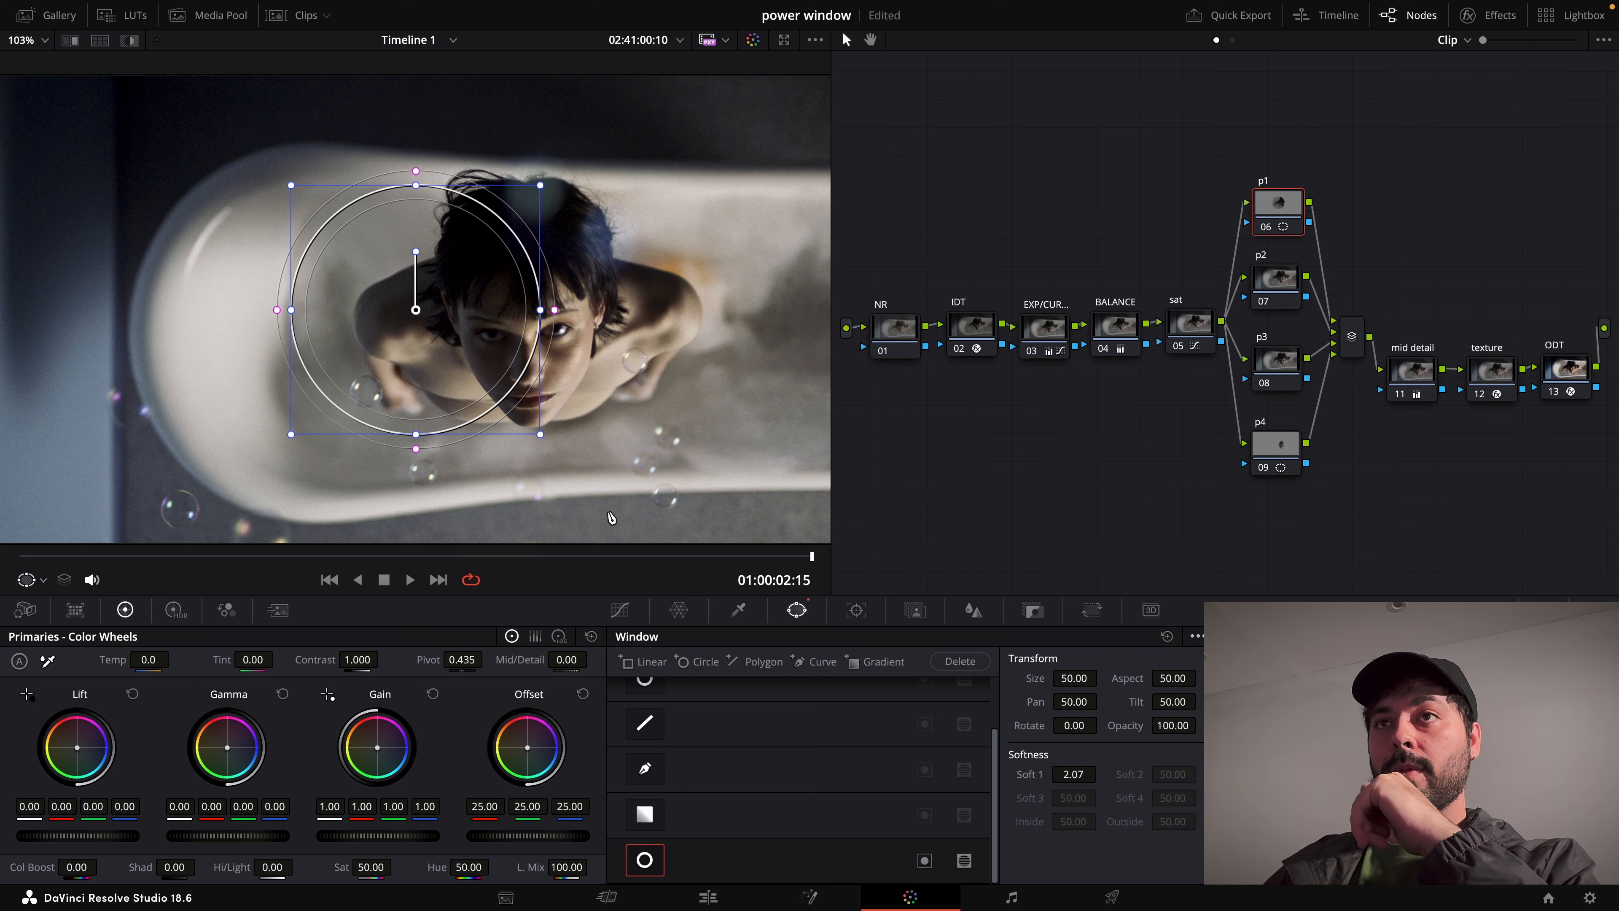
pyautogui.moveTo(542, 310); pyautogui.dragTo(613, 323)
pyautogui.moveTo(479, 427); pyautogui.dragTo(472, 509)
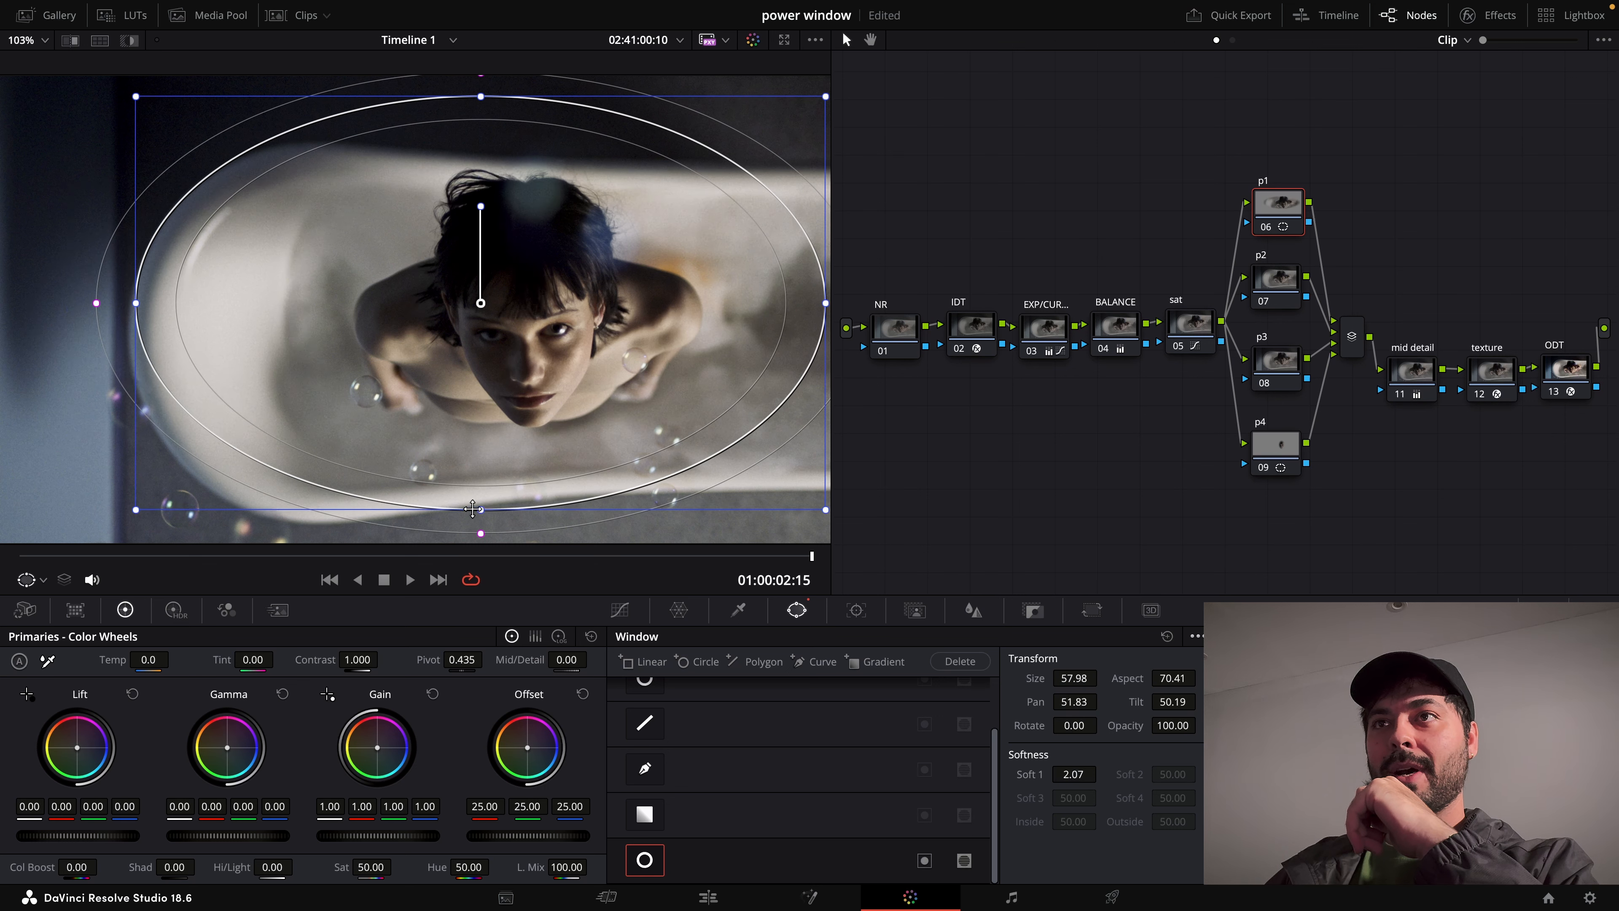
# Set the ellipse window's softness to about 6.25 and reposition it over the tub at about pan 51.93 and tilt 49.49.
pyautogui.scroll(-5, 637, 529)
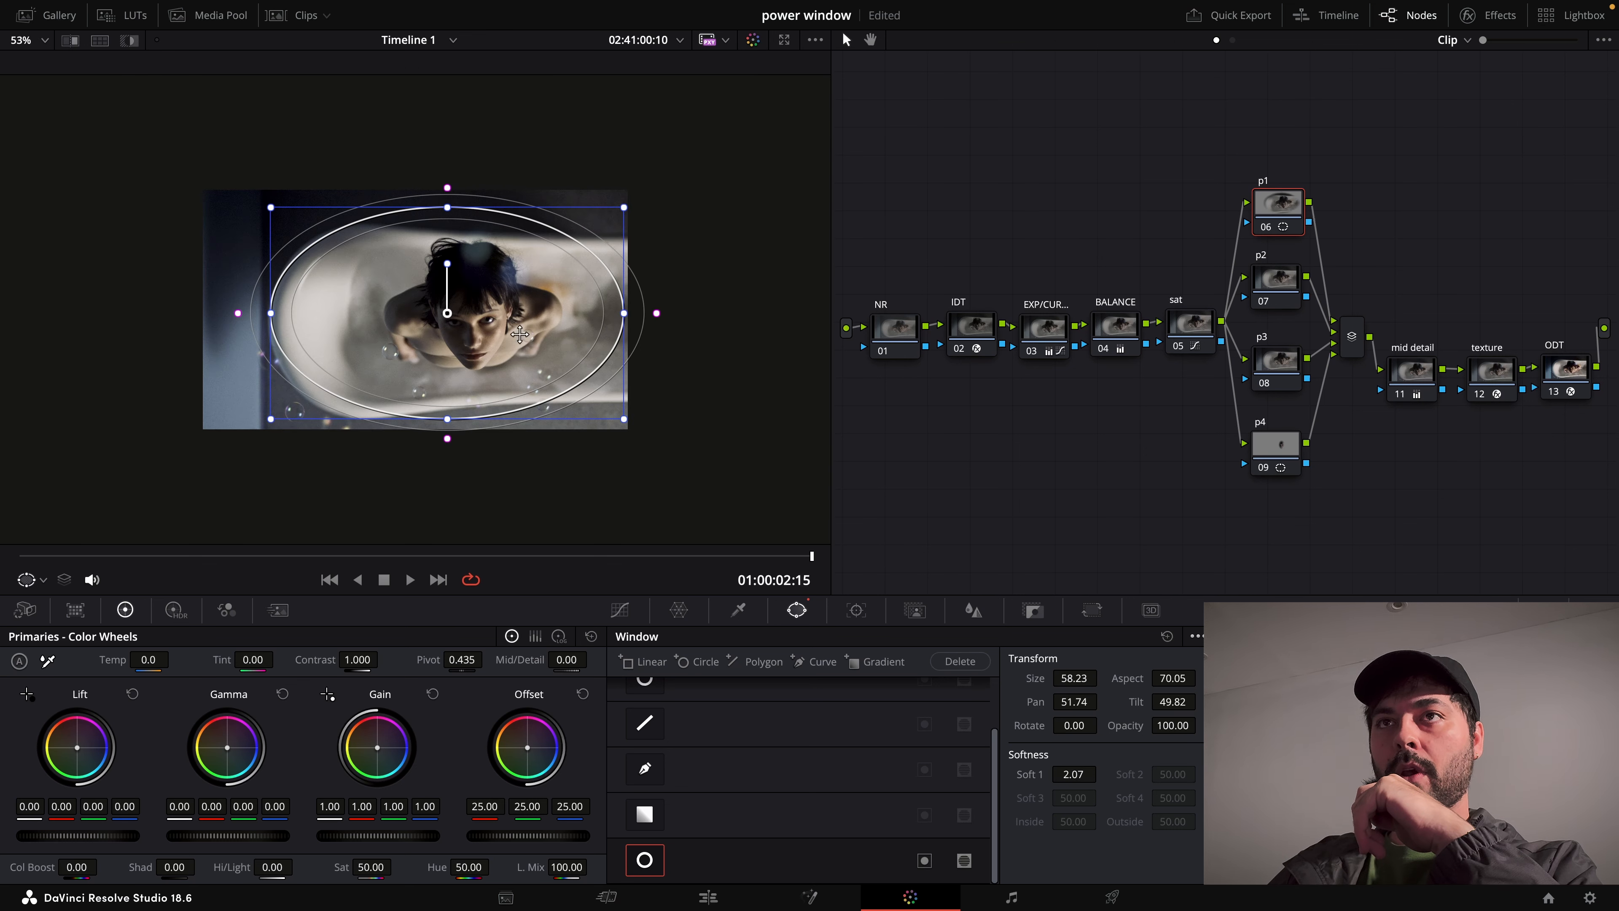
pyautogui.moveTo(510, 325); pyautogui.dragTo(519, 331)
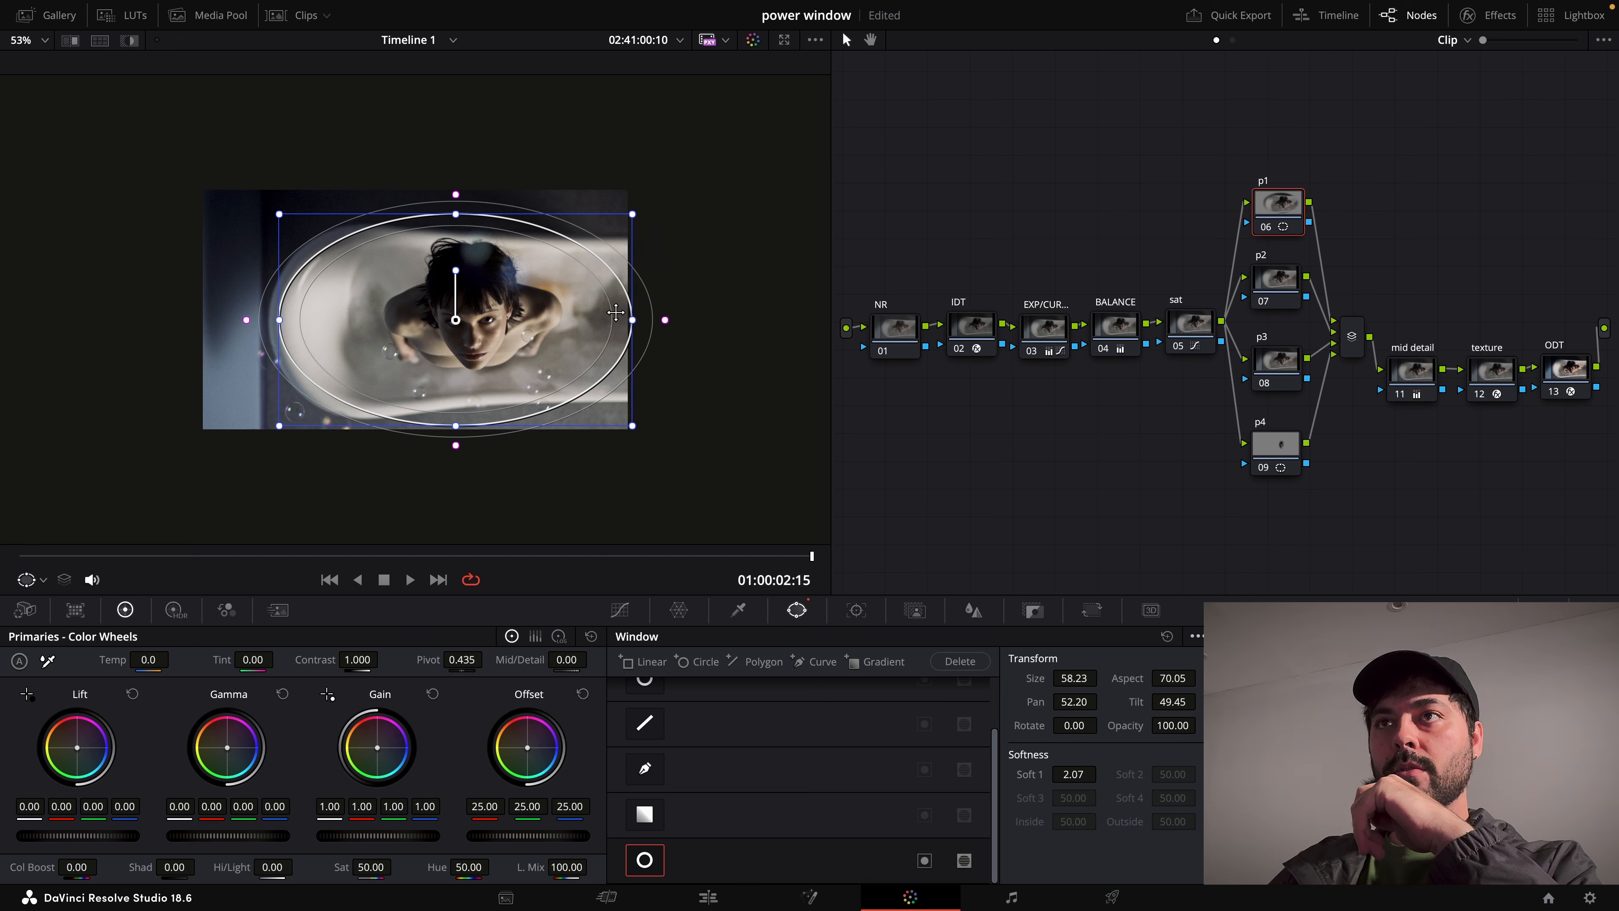
pyautogui.moveTo(665, 322); pyautogui.dragTo(699, 323)
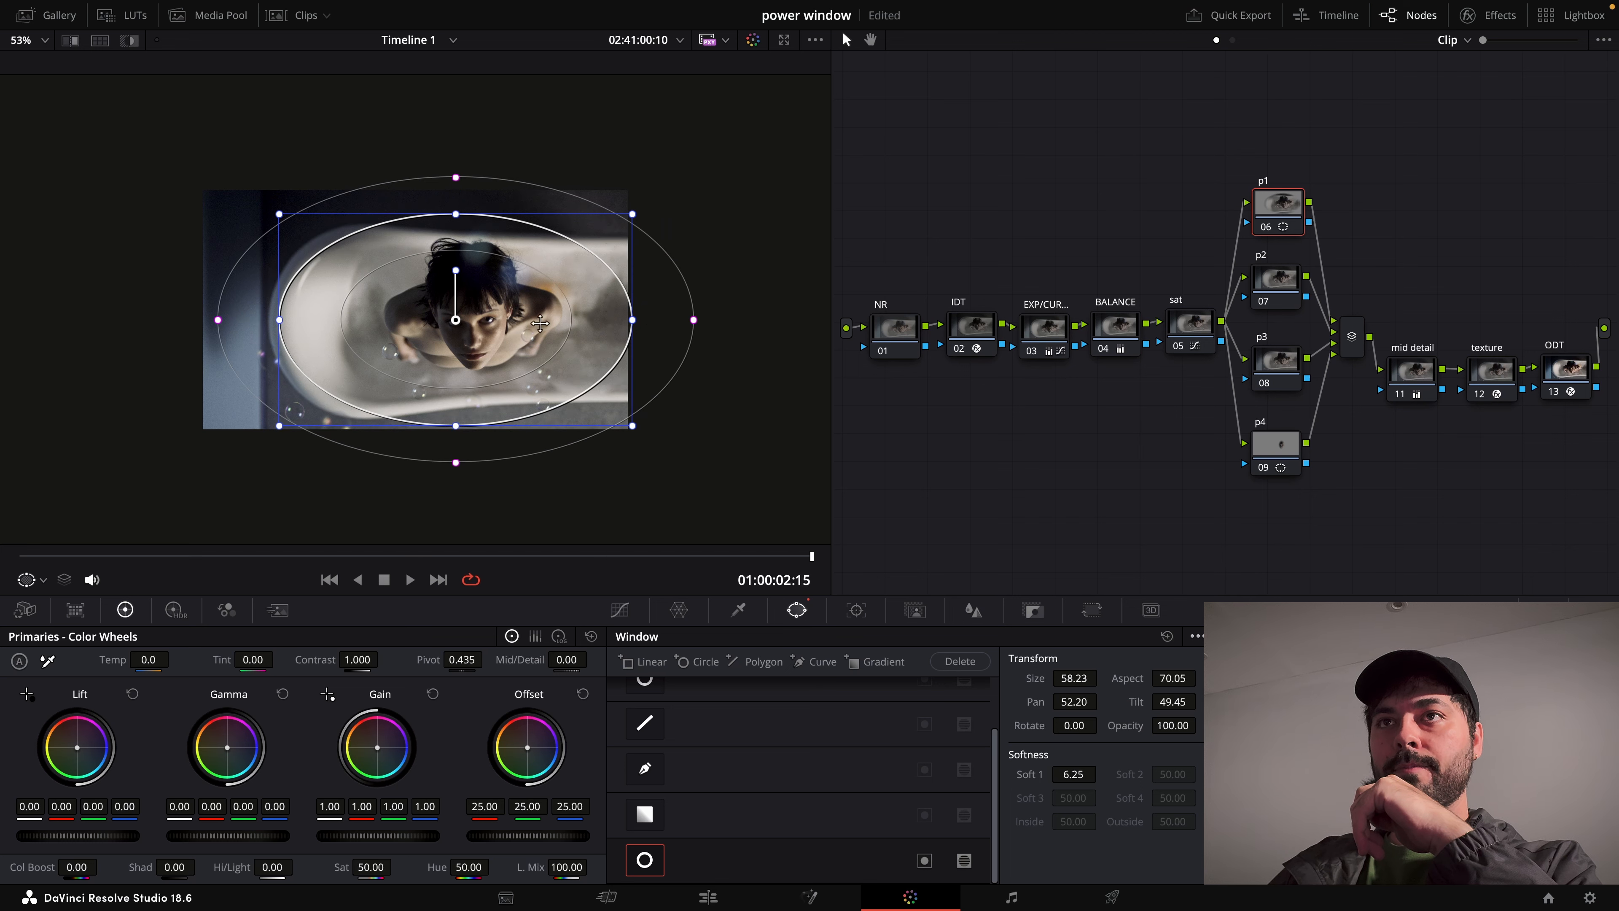
pyautogui.moveTo(510, 332); pyautogui.dragTo(500, 328)
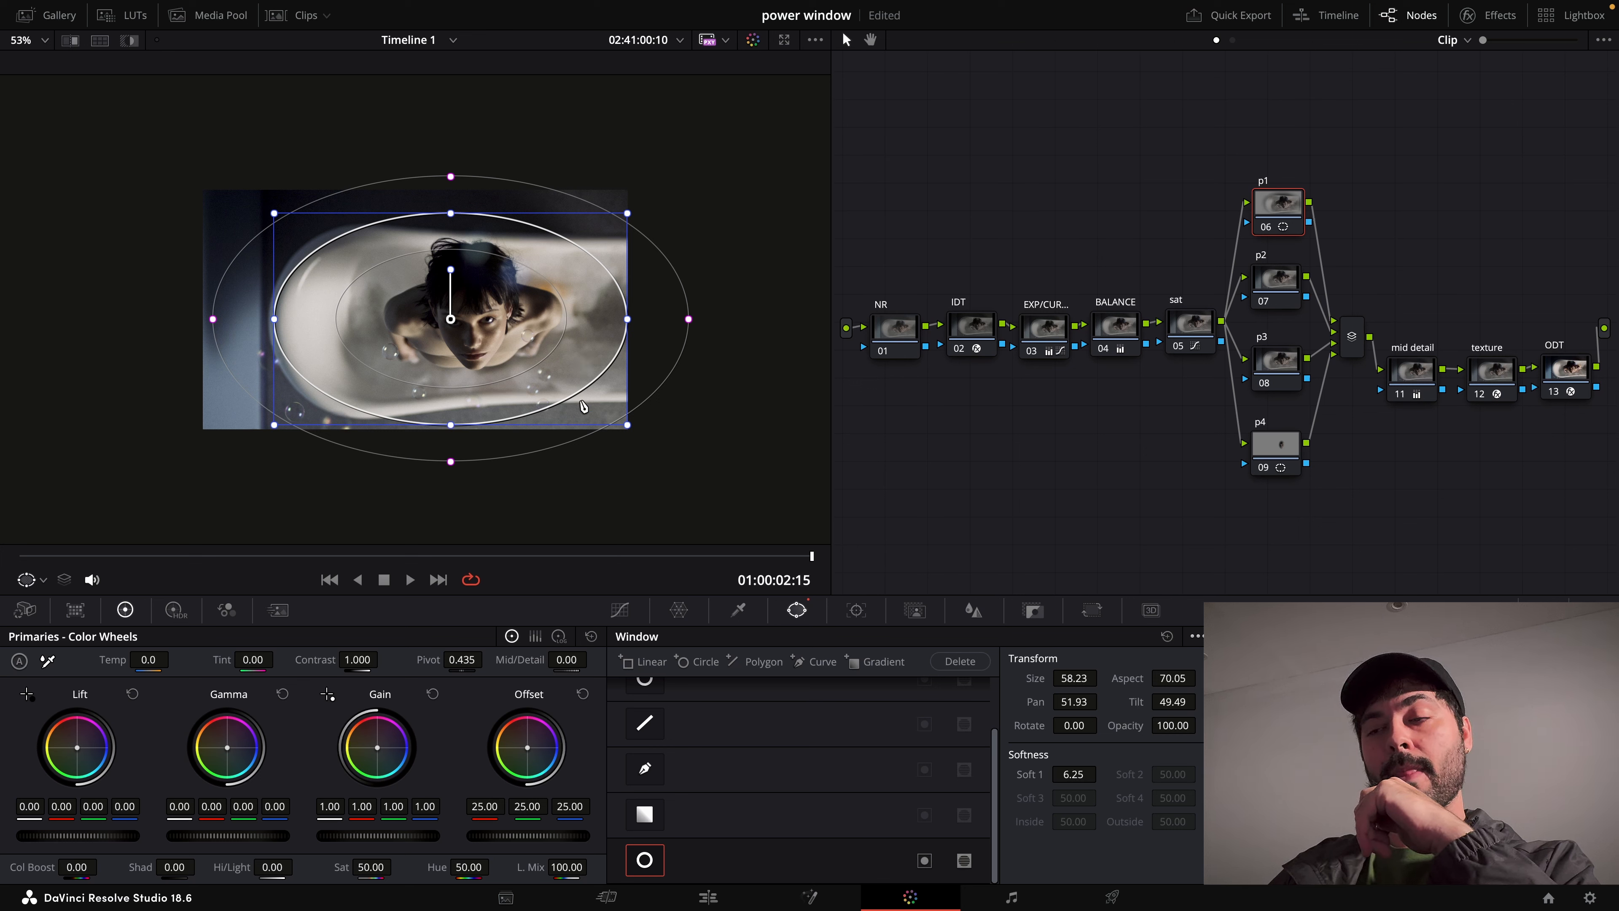
# Invert the ellipse window and lower p1's Offset to 17.65 to darken the surroundings, checking with the node off and on.
pyautogui.click(925, 861)
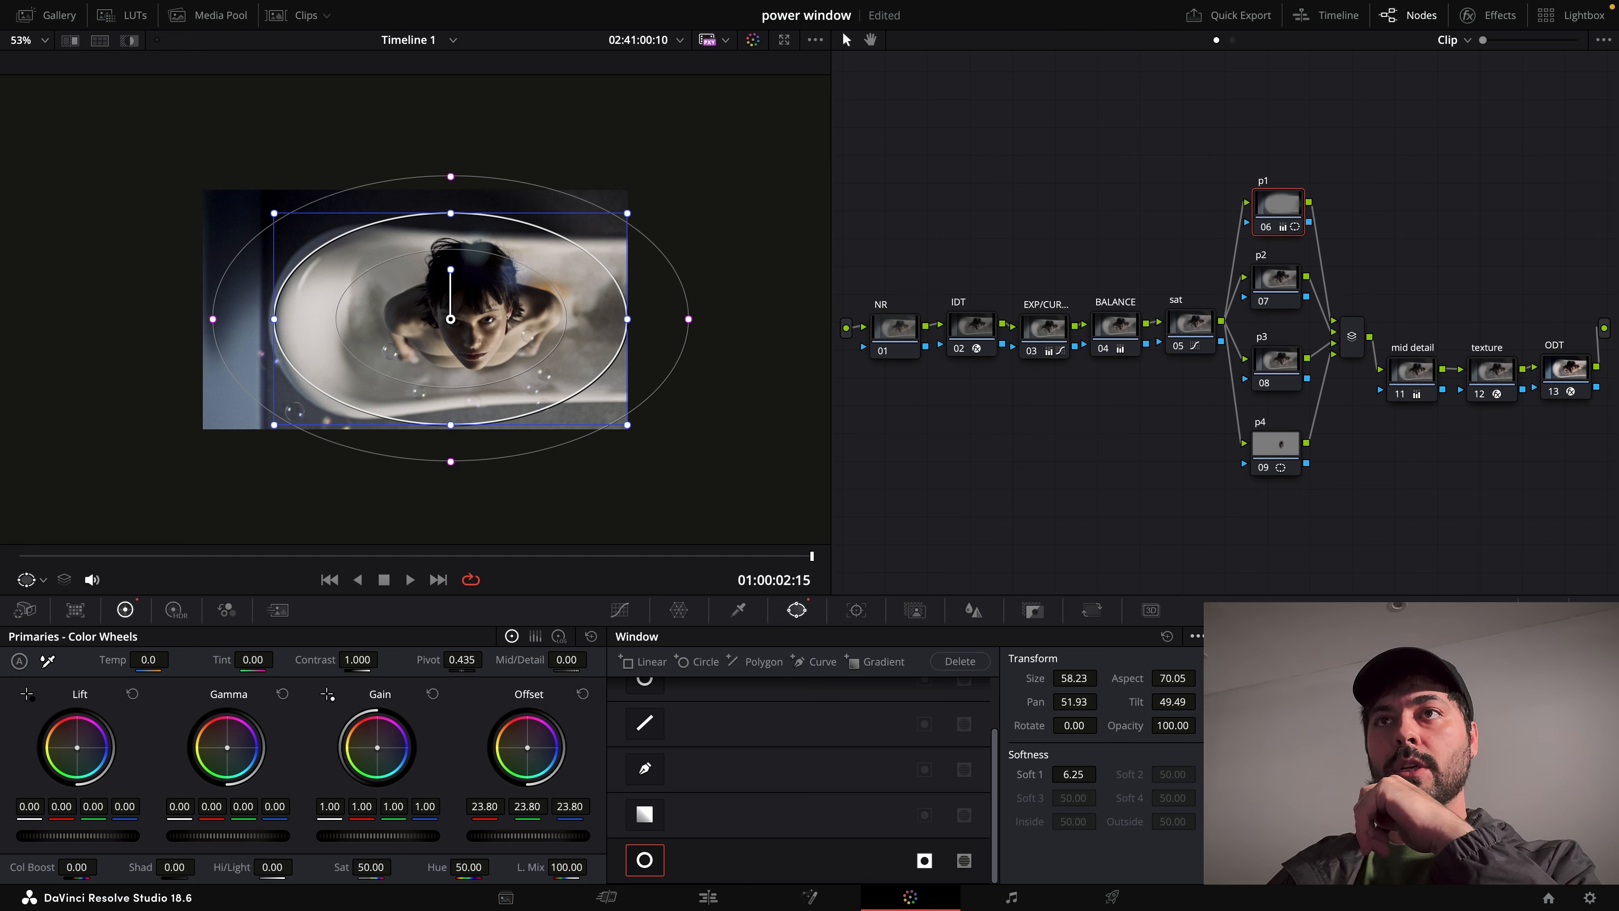
pyautogui.moveTo(528, 836); pyautogui.dragTo(501, 836)
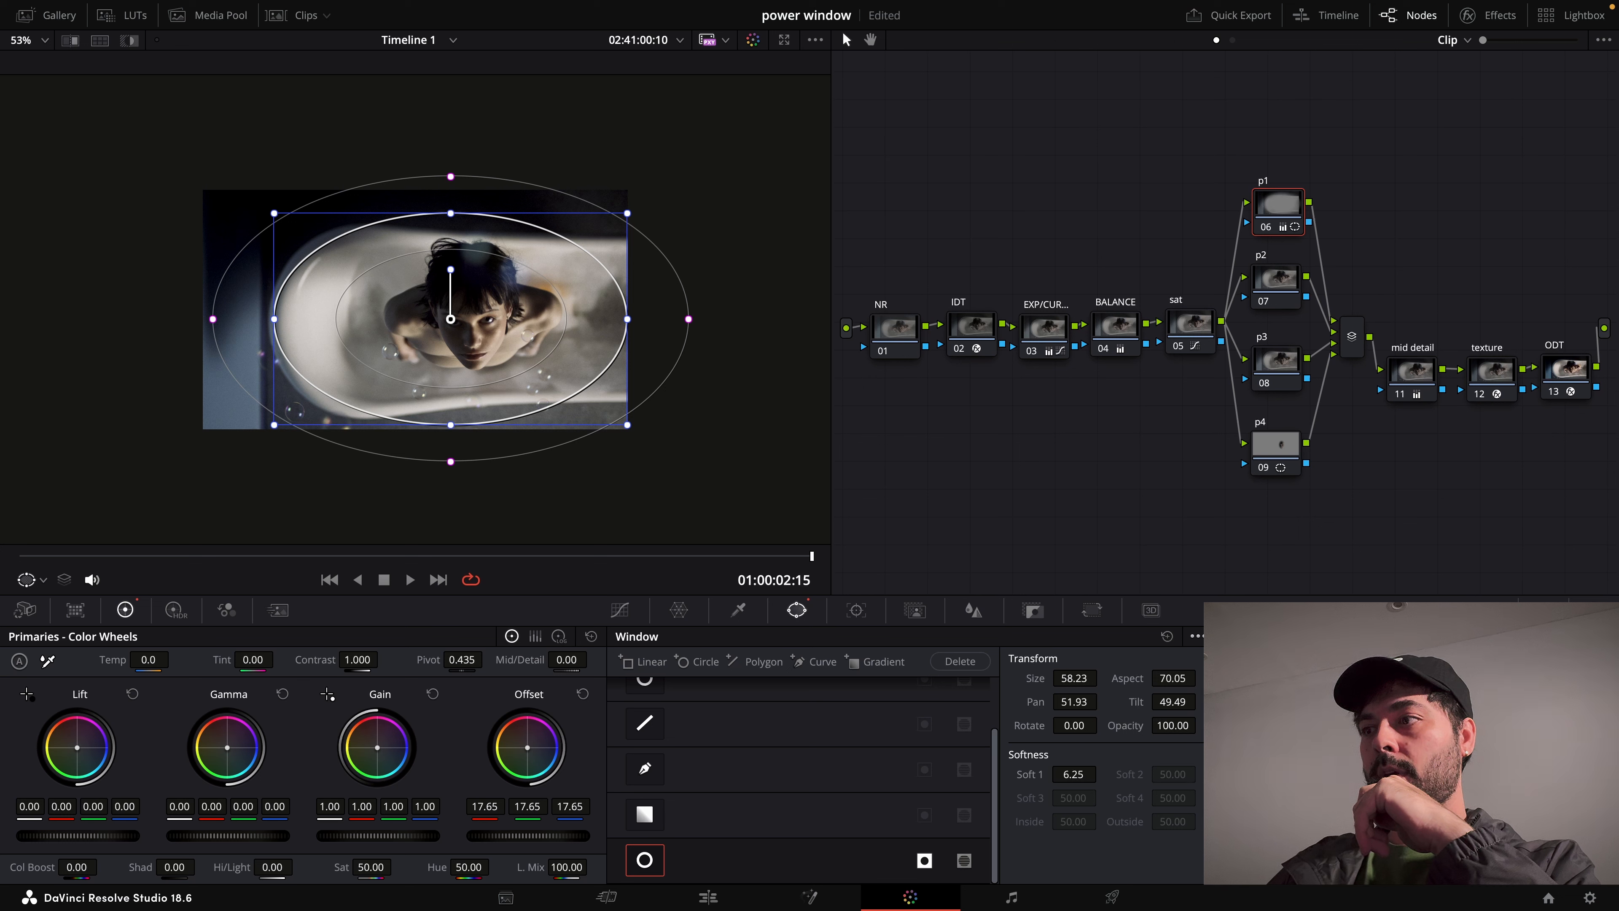
pyautogui.hotkey('ctrl', 'd')
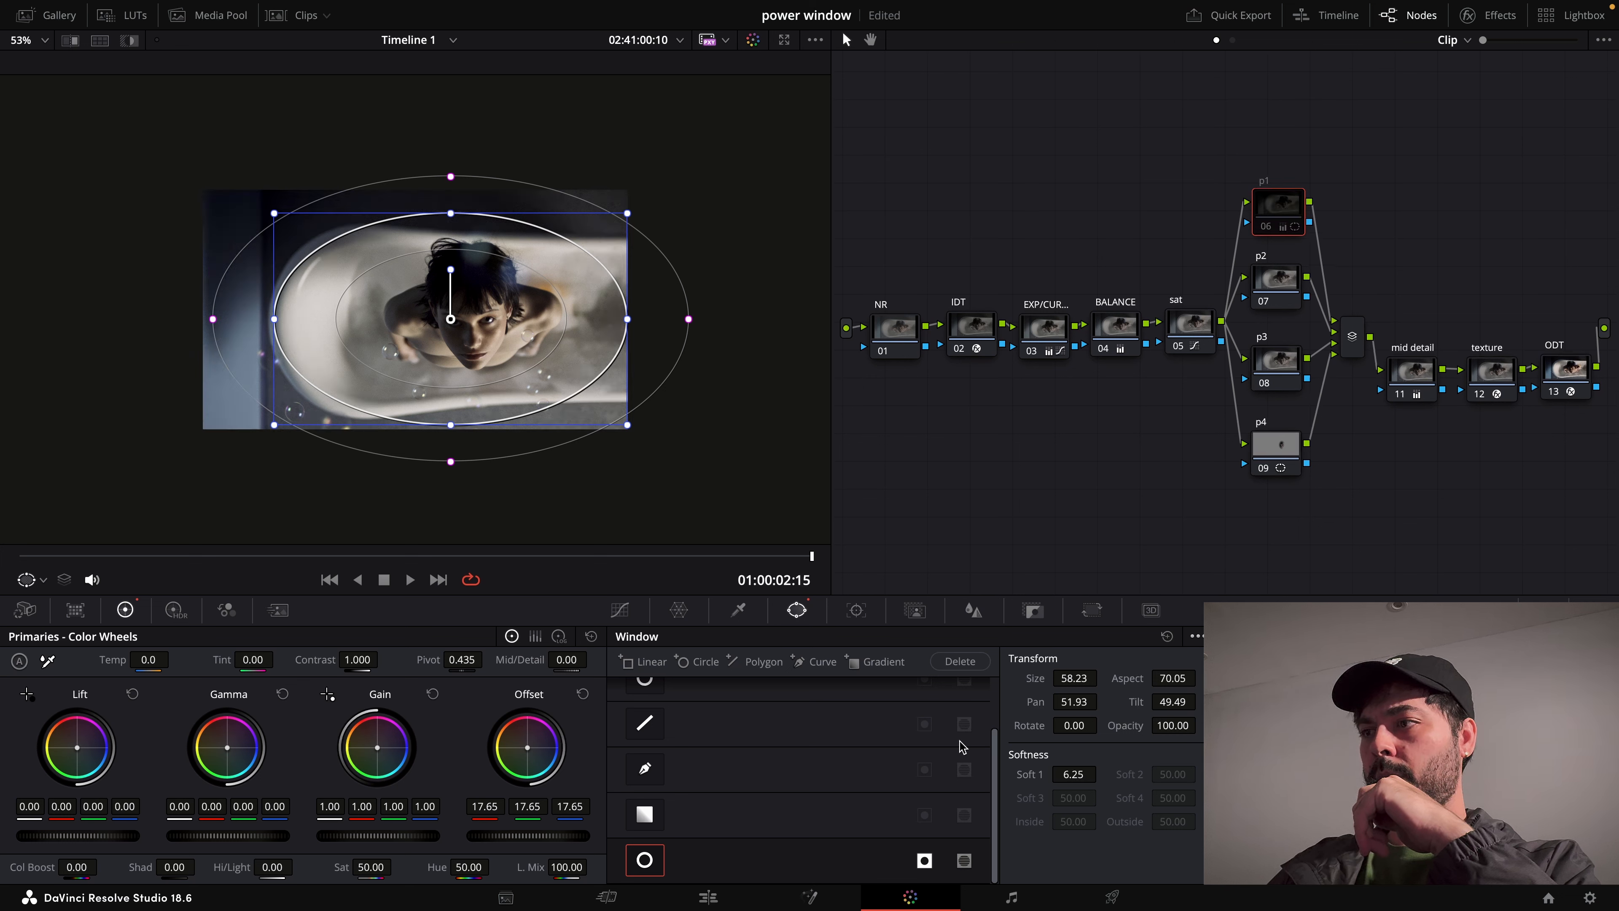
pyautogui.hotkey('ctrl', 'd')
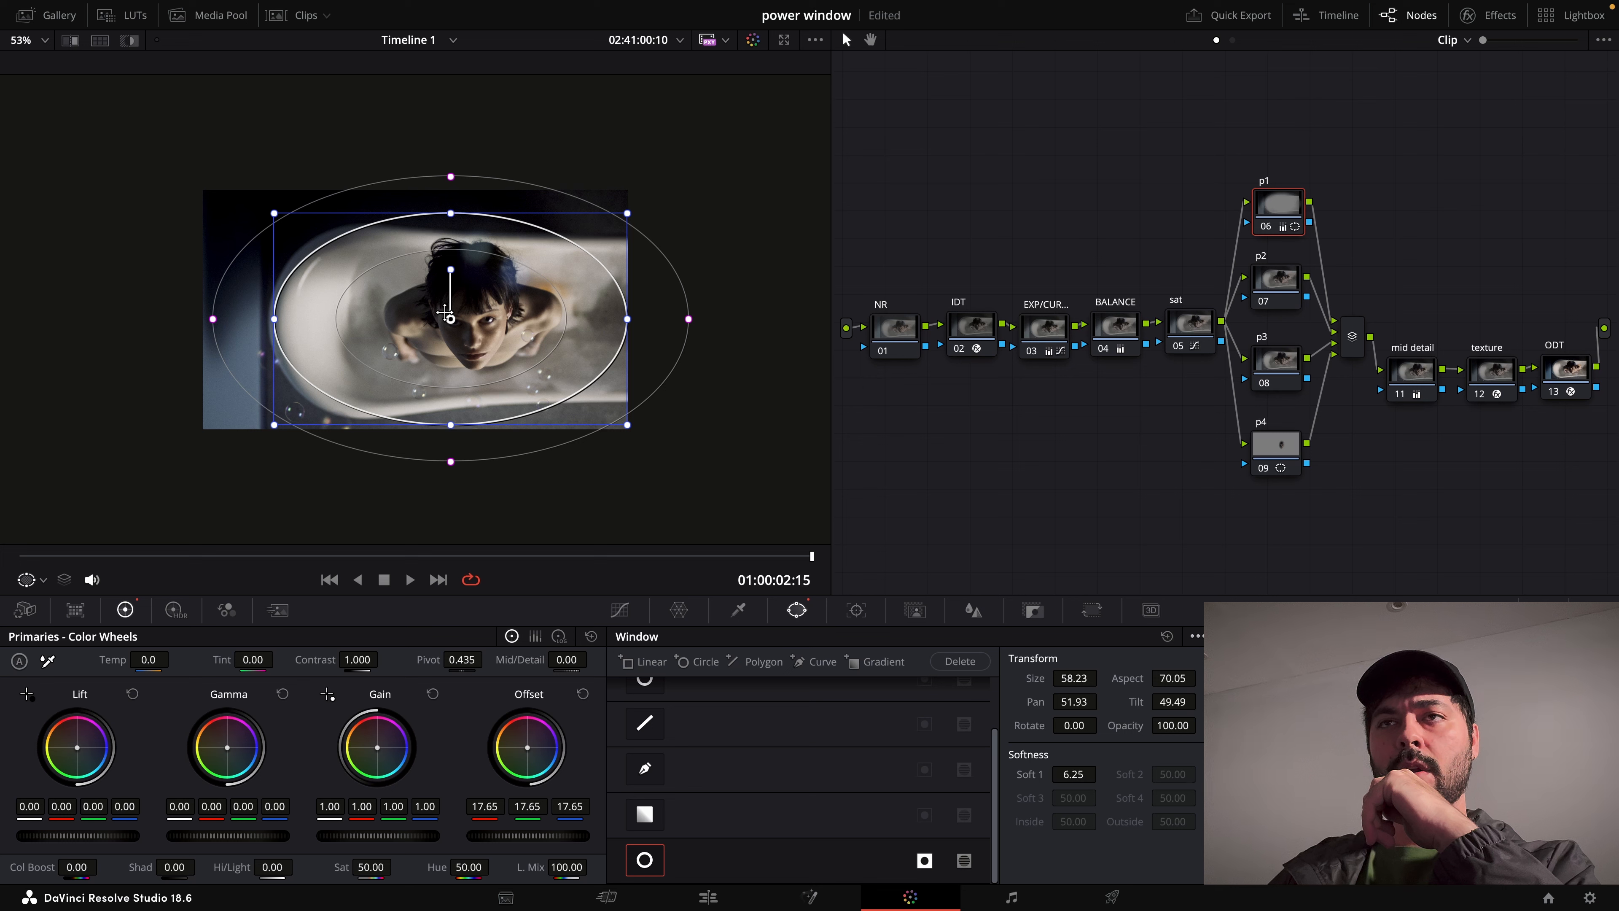
# Select node p2 to hide the window outline and compare the image with p1 disabled and enabled.
pyautogui.click(1285, 284)
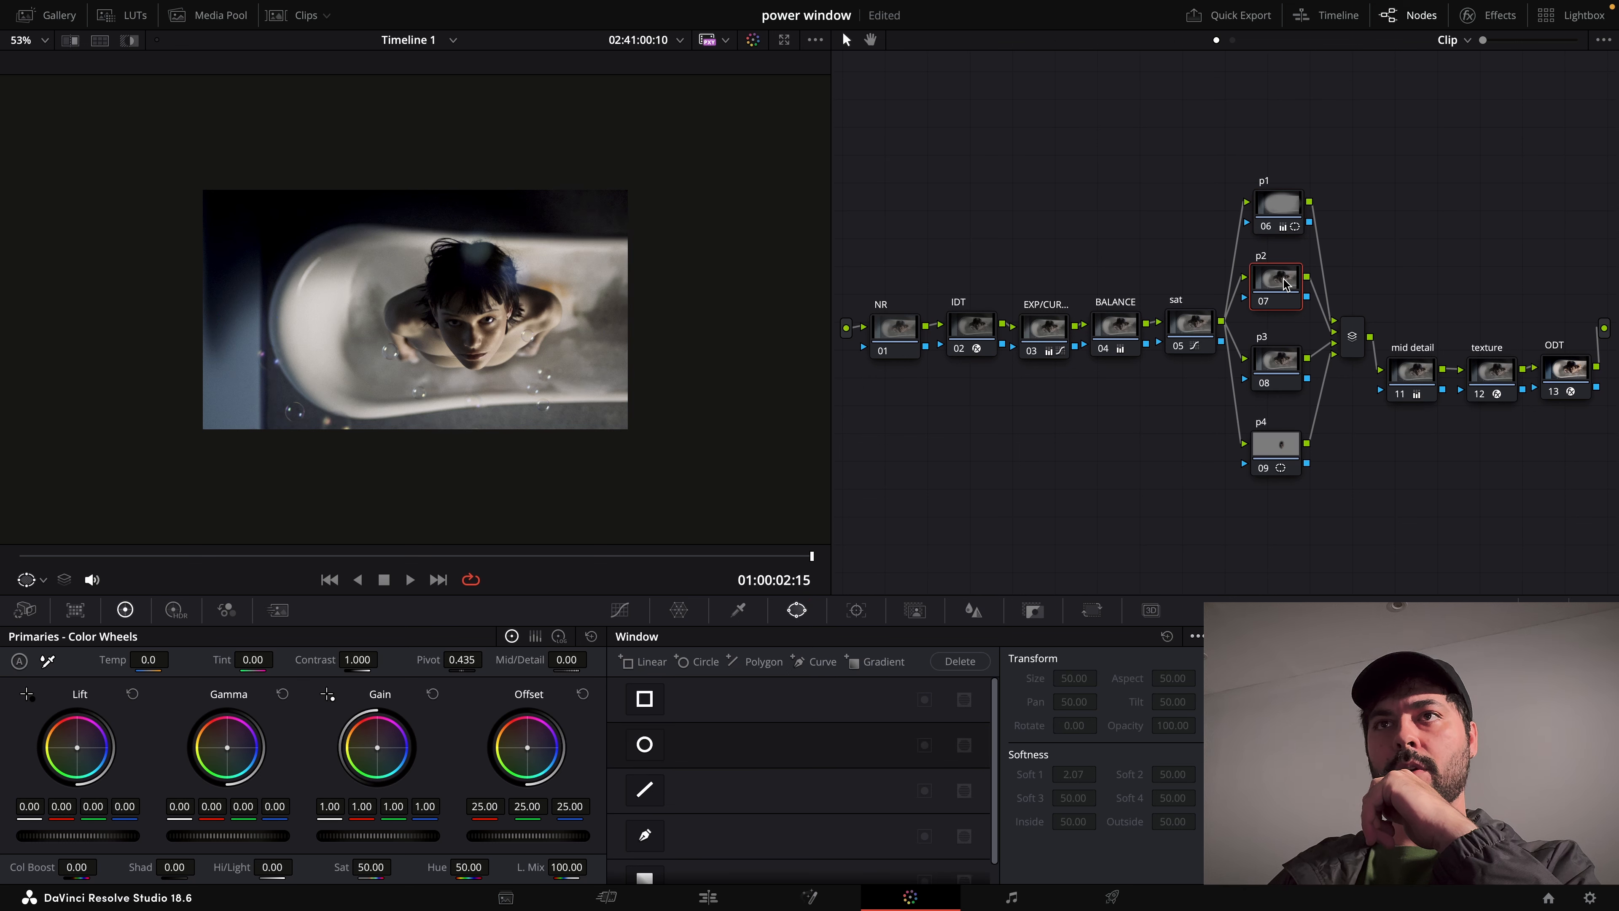
pyautogui.click(1266, 228)
pyautogui.click(1266, 229)
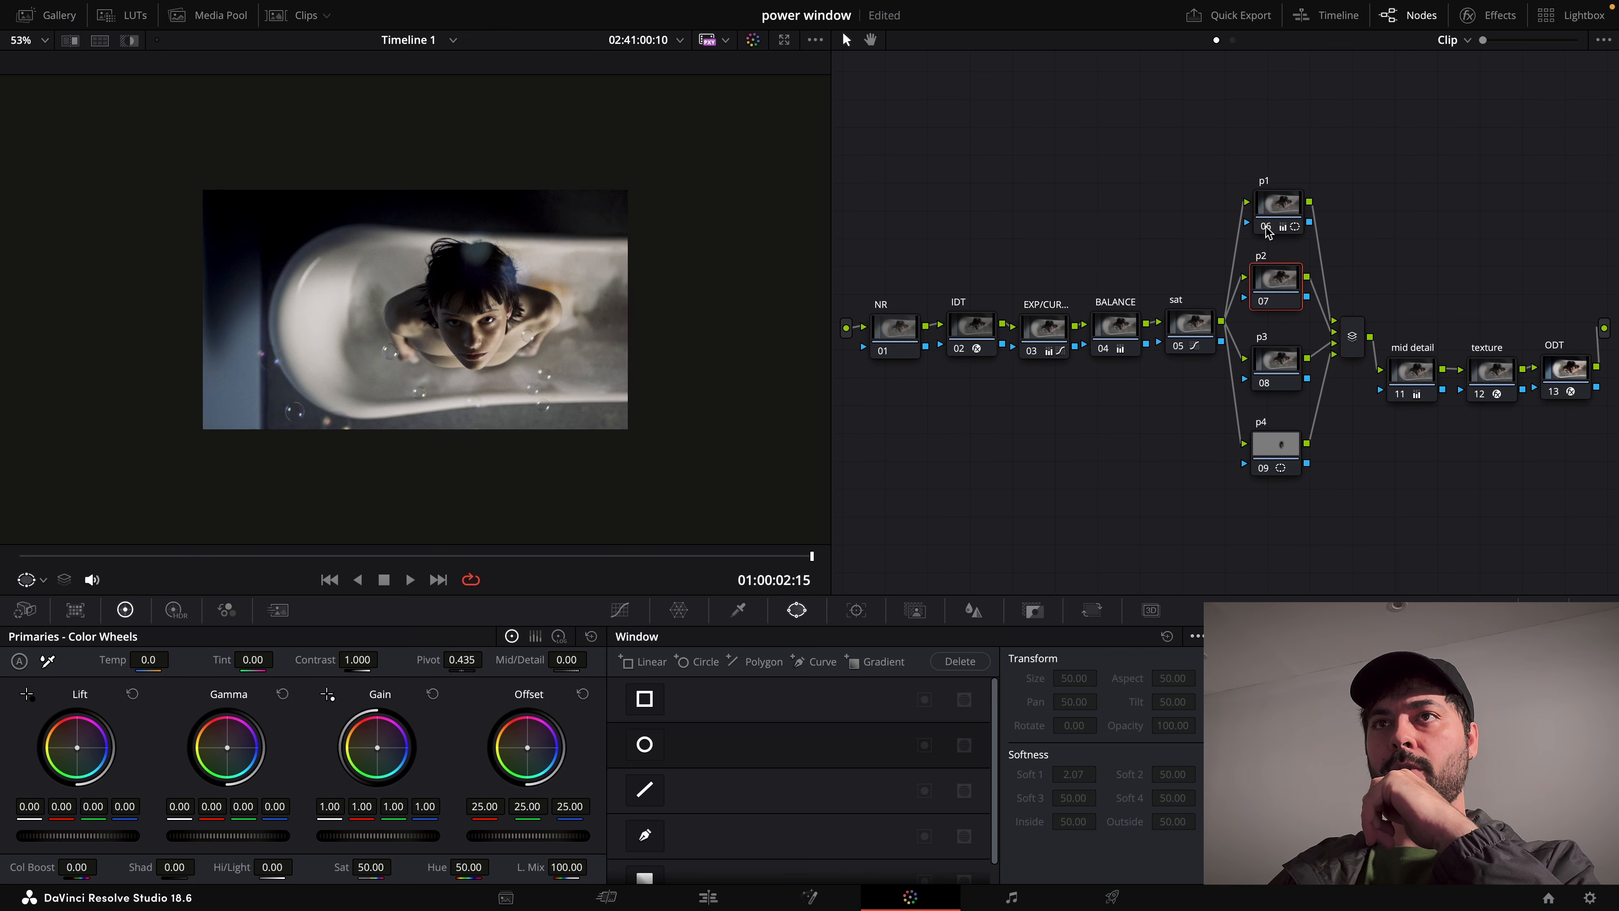
pyautogui.click(1267, 229)
pyautogui.click(1267, 228)
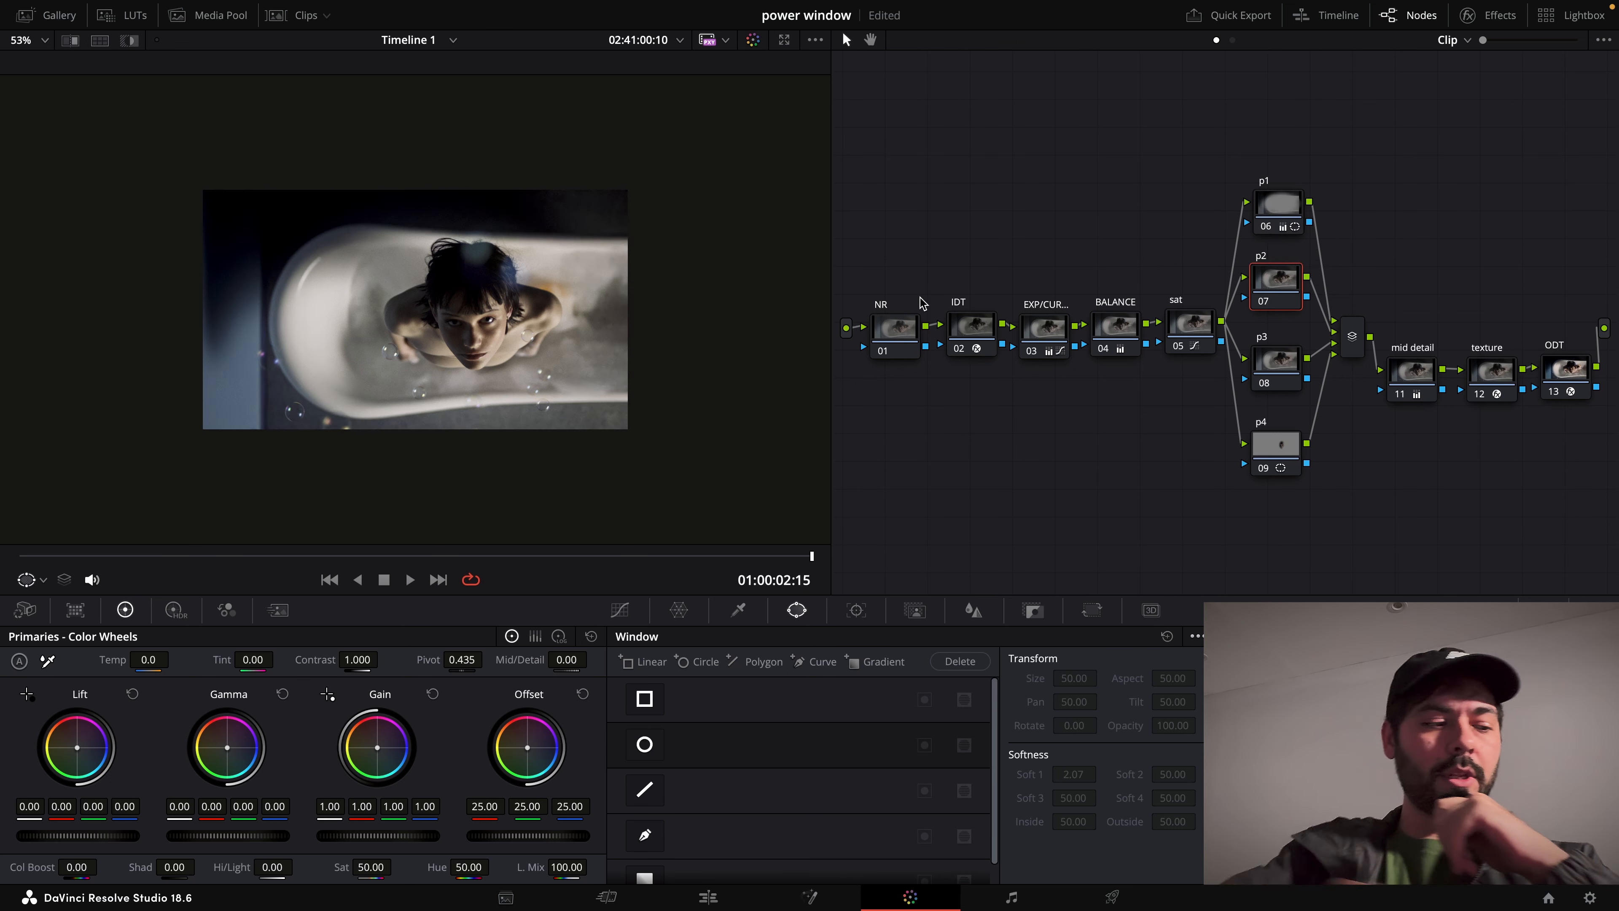
# Compare the vignette at the larger viewer size by disabling and enabling node p1 repeatedly.
pyautogui.hotkey('shift', 'z')
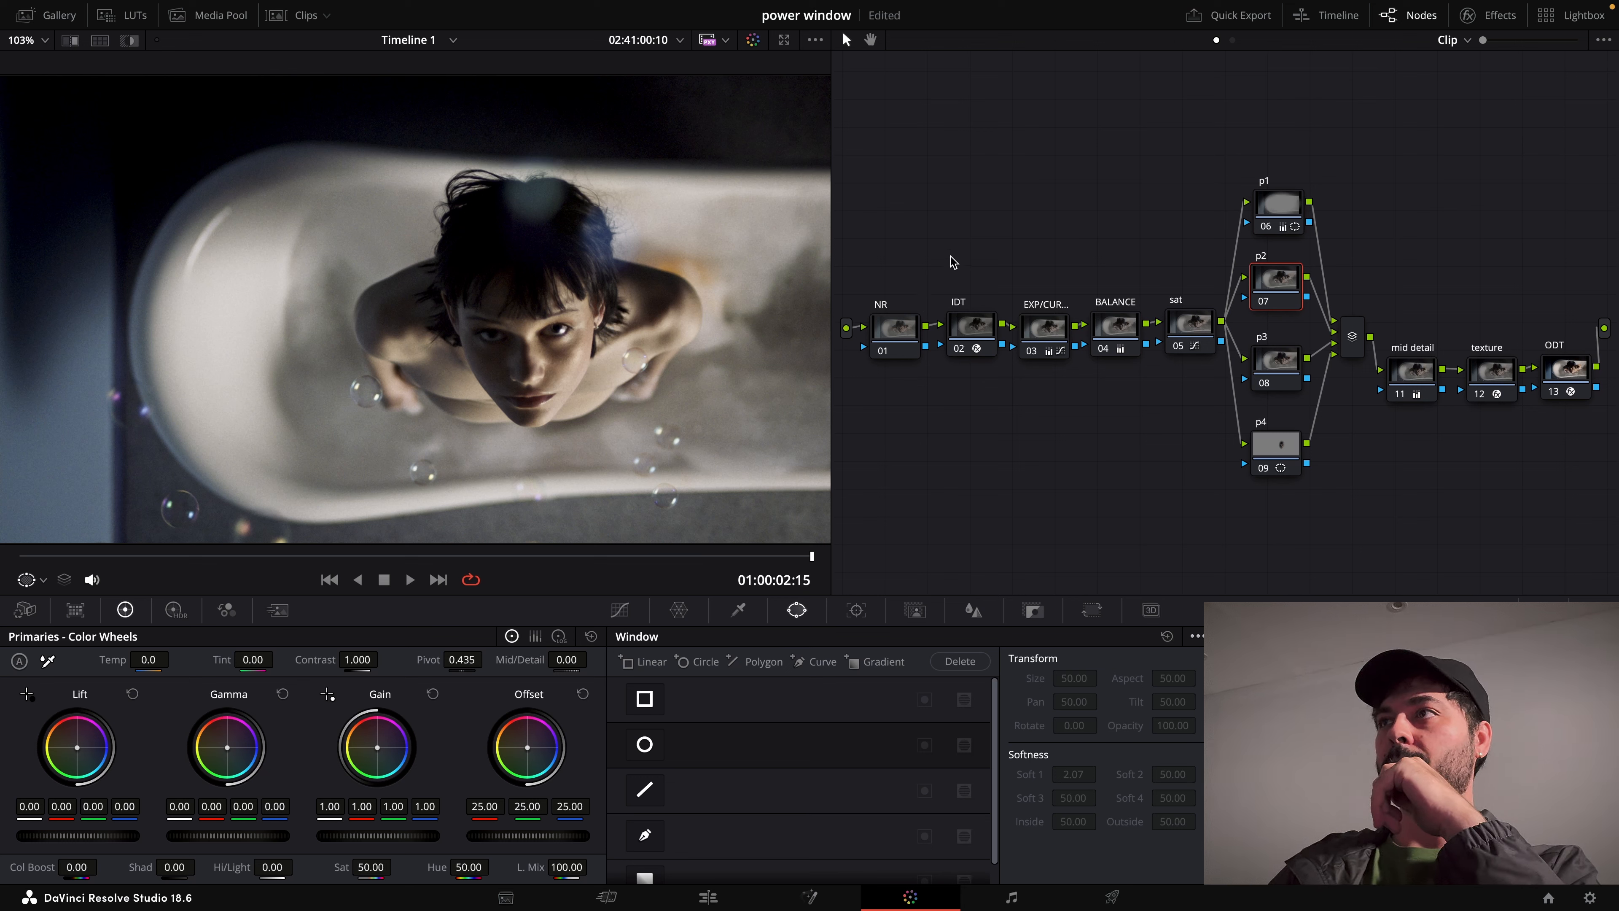
pyautogui.click(1267, 229)
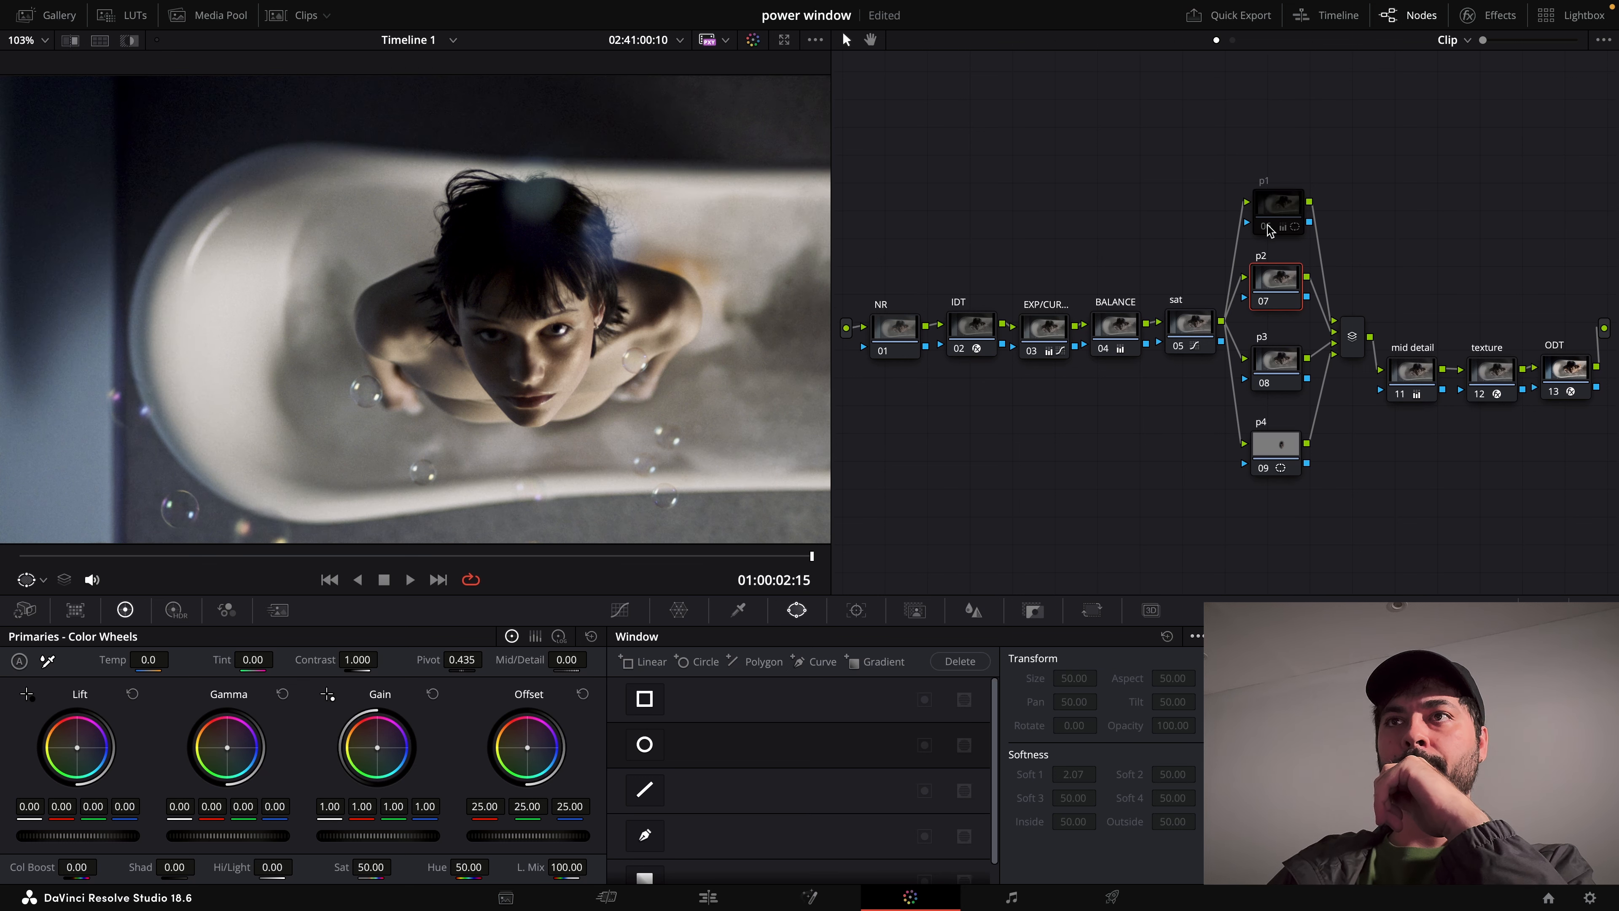
pyautogui.click(1267, 228)
pyautogui.click(1268, 228)
pyautogui.click(1268, 227)
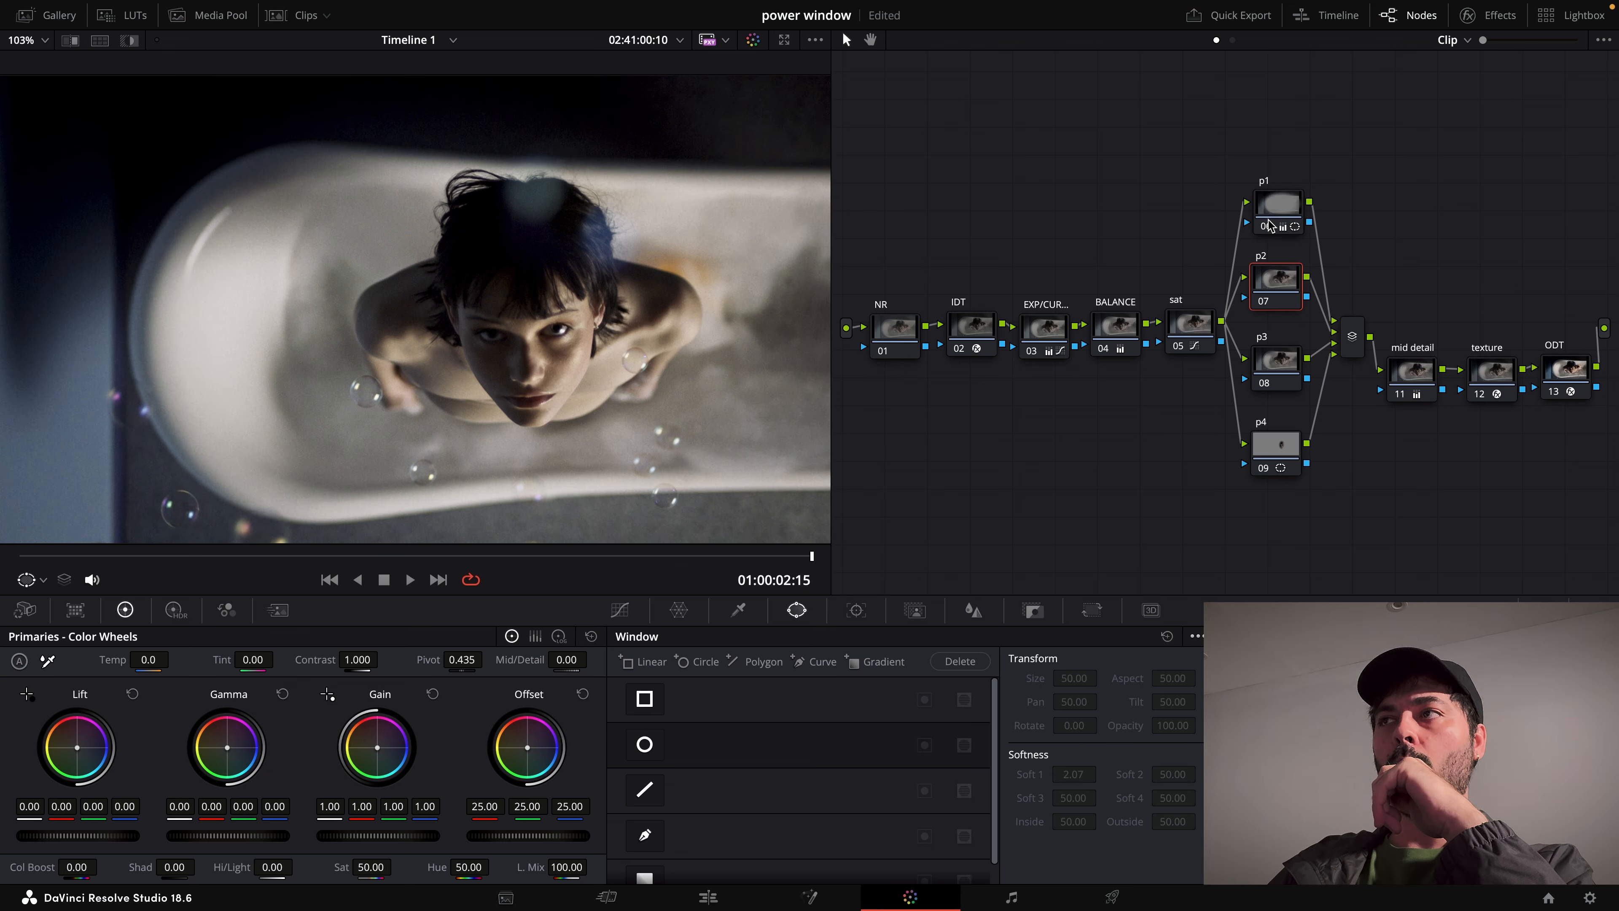
# Select node p1 and switch its viewer overlay off, back to Power Window, and off again.
pyautogui.click(1275, 213)
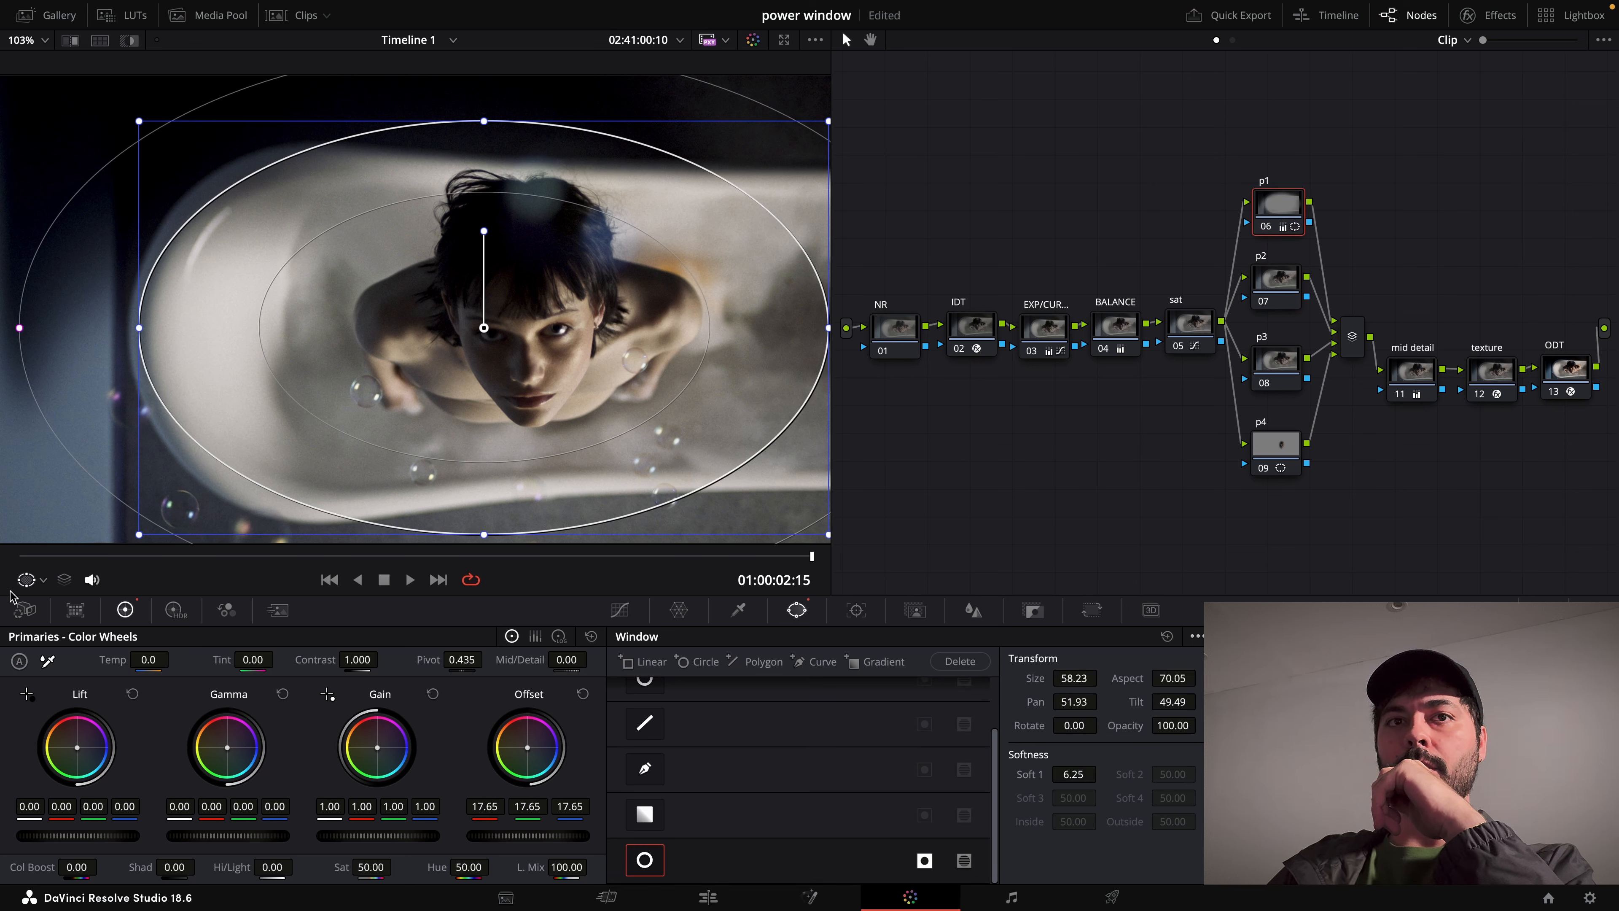
pyautogui.click(28, 579)
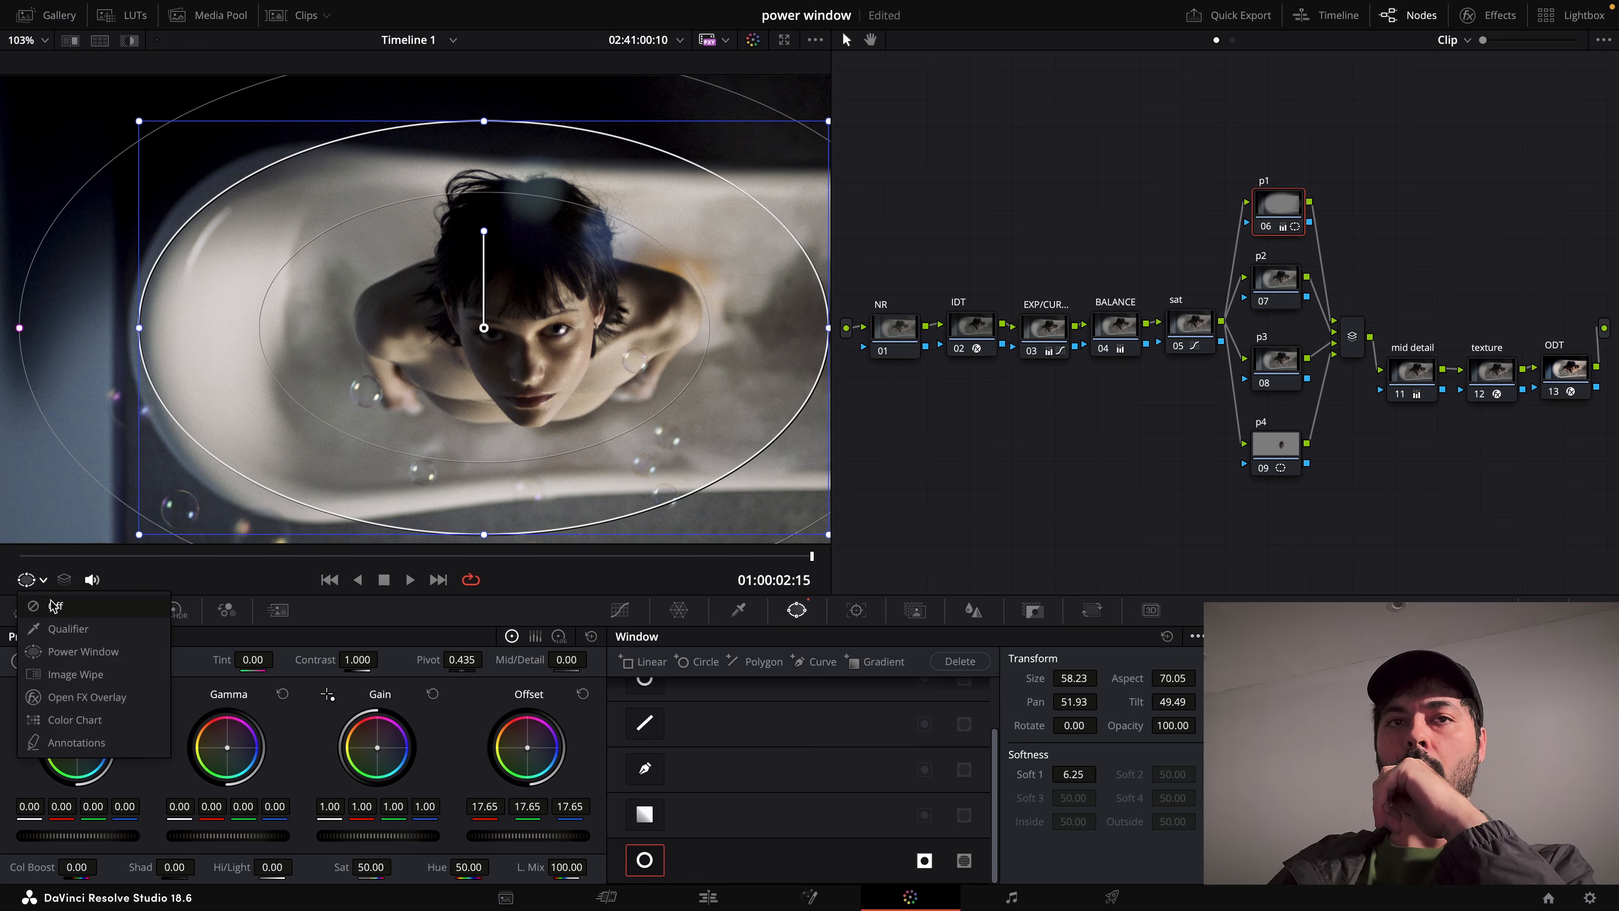
pyautogui.click(55, 606)
pyautogui.click(30, 583)
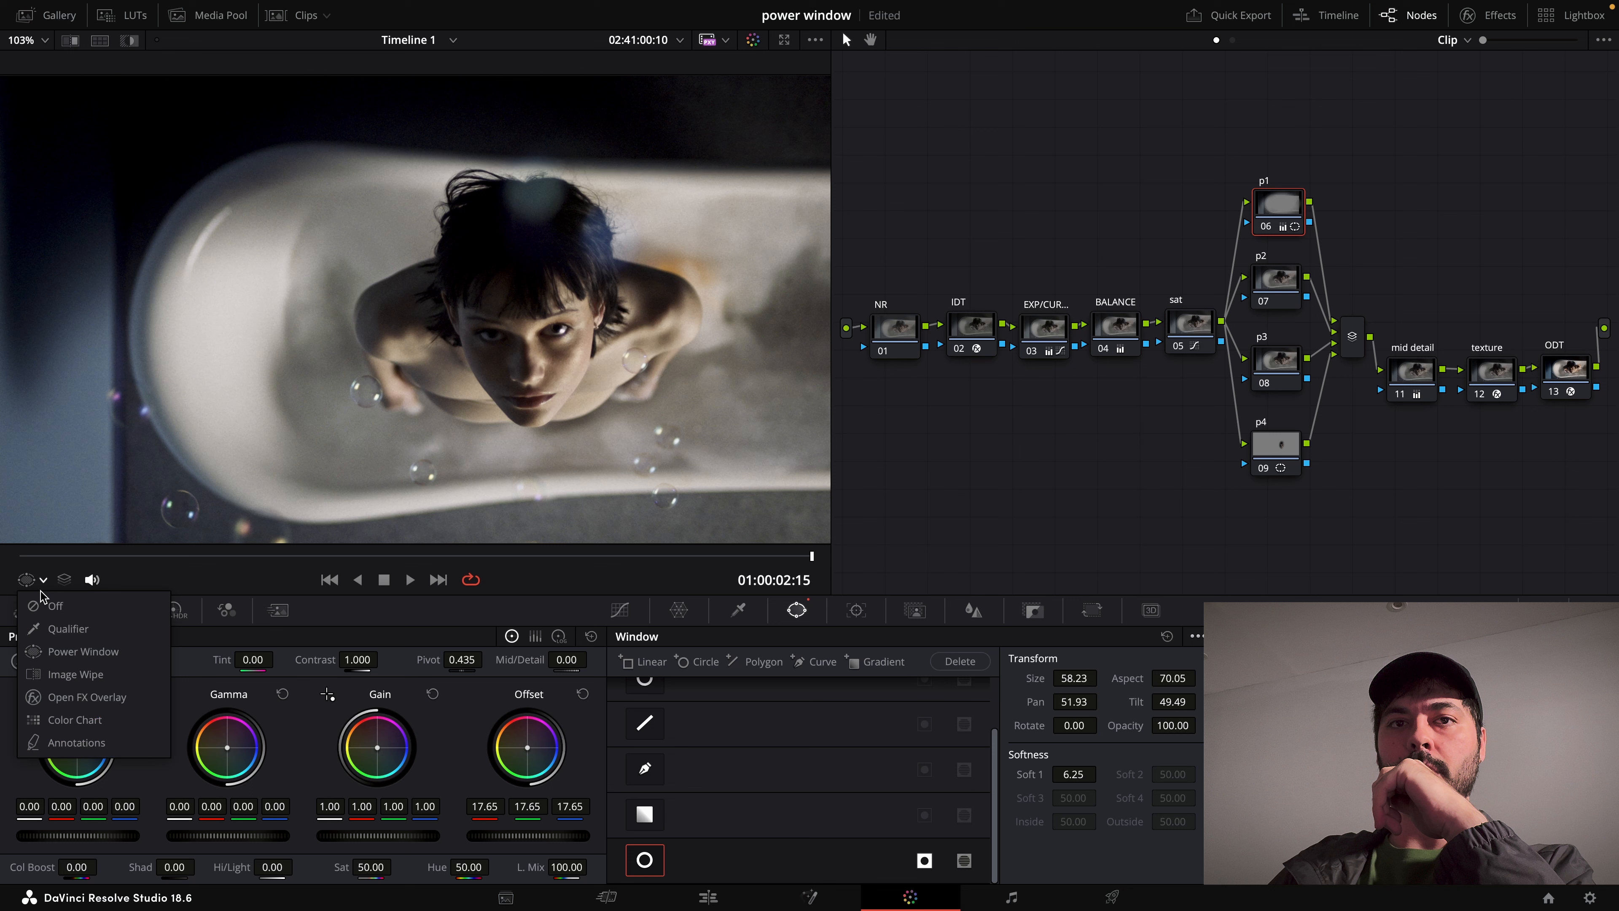
pyautogui.click(57, 652)
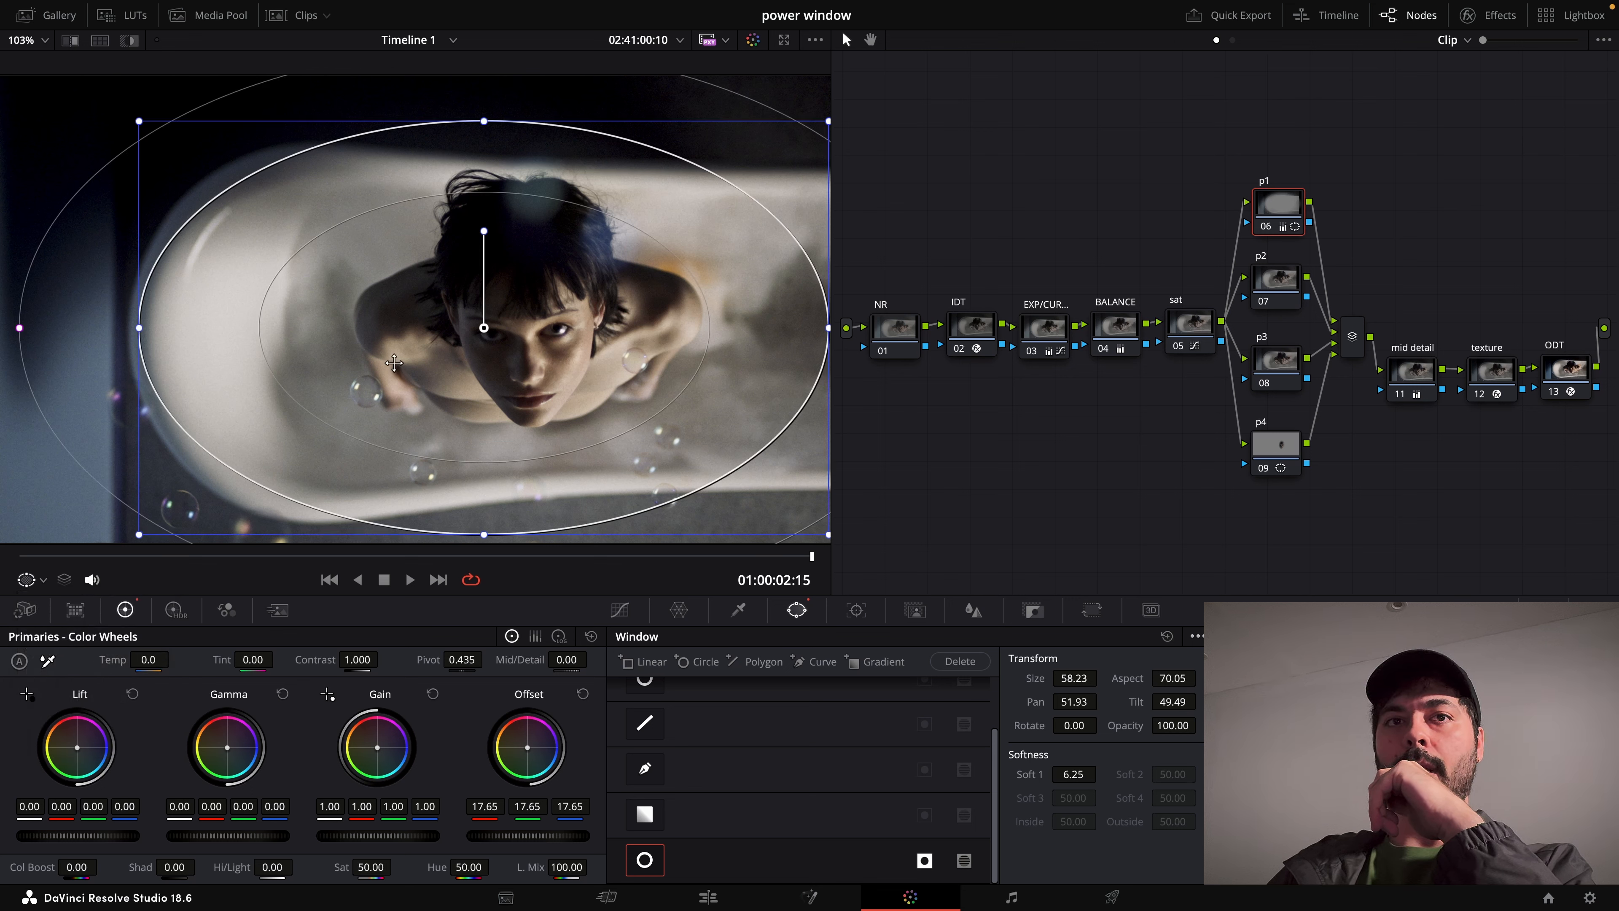
pyautogui.click(26, 579)
pyautogui.click(51, 605)
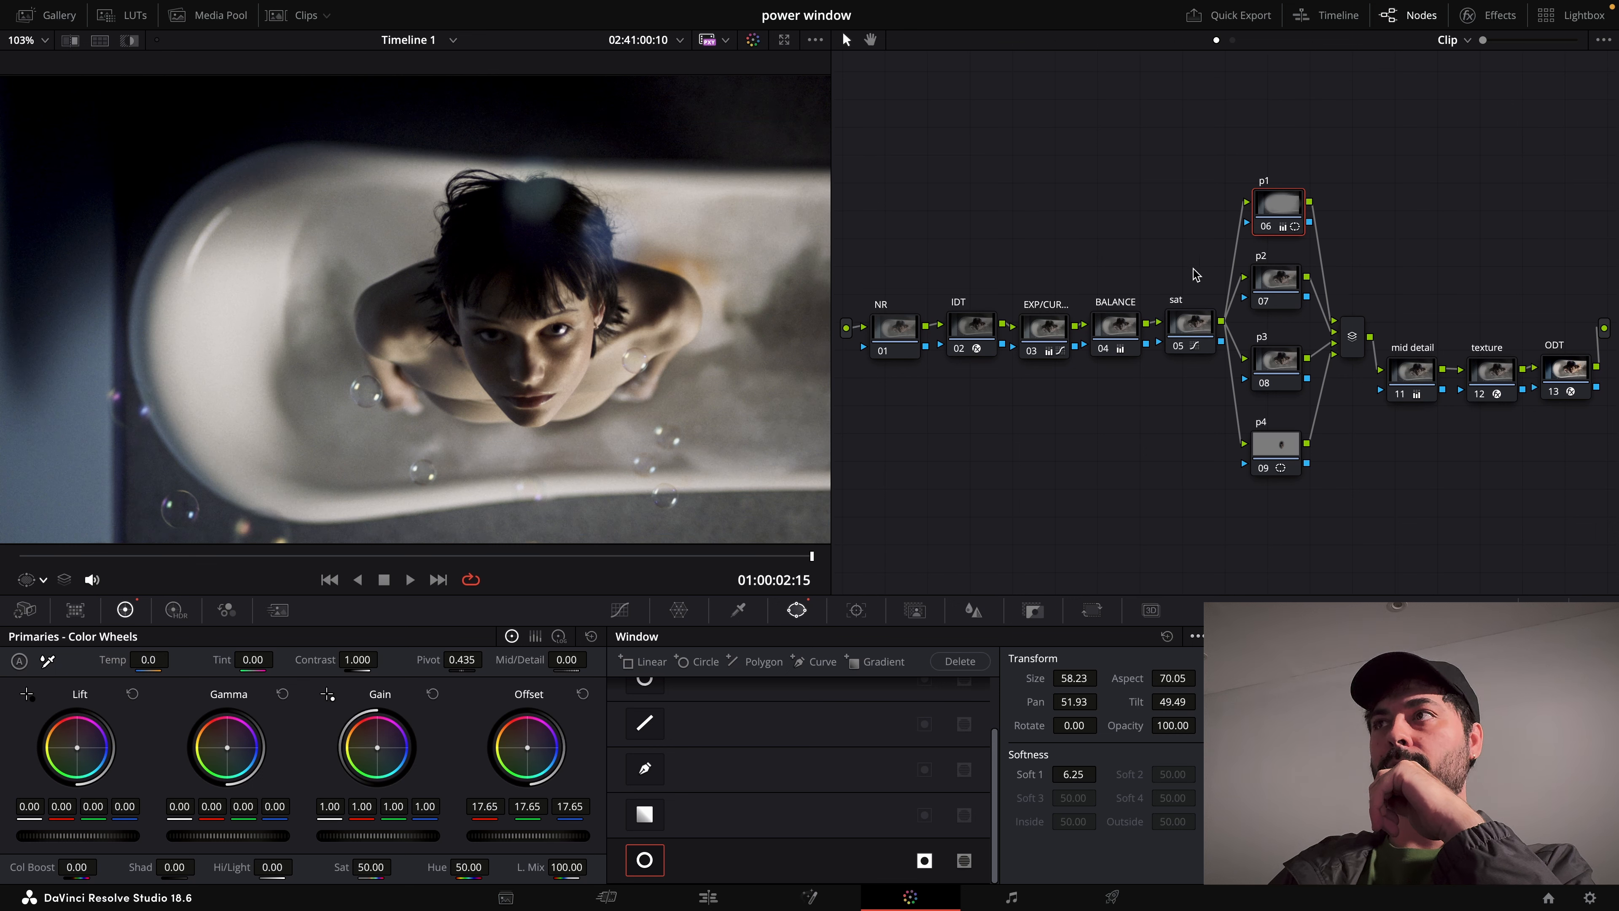
# Compare the image with p1 off and on without the window outline, and restore the Power Window overlay.
pyautogui.click(1265, 228)
pyautogui.click(1265, 228)
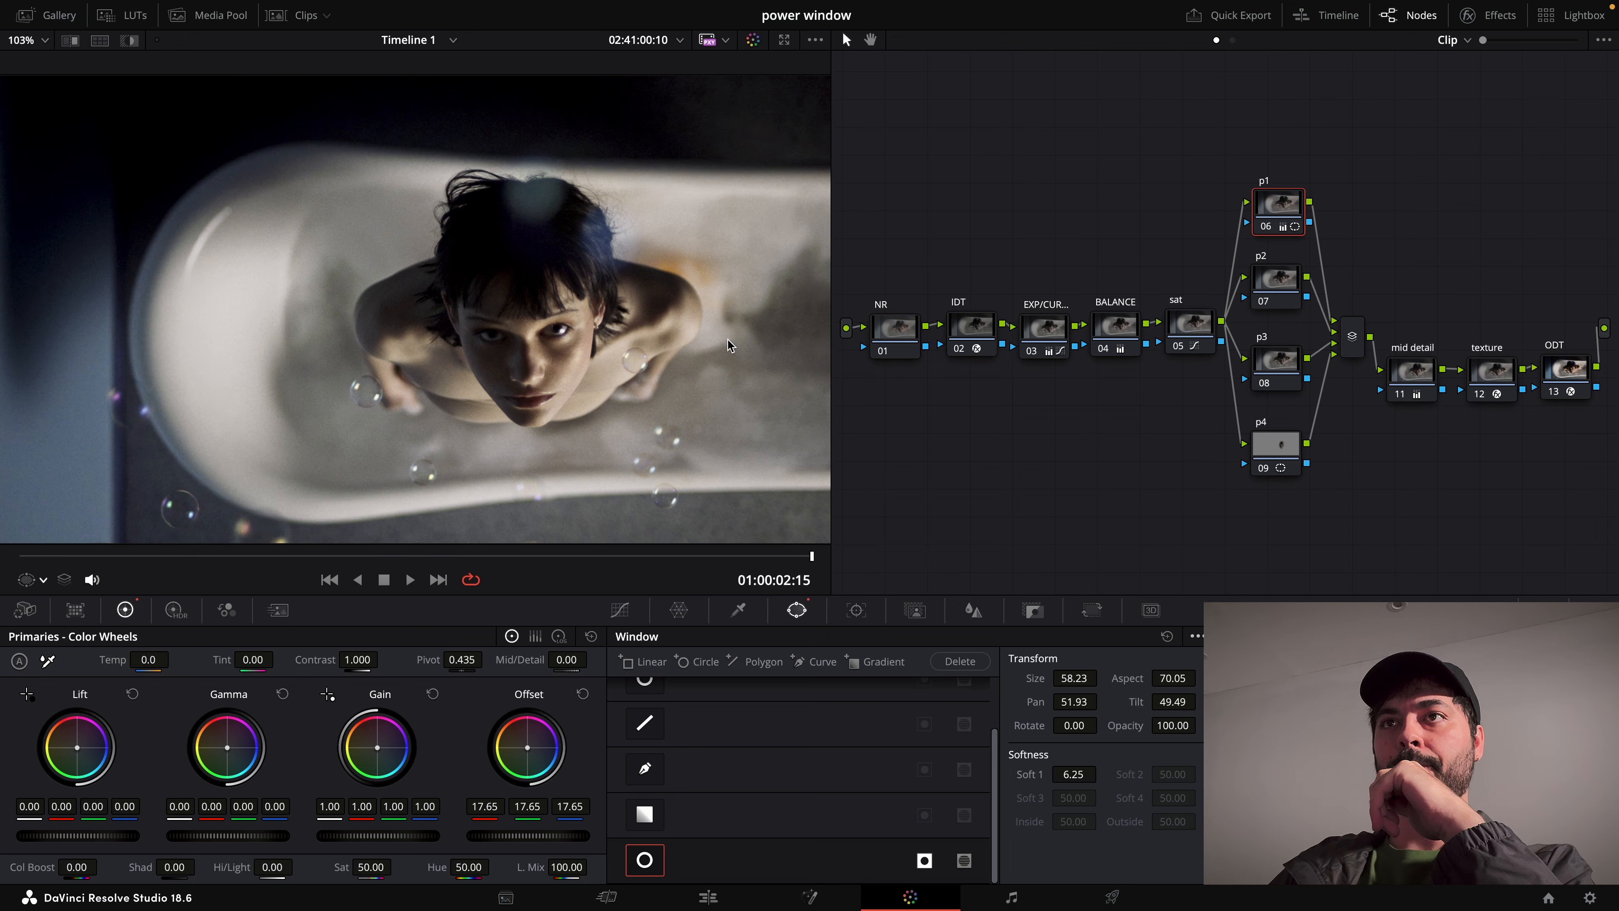
pyautogui.click(44, 579)
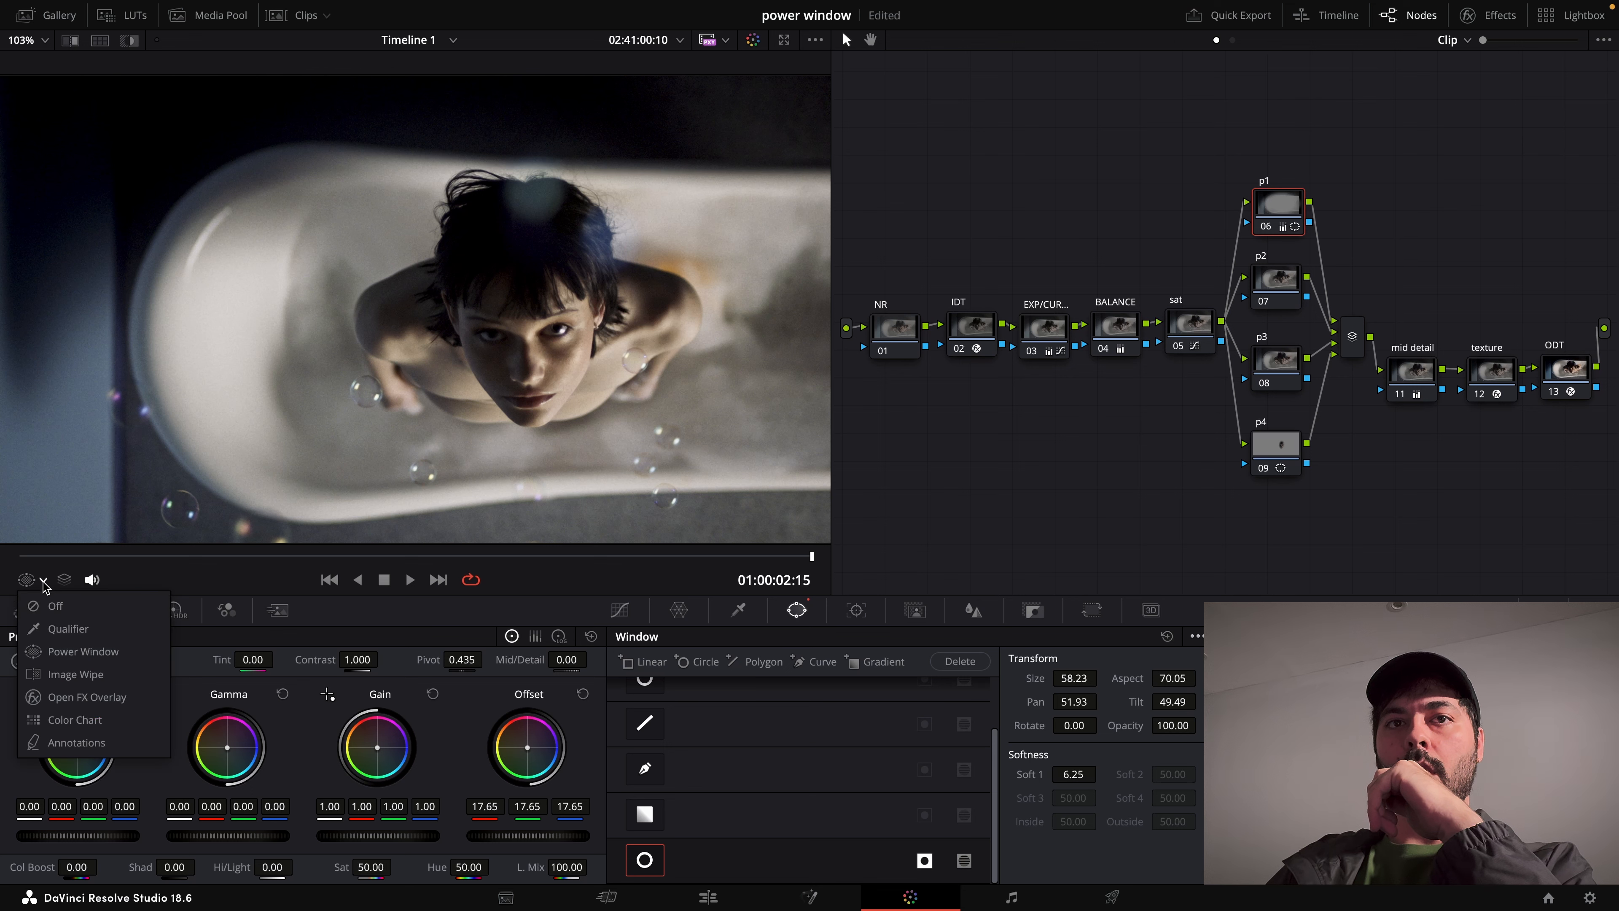
pyautogui.click(64, 650)
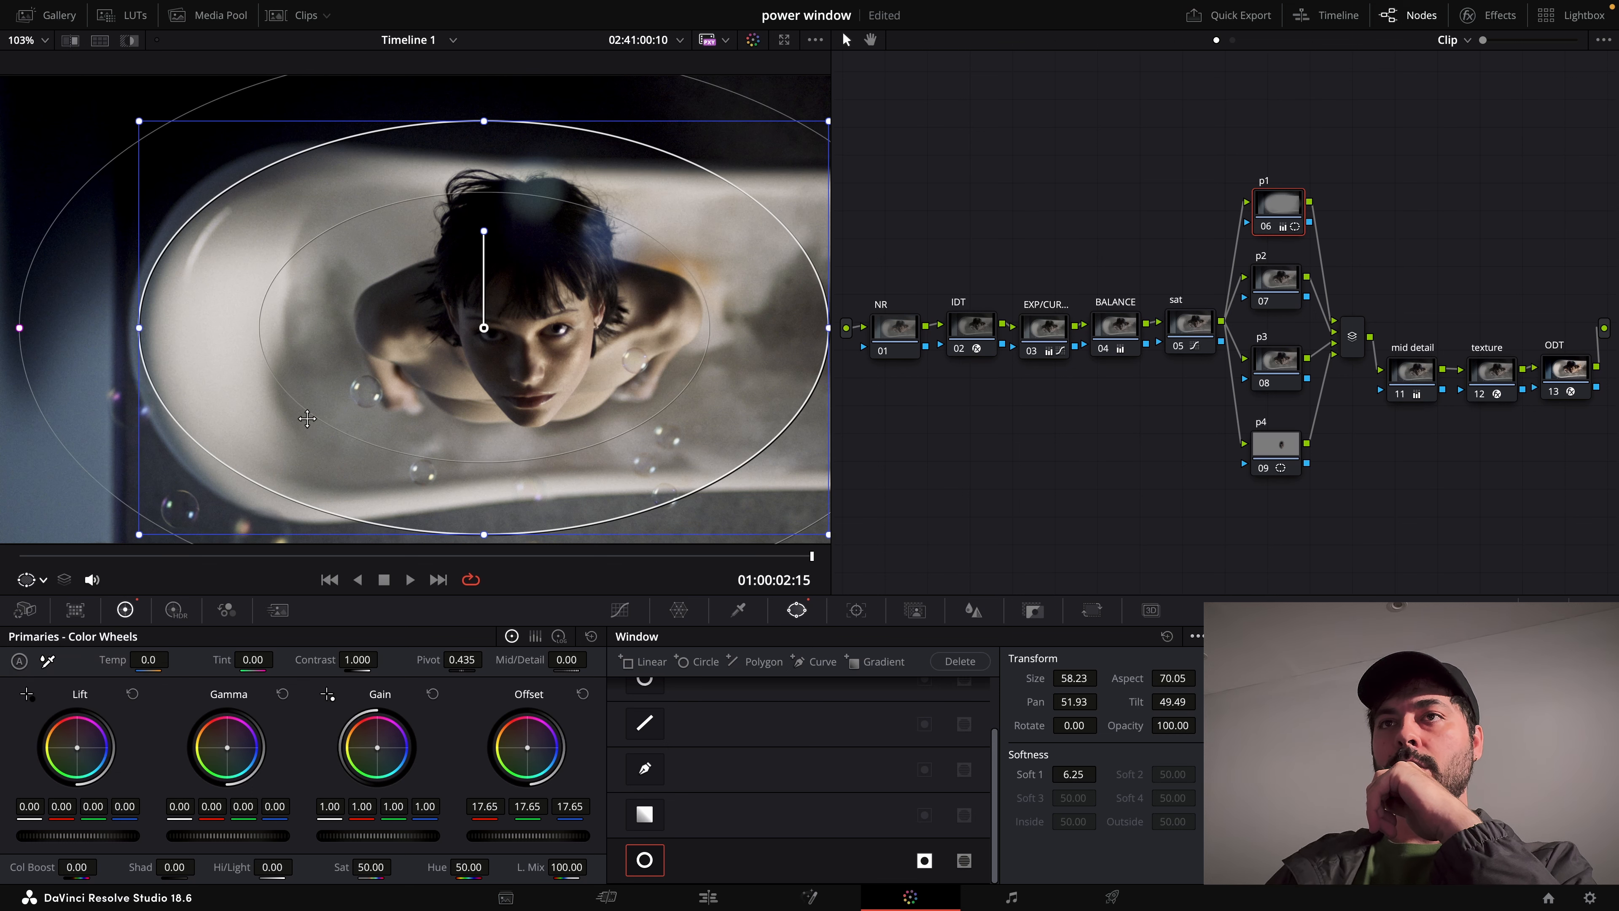
# Reset node p1's grade and add a gradient window to the node.
pyautogui.scroll(-5, 312, 413)
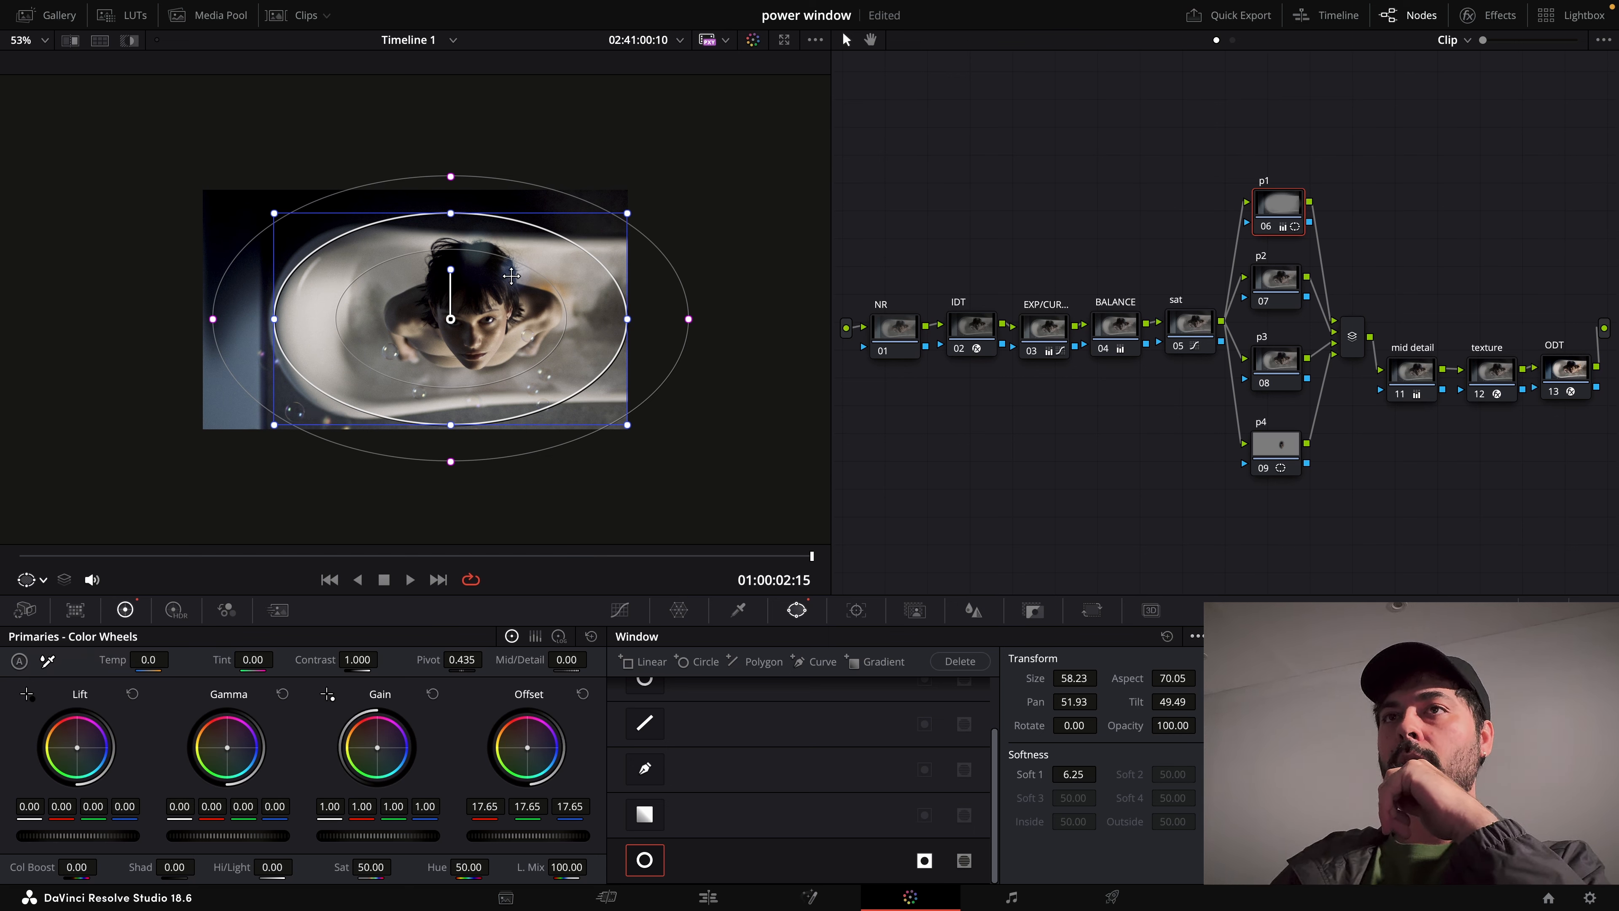
pyautogui.rightClick(1280, 211)
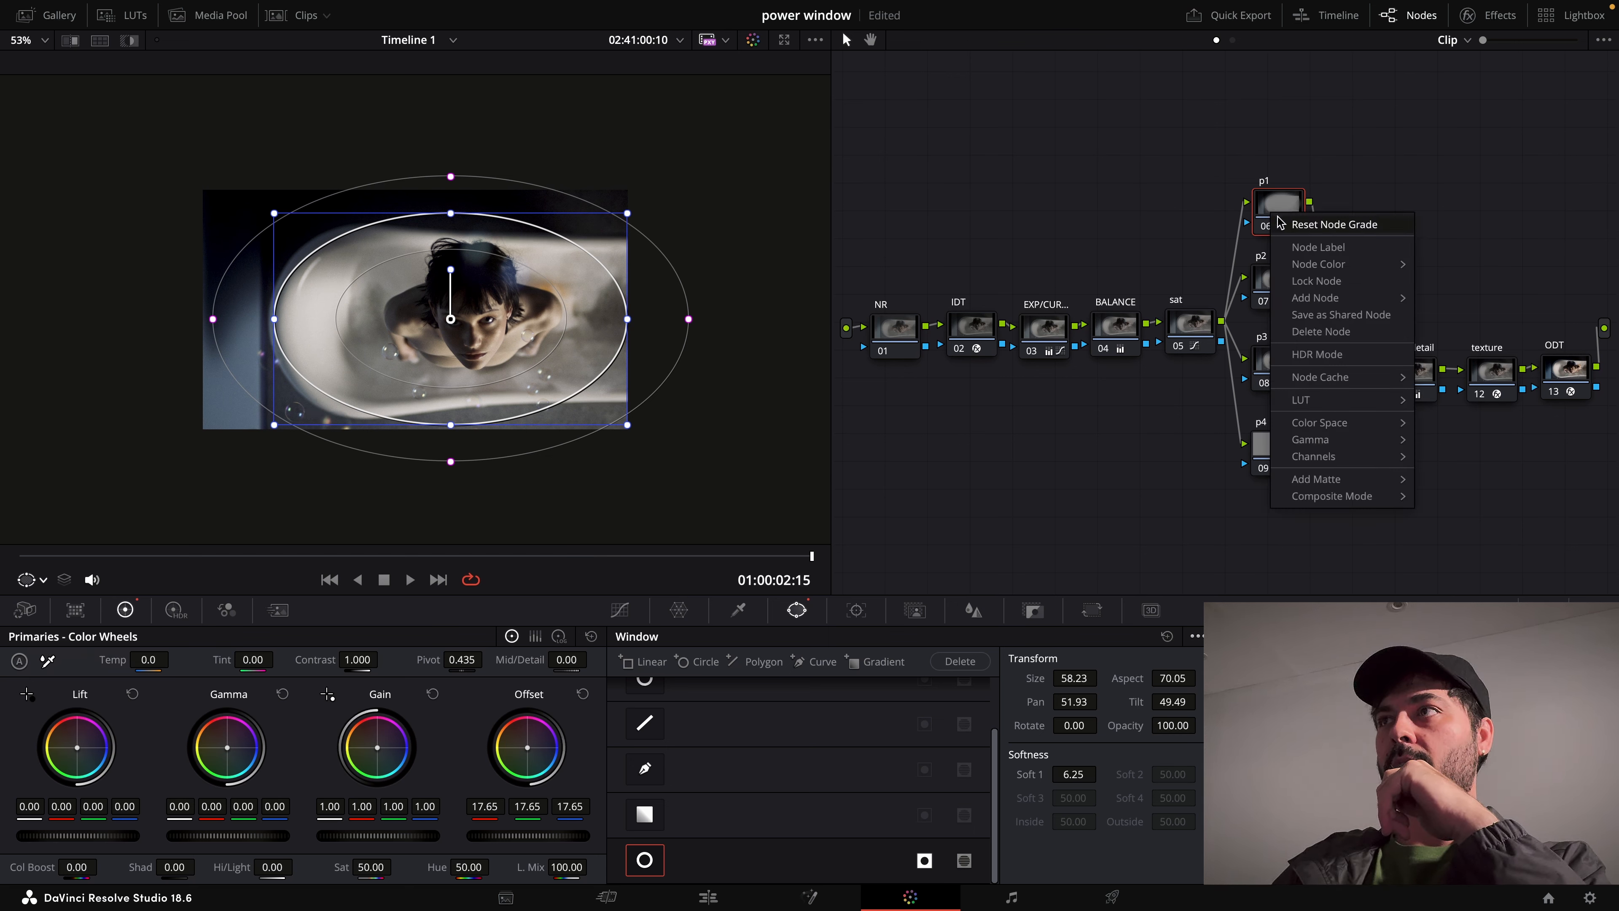
pyautogui.click(1300, 220)
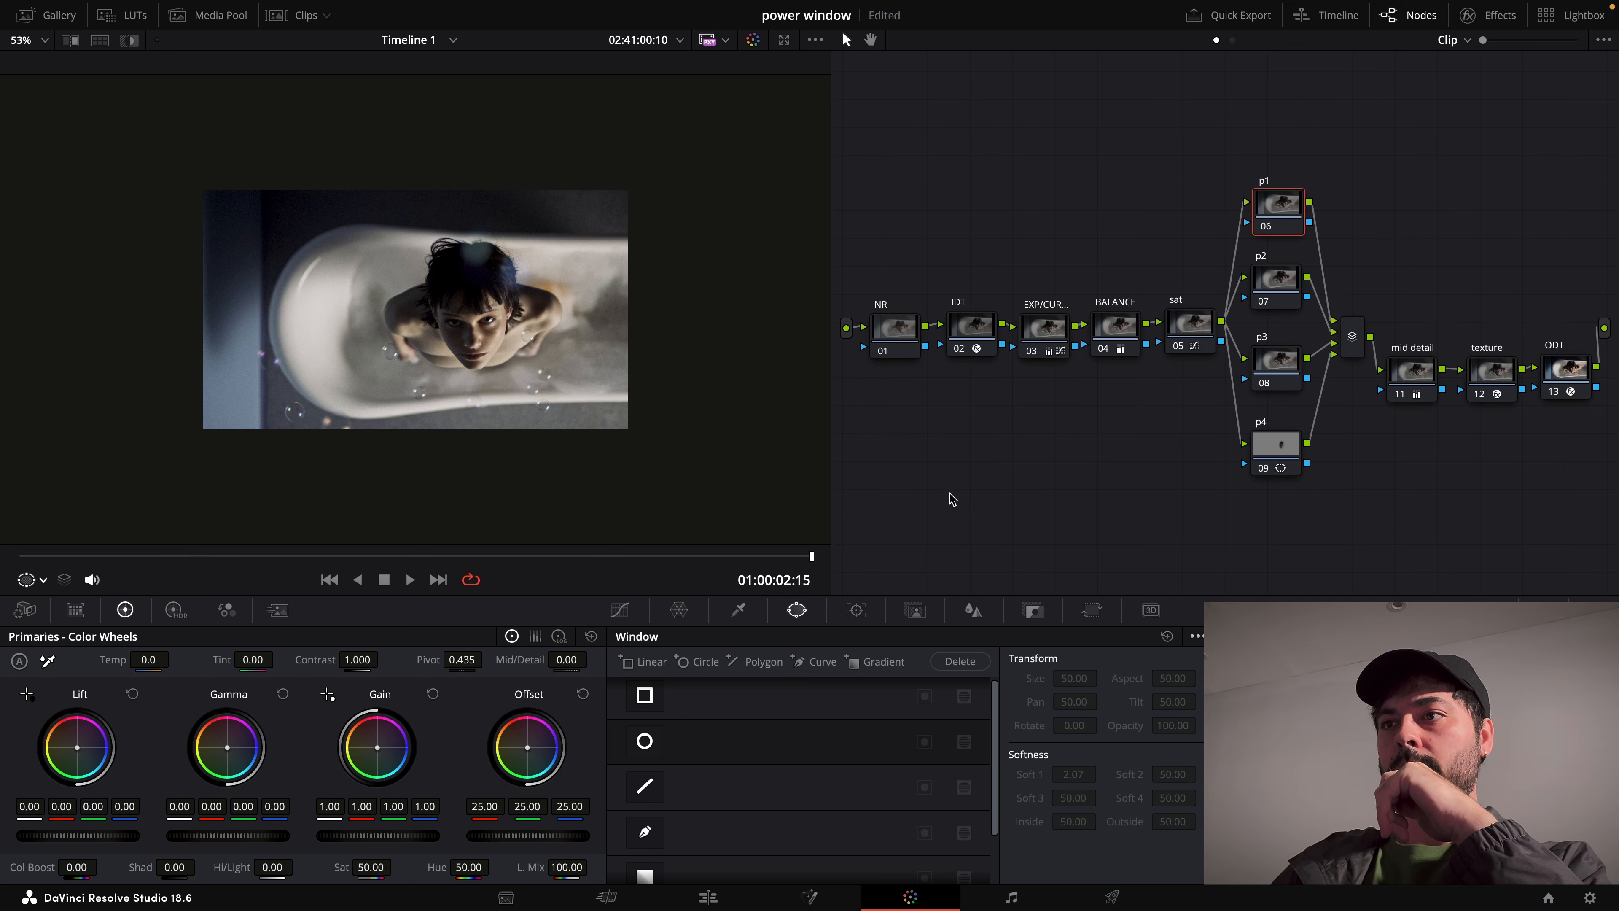
pyautogui.click(880, 662)
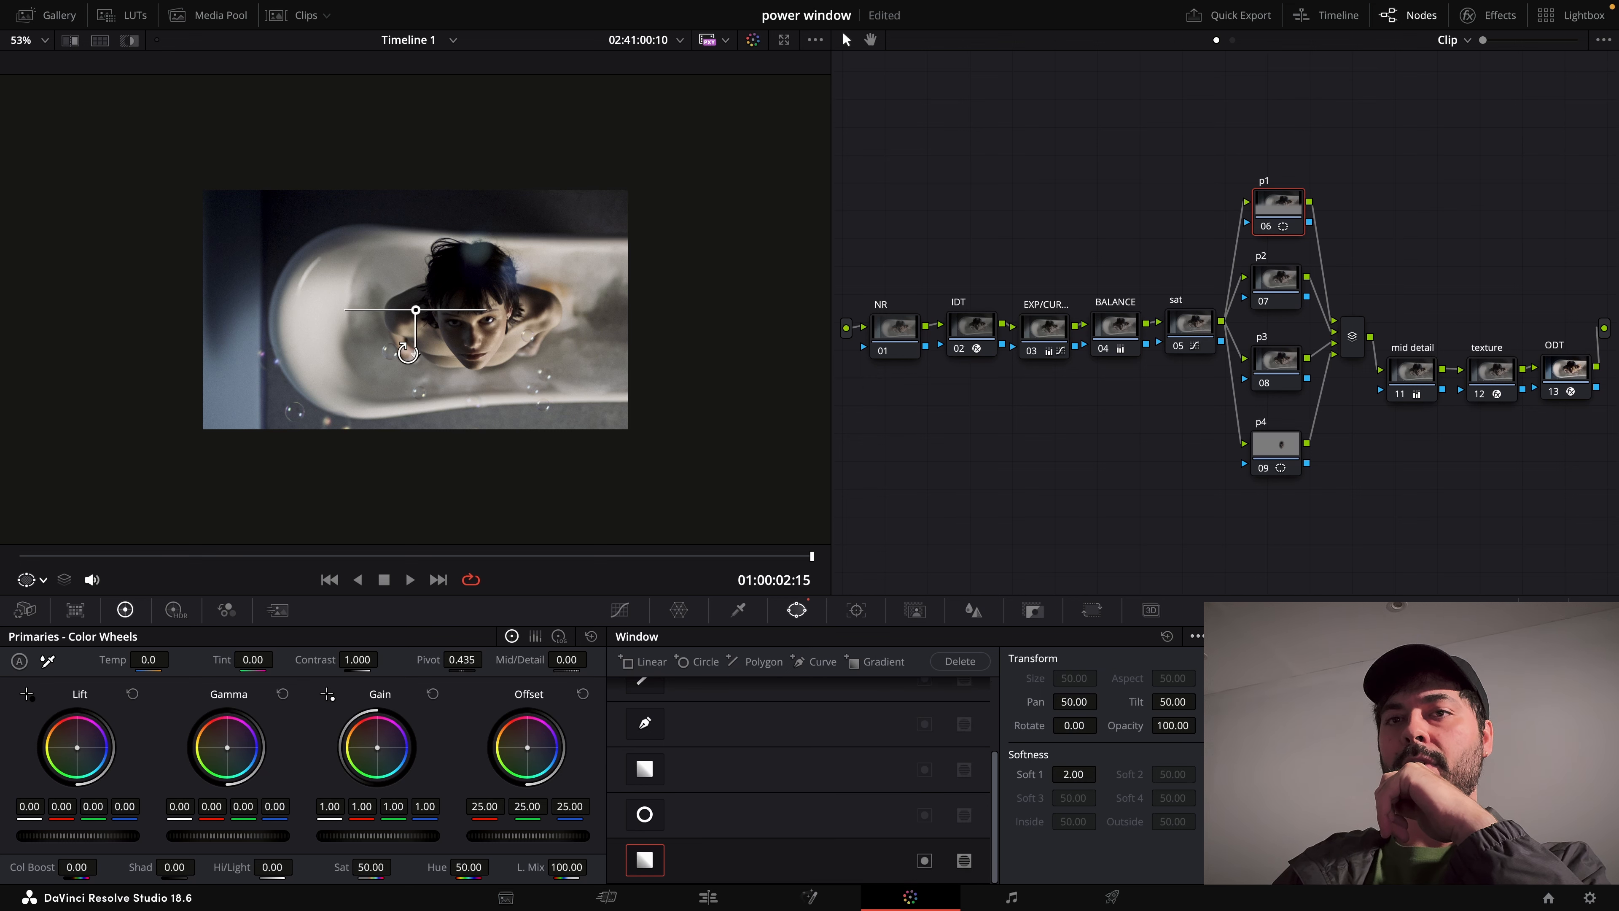
# In the enlarged viewer, rotate the gradient to point right, move its origin beyond the image's left edge, and lengthen its falloff toward the woman.
pyautogui.scroll(5, 408, 350)
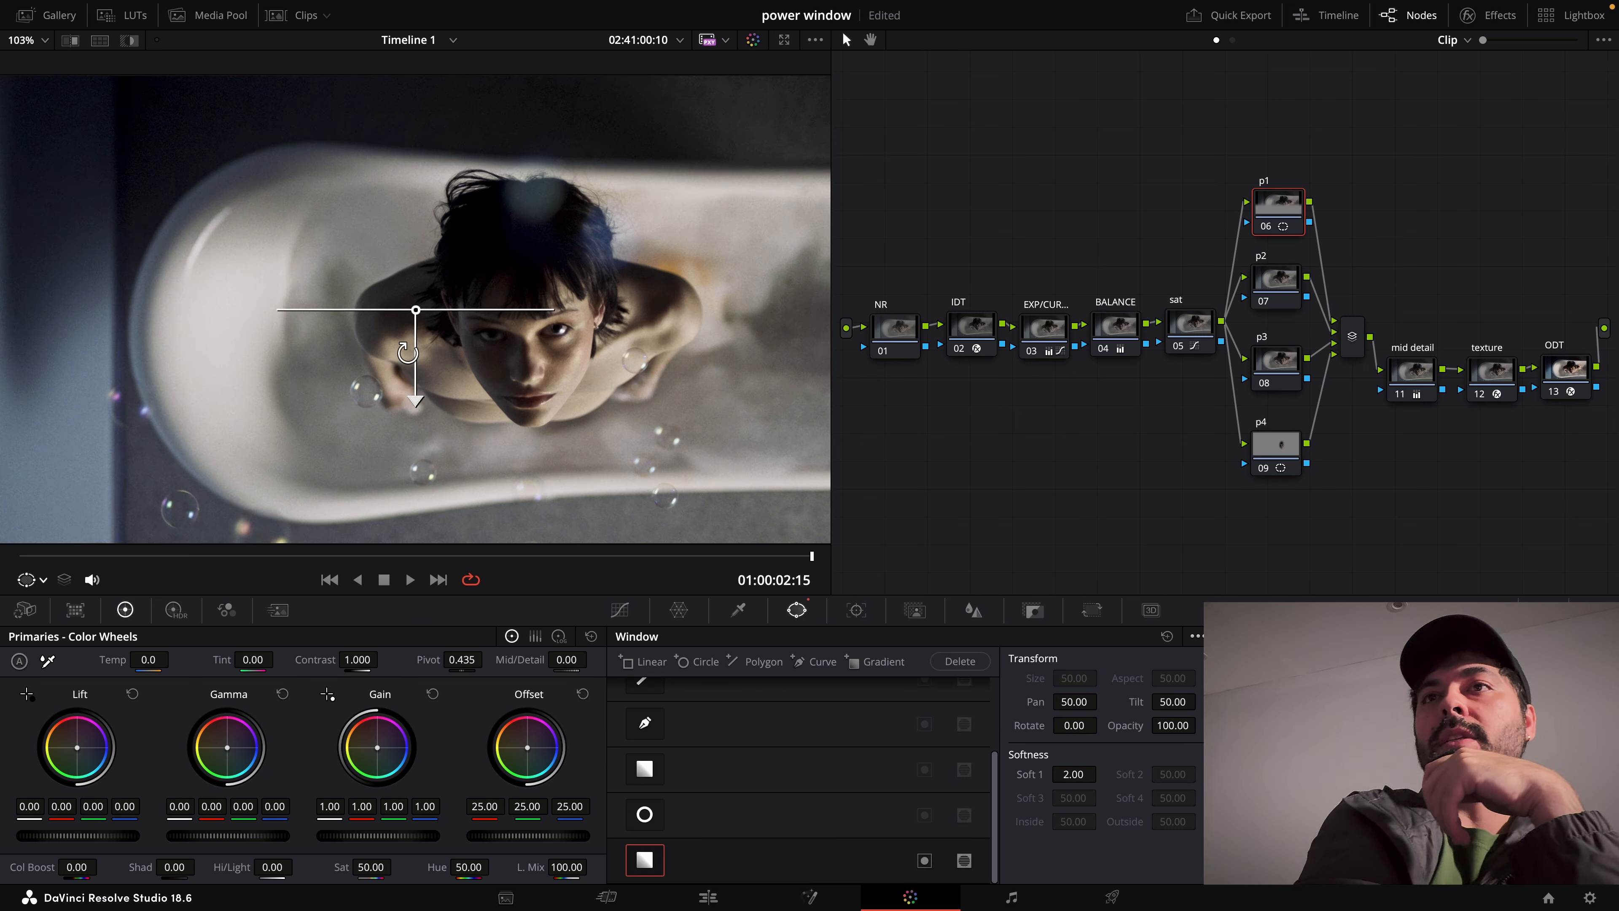
pyautogui.scroll(1, 408, 352)
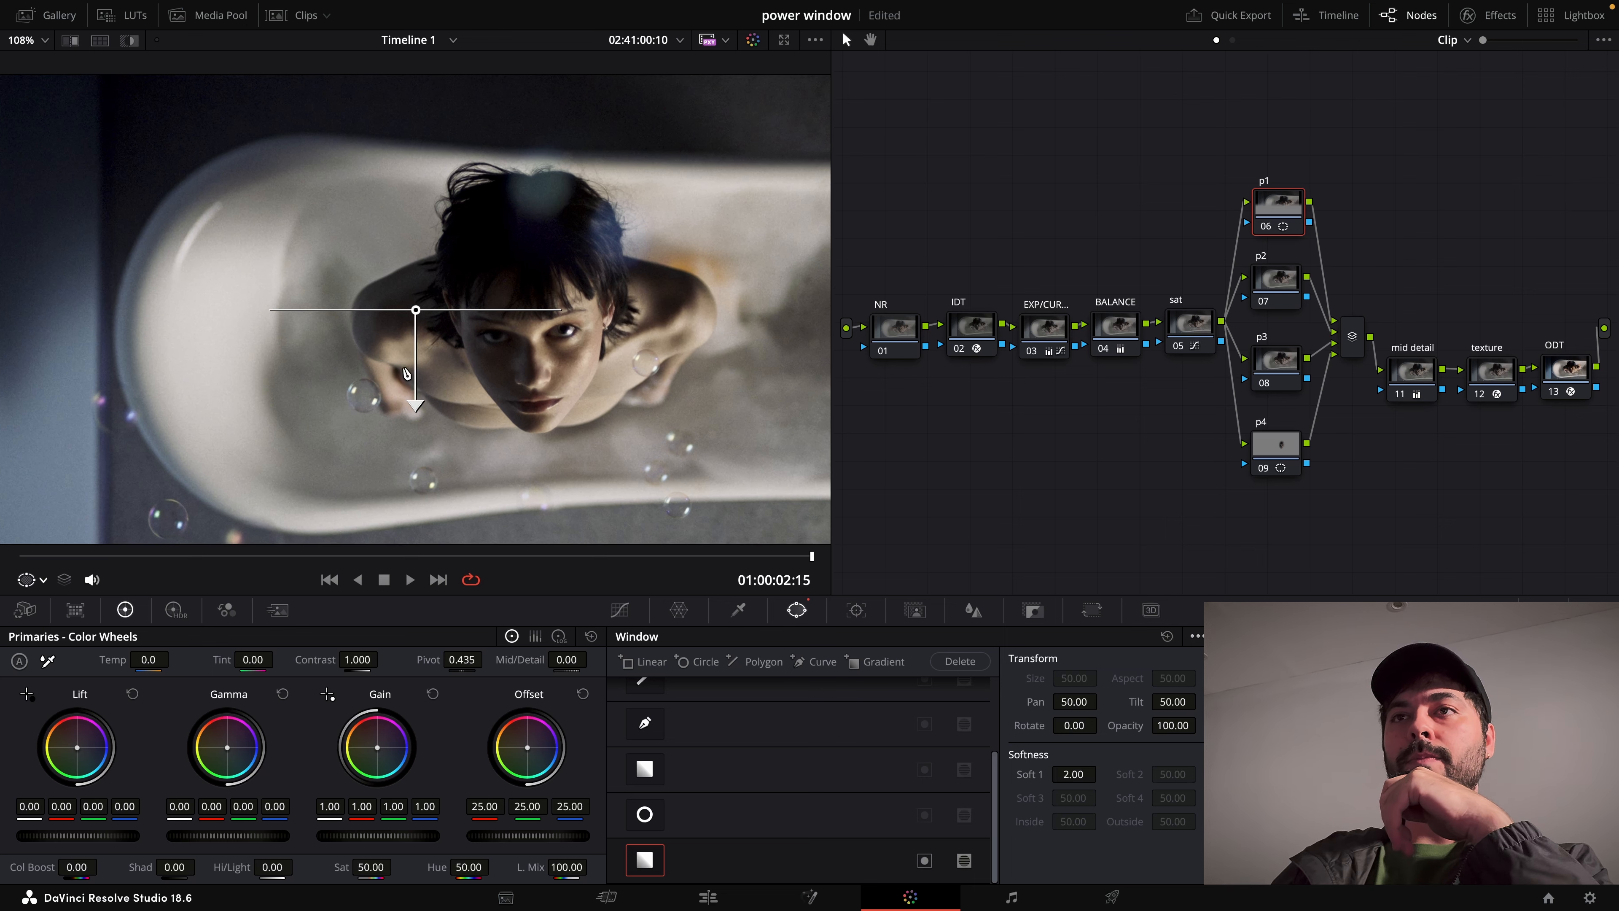
pyautogui.hotkey('alt', 'f')
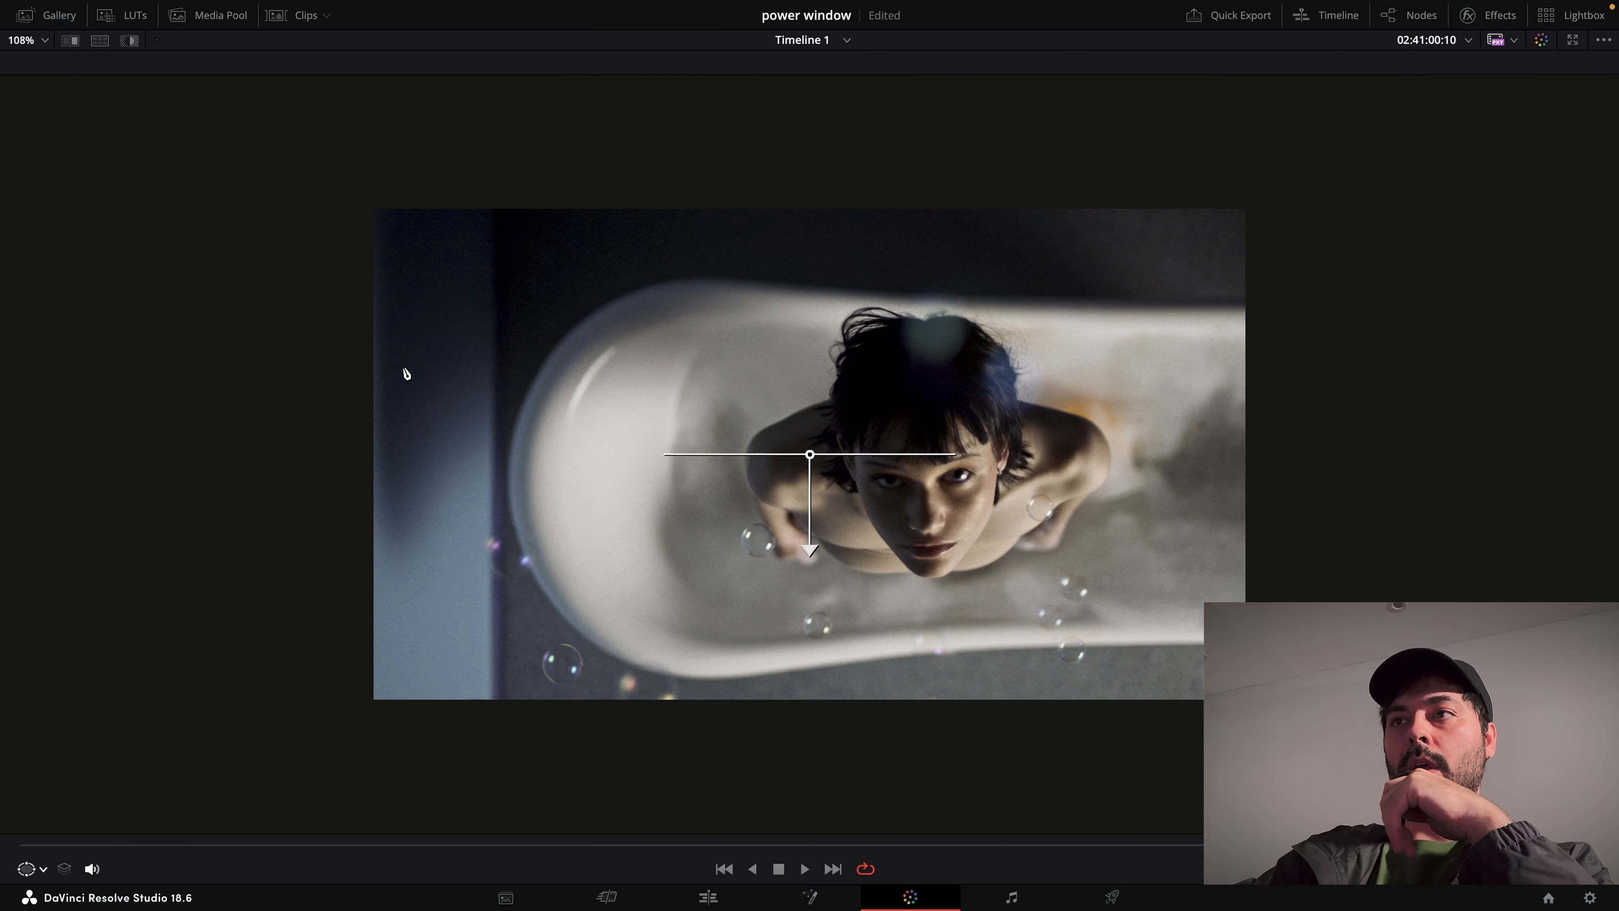
pyautogui.scroll(-2, 407, 373)
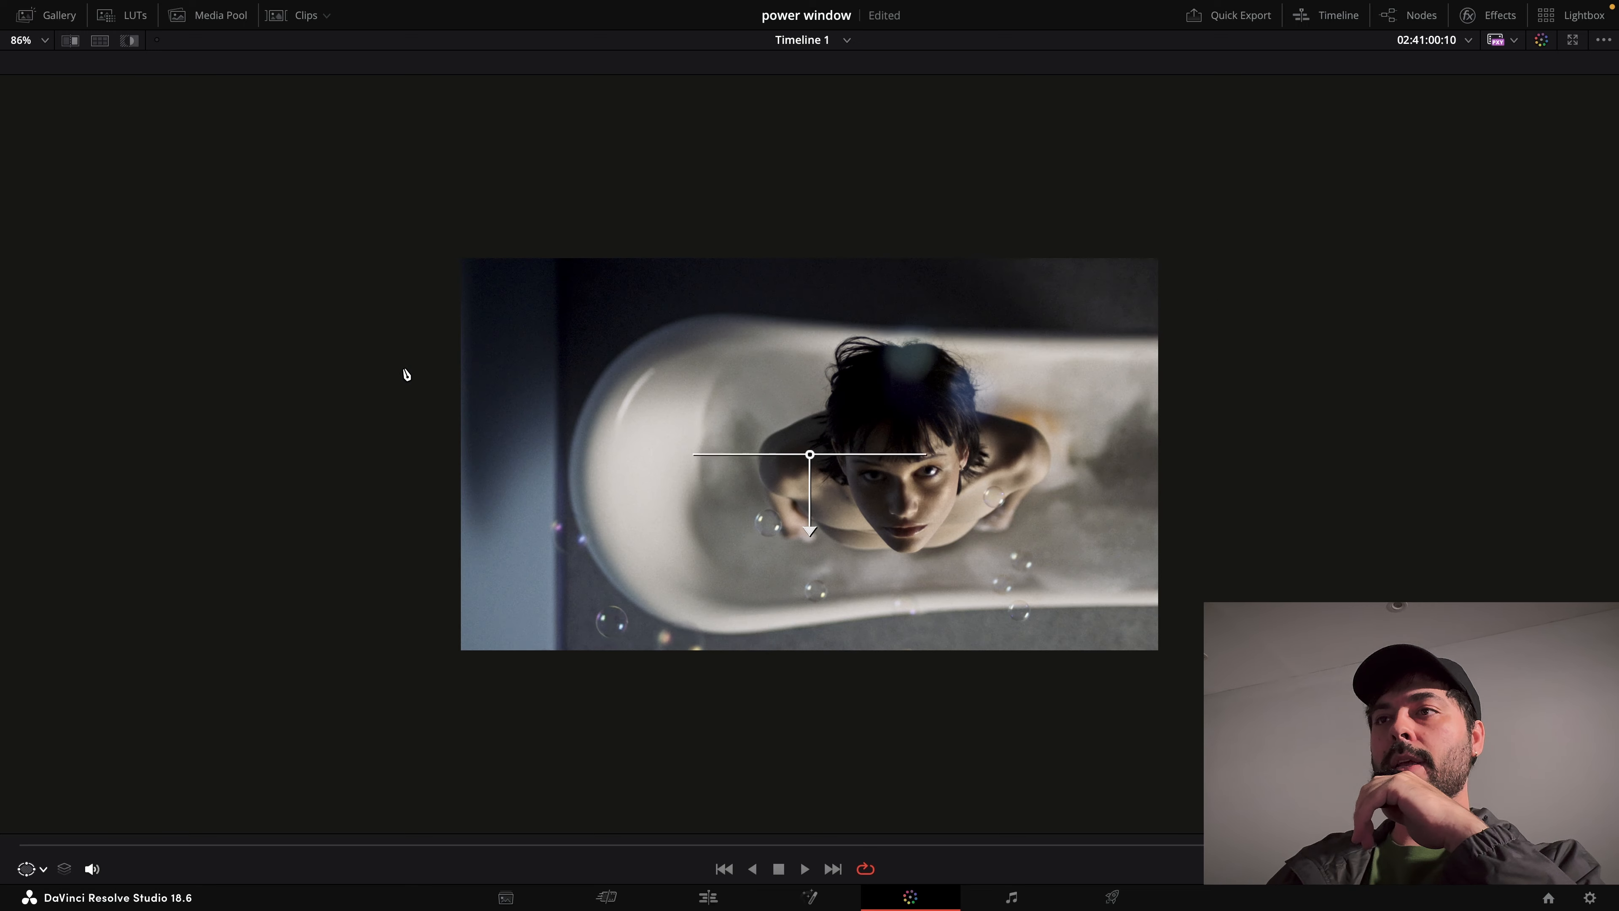
pyautogui.moveTo(811, 534); pyautogui.dragTo(1140, 454)
pyautogui.moveTo(811, 456); pyautogui.dragTo(339, 457)
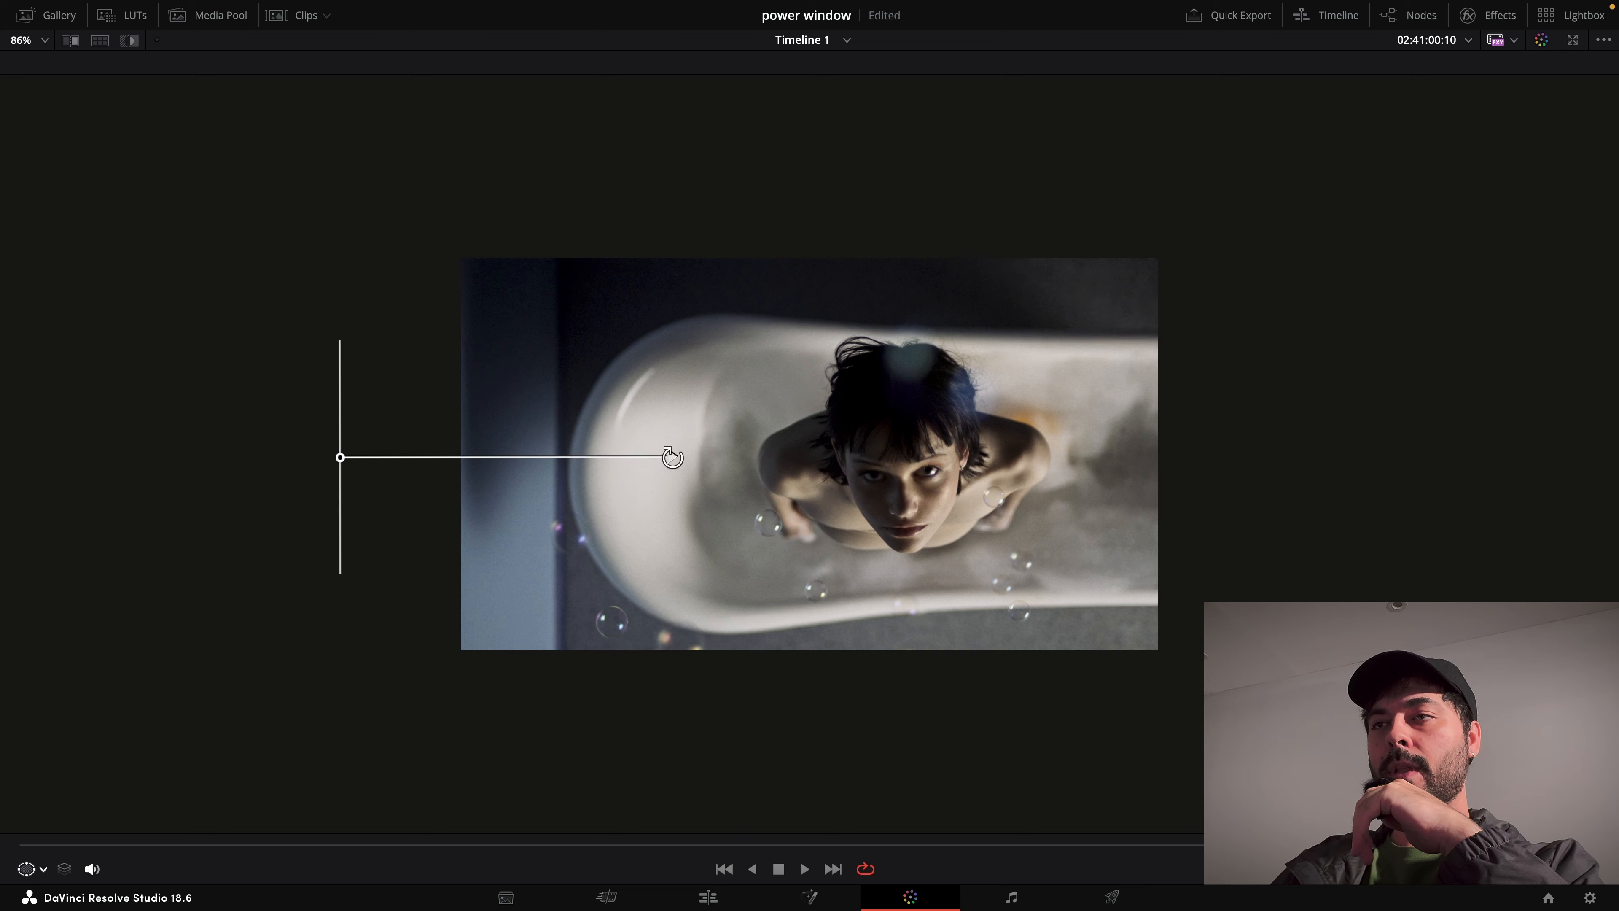
pyautogui.moveTo(674, 458); pyautogui.dragTo(731, 461)
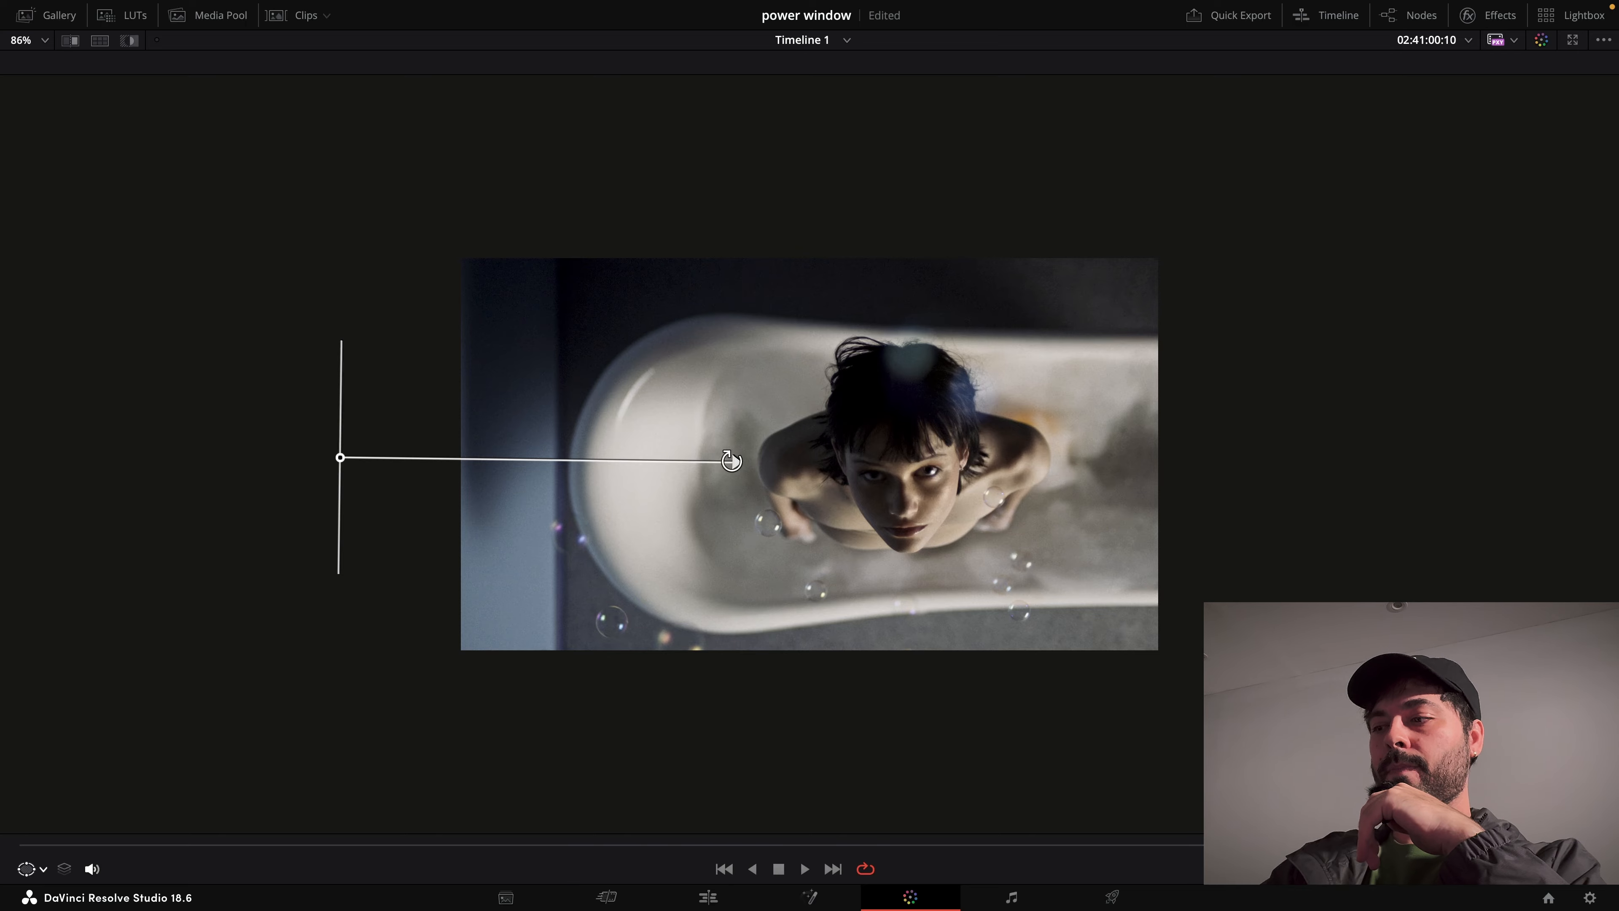
# Leave the enlarged viewer, lower node p1's offset to 20.05, and extend the gradient's falloff to the woman's face with softness about 14.96.
pyautogui.hotkey('alt', 'f')
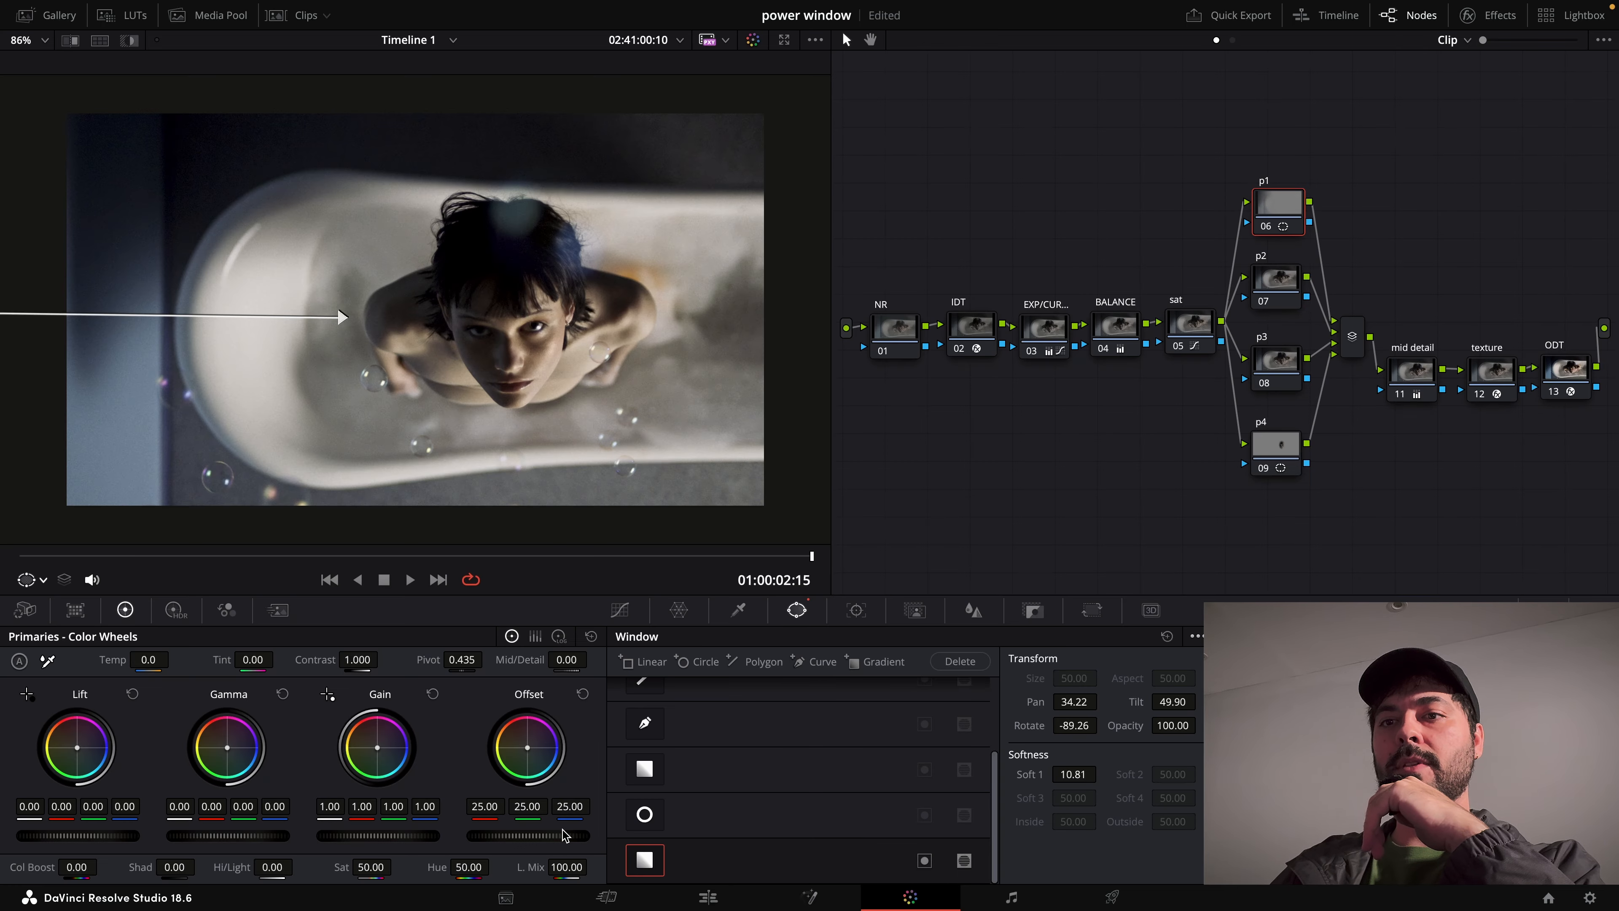
pyautogui.moveTo(563, 836); pyautogui.dragTo(535, 836)
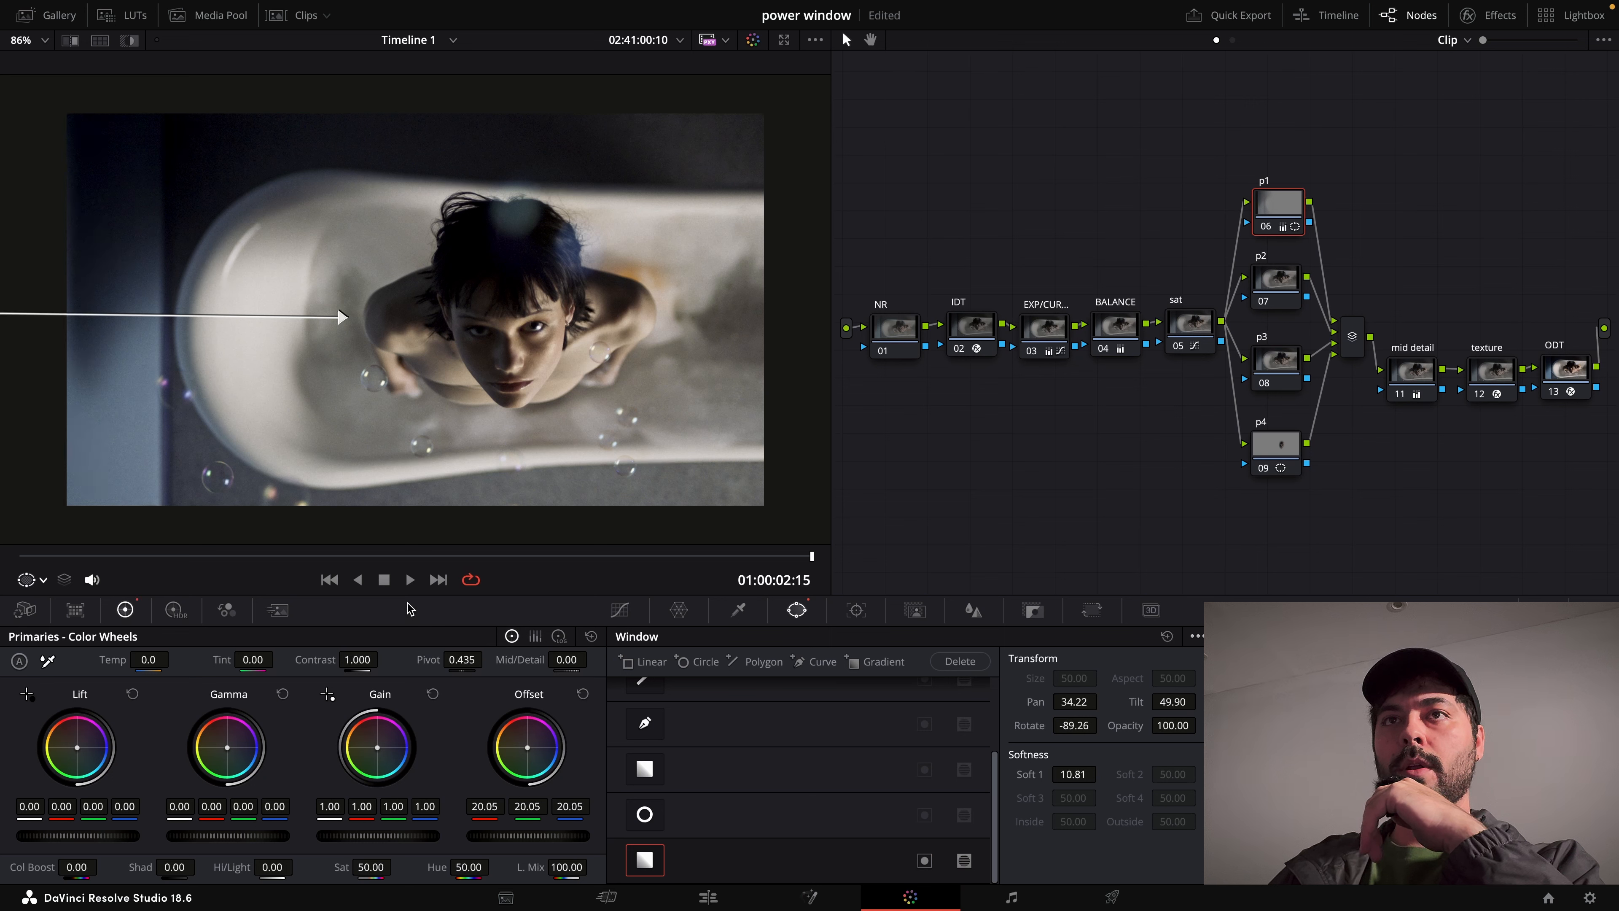
pyautogui.moveTo(342, 316); pyautogui.dragTo(488, 313)
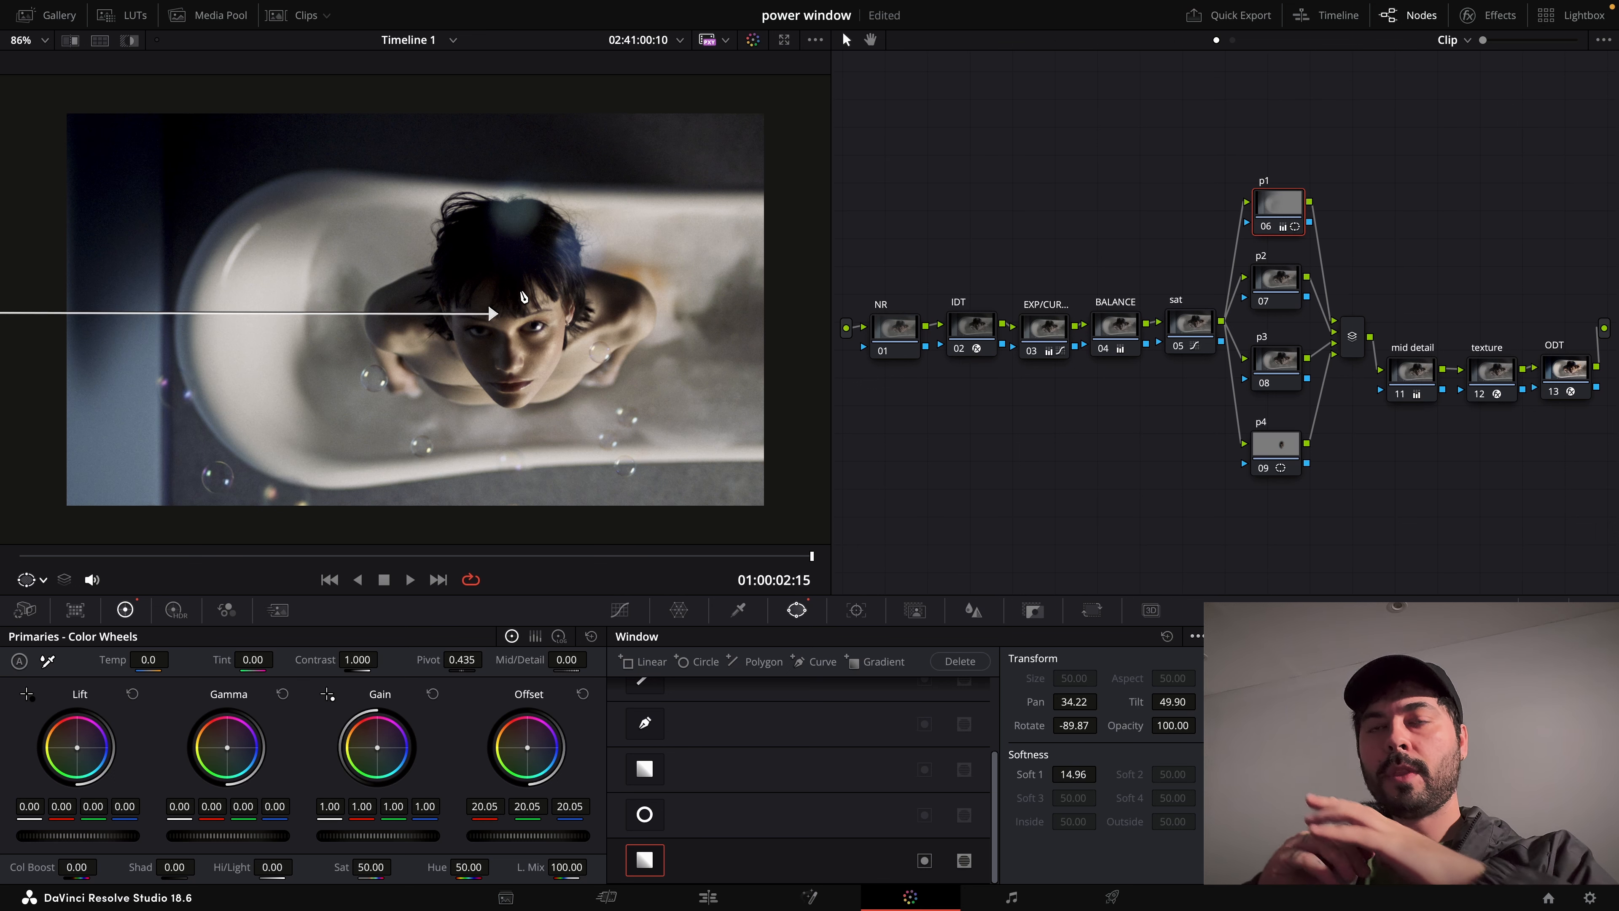
# Add a second gradient window to node p1, originating beyond the image's right edge and pointing left at the face, rotated about 90.74 with softness 6.70.
pyautogui.scroll(-2, 522, 297)
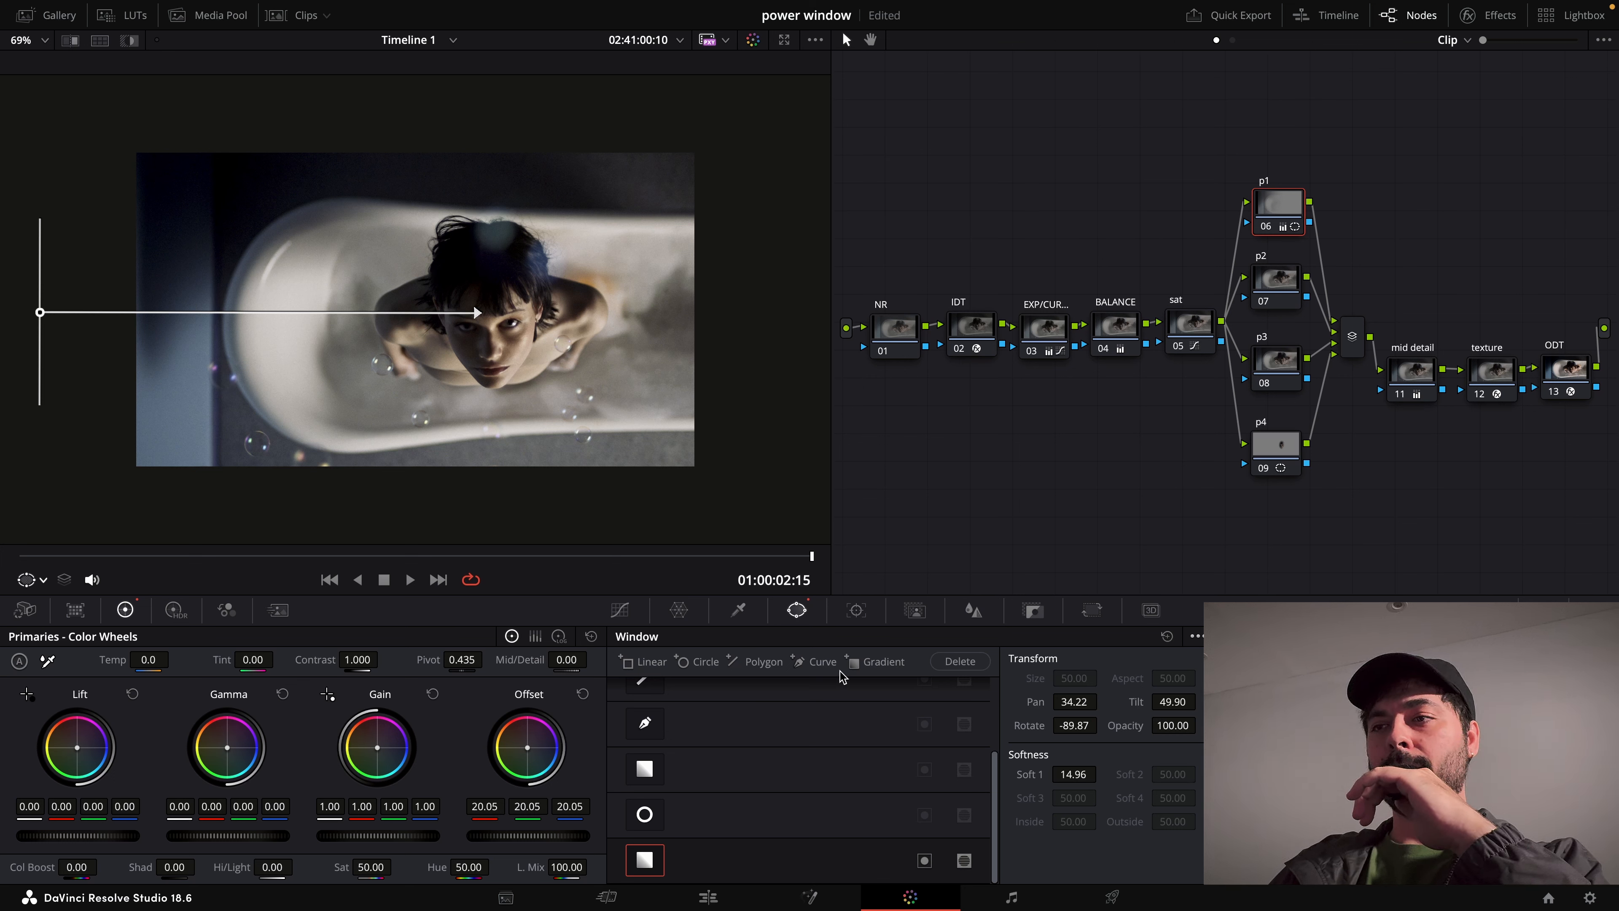
pyautogui.click(851, 669)
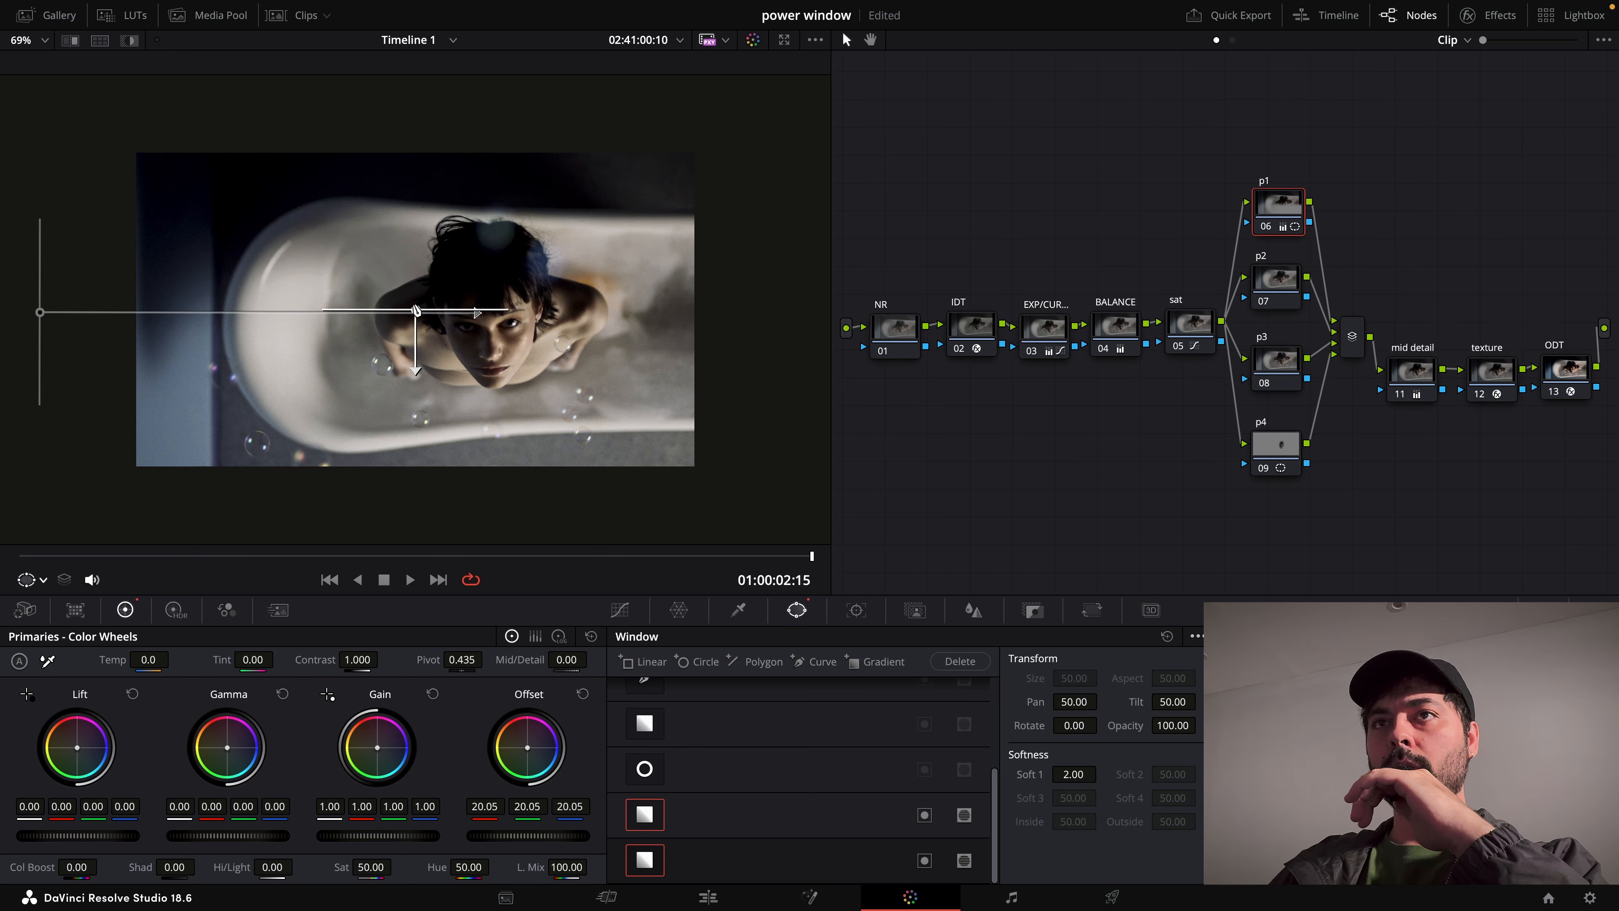
pyautogui.moveTo(415, 311); pyautogui.dragTo(740, 300)
pyautogui.moveTo(743, 358); pyautogui.dragTo(540, 301)
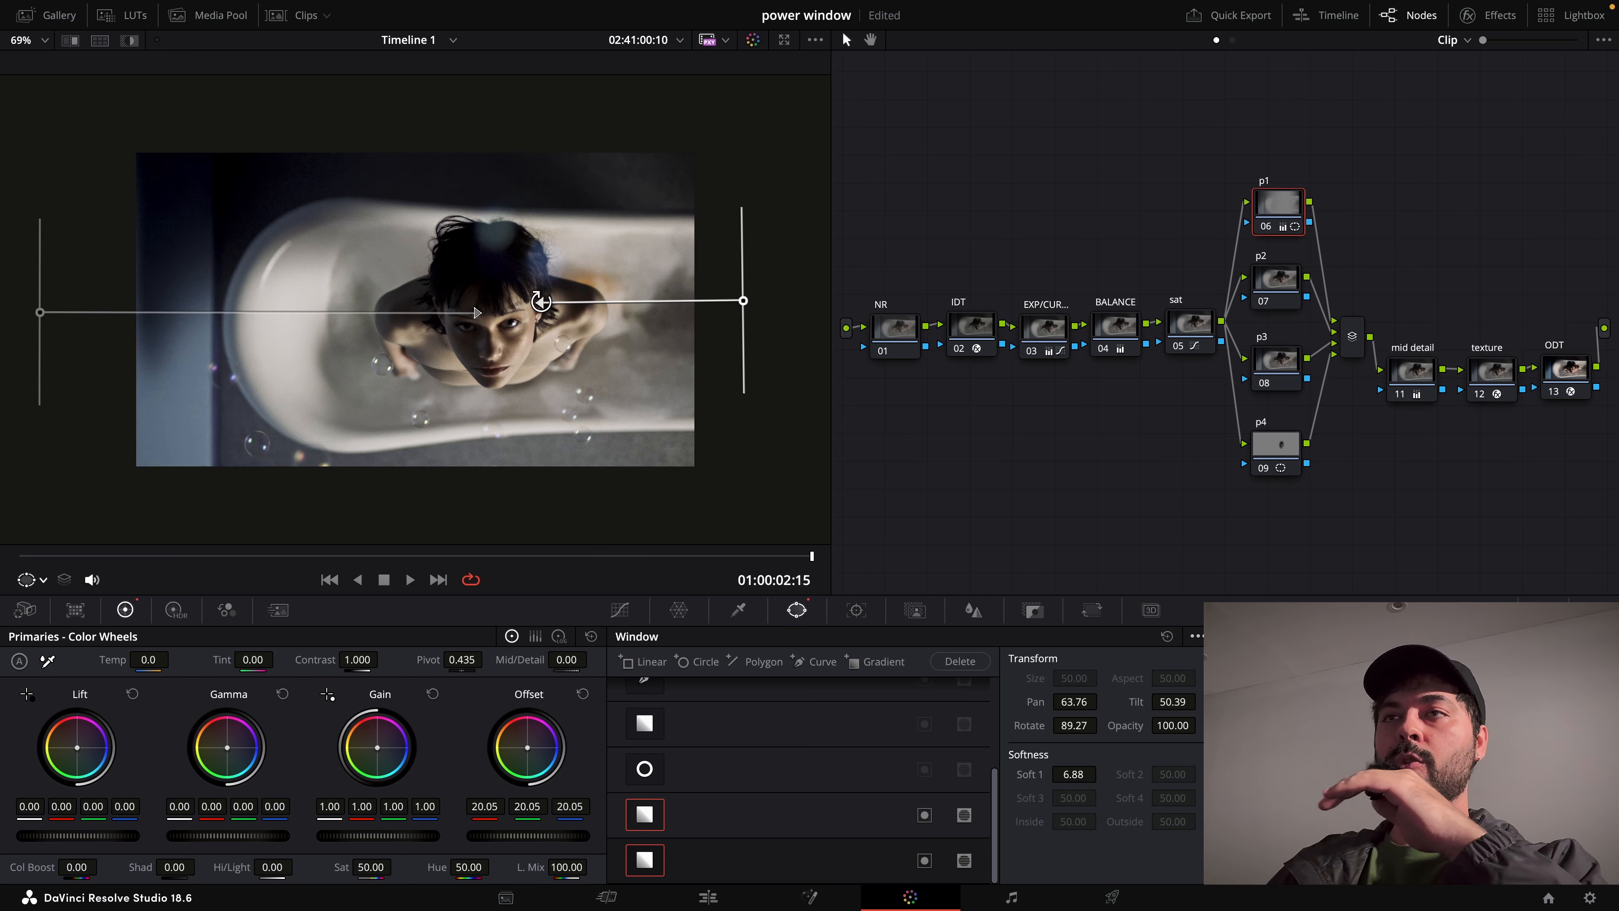
pyautogui.moveTo(744, 305)
pyautogui.mouseDown()
pyautogui.moveTo(798, 339)
pyautogui.moveTo(725, 321)
pyautogui.mouseUp()
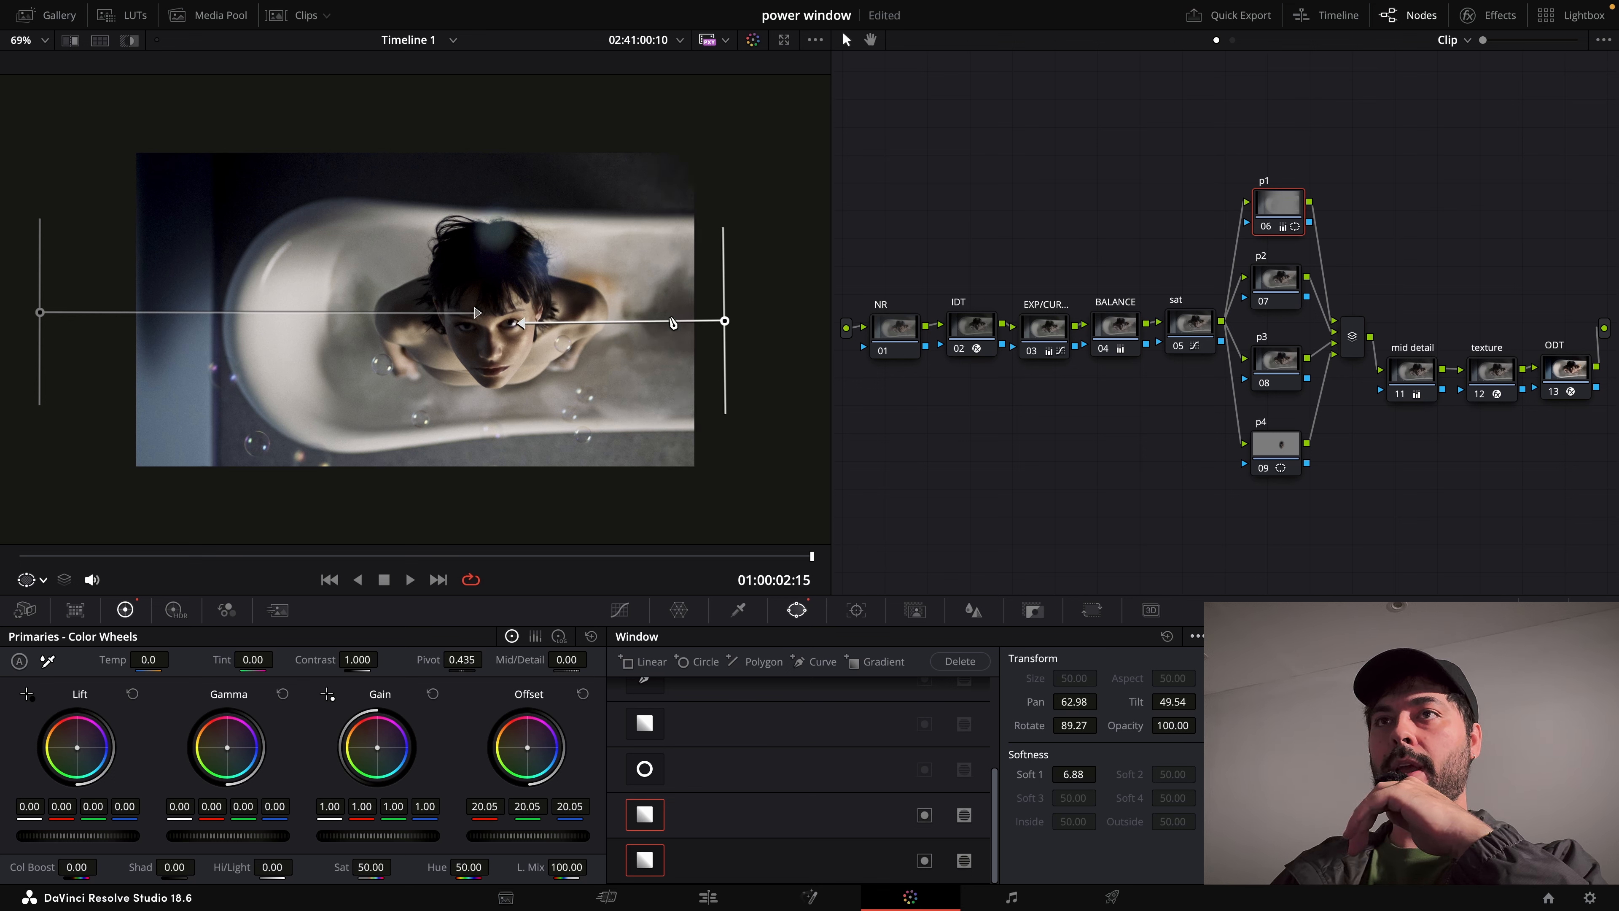
pyautogui.moveTo(523, 319); pyautogui.dragTo(523, 317)
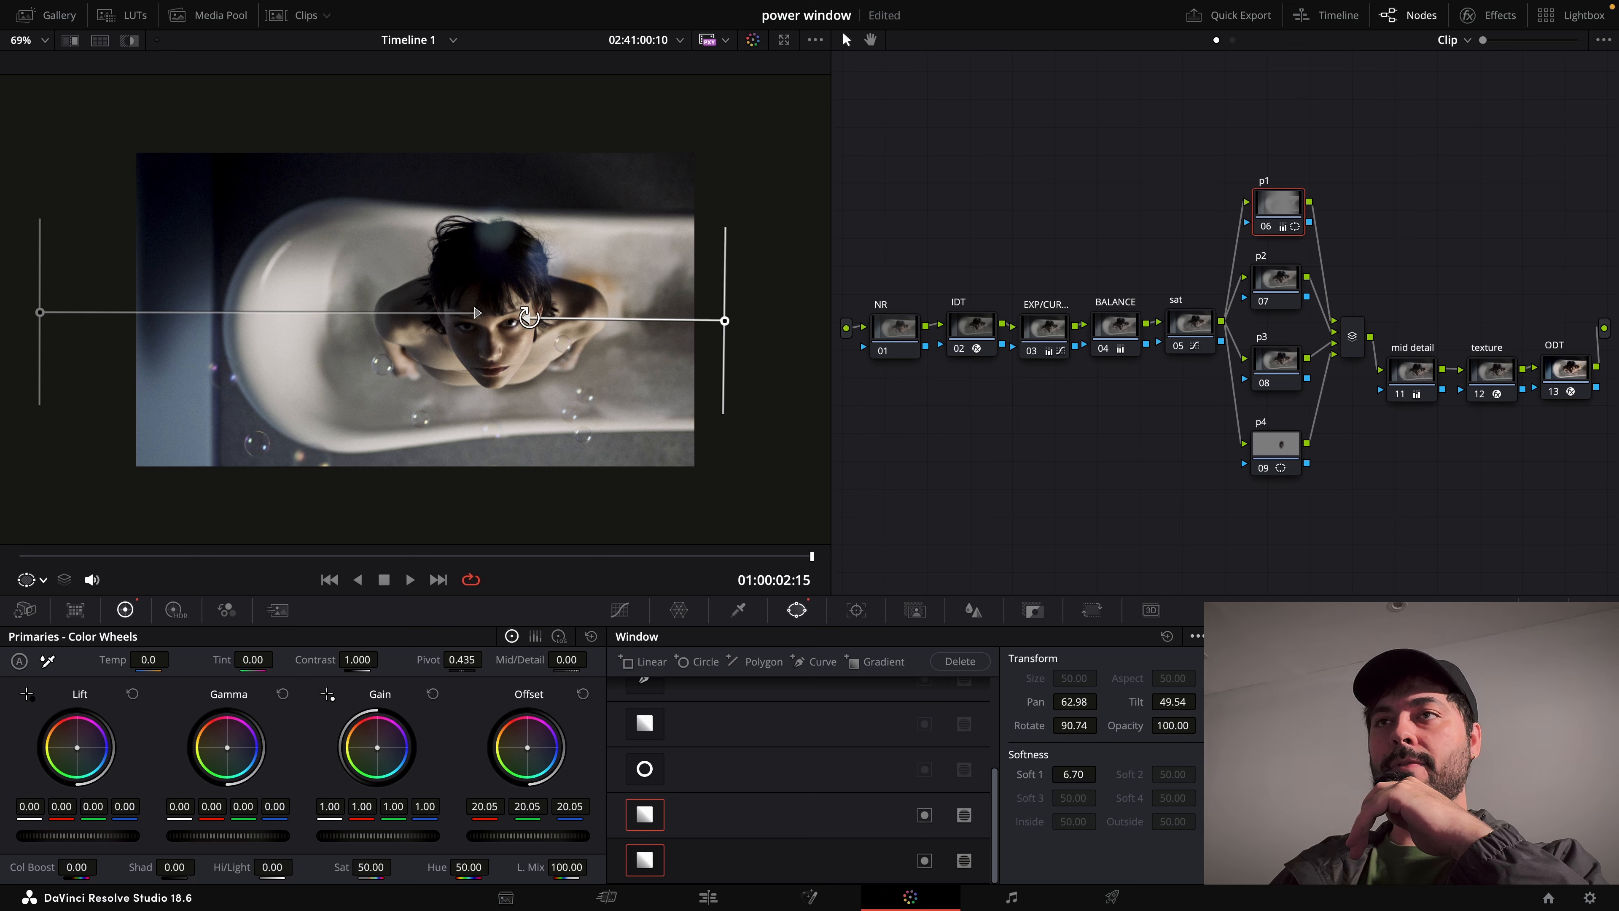
pyautogui.moveTo(726, 322); pyautogui.dragTo(716, 324)
# Select node p2 to hide the window outlines and compare the image with p1 off and on.
pyautogui.click(1261, 295)
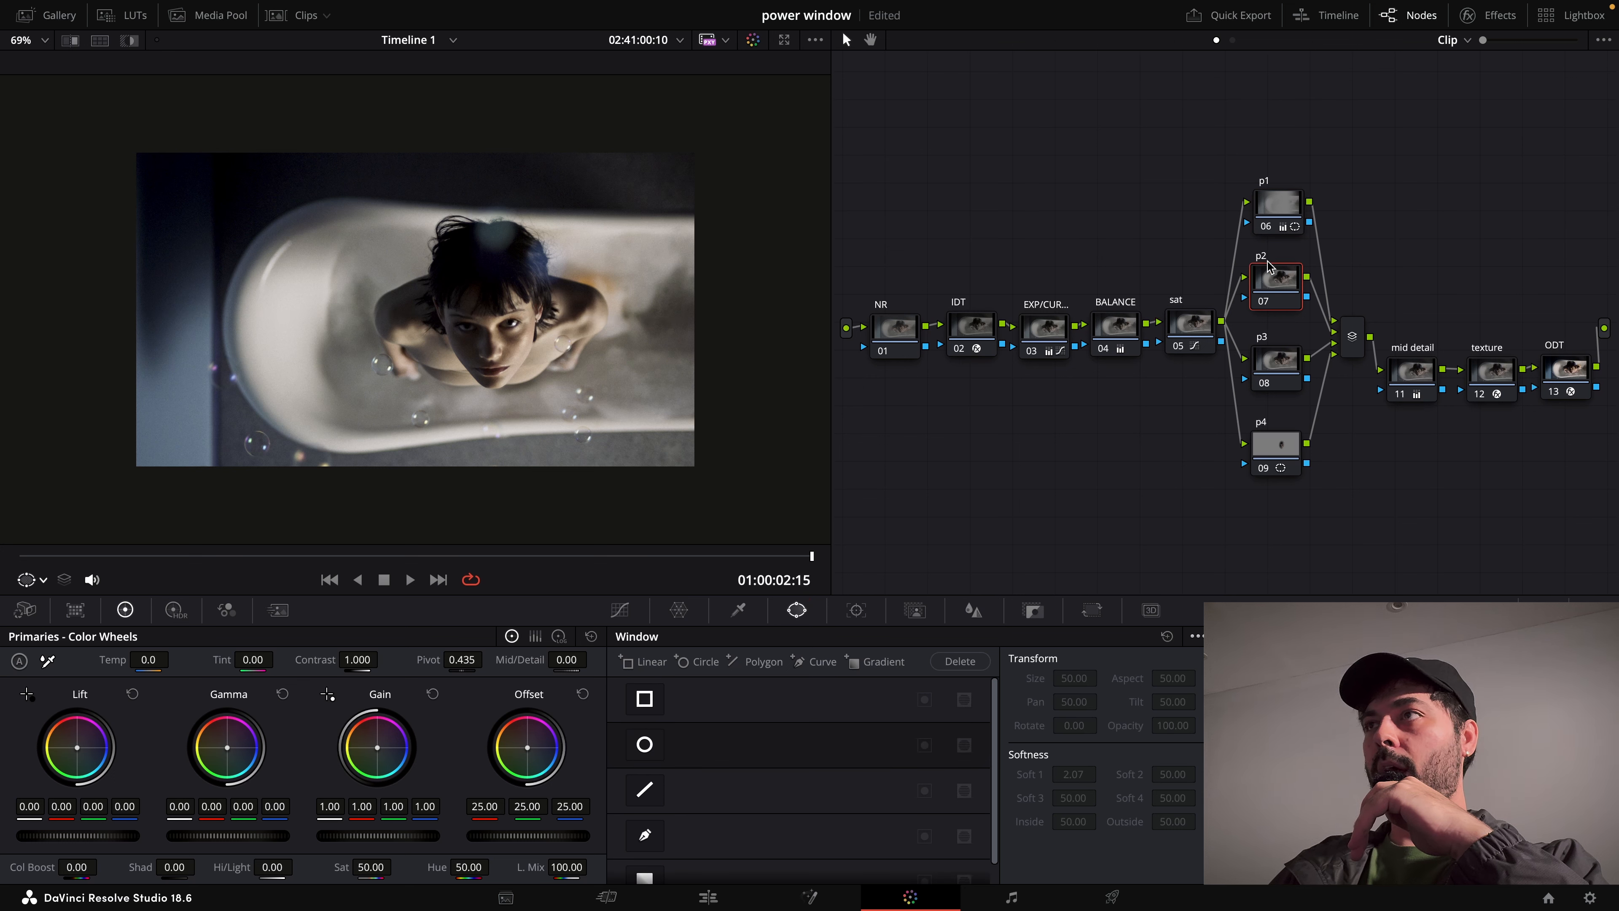
pyautogui.click(1266, 227)
pyautogui.click(1266, 229)
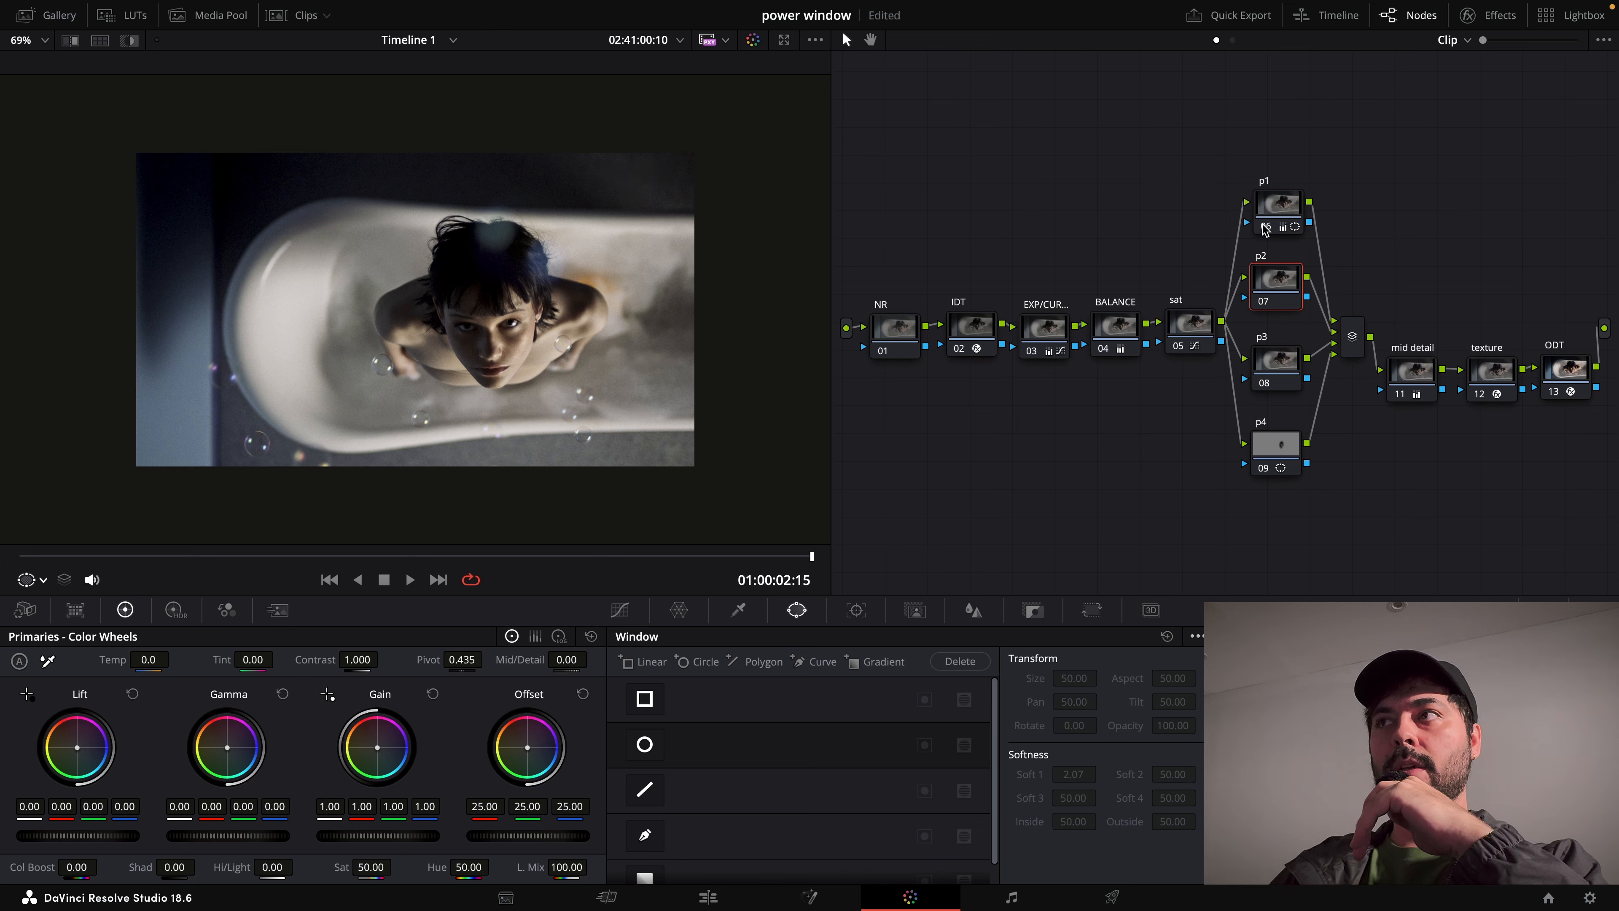
# Move node p1's left gradient inward to about pan 36.10 and tilt 49.72, and check the image without the window outlines.
pyautogui.click(1277, 205)
pyautogui.moveTo(38, 312); pyautogui.dragTo(90, 319)
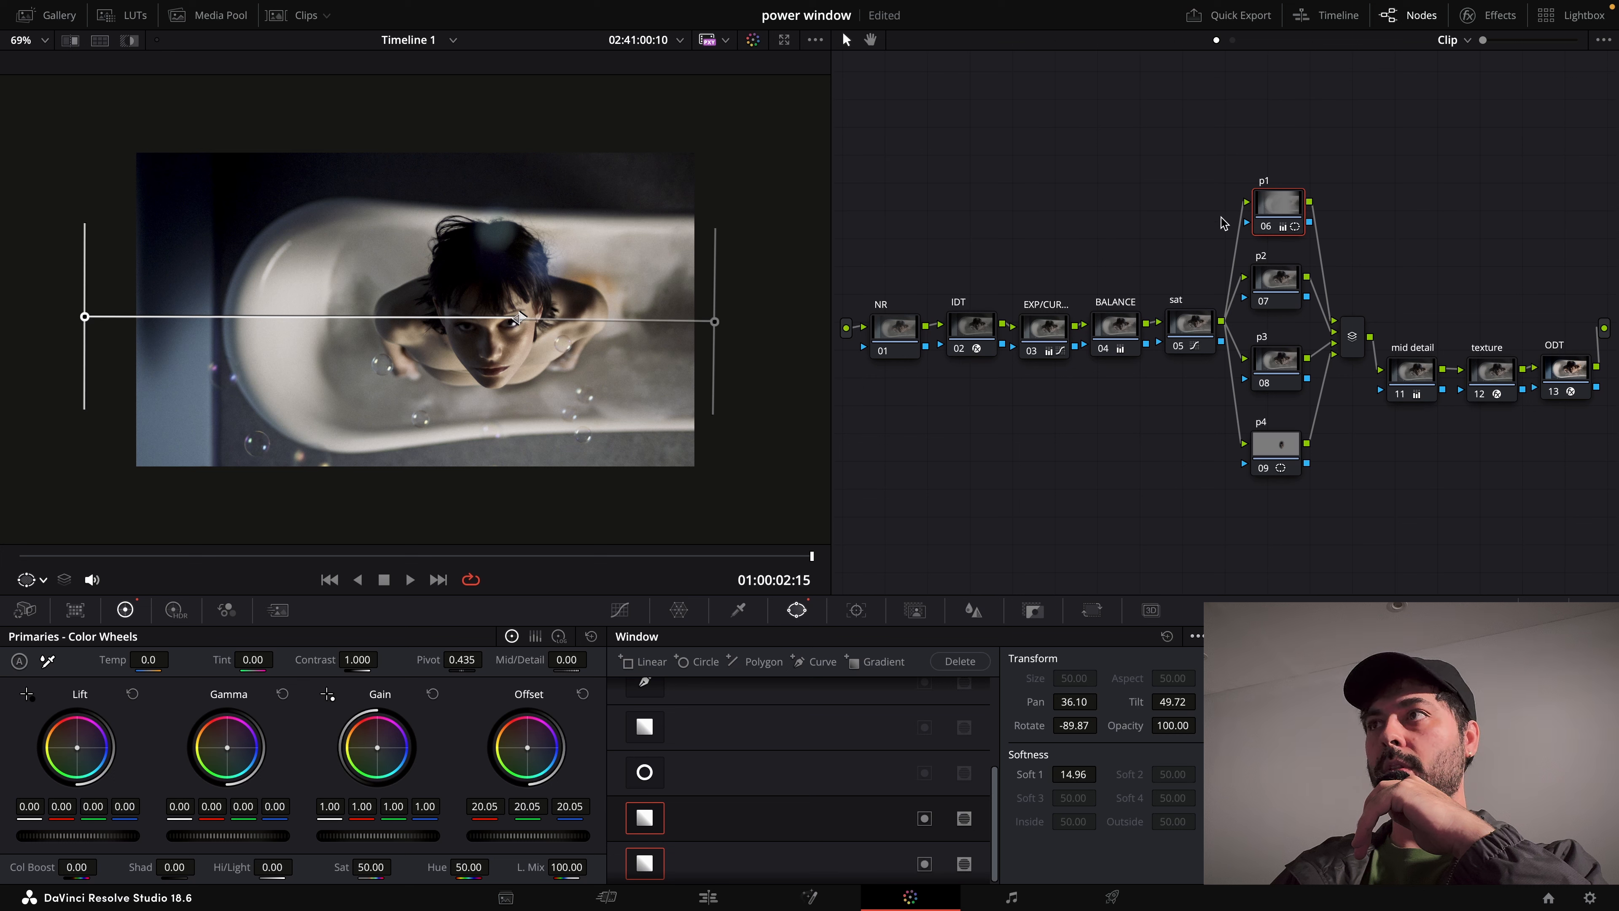
pyautogui.click(1269, 284)
pyautogui.click(1277, 206)
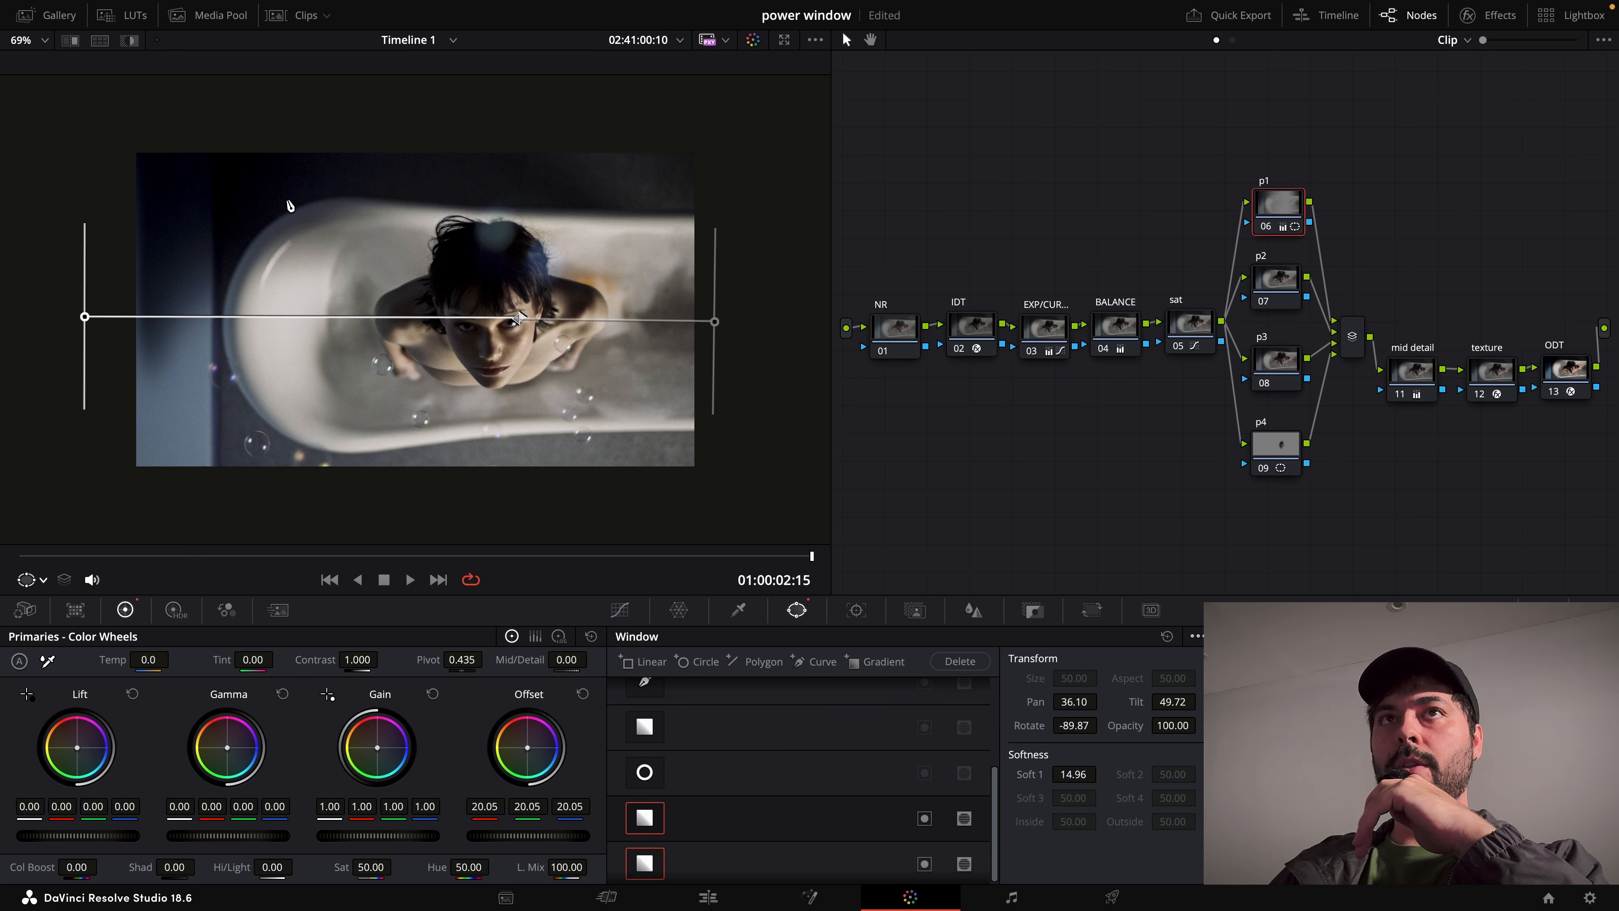
# With the highlight view on, move both p1 gradients closer to the image and shorten the left one's softness to about 14.01.
pyautogui.click(131, 41)
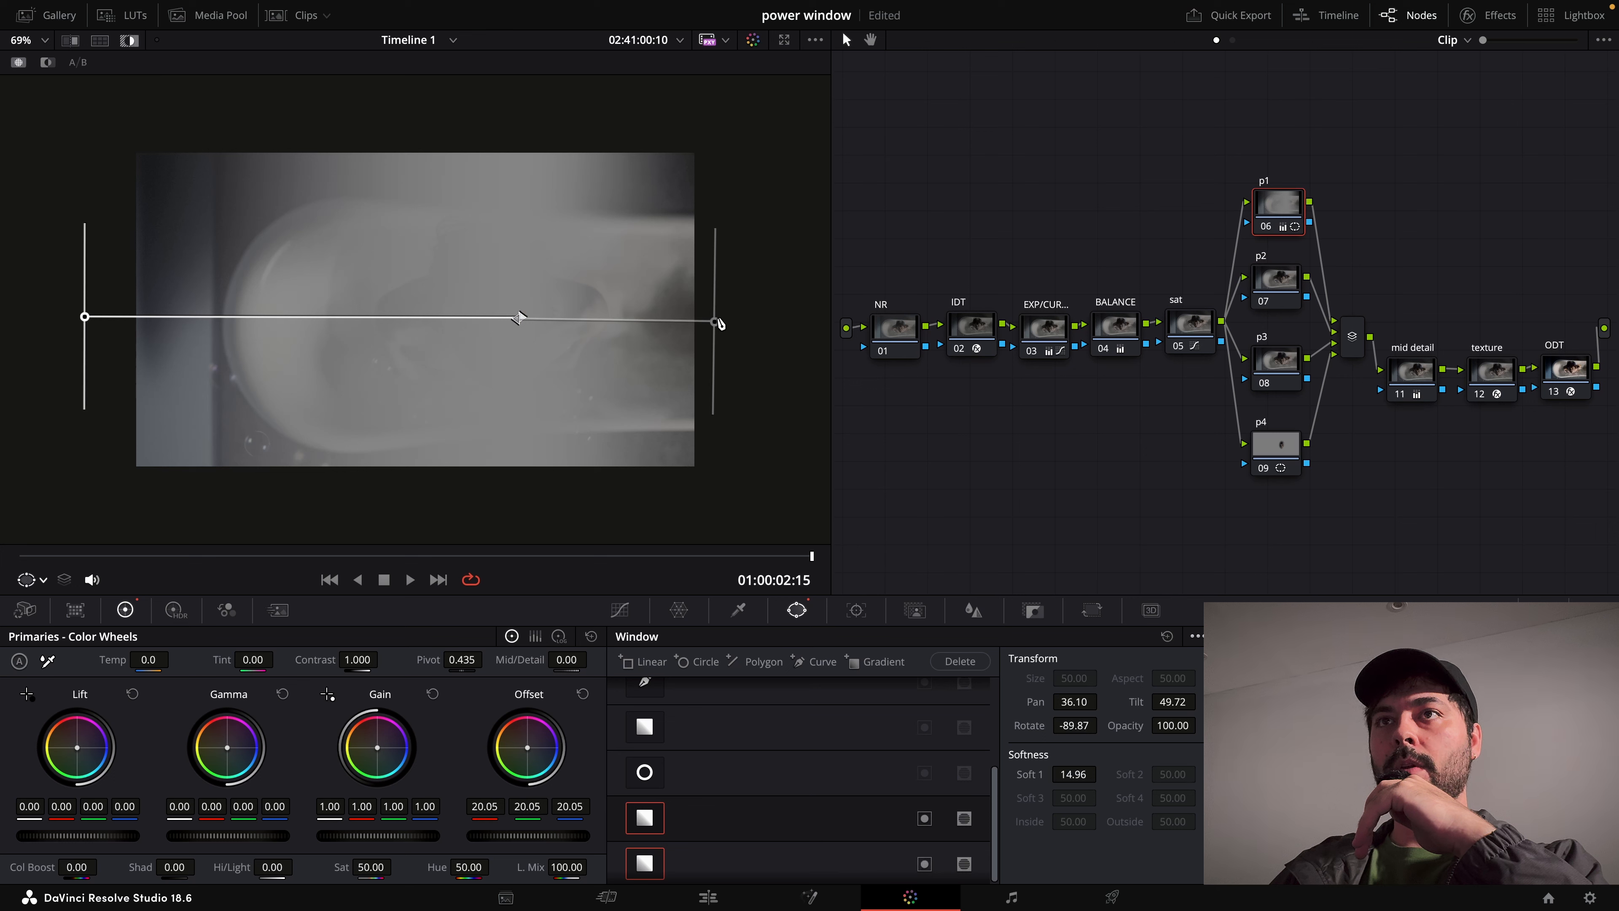
pyautogui.moveTo(708, 324); pyautogui.dragTo(701, 317)
pyautogui.moveTo(90, 316); pyautogui.dragTo(109, 319)
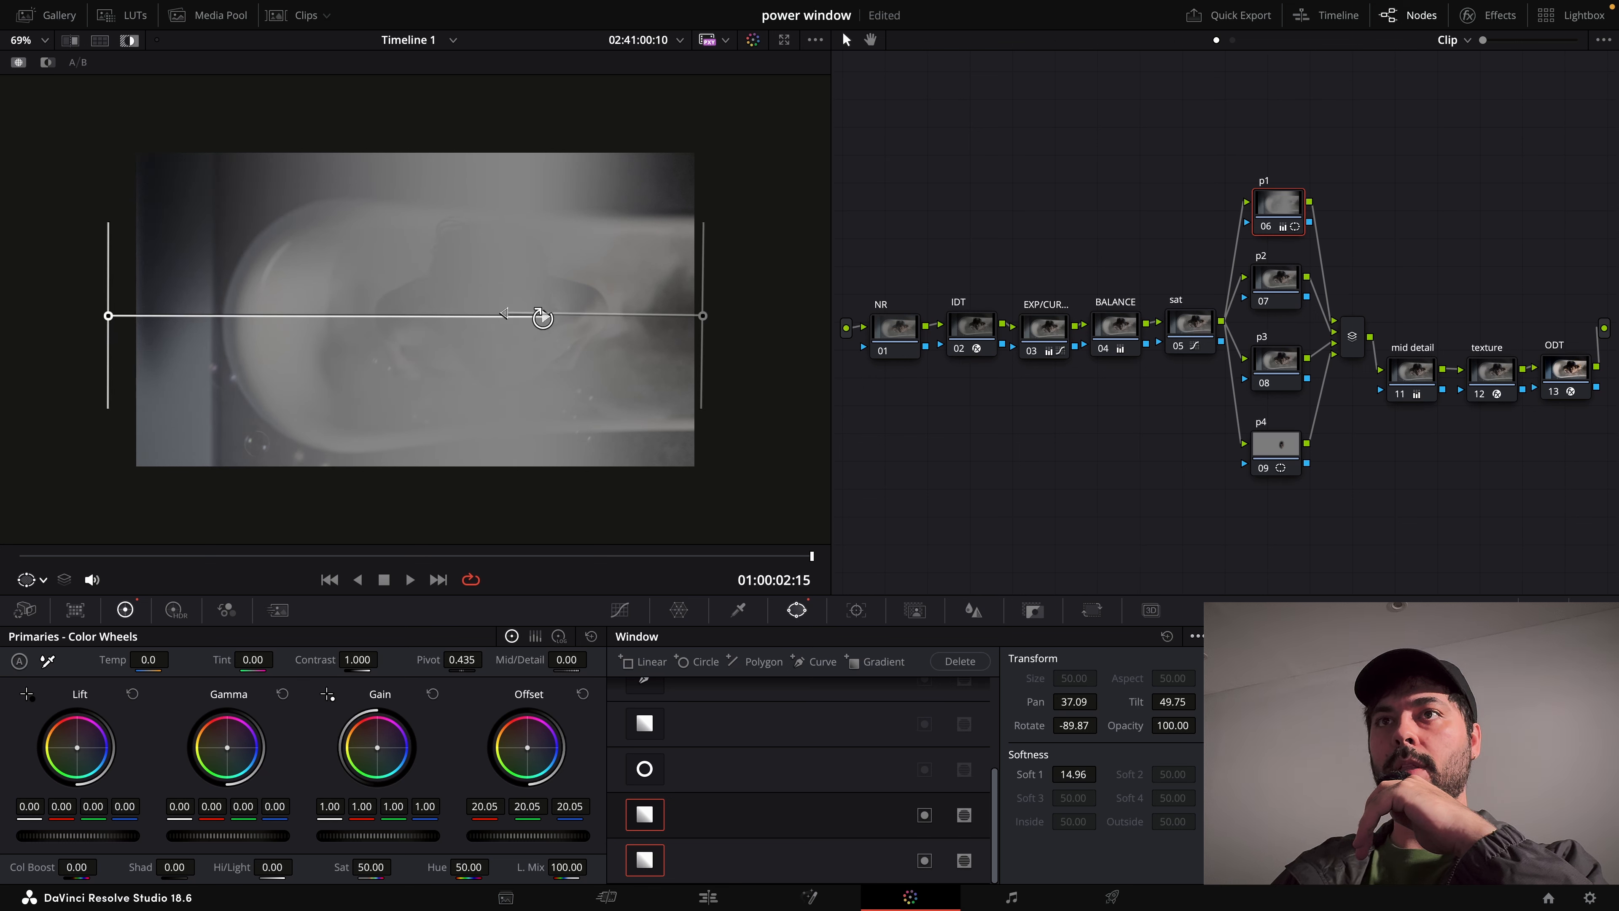
pyautogui.moveTo(542, 318)
pyautogui.mouseDown()
pyautogui.moveTo(503, 322)
pyautogui.moveTo(518, 321)
pyautogui.mouseUp()
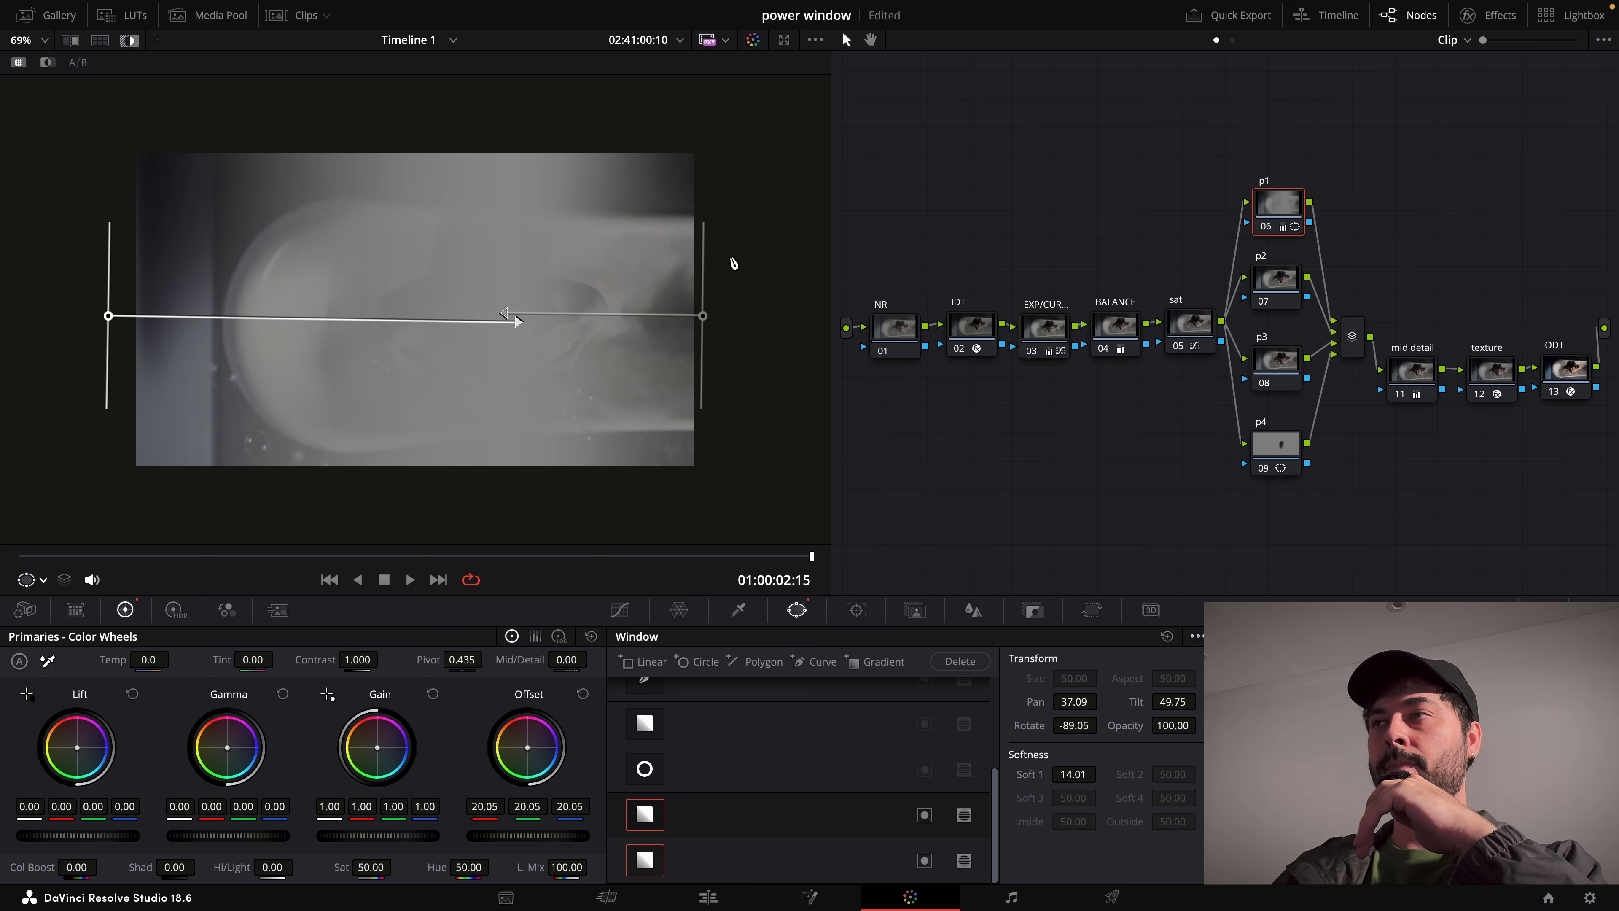
pyautogui.click(128, 42)
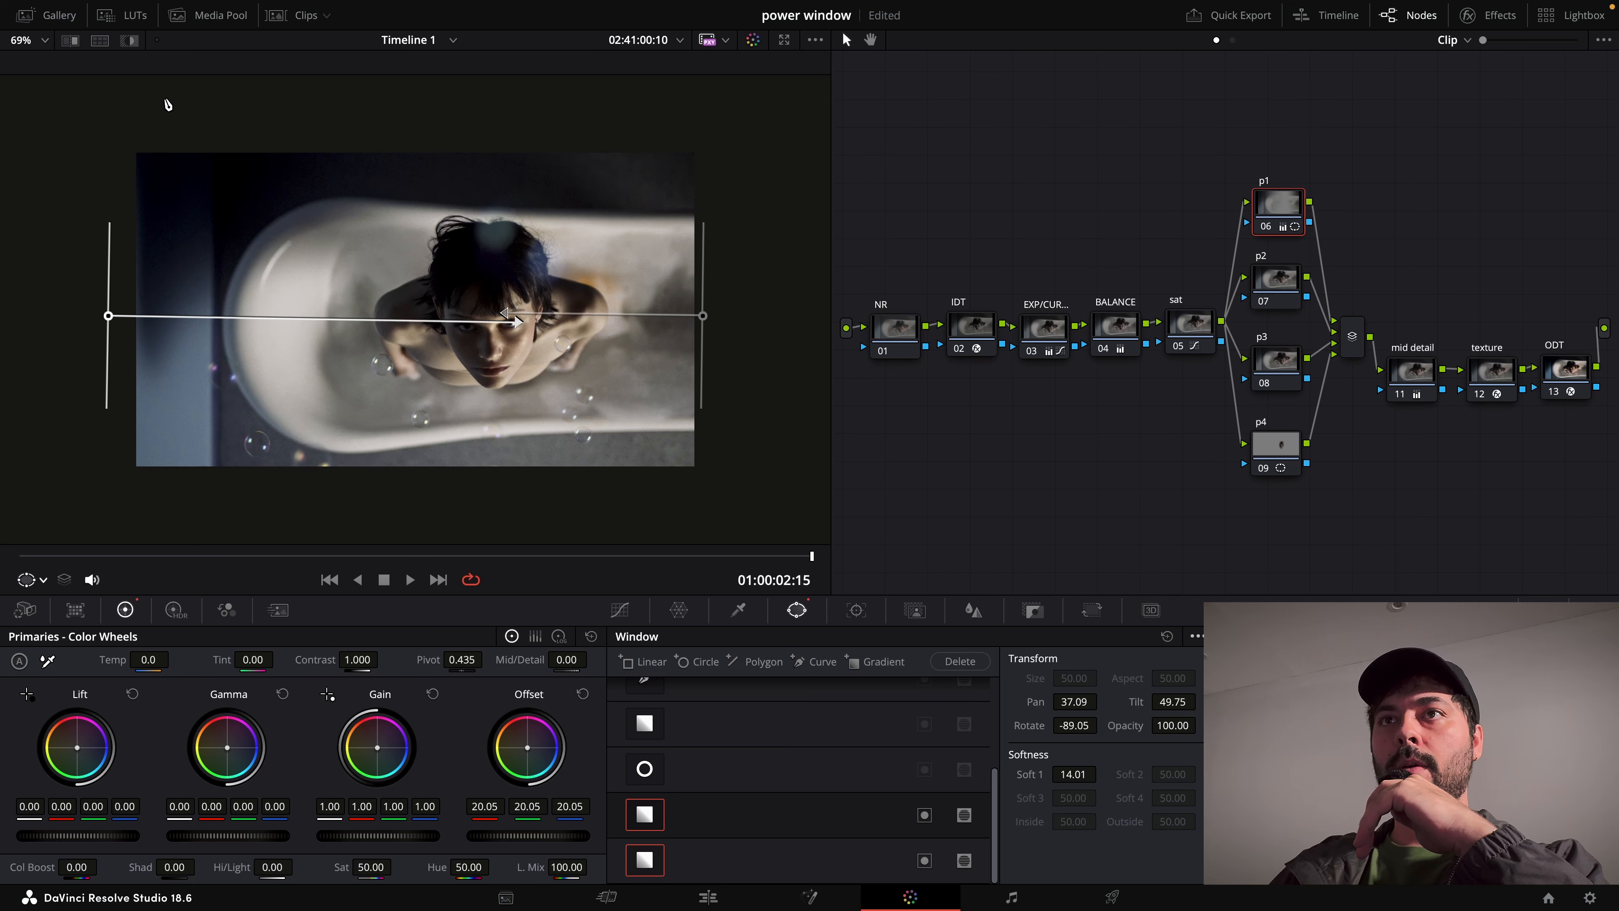
# Select node p2 and compare the enlarged image with p1's two-gradient darkening off and on.
pyautogui.click(1276, 278)
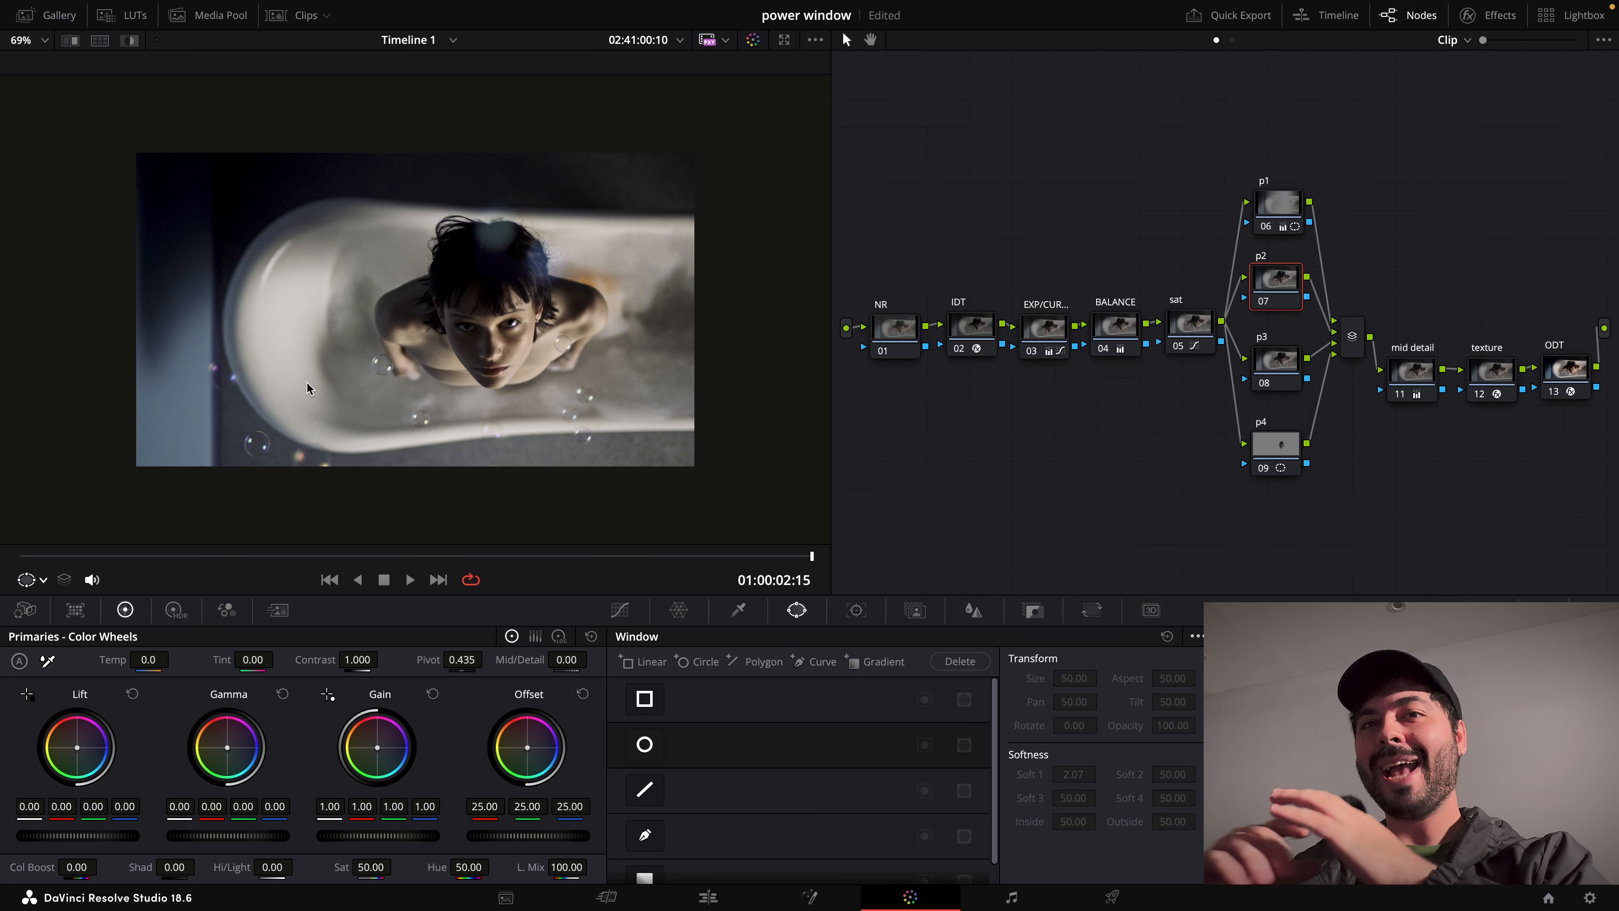
pyautogui.scroll(3, 306, 388)
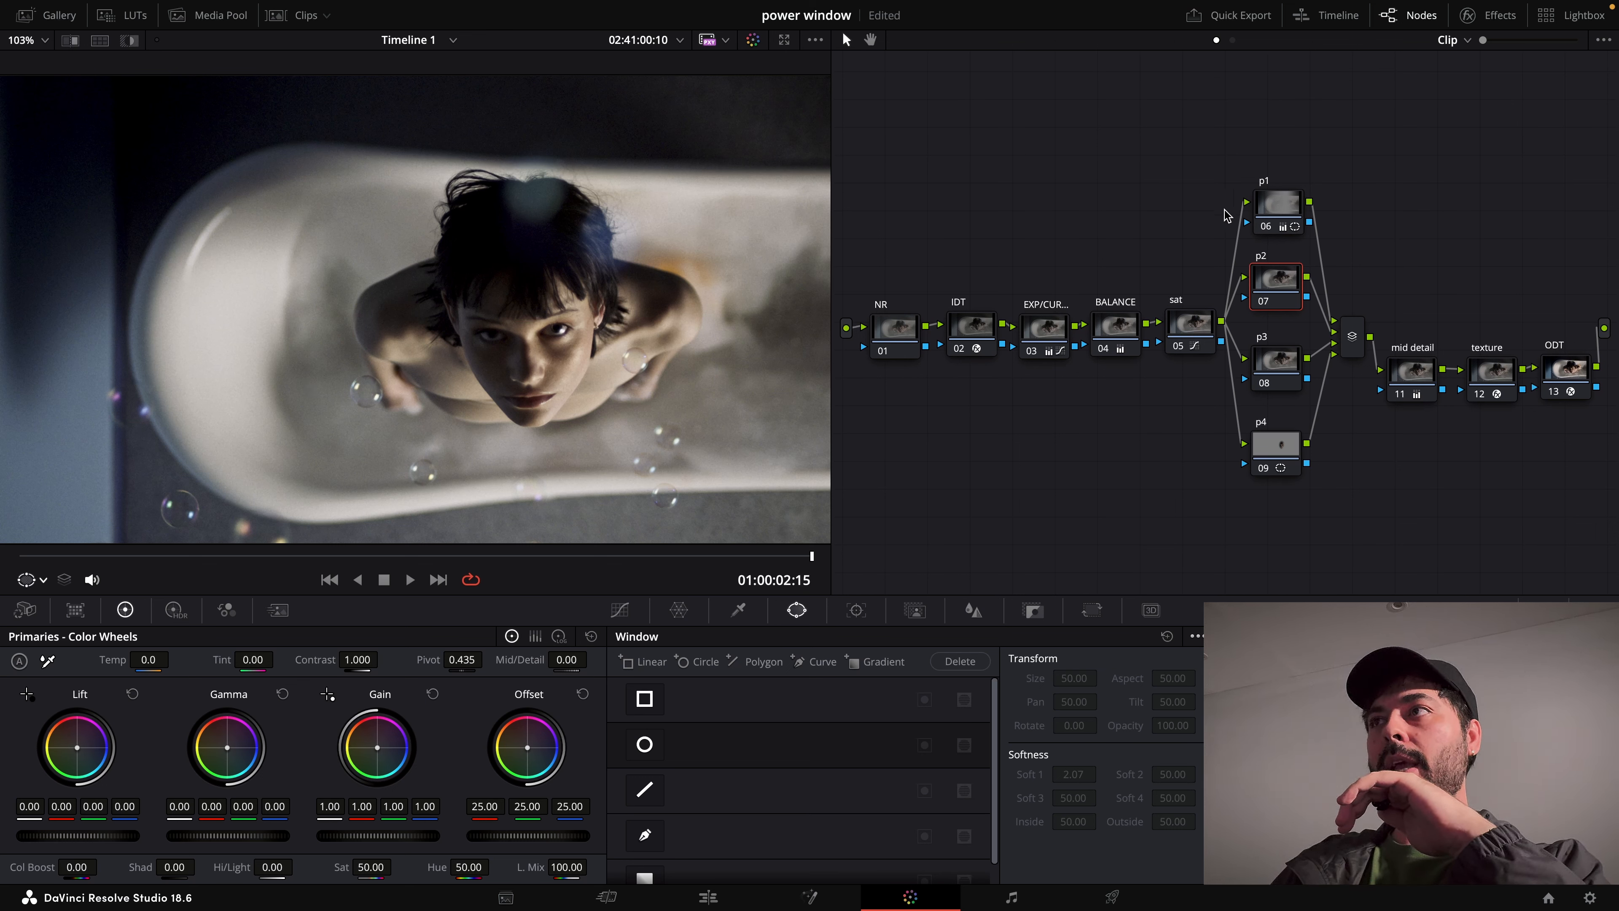
pyautogui.click(1266, 227)
pyautogui.click(1266, 227)
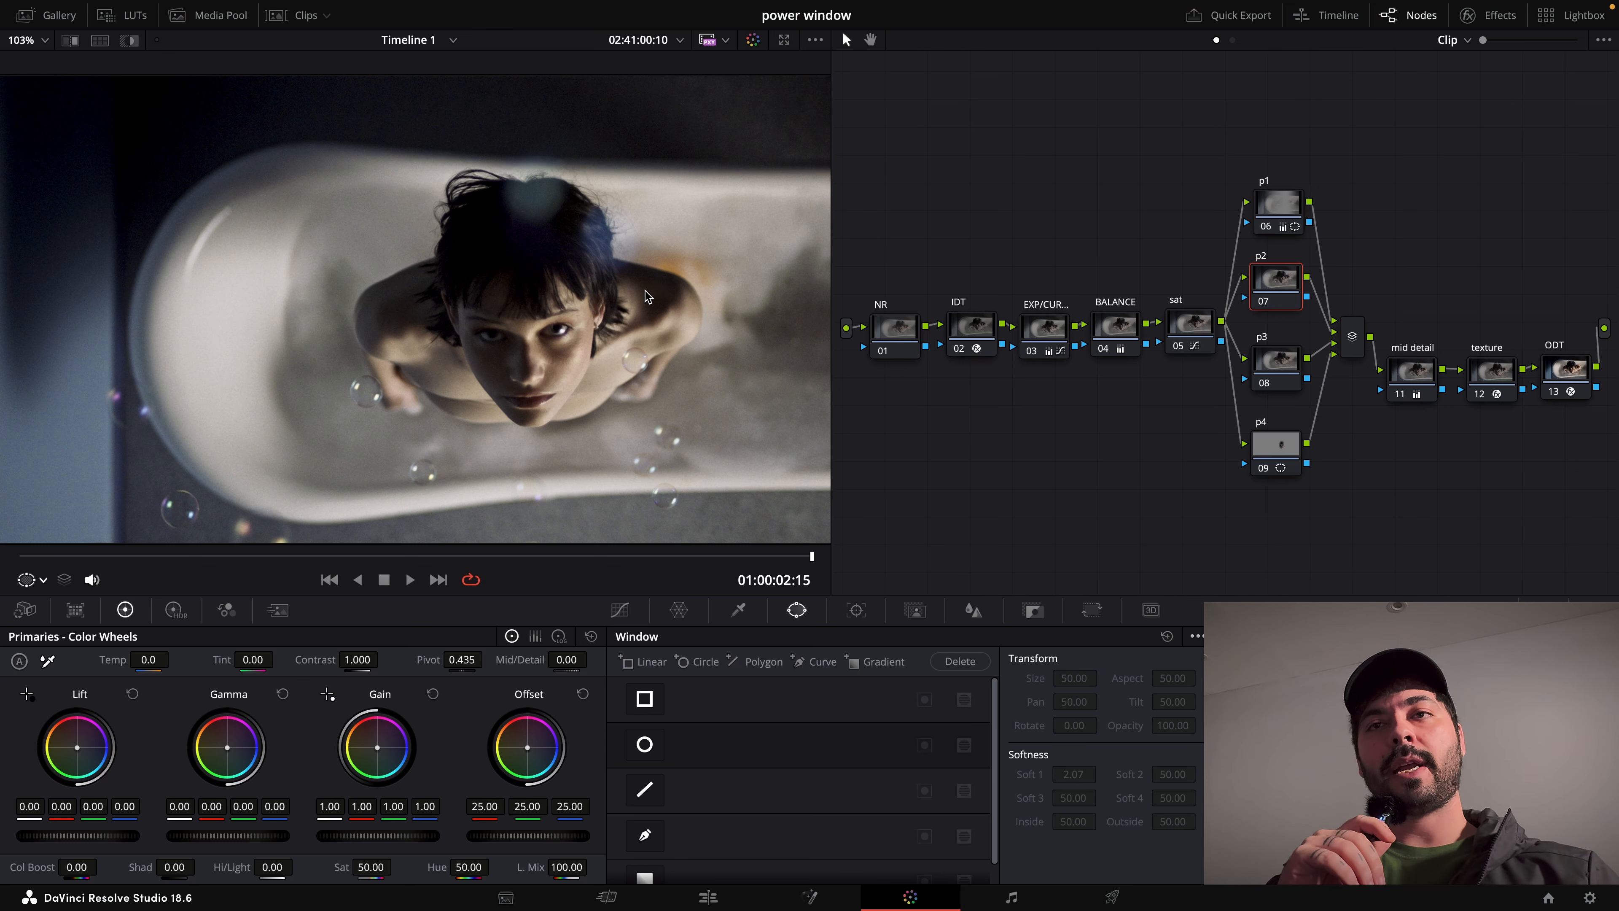
# Disable the right gradient on node p1, and reset the offset and raise it to 29.90.
pyautogui.scroll(-2, 646, 295)
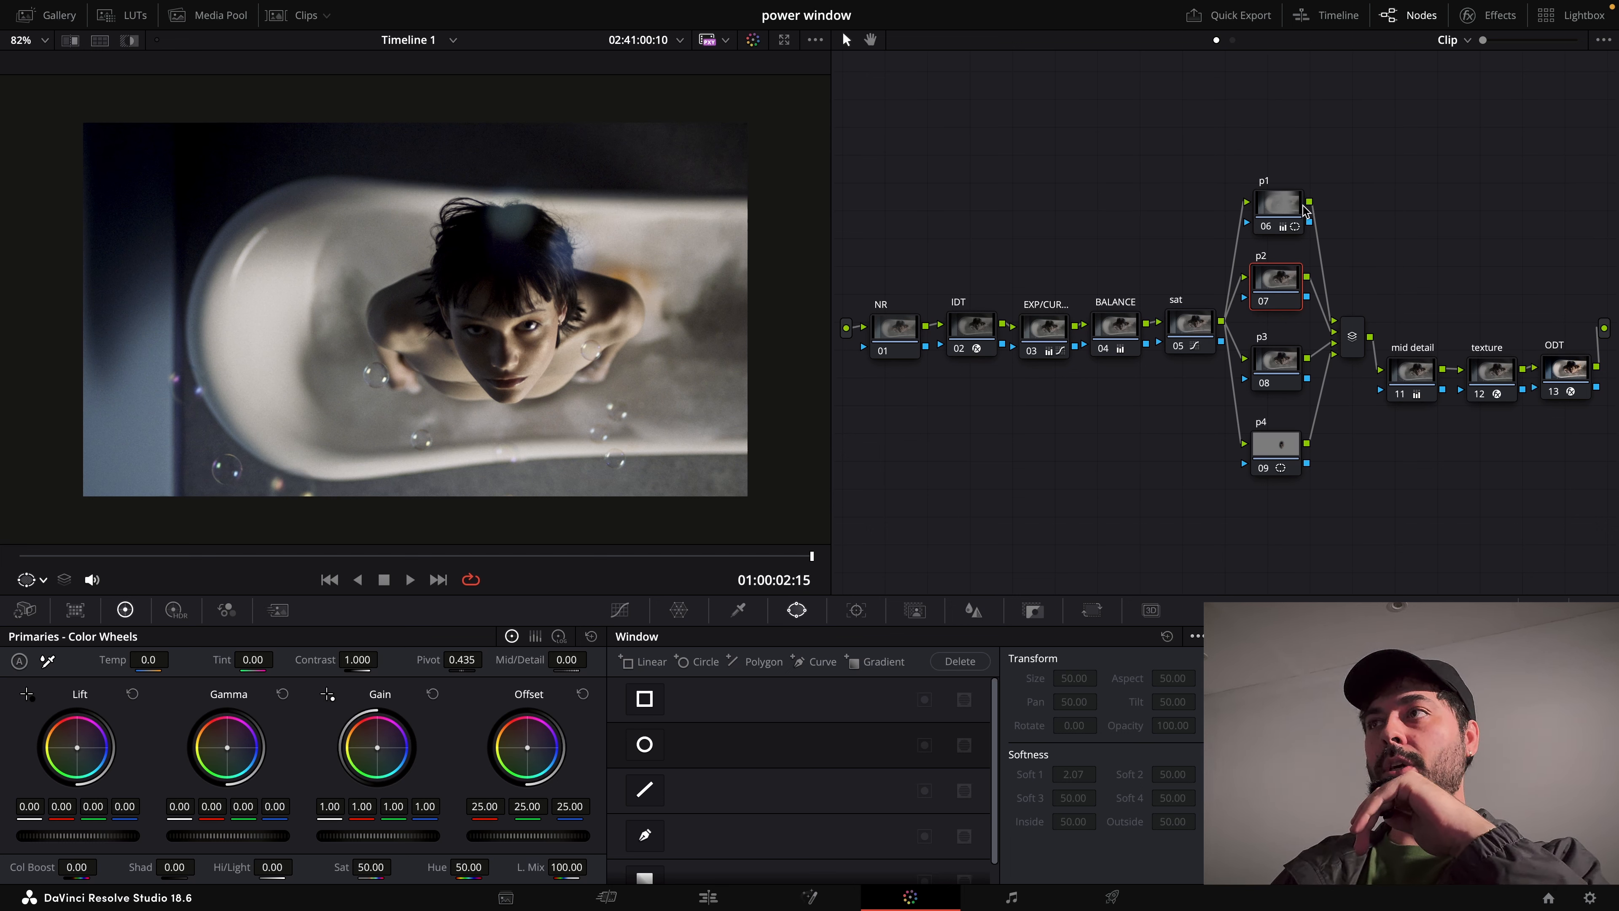
pyautogui.click(1281, 204)
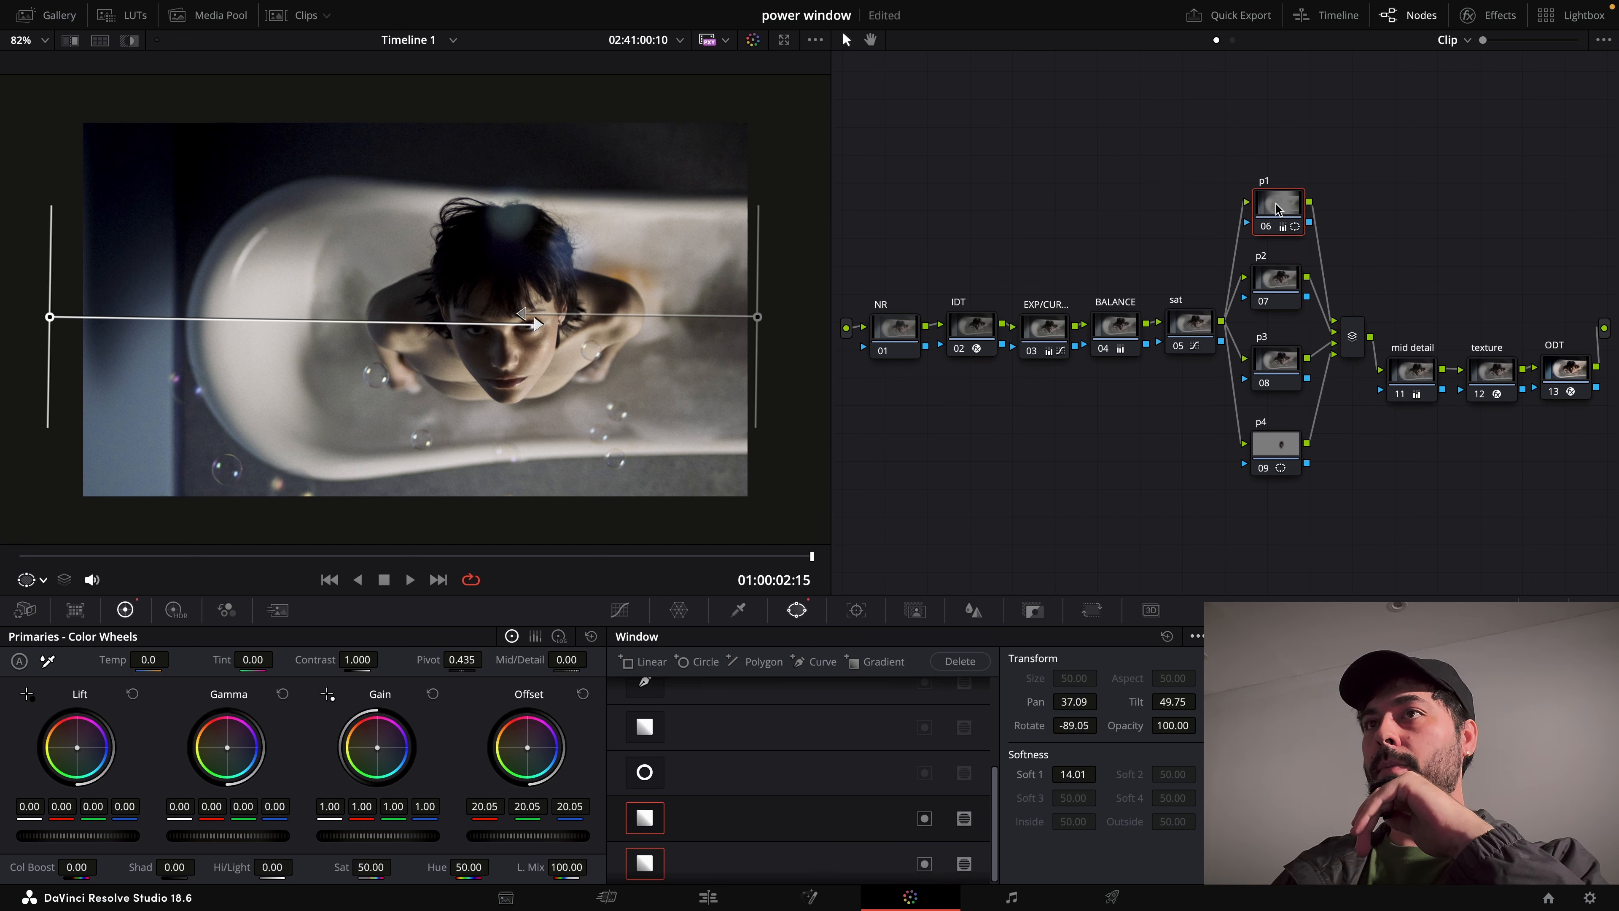
pyautogui.click(644, 814)
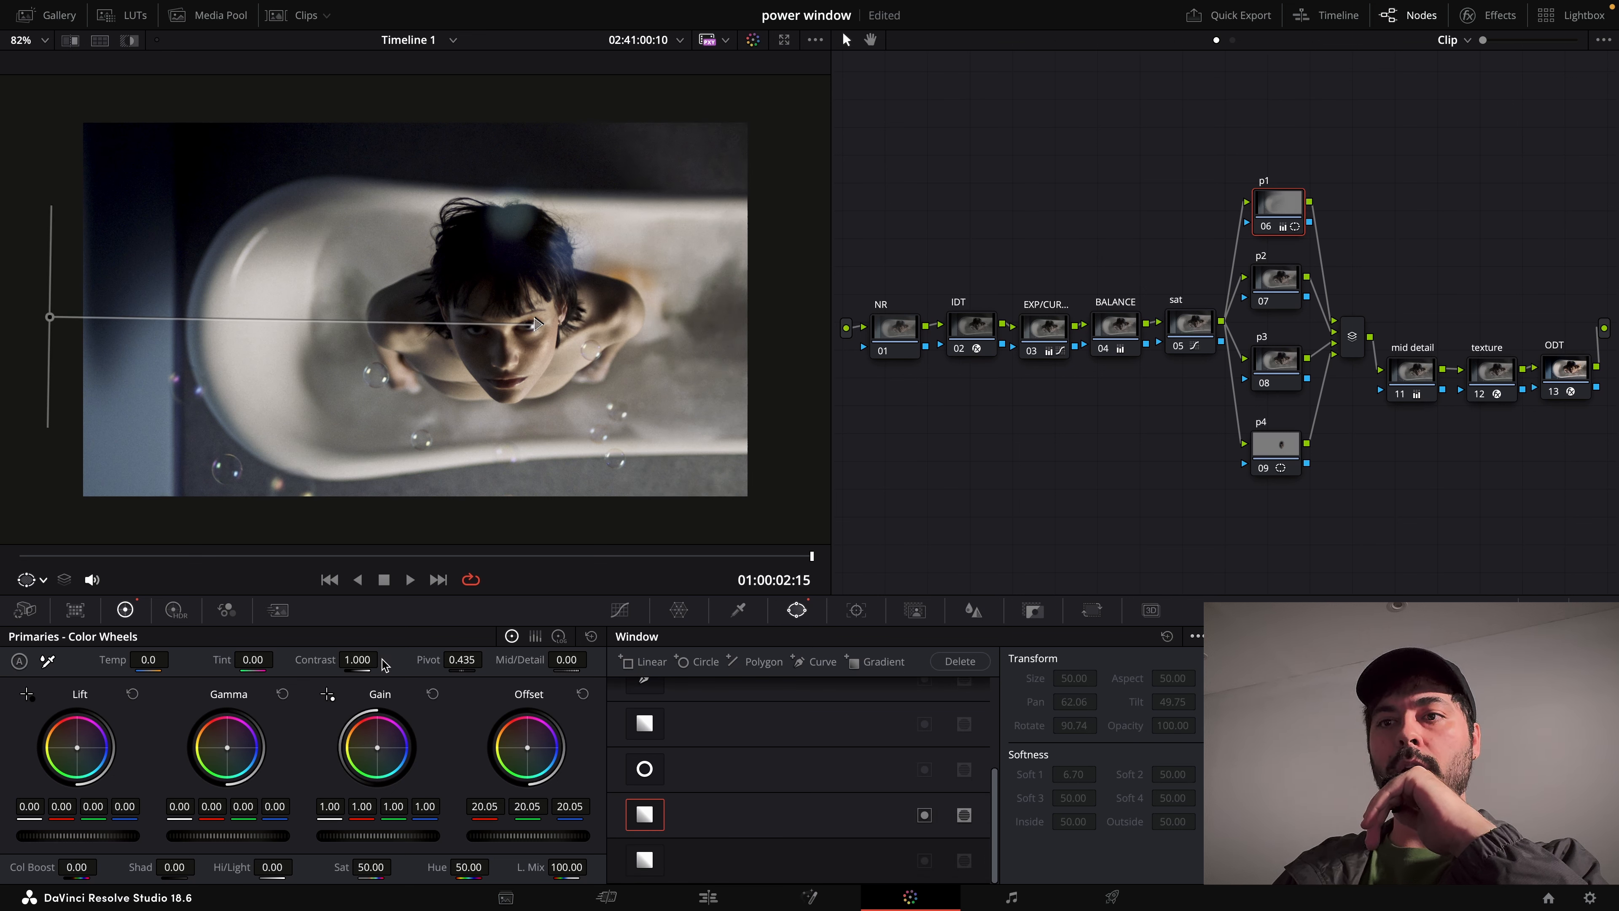
pyautogui.click(581, 694)
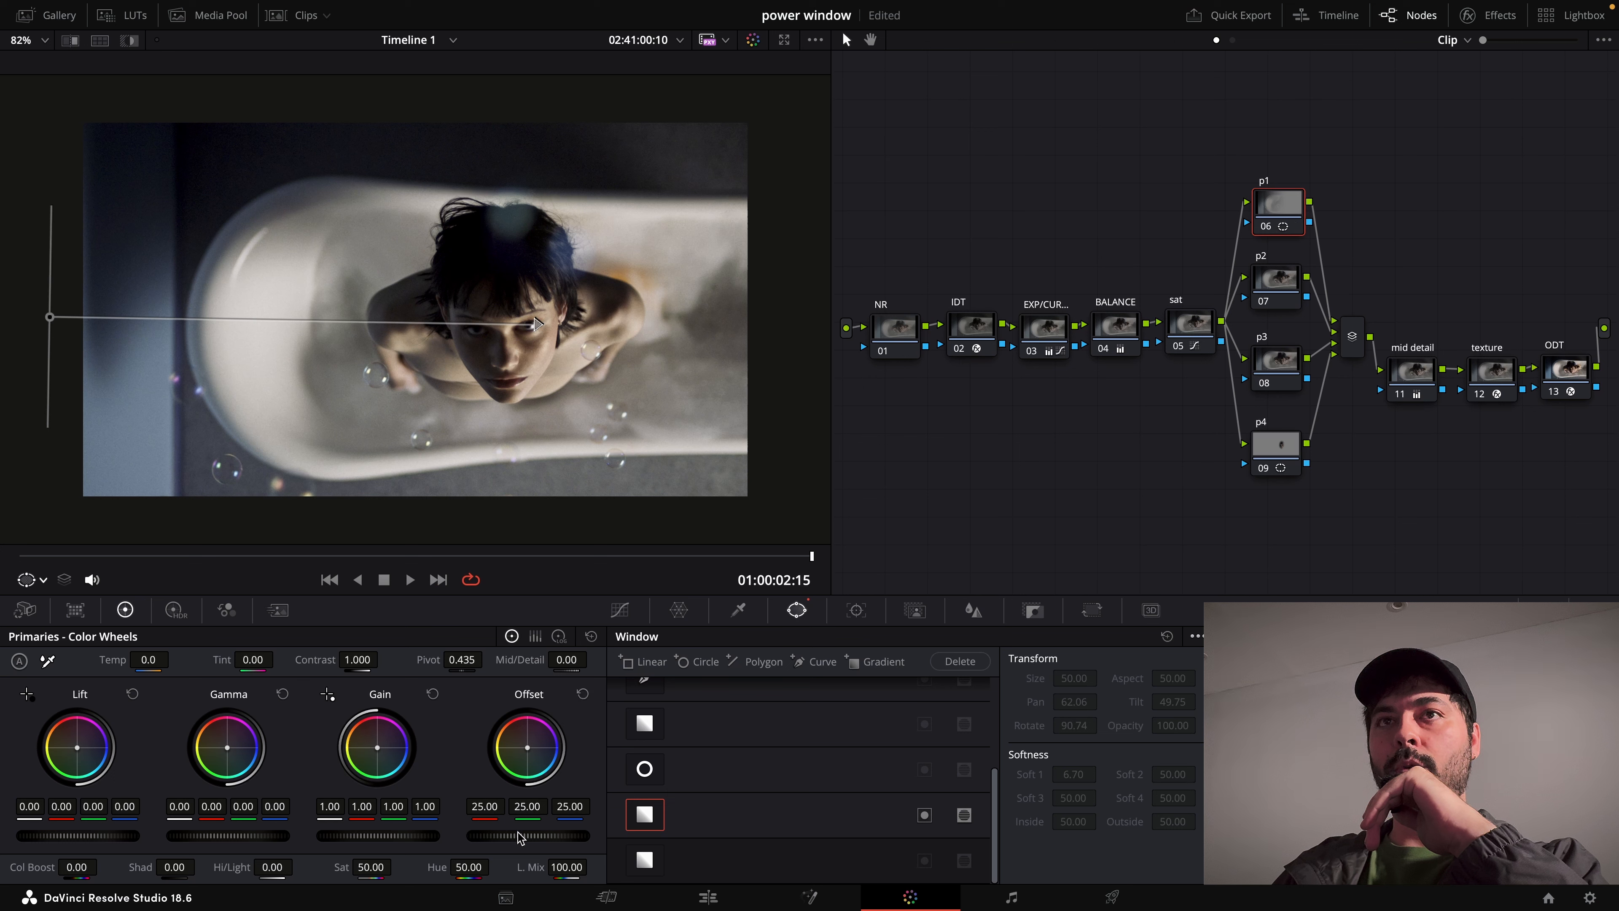
pyautogui.moveTo(523, 837); pyautogui.dragTo(555, 837)
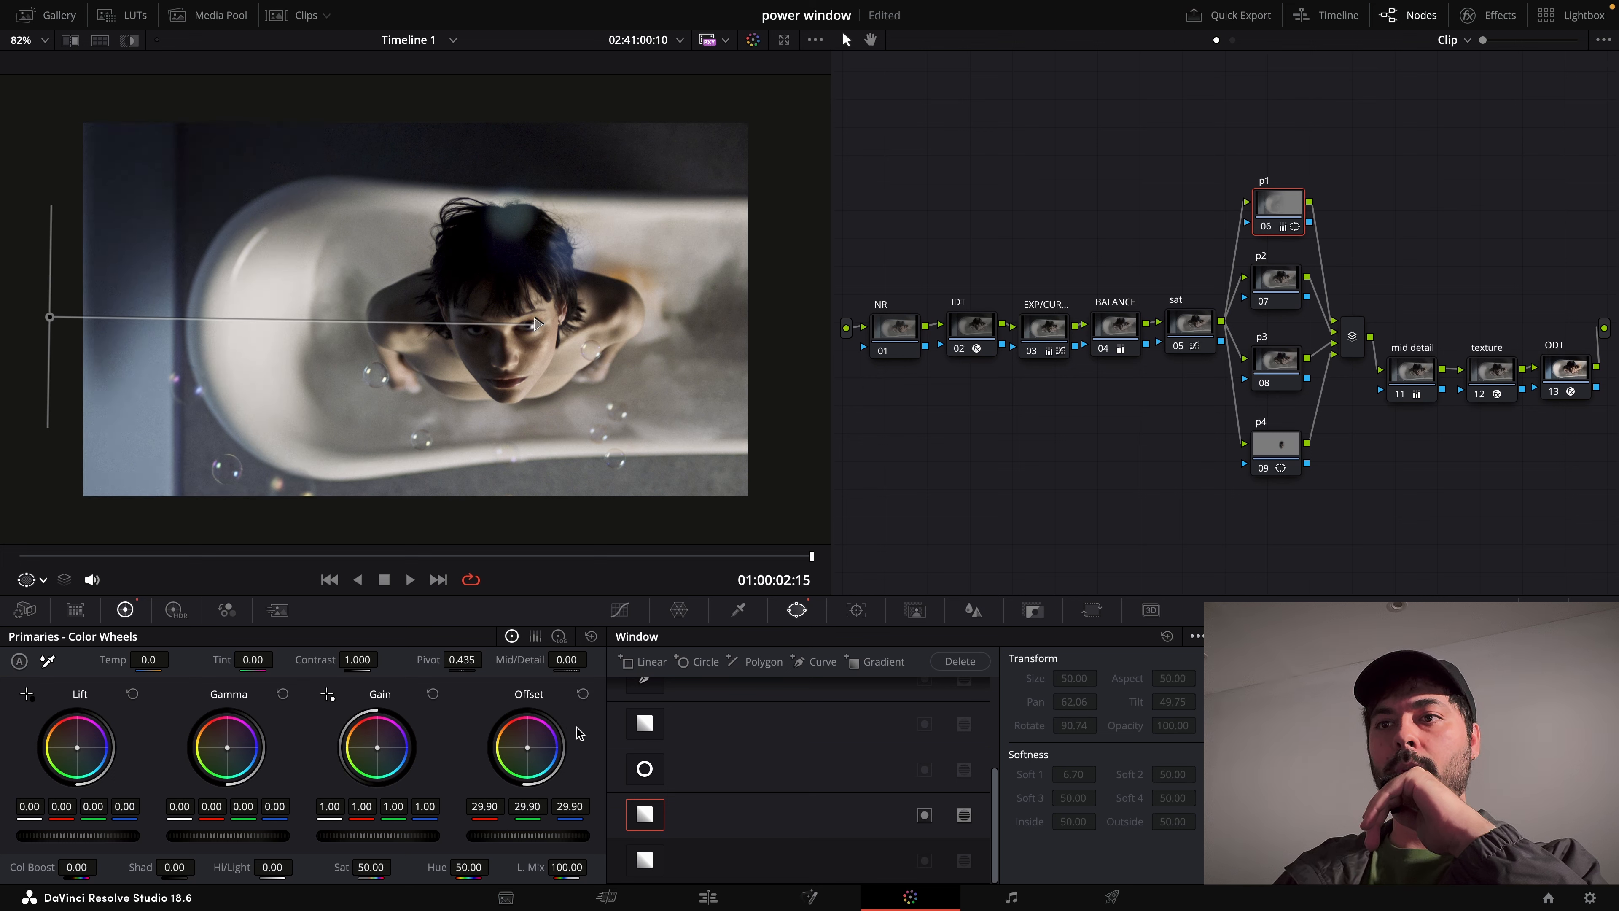
# Replace the offset change with luminance gain 1.33 and gamma -0.03, and shorten the left gradient's softness to about 11.43.
pyautogui.click(582, 695)
pyautogui.moveTo(361, 837); pyautogui.dragTo(408, 838)
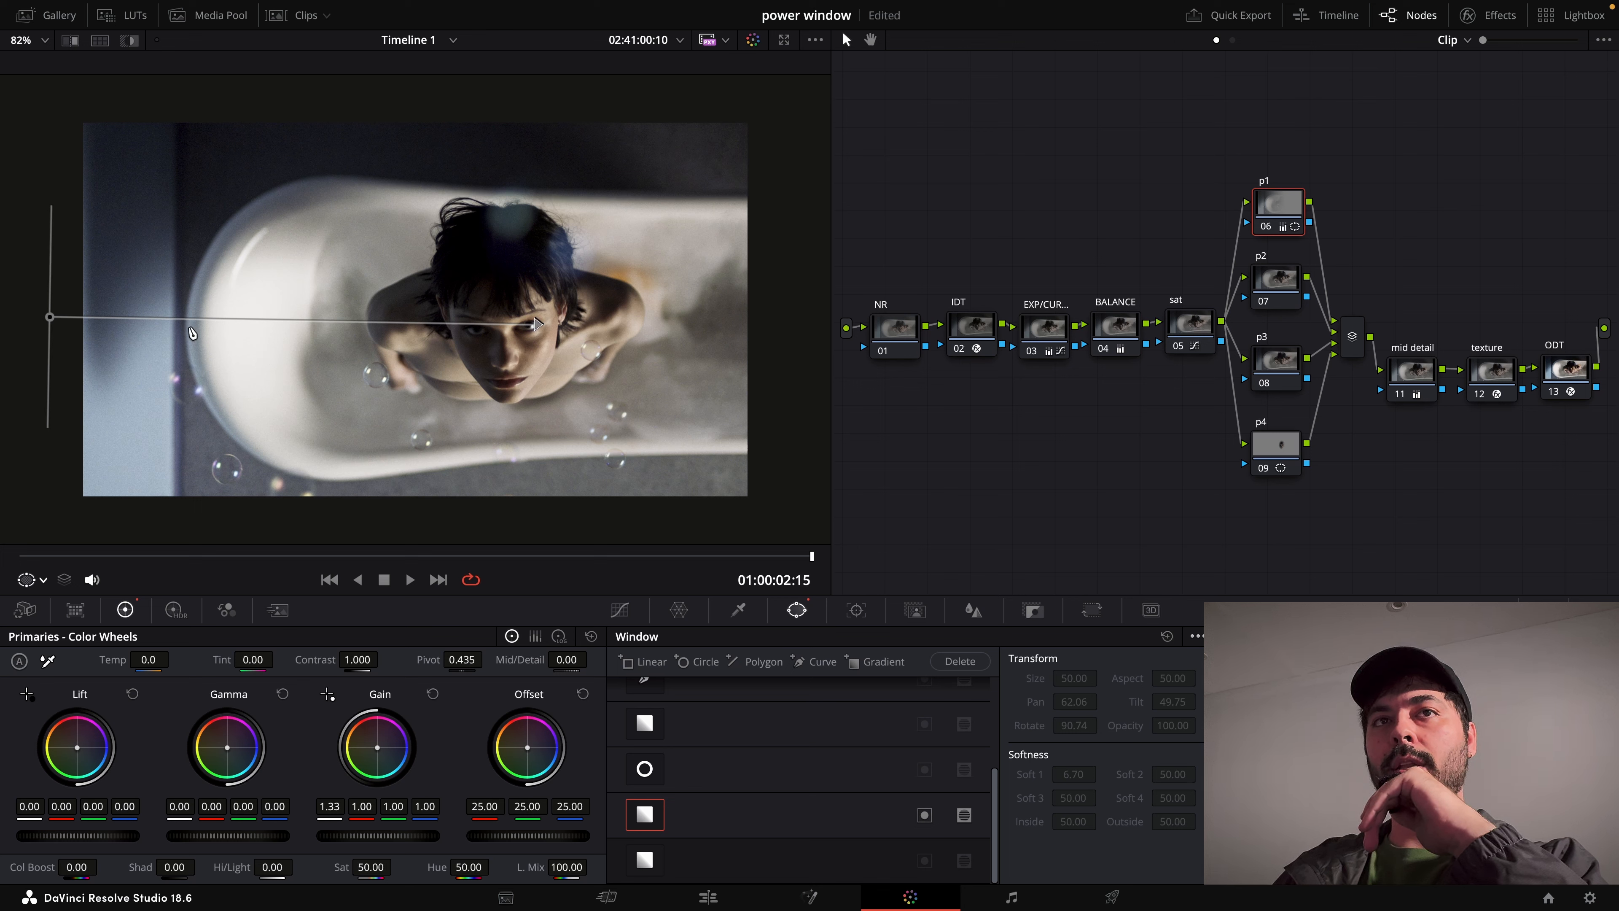
pyautogui.moveTo(51, 317)
pyautogui.mouseDown()
pyautogui.moveTo(108, 326)
pyautogui.moveTo(34, 324)
pyautogui.moveTo(55, 320)
pyautogui.mouseUp()
pyautogui.moveTo(538, 327); pyautogui.dragTo(451, 327)
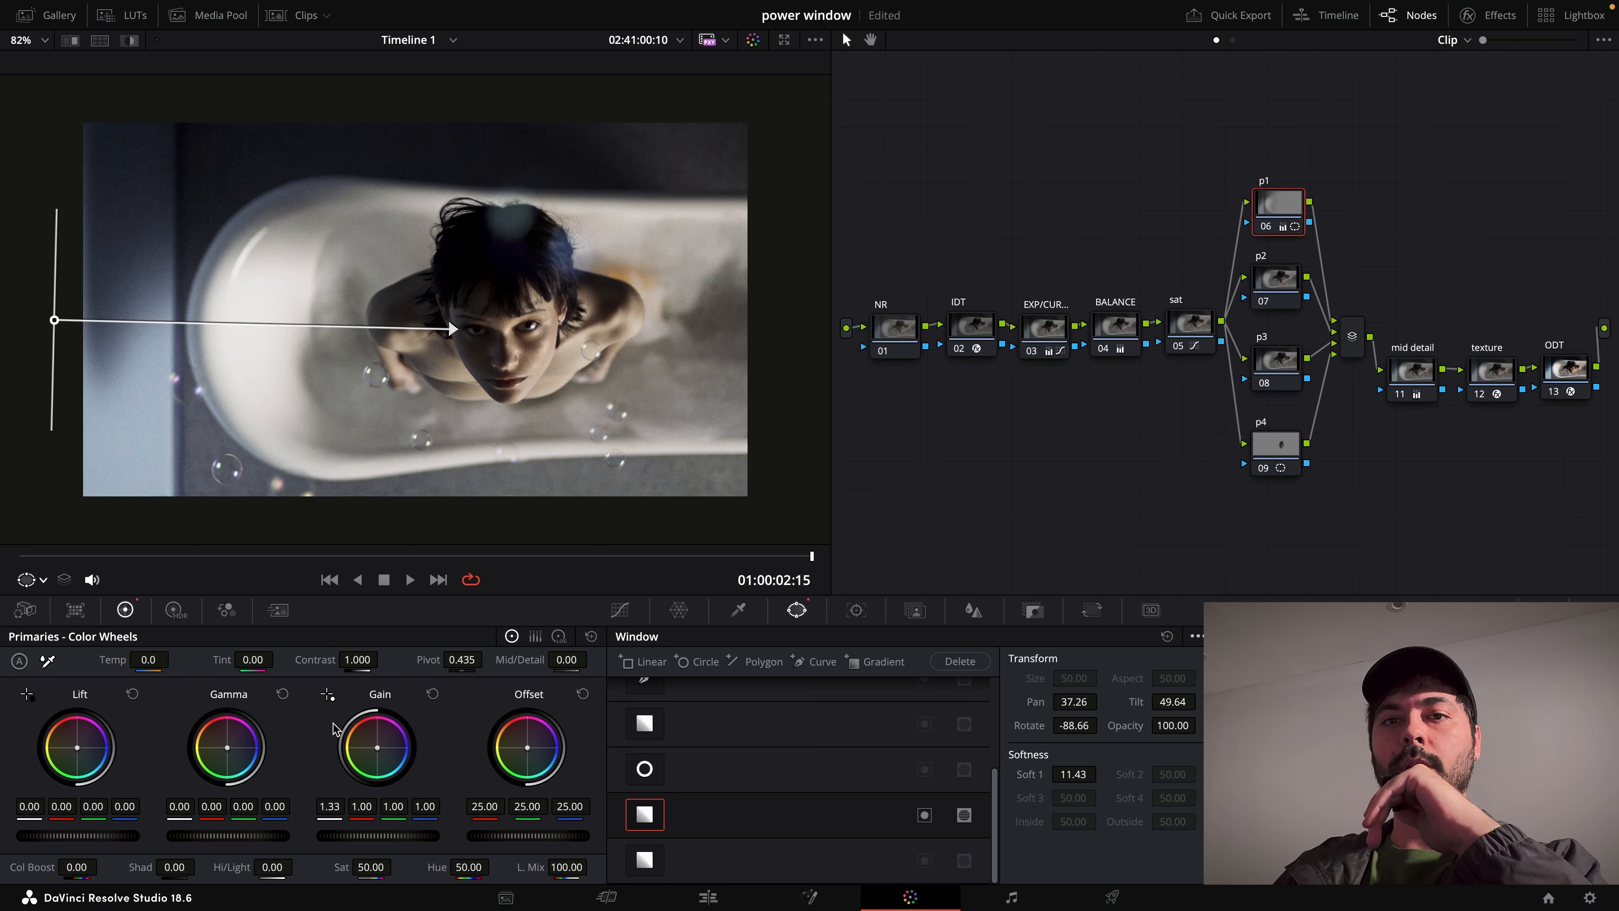
pyautogui.moveTo(231, 840); pyautogui.dragTo(219, 840)
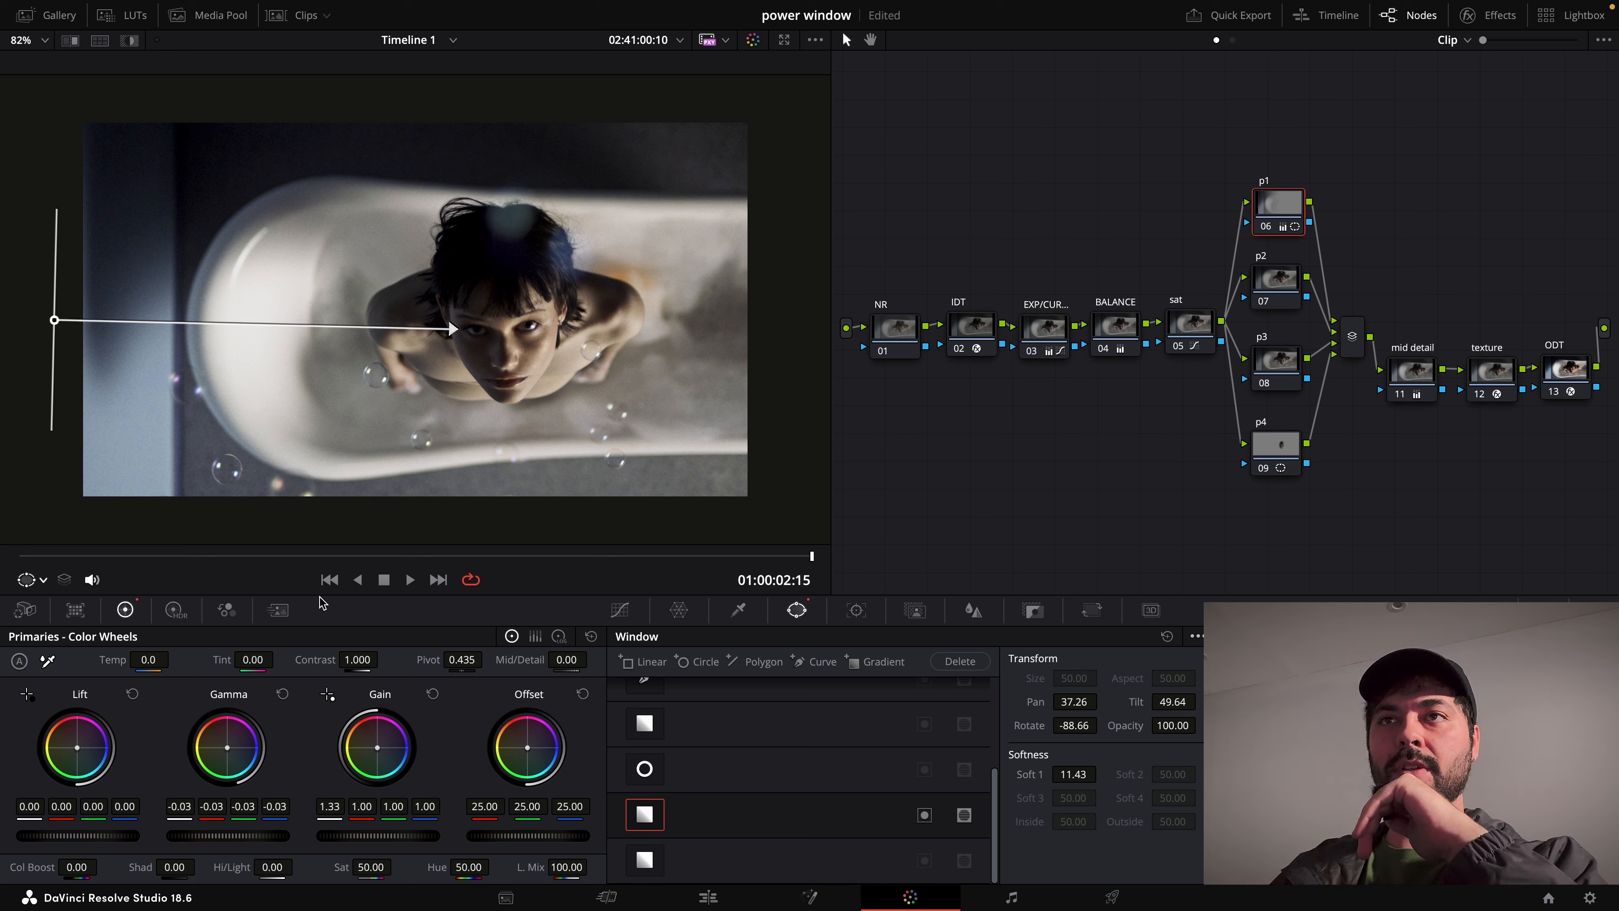
# Reset node p1's grade and add a circle window of size about 26.80 centred on the woman's face.
pyautogui.rightClick(1283, 210)
pyautogui.click(1307, 246)
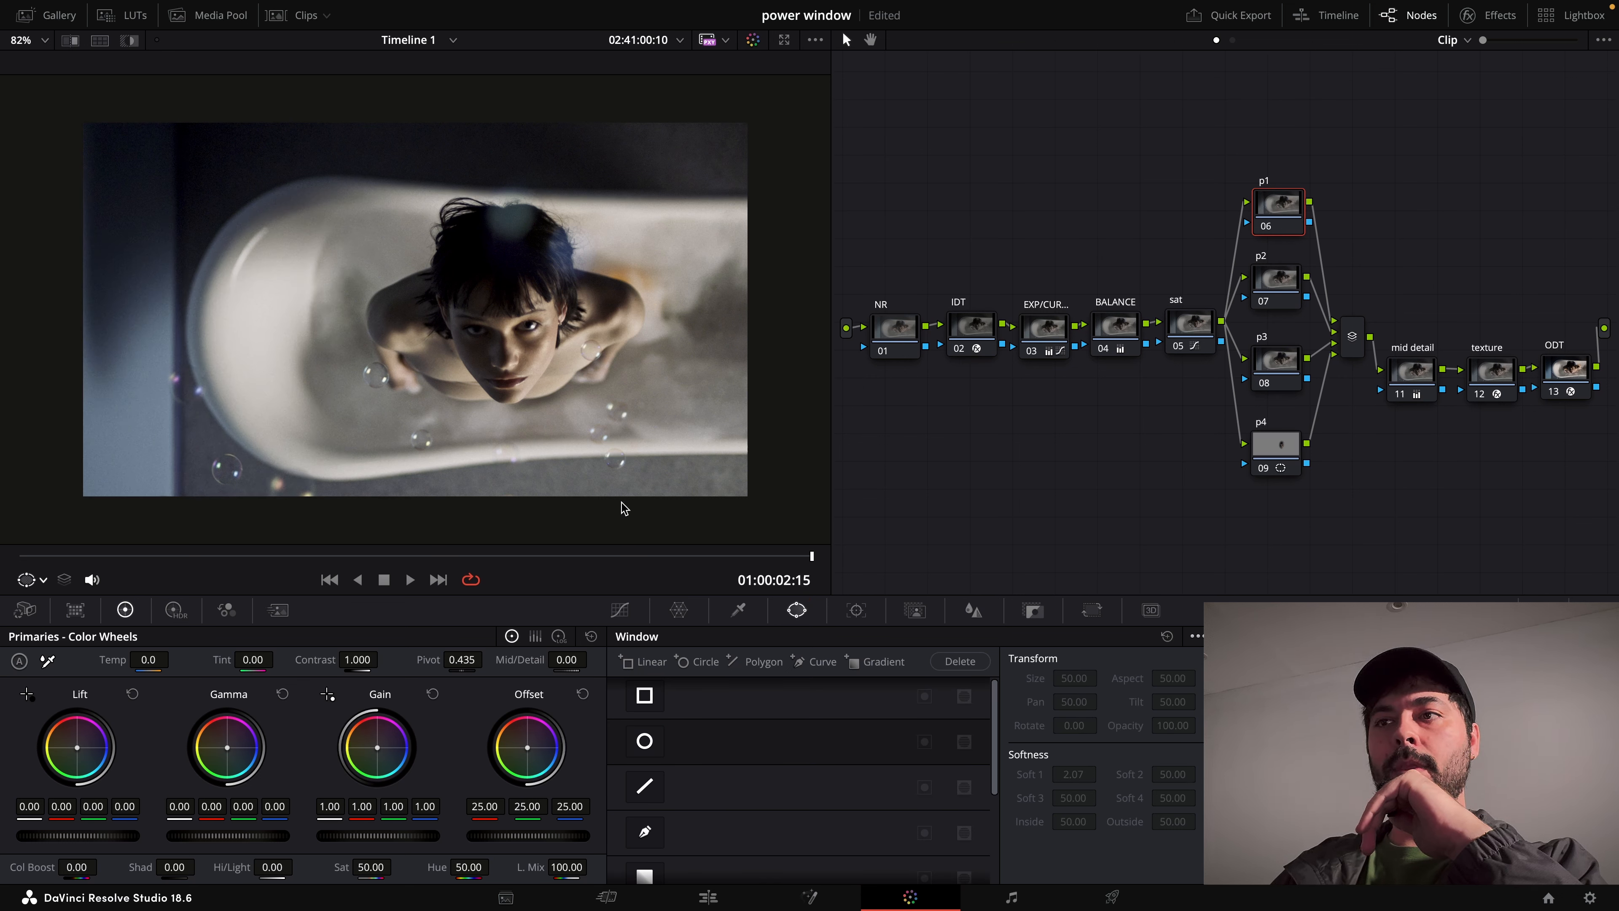
pyautogui.click(703, 663)
pyautogui.moveTo(427, 329); pyautogui.dragTo(487, 353)
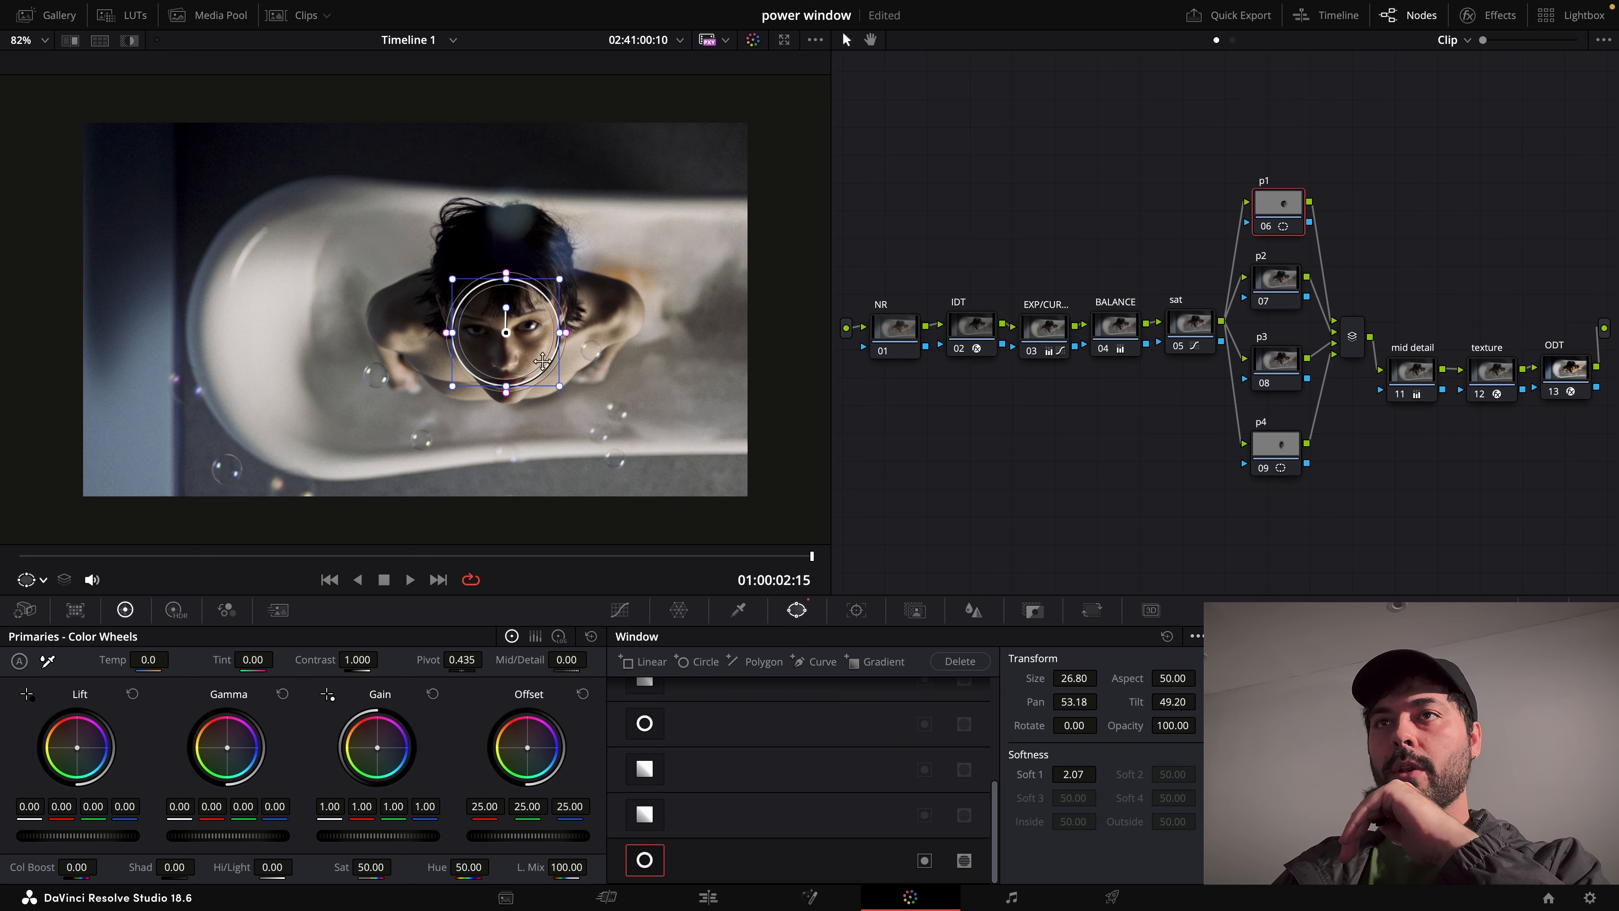
# Reshape the circle into an upright oval over the face with aspect about 37.78, softness 5.40 and size 21.62.
pyautogui.moveTo(499, 337); pyautogui.dragTo(507, 409)
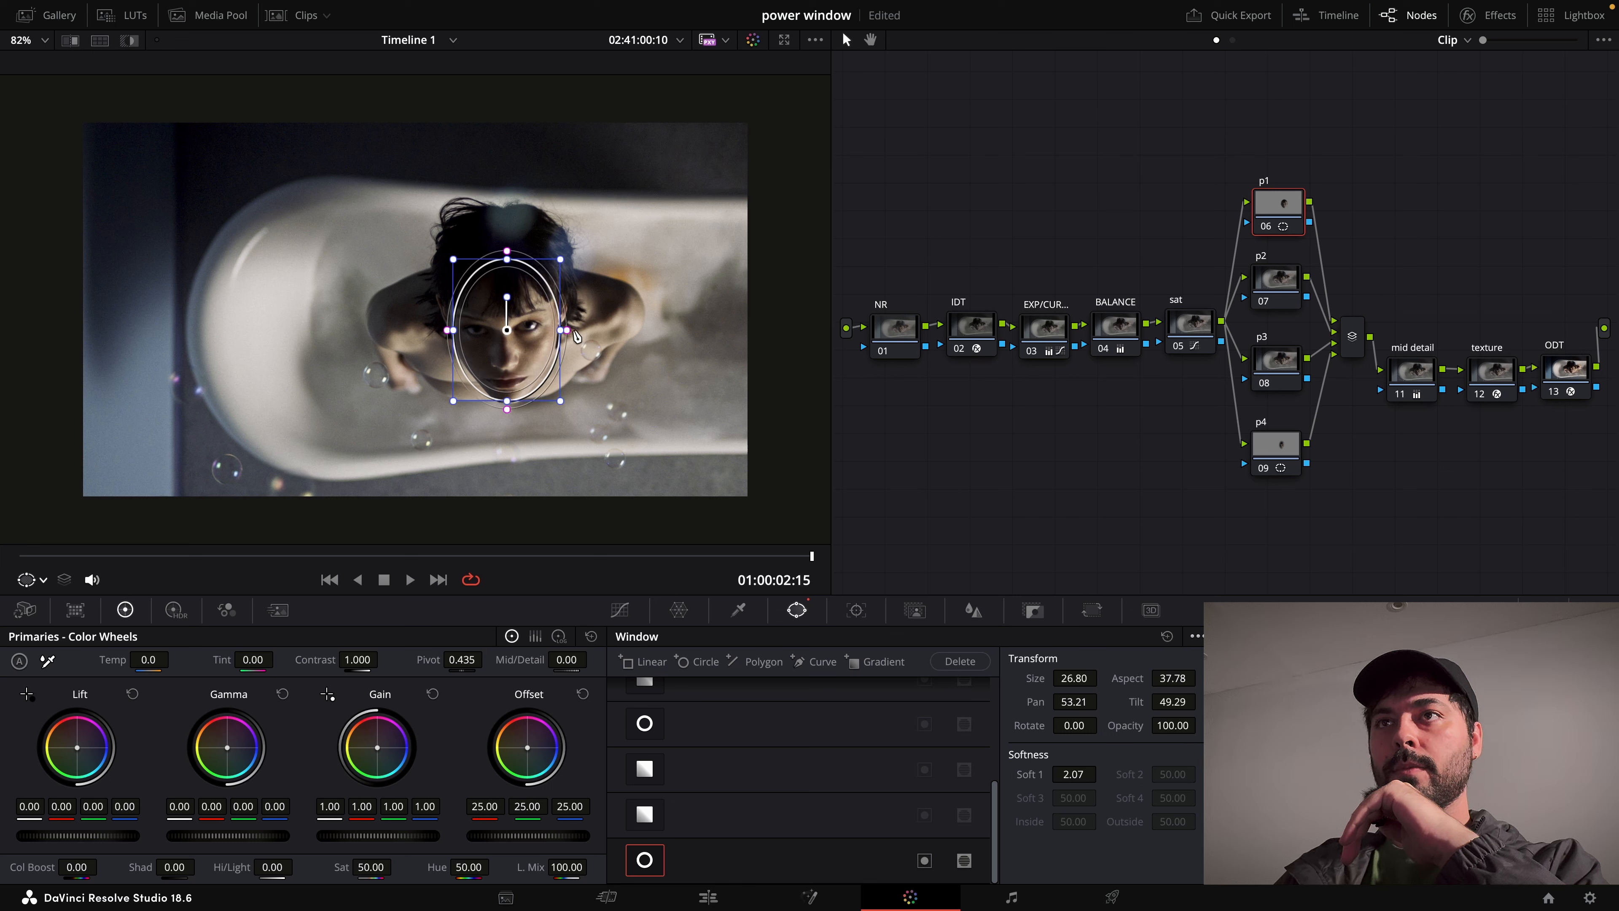
pyautogui.moveTo(574, 331); pyautogui.dragTo(577, 331)
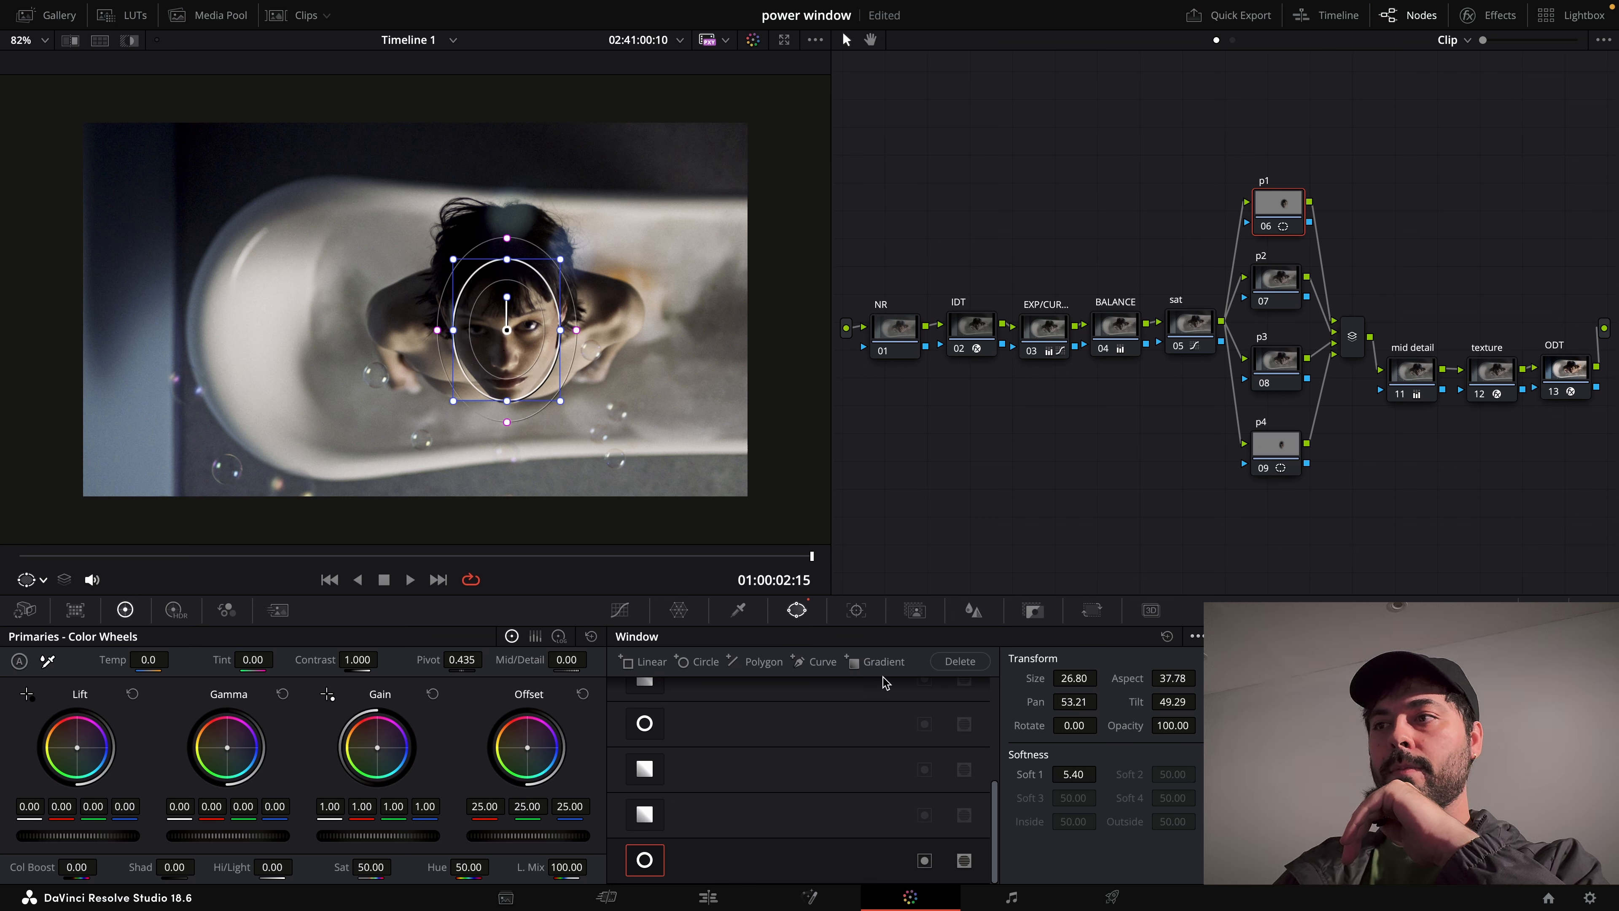
pyautogui.moveTo(1074, 678); pyautogui.dragTo(1036, 678)
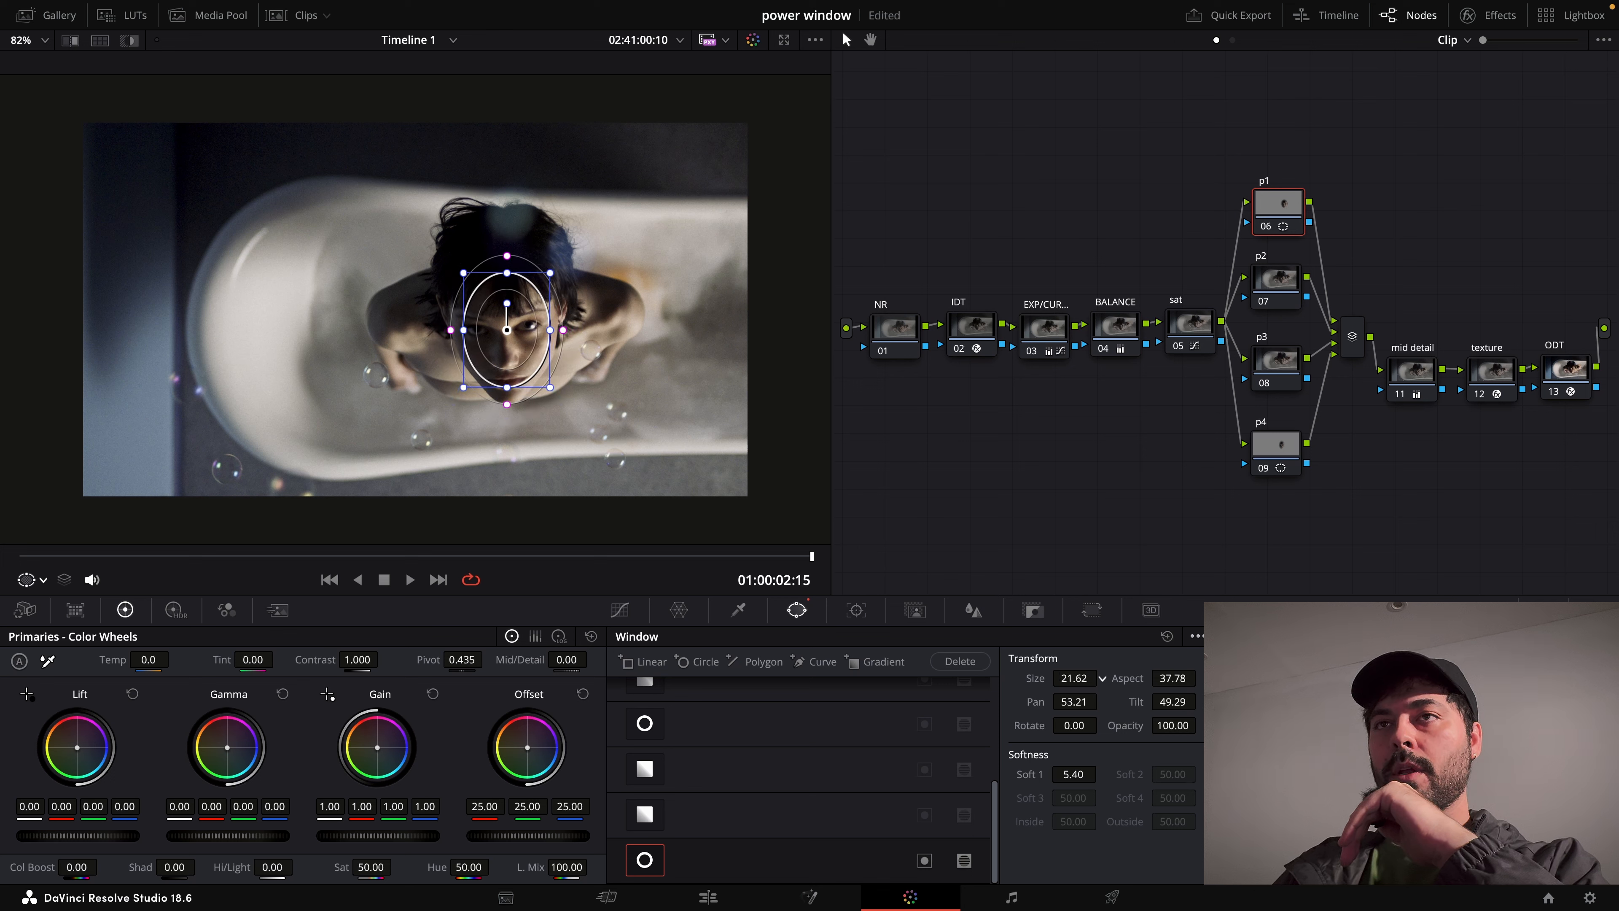
# Track the face window through the clip in both directions and scrub through the frames to check that it follows the face.
pyautogui.click(854, 613)
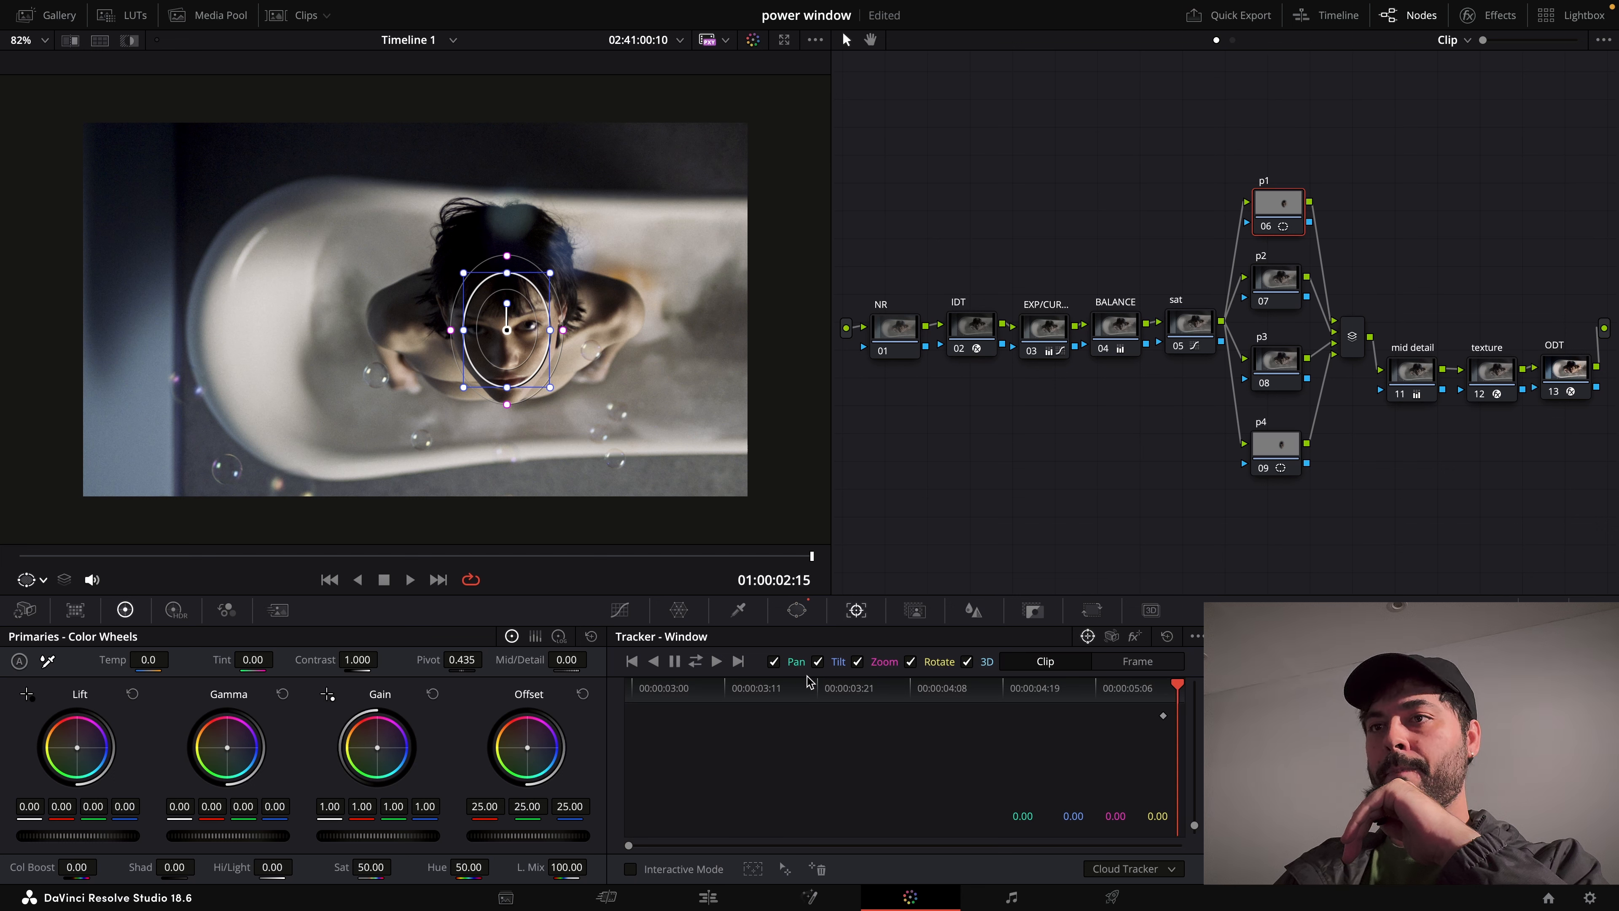
pyautogui.click(695, 663)
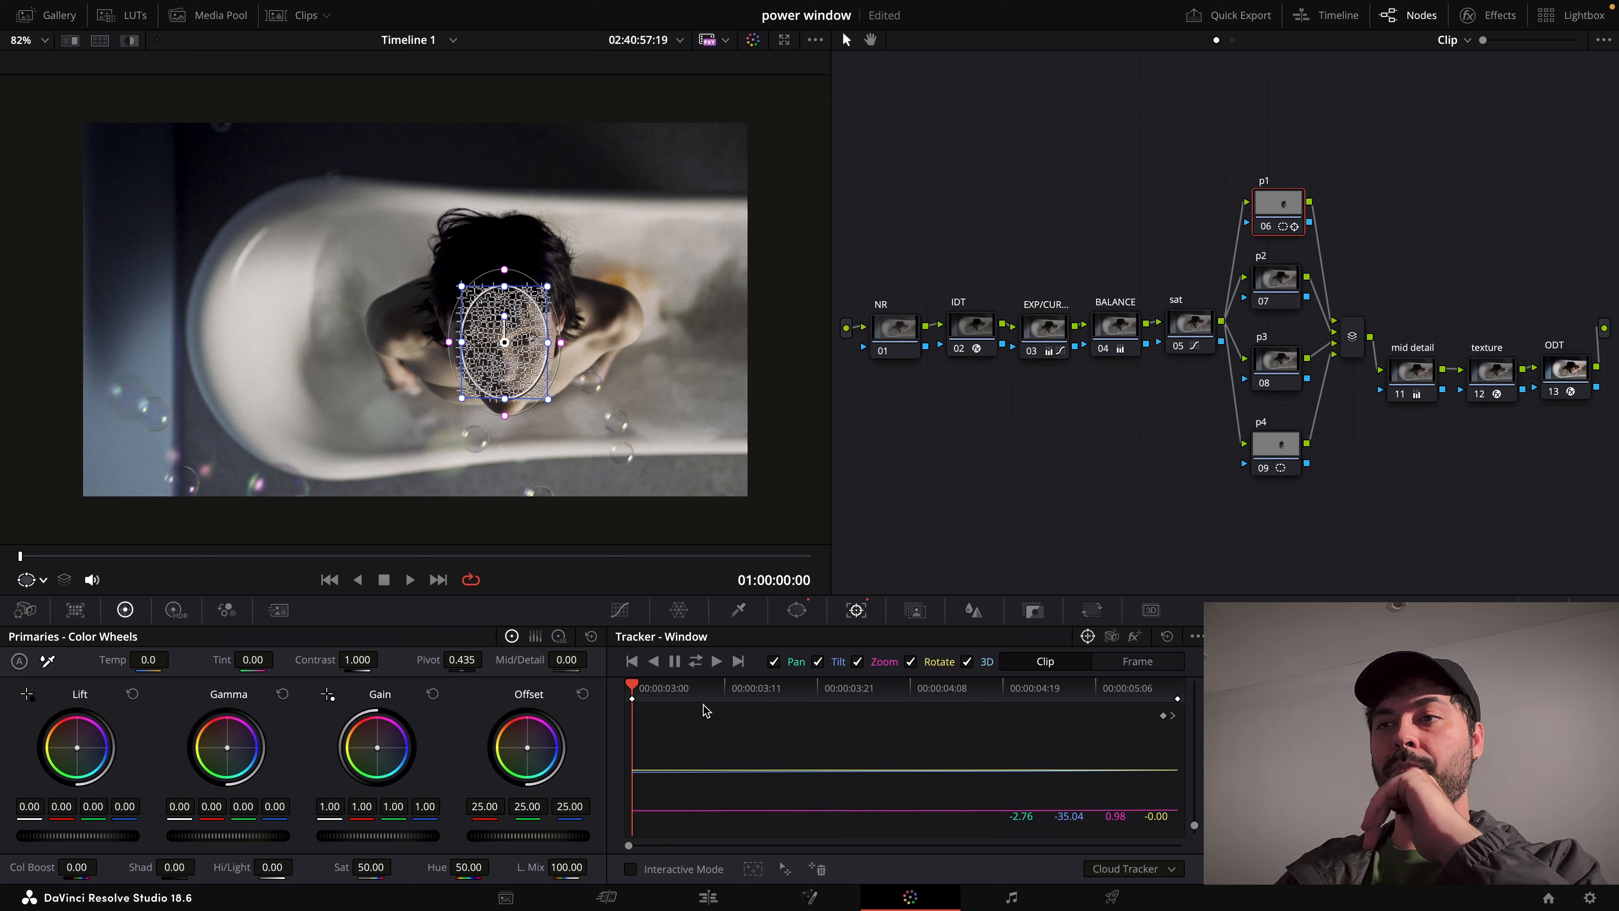
pyautogui.moveTo(633, 685); pyautogui.dragTo(727, 686)
pyautogui.click(952, 688)
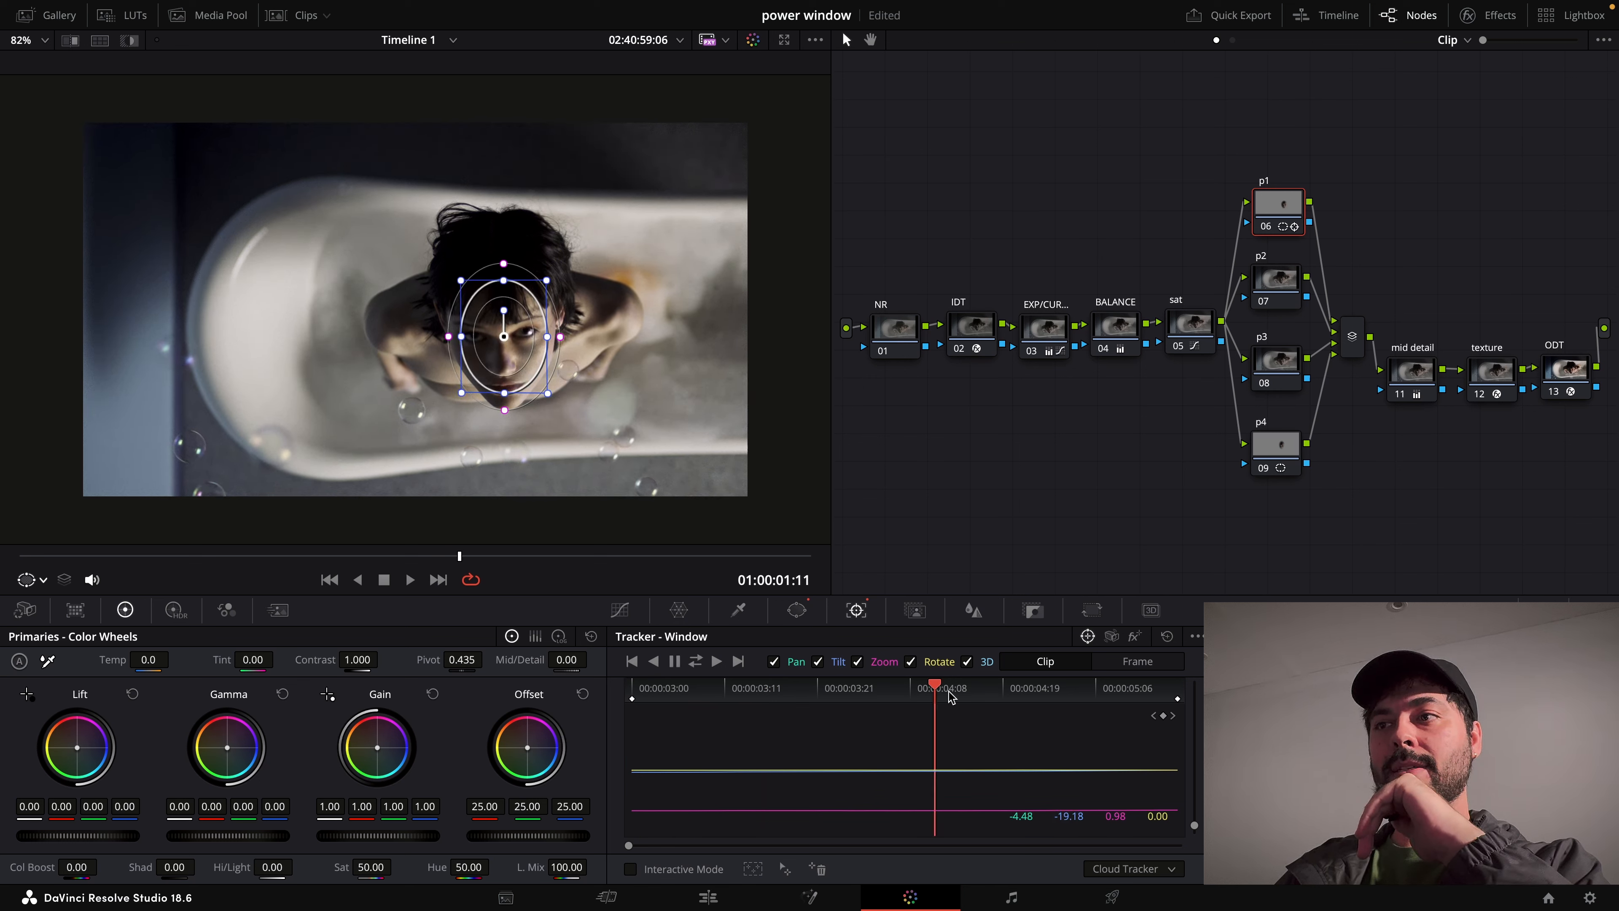
# Set the tracker to Frame mode, try a slight leftward correction of the face window at an earlier frame, and remove the tracking data.
pyautogui.click(1064, 688)
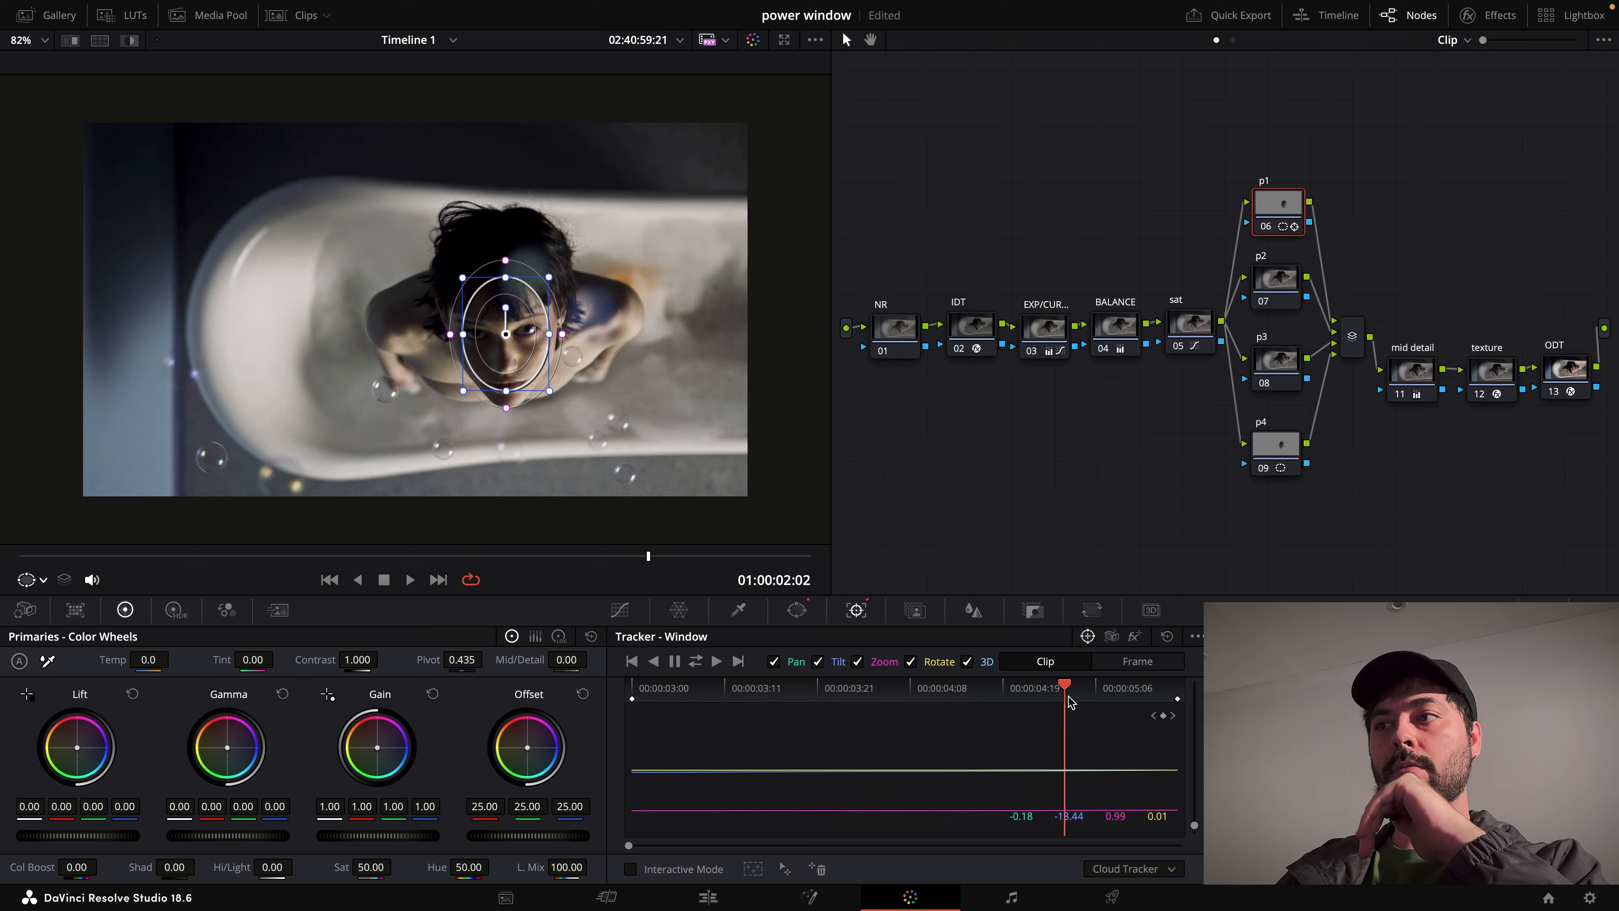
pyautogui.click(1118, 665)
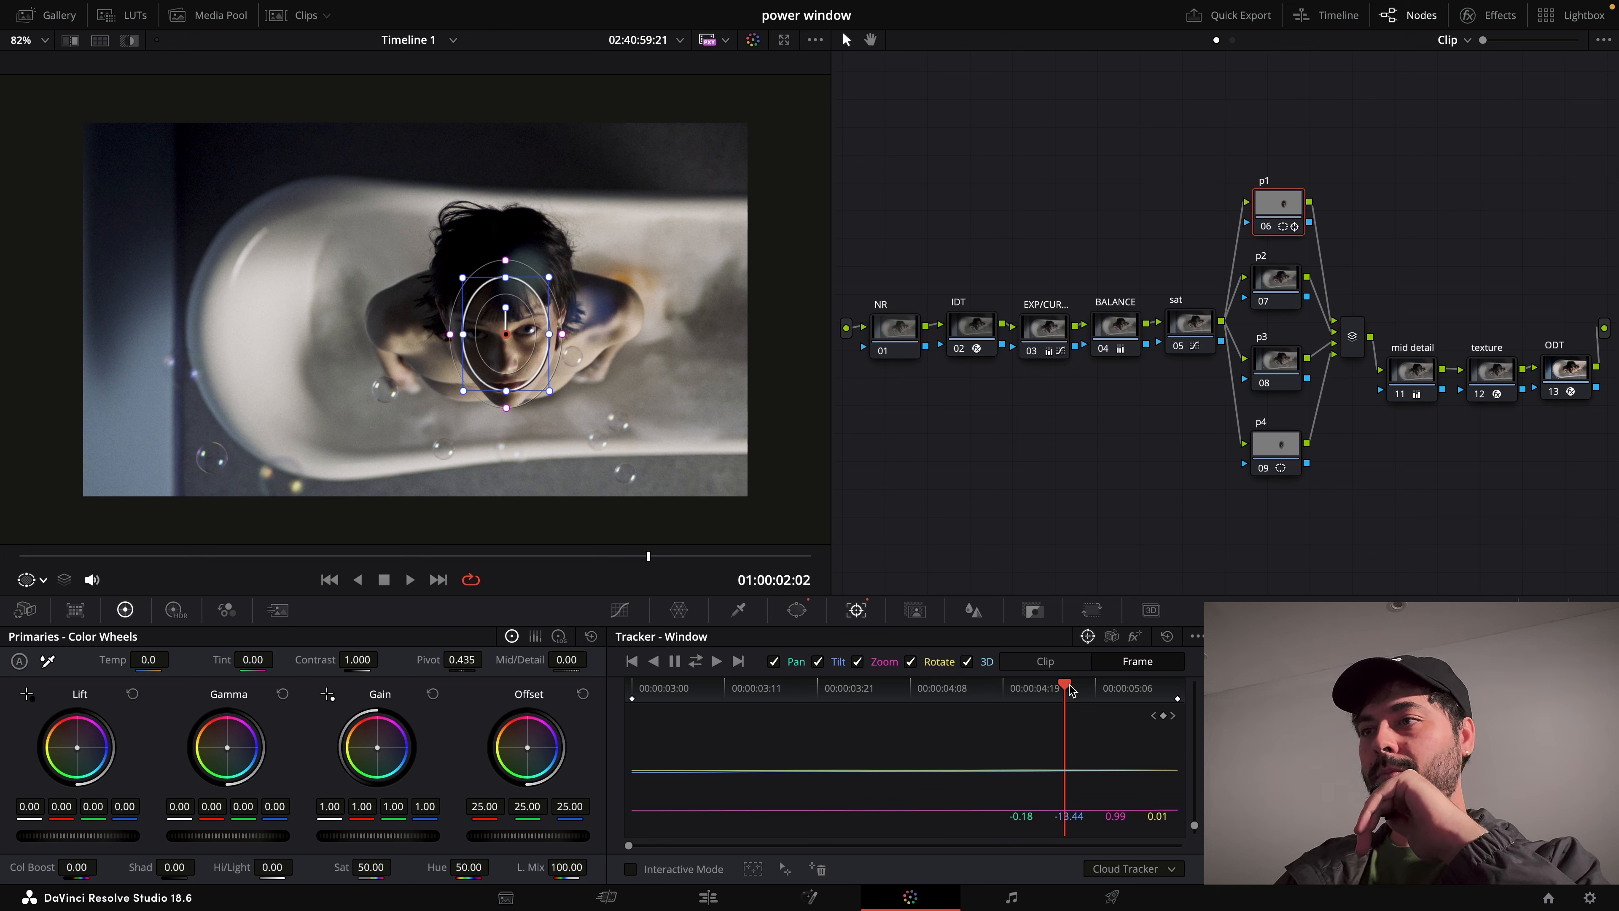
pyautogui.moveTo(1056, 692); pyautogui.dragTo(961, 692)
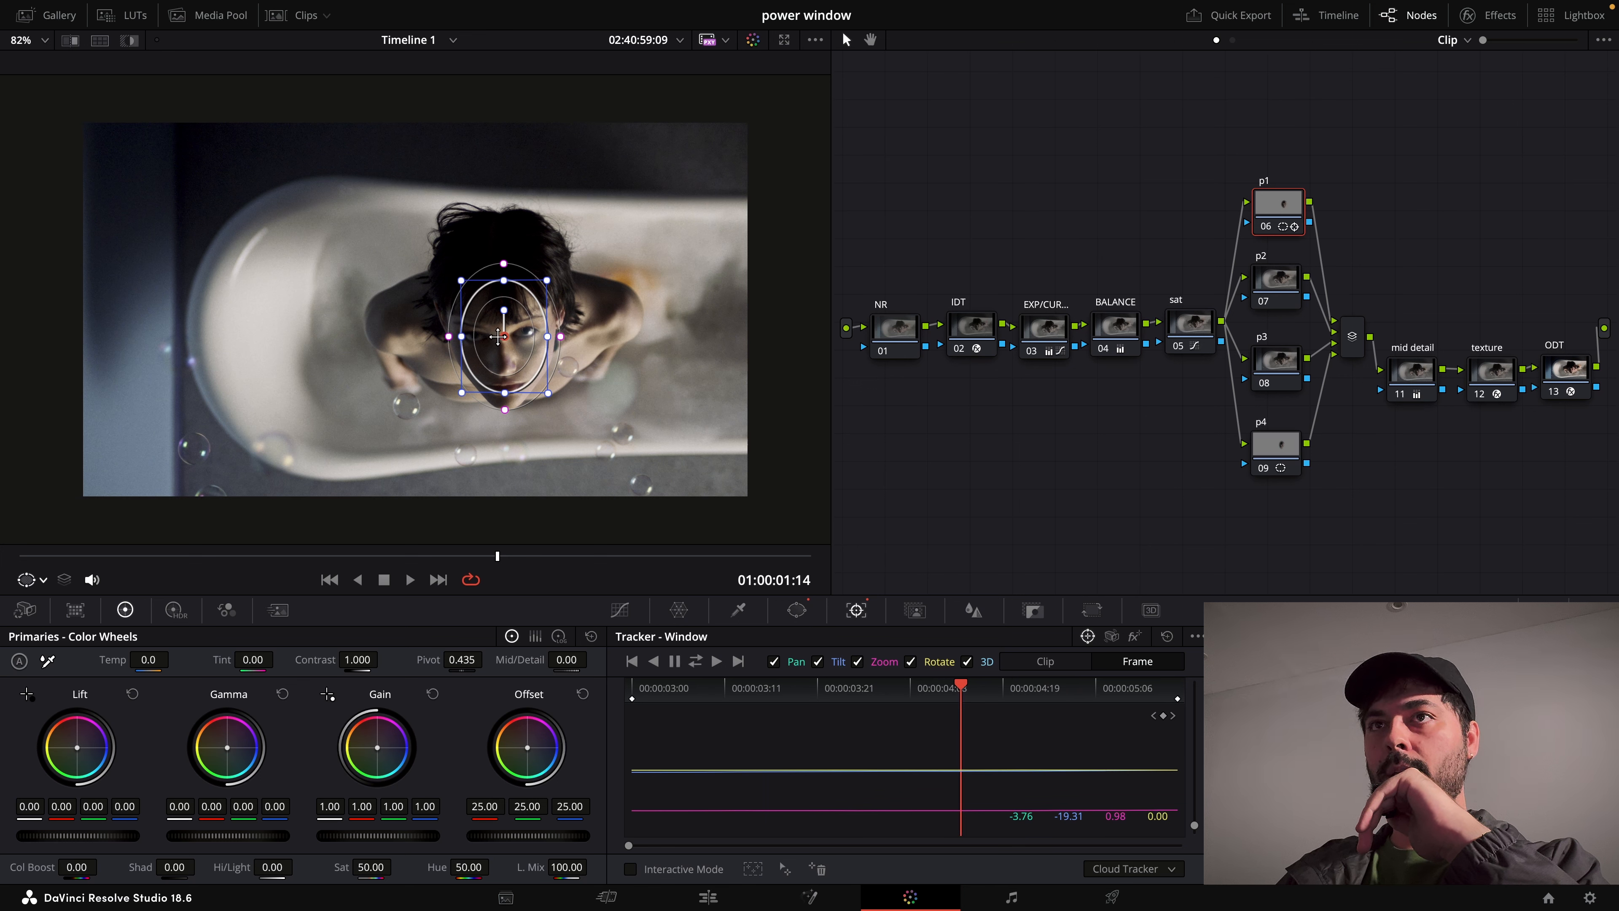
pyautogui.moveTo(504, 315); pyautogui.dragTo(501, 317)
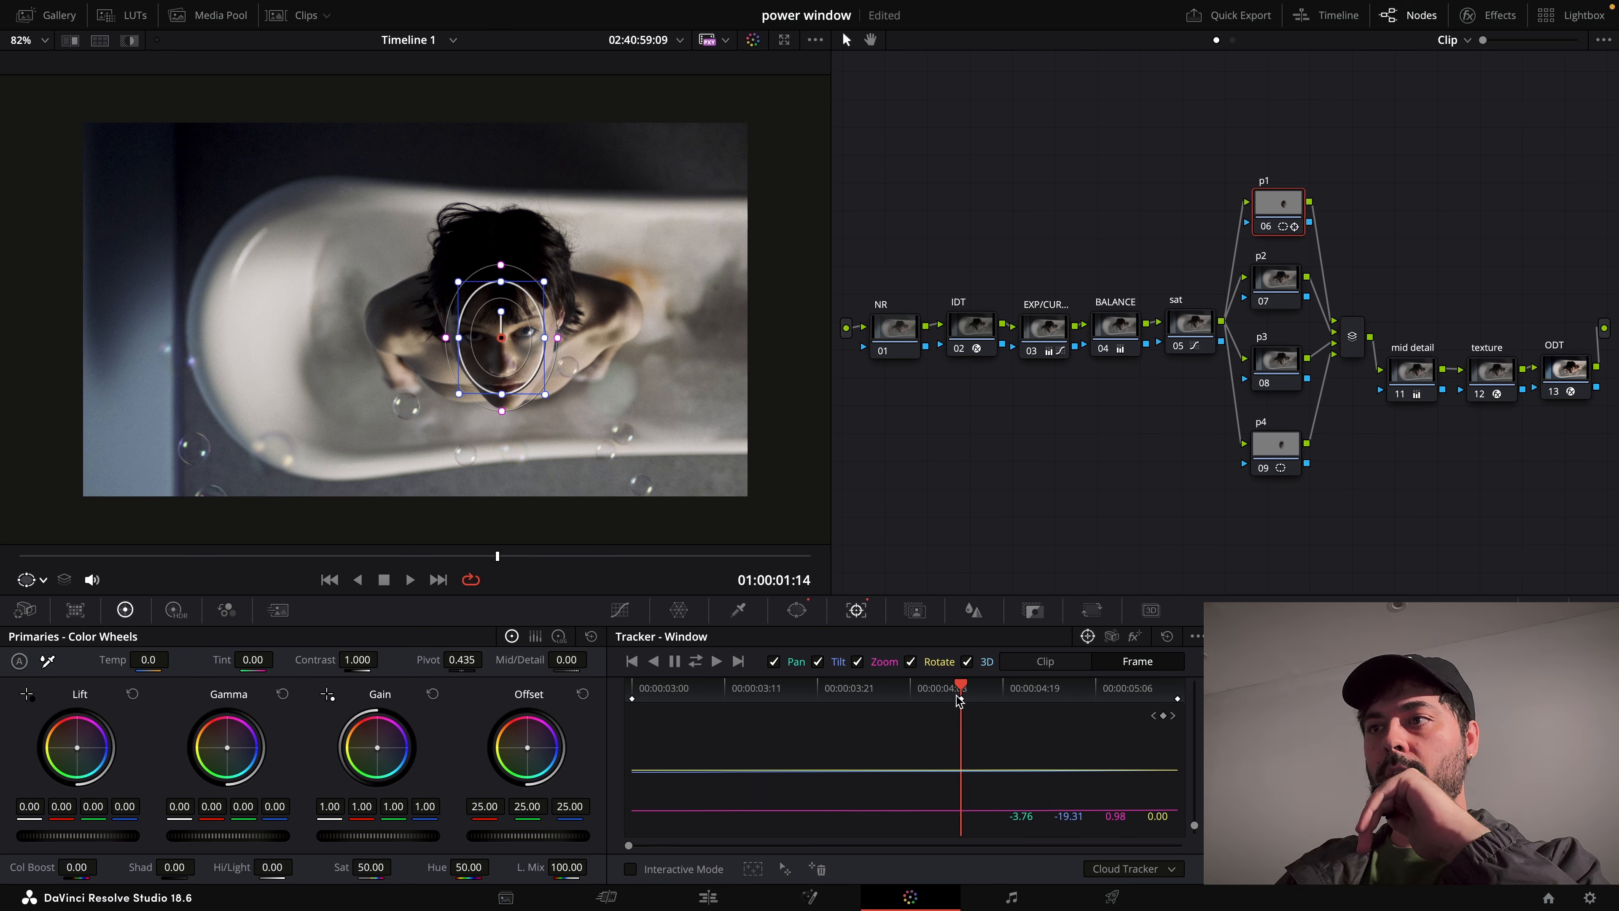
pyautogui.moveTo(962, 687); pyautogui.dragTo(1098, 688)
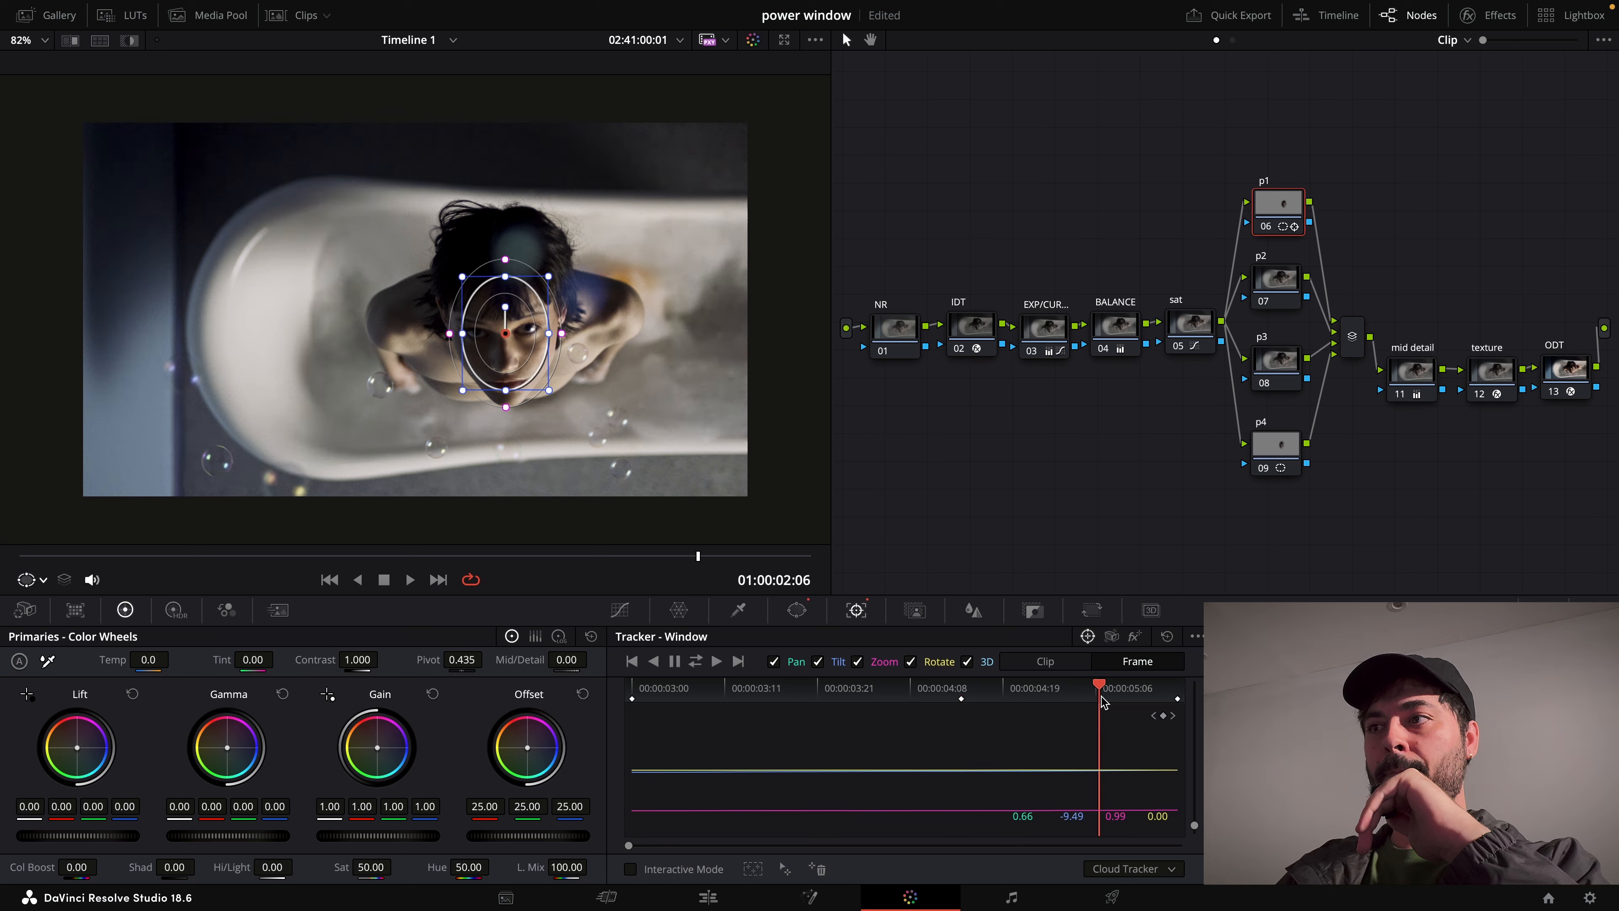
pyautogui.press('j')
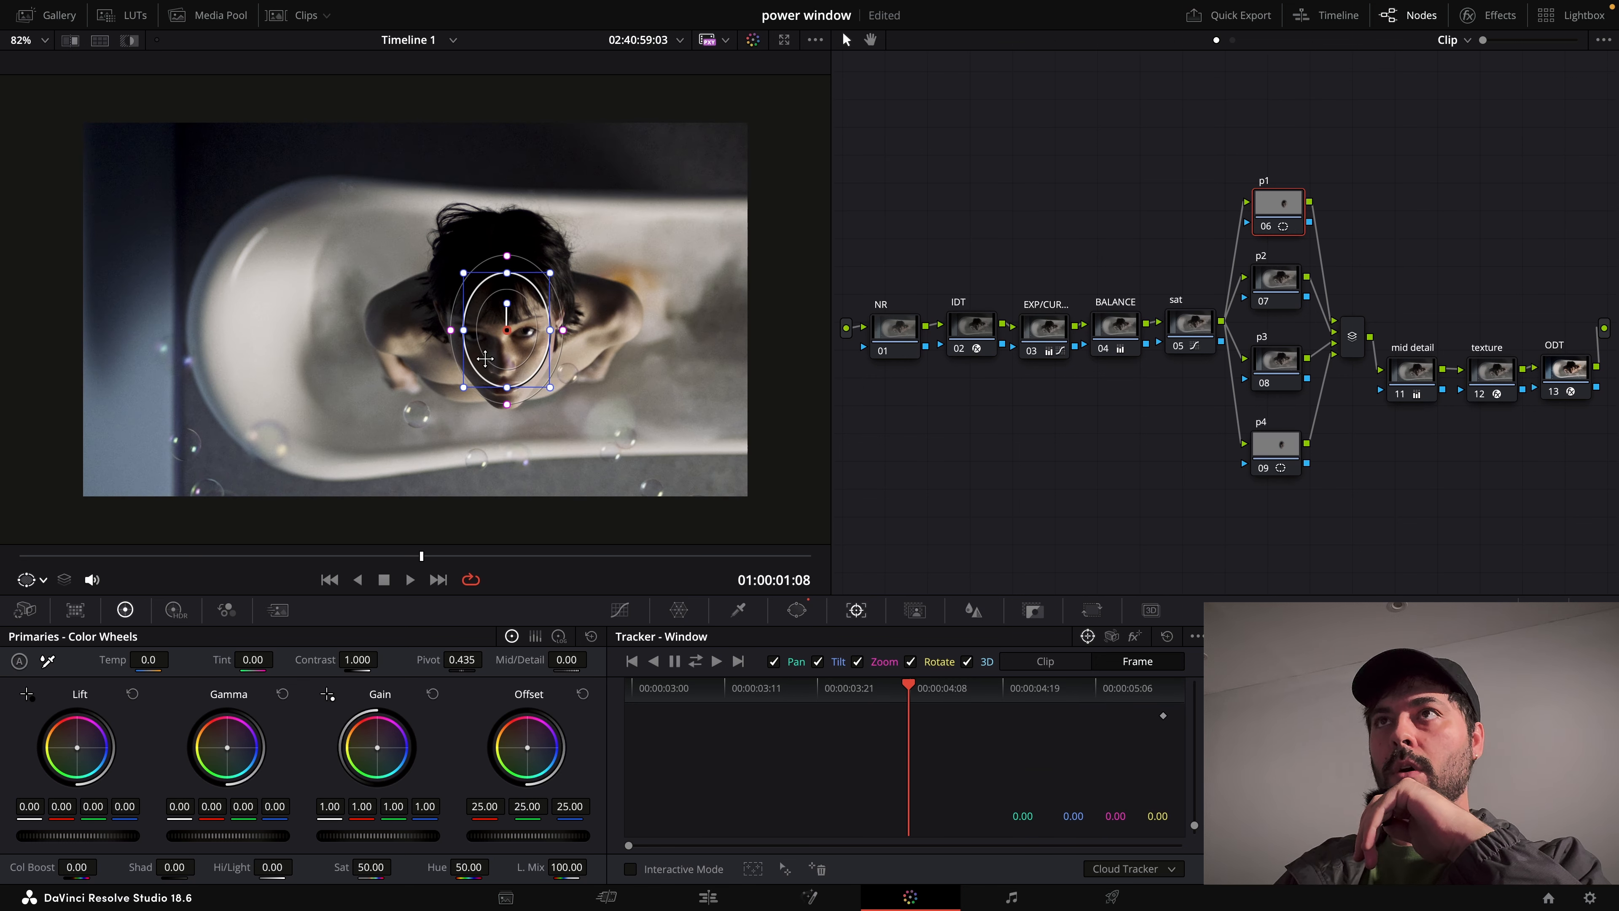
# Isolate the face window with Highlight, raise node p1's luminance gain to 1.05, and return to the full picture.
pyautogui.click(128, 41)
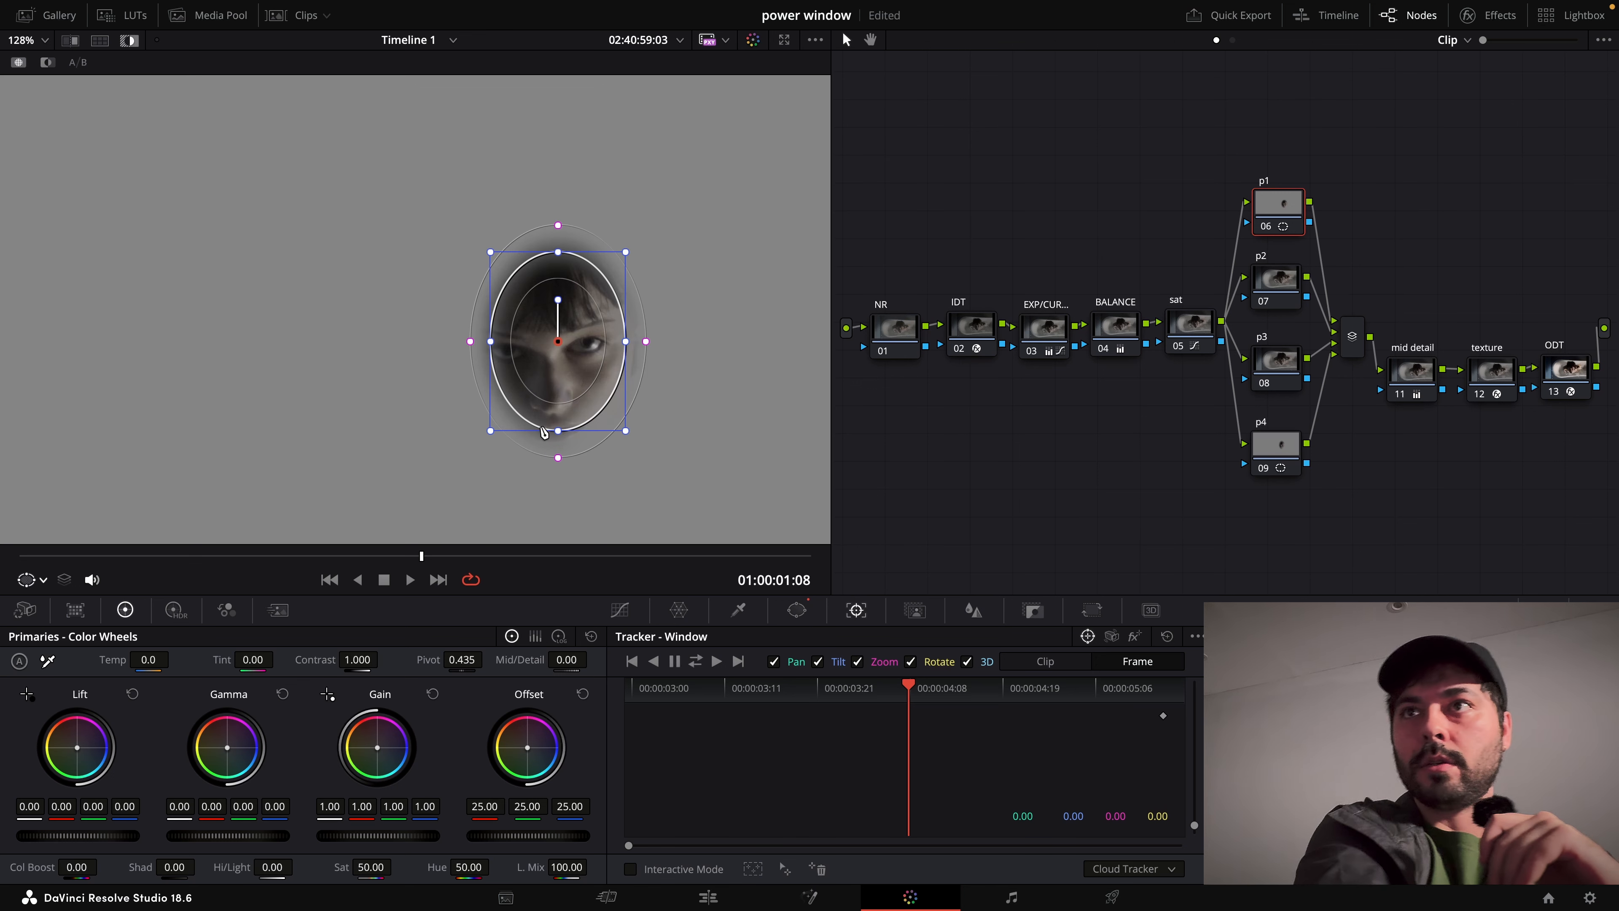
pyautogui.scroll(3, 543, 433)
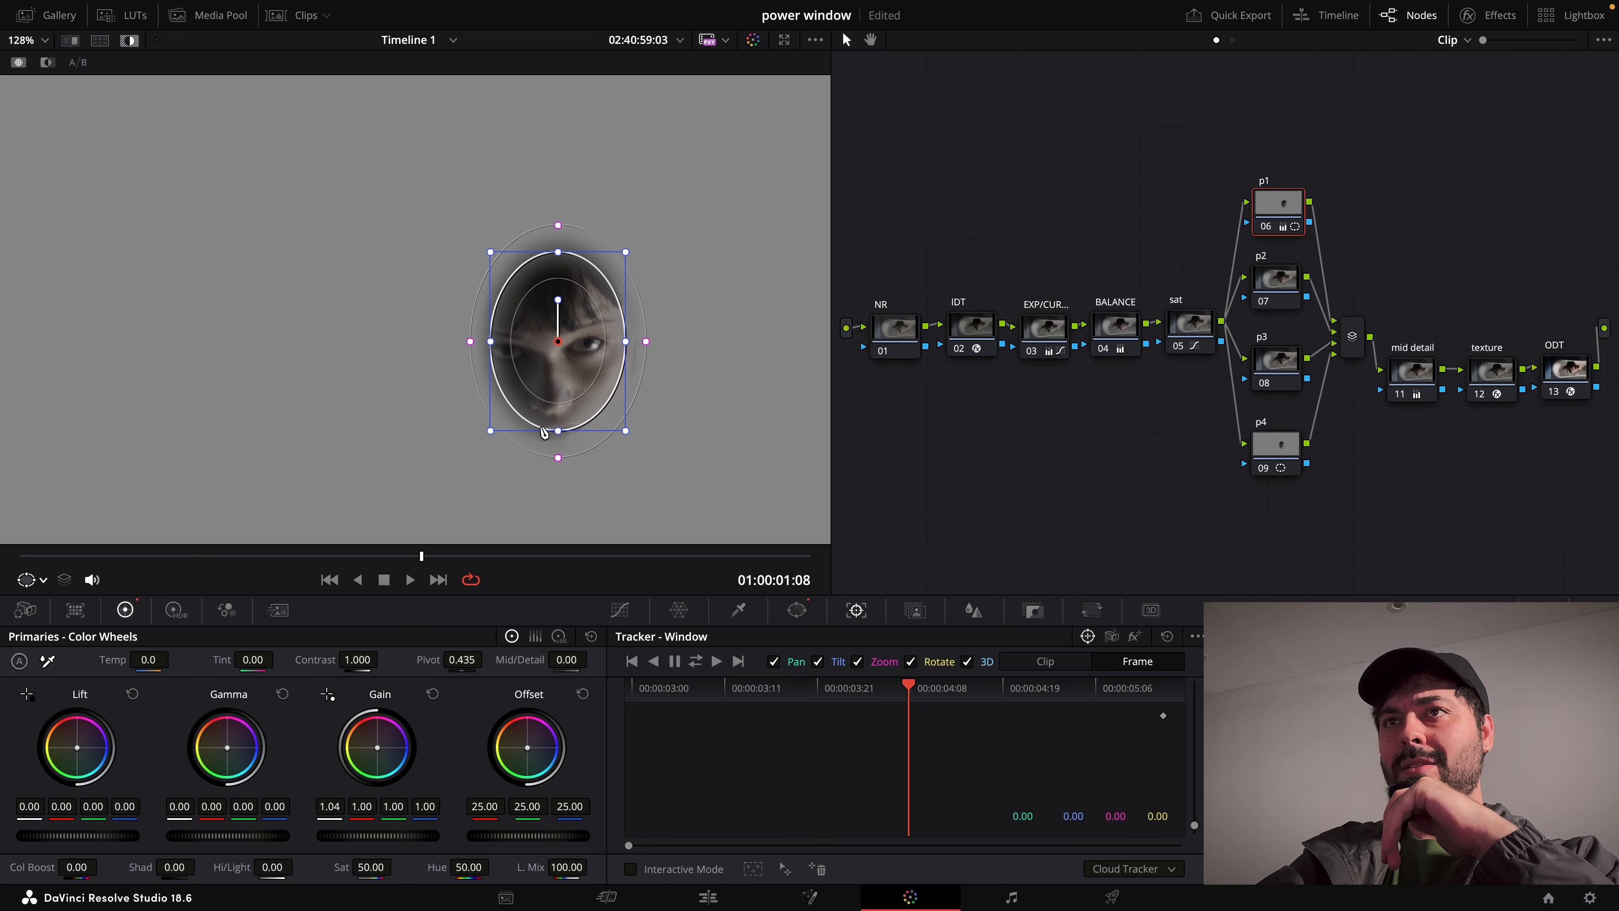
pyautogui.hotkey('shift', 'h')
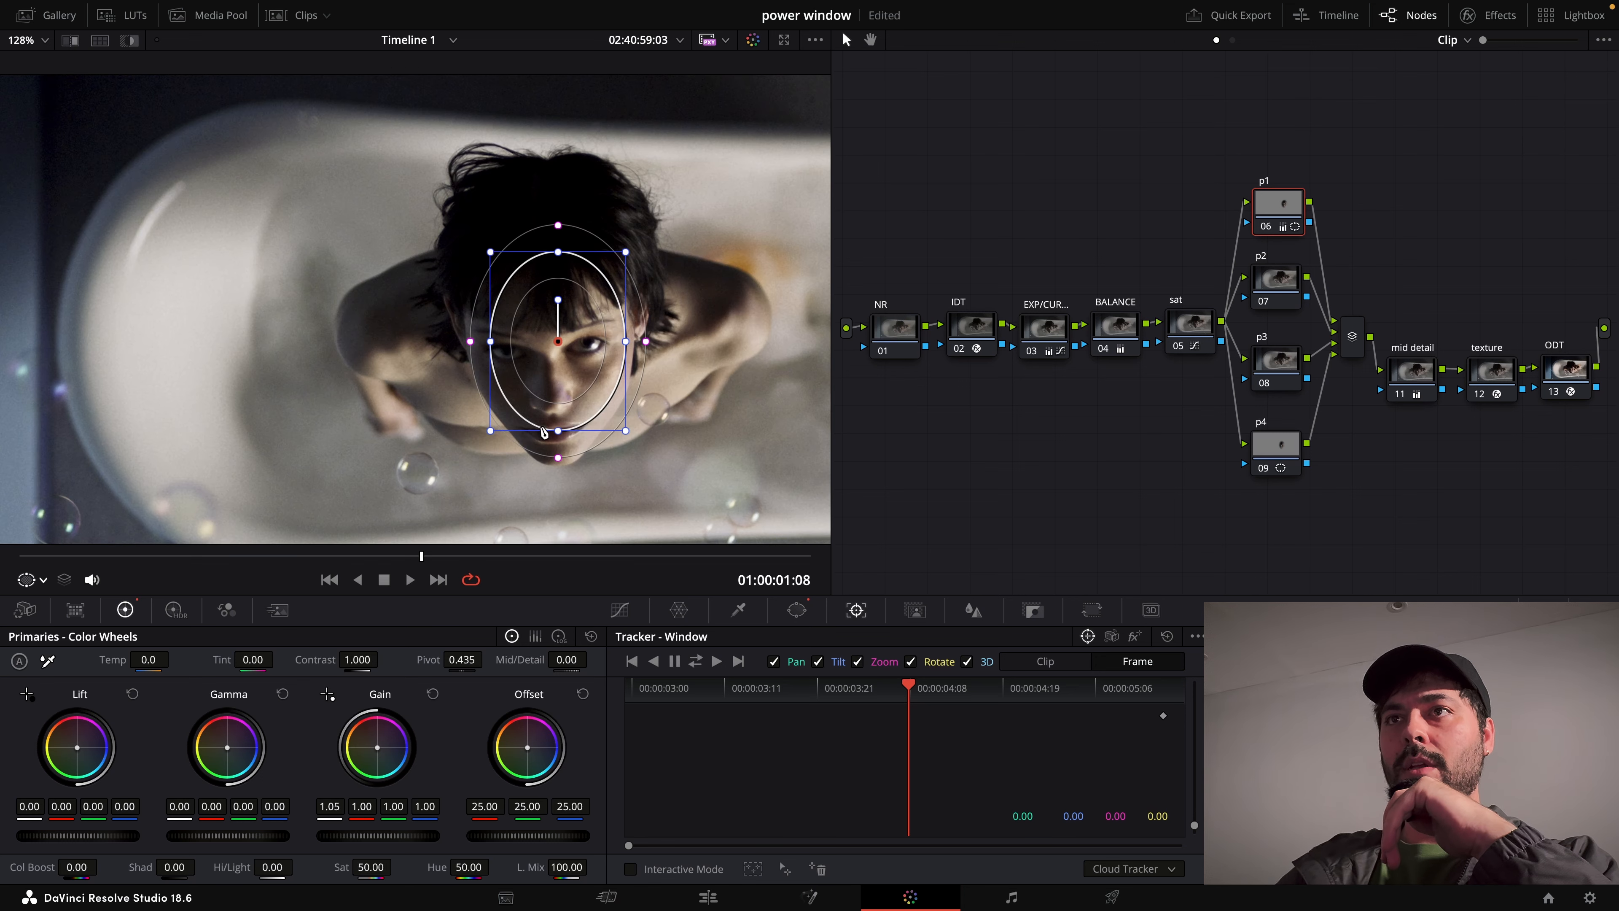
pyautogui.click(130, 41)
pyautogui.click(130, 41)
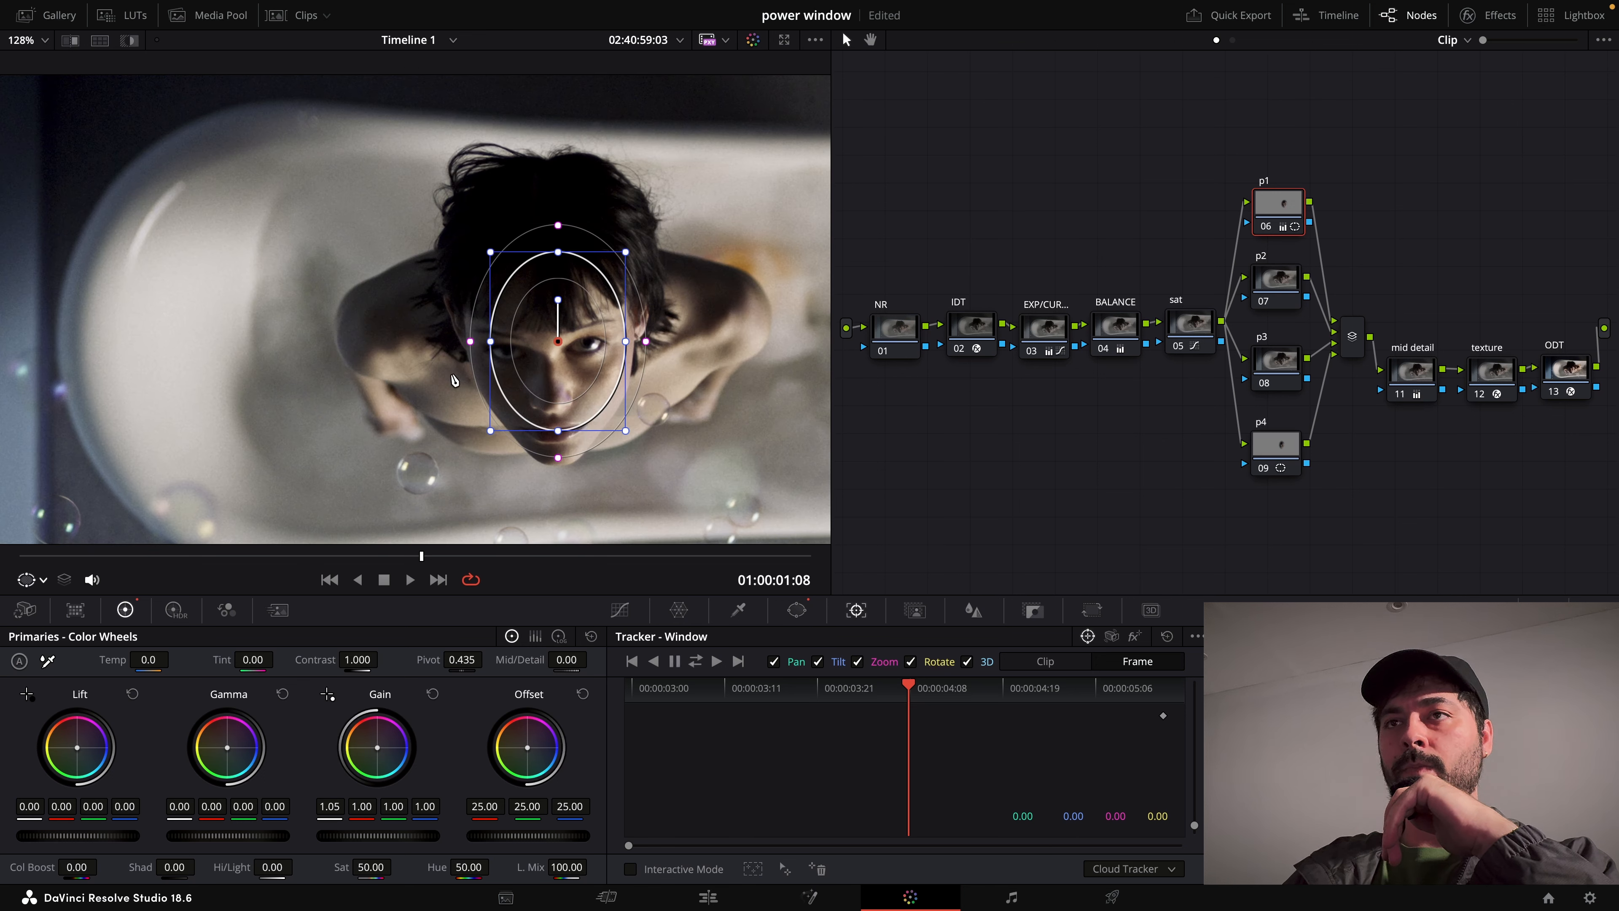
# Fit more of the picture in the viewer and toggle node p1 off and on to compare the face brightening.
pyautogui.click(1281, 279)
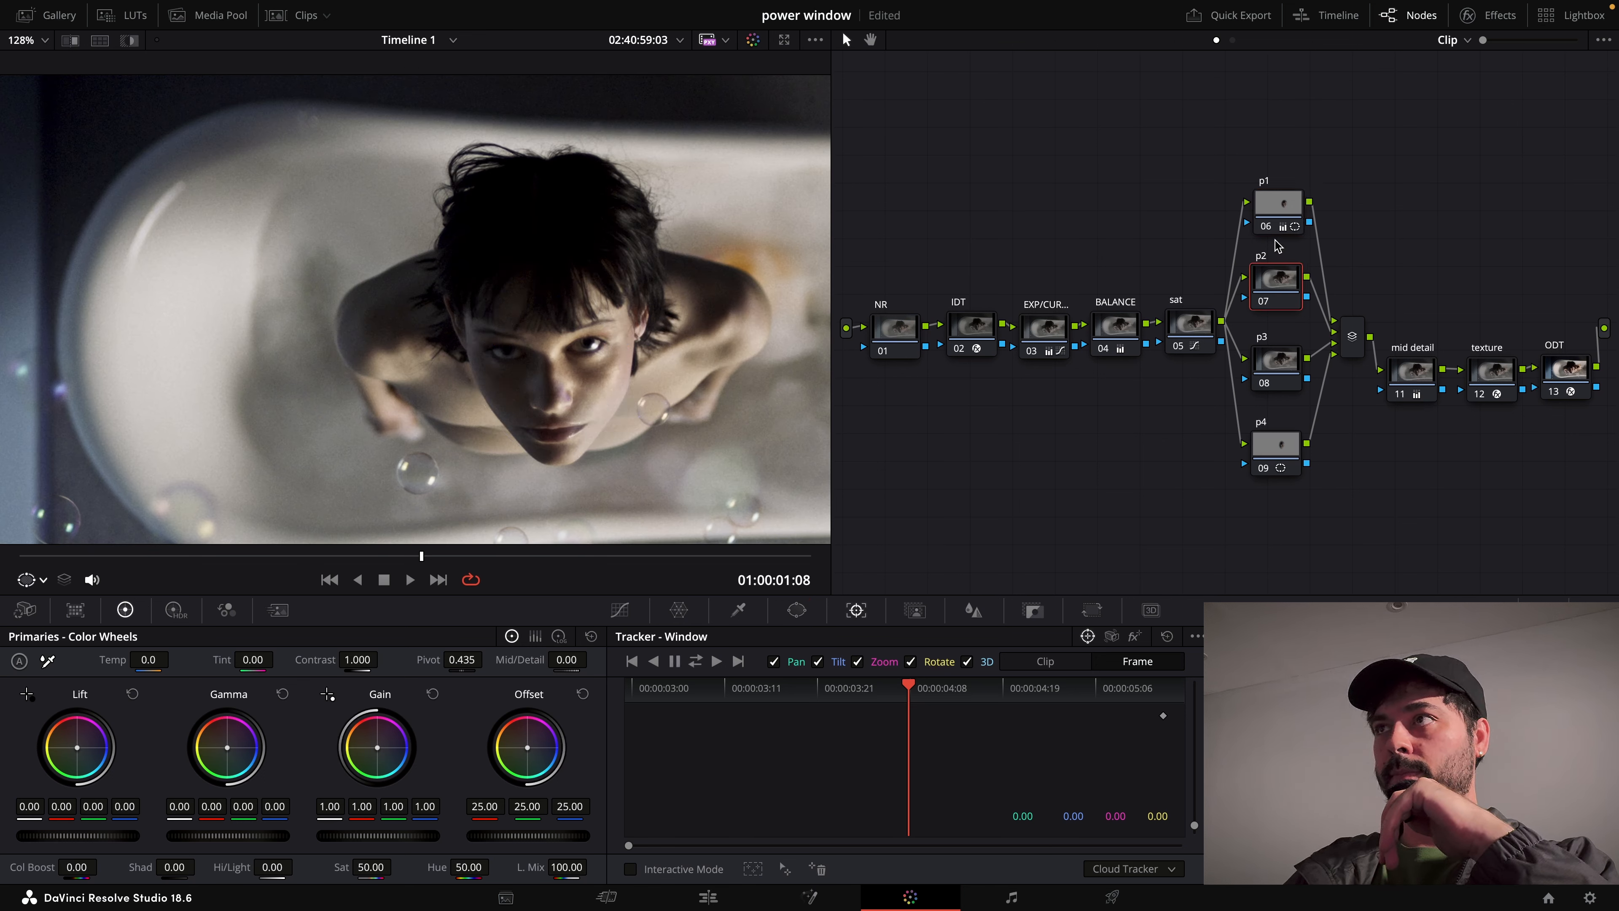
pyautogui.click(1269, 227)
pyautogui.click(1269, 227)
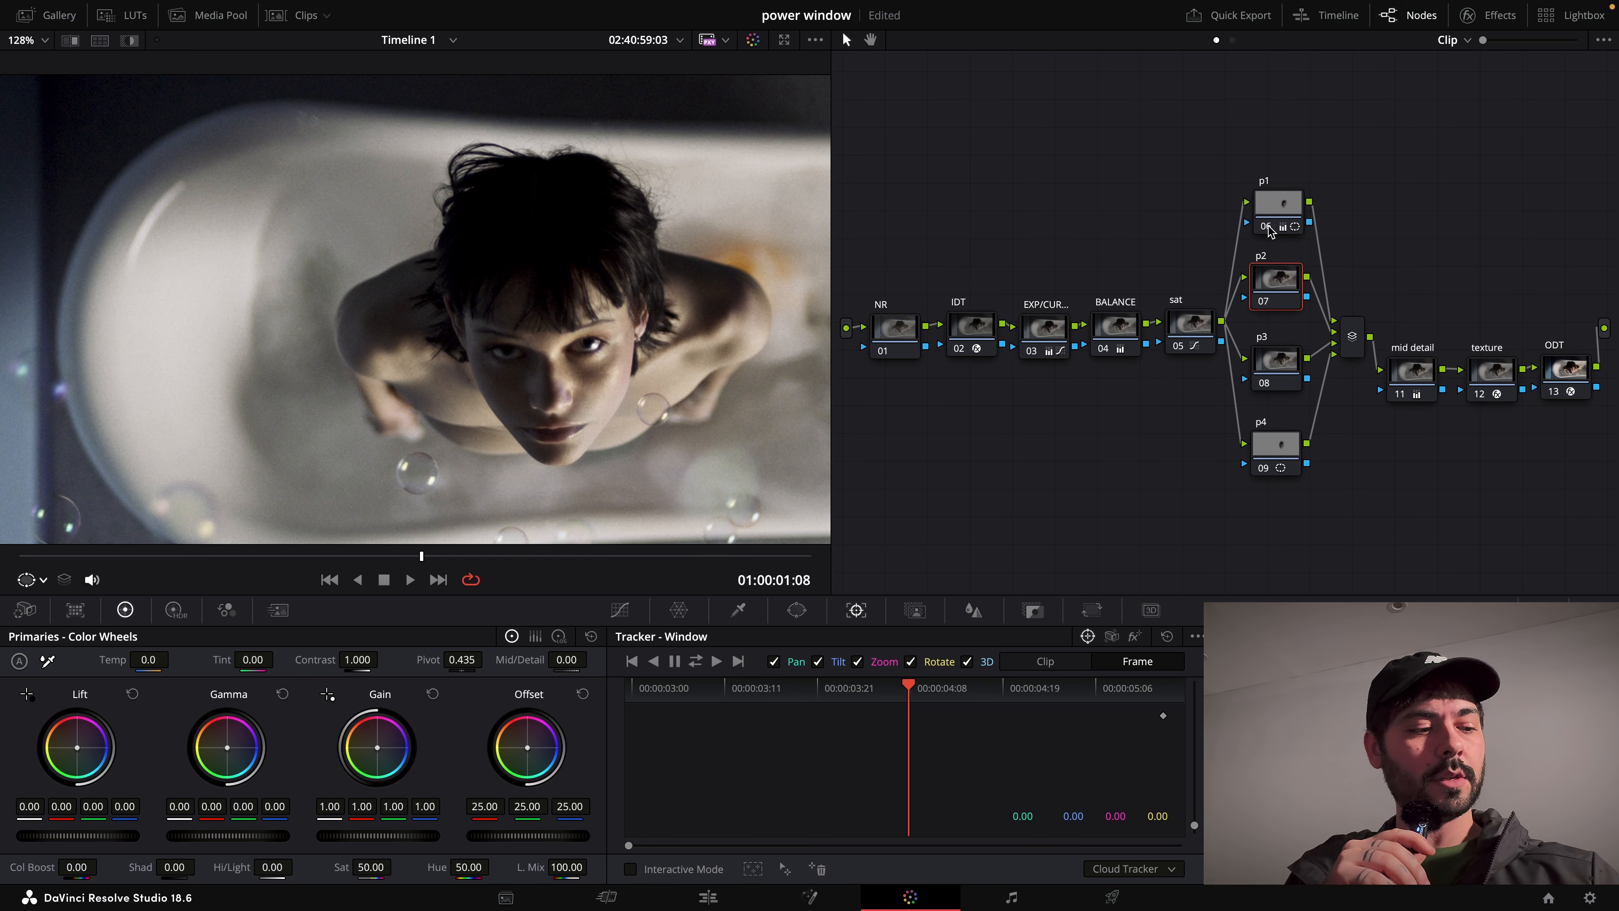
pyautogui.hotkey('shift', 'z')
pyautogui.click(1269, 227)
pyautogui.click(1269, 227)
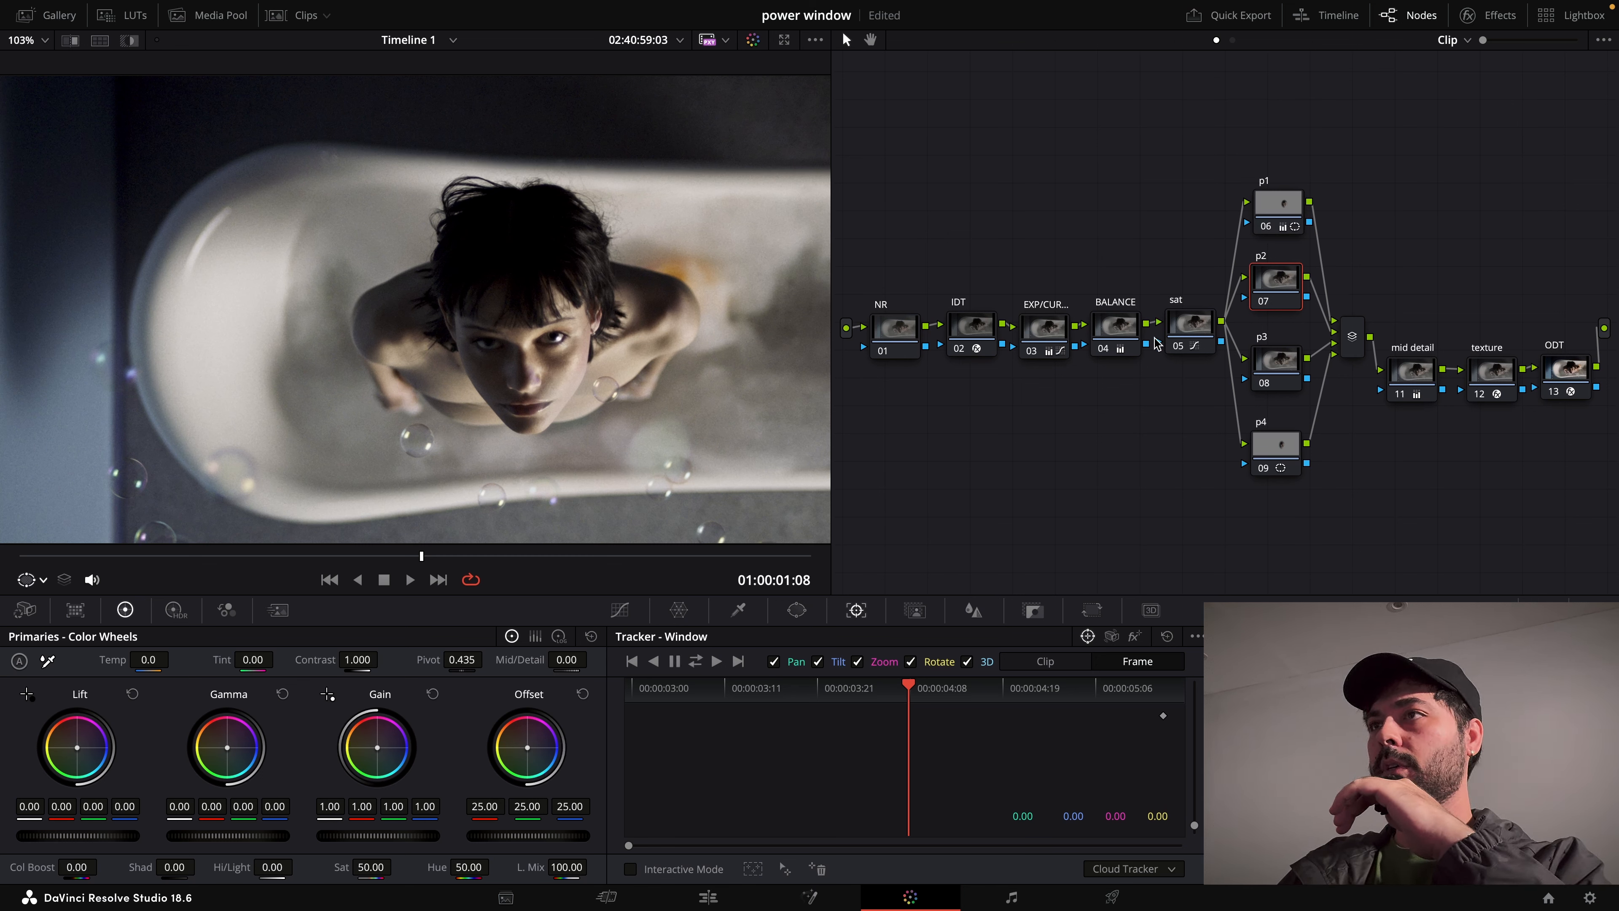
# Lower the shadow point of the custom curve on the exposure/curve node slightly.
pyautogui.click(1052, 336)
pyautogui.click(619, 610)
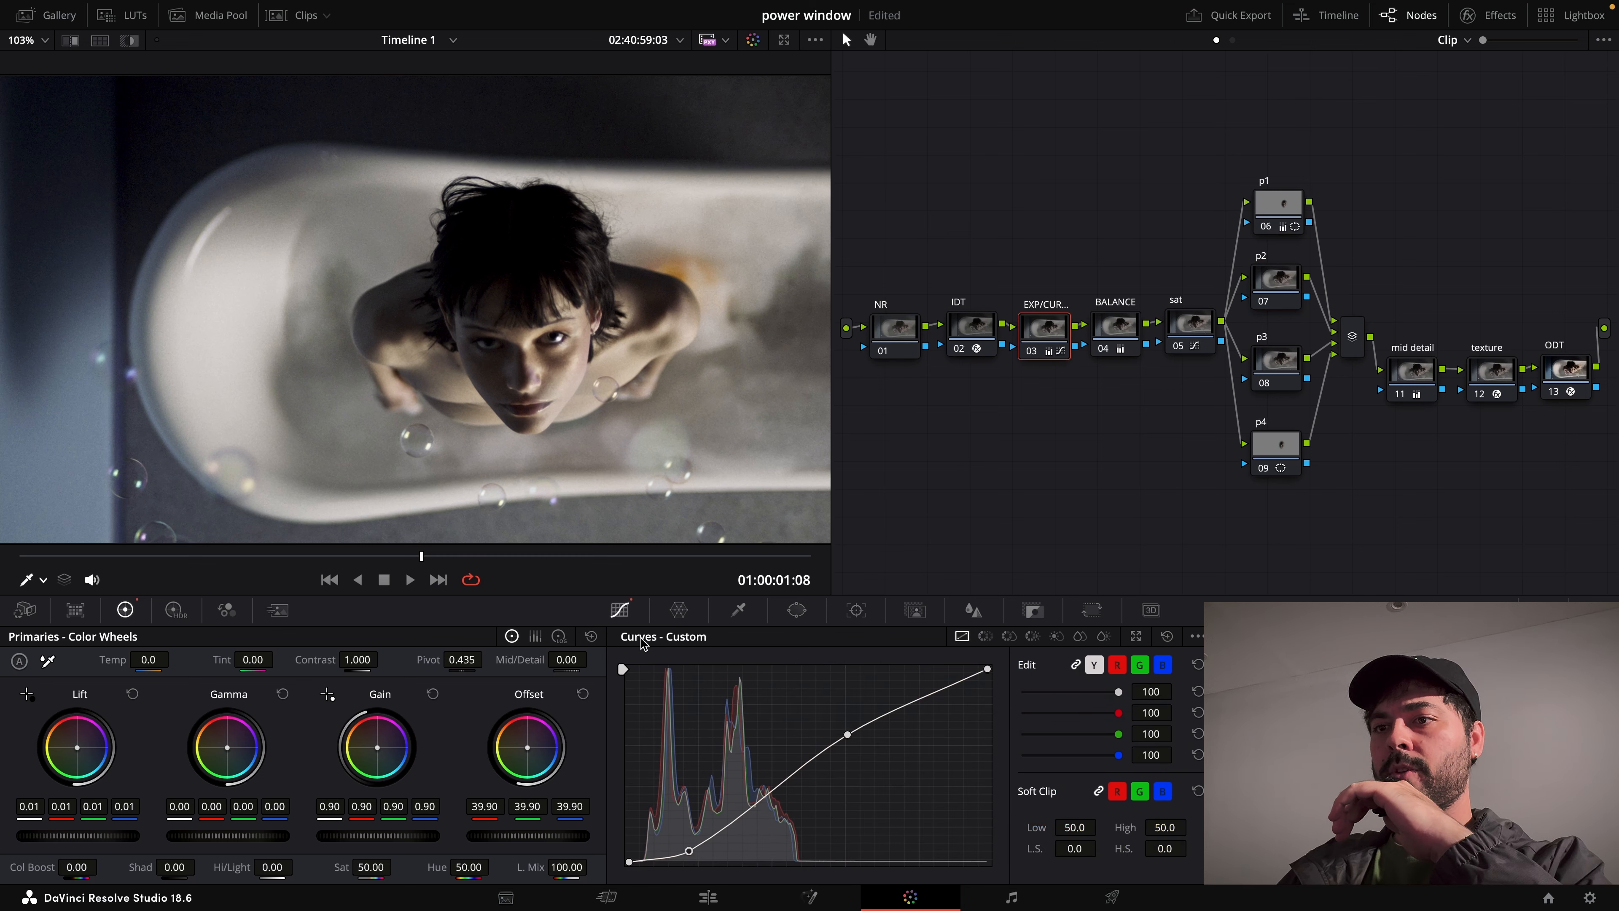
pyautogui.moveTo(691, 857); pyautogui.dragTo(693, 857)
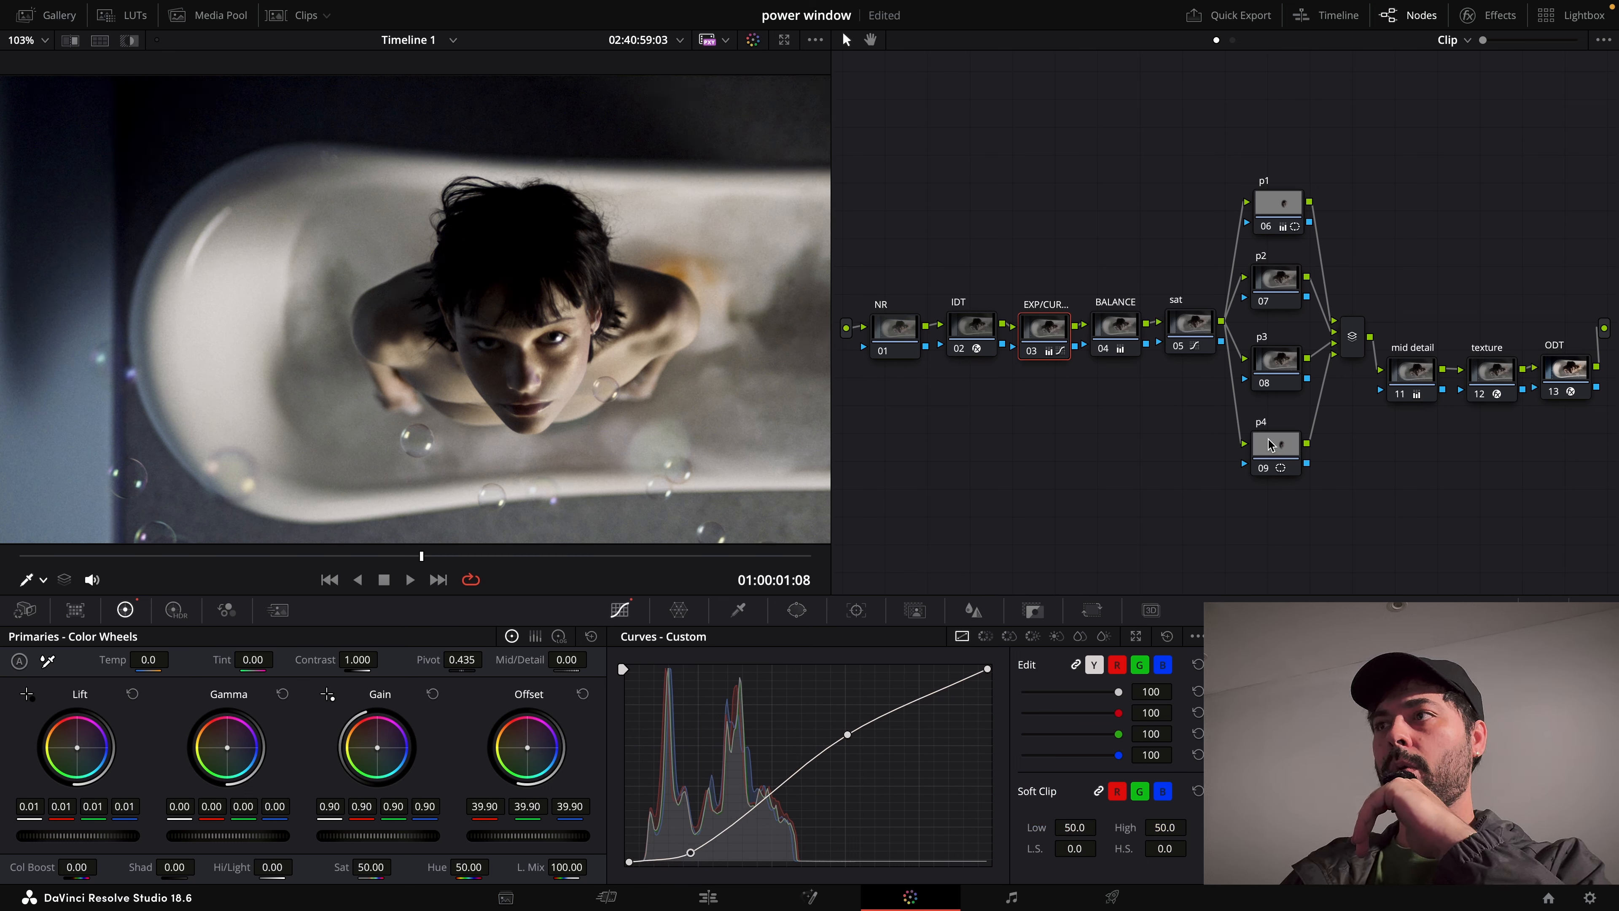
# Reset node p4 to remove its leftover window, and line node p1 up above the other parallel nodes.
pyautogui.click(1265, 468)
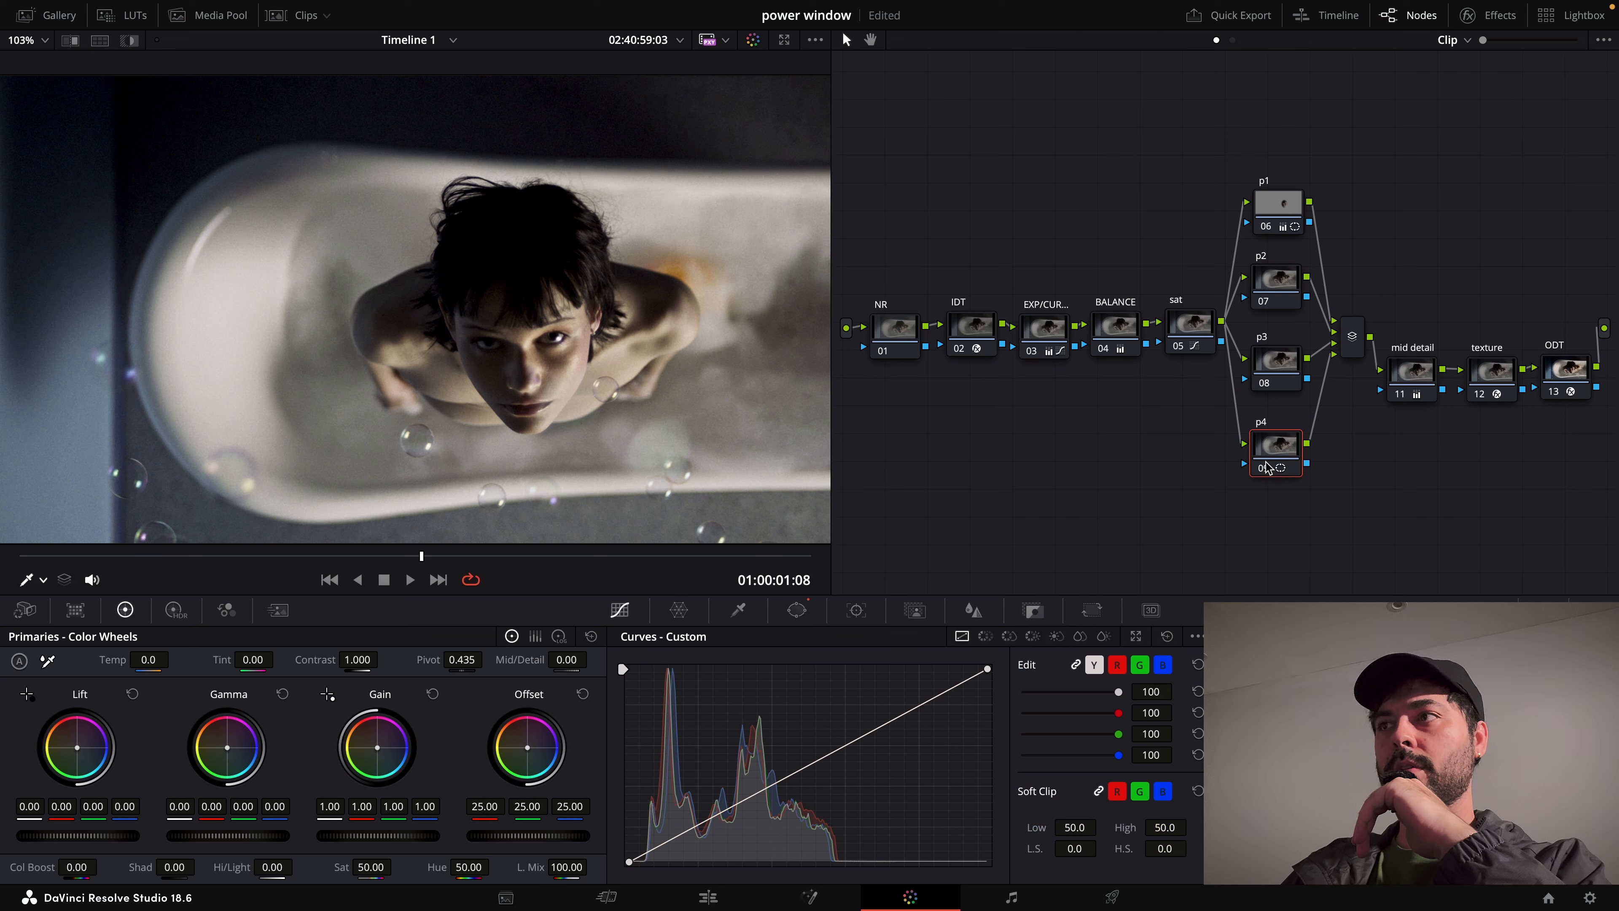
pyautogui.rightClick(1270, 450)
pyautogui.click(1278, 463)
pyautogui.click(1291, 213)
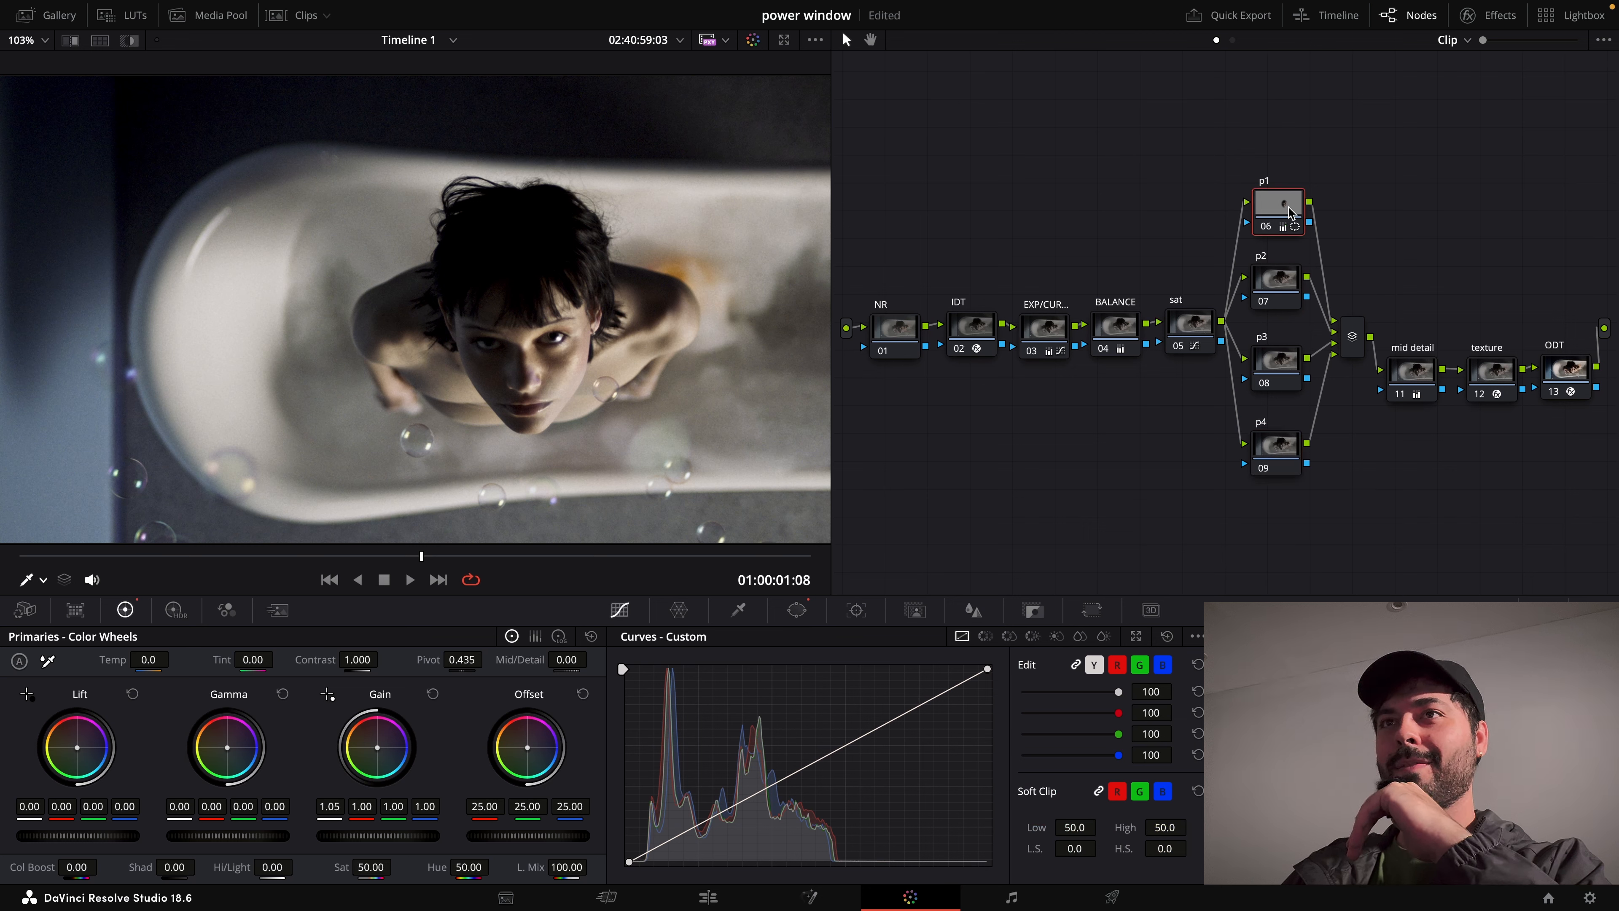
pyautogui.moveTo(1289, 214); pyautogui.dragTo(1285, 212)
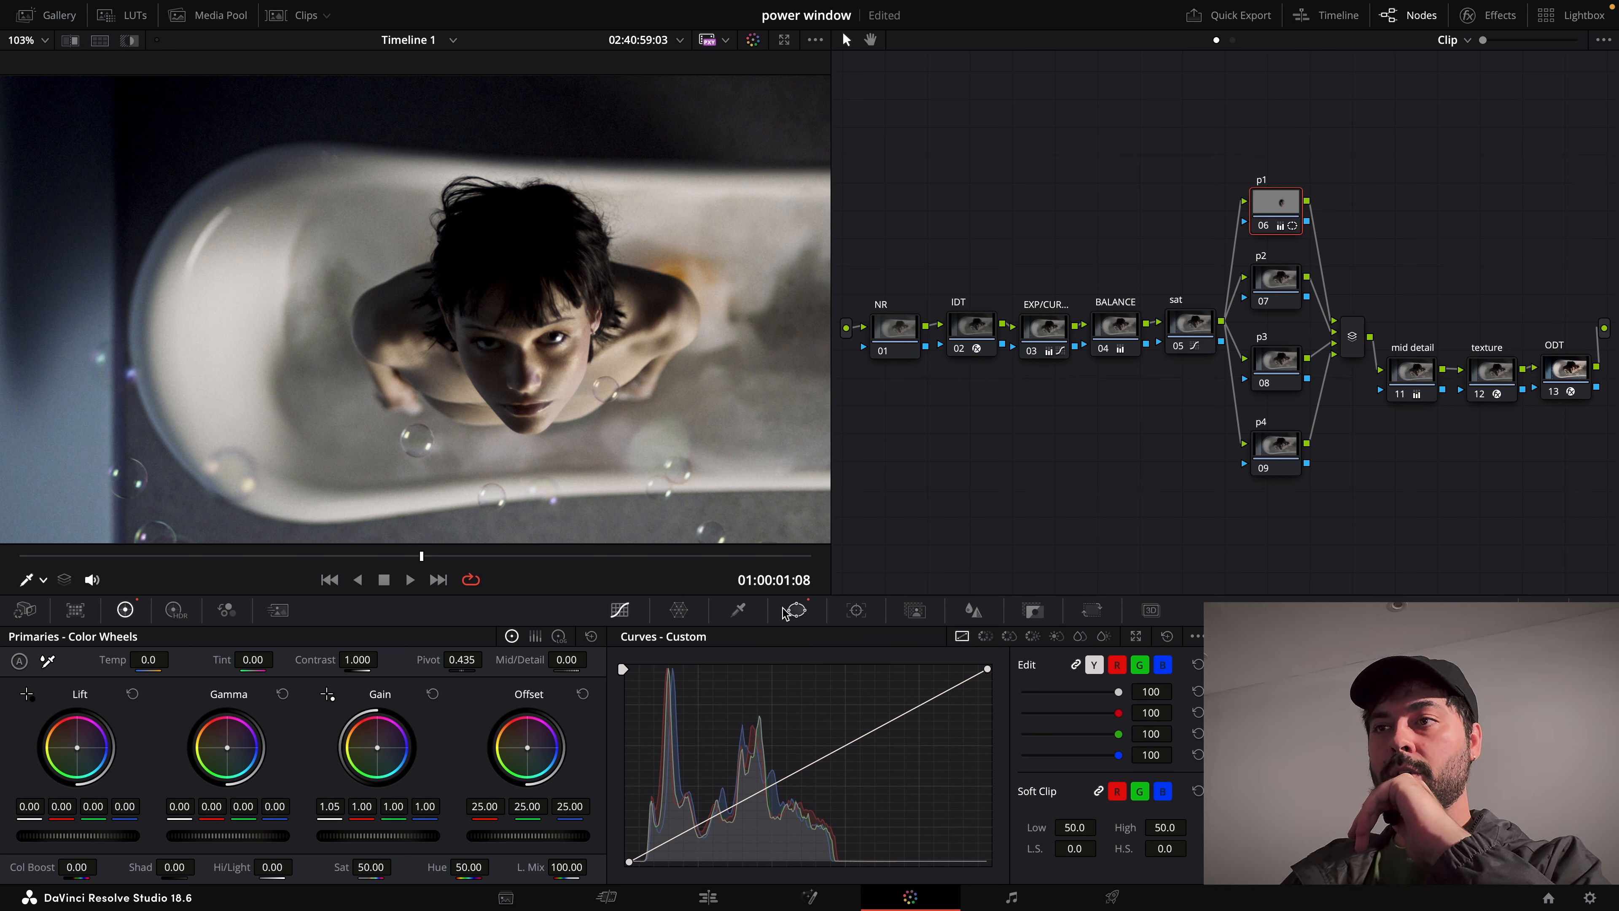
# Look over the Magic Mask and Qualifier tools as other ways to isolate the face on node p1, ending at its window settings.
pyautogui.click(902, 612)
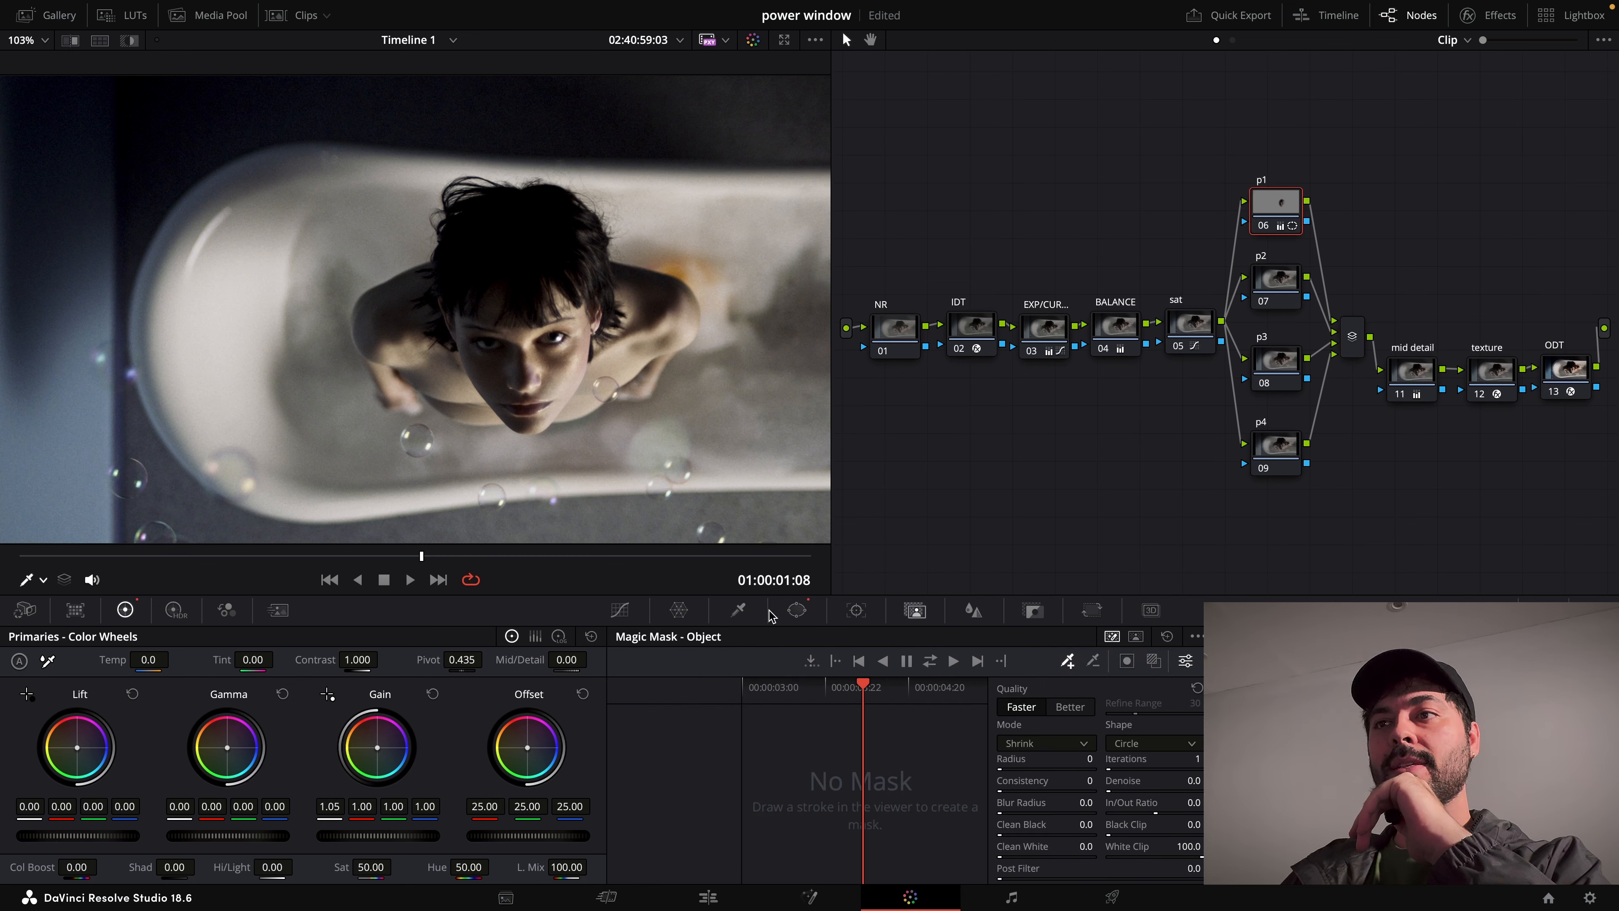
pyautogui.click(742, 611)
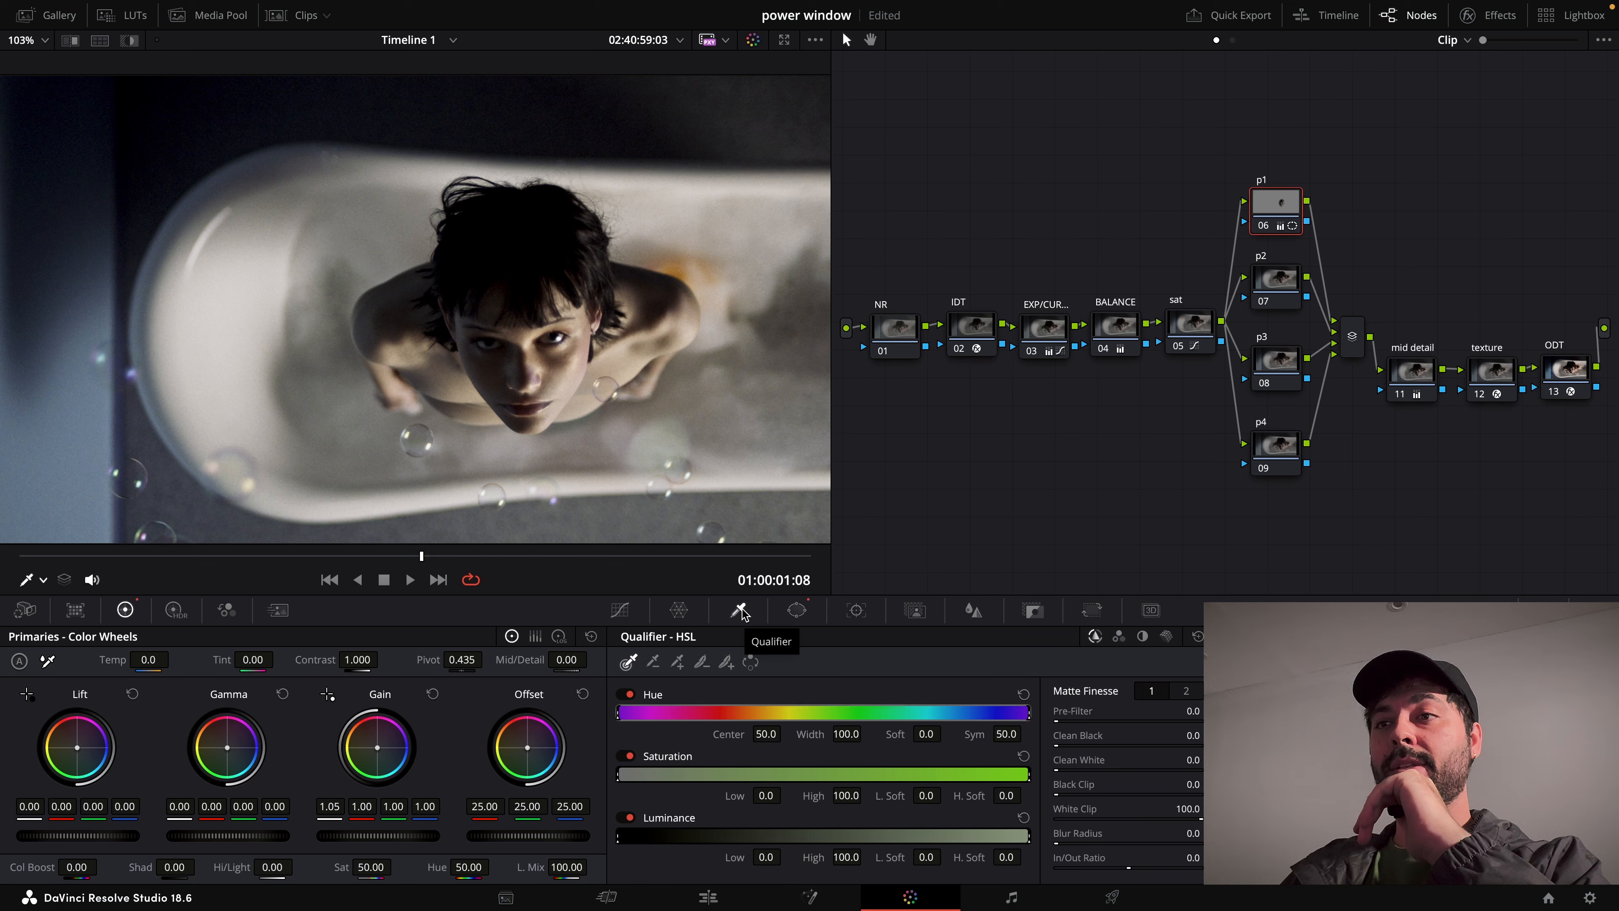
pyautogui.click(906, 612)
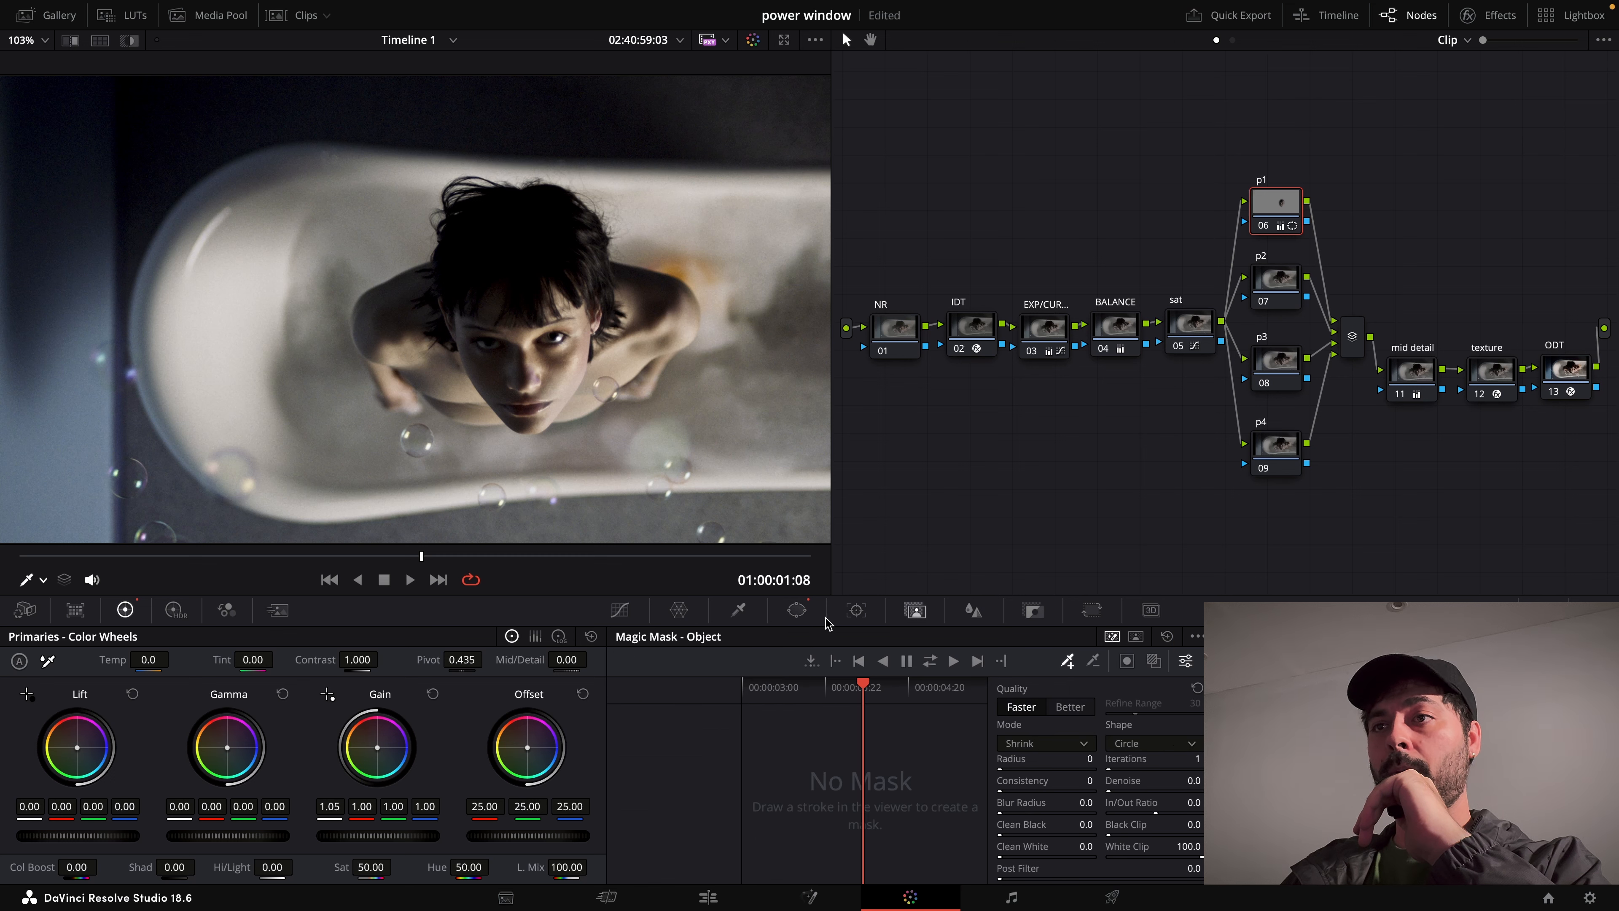
pyautogui.click(747, 616)
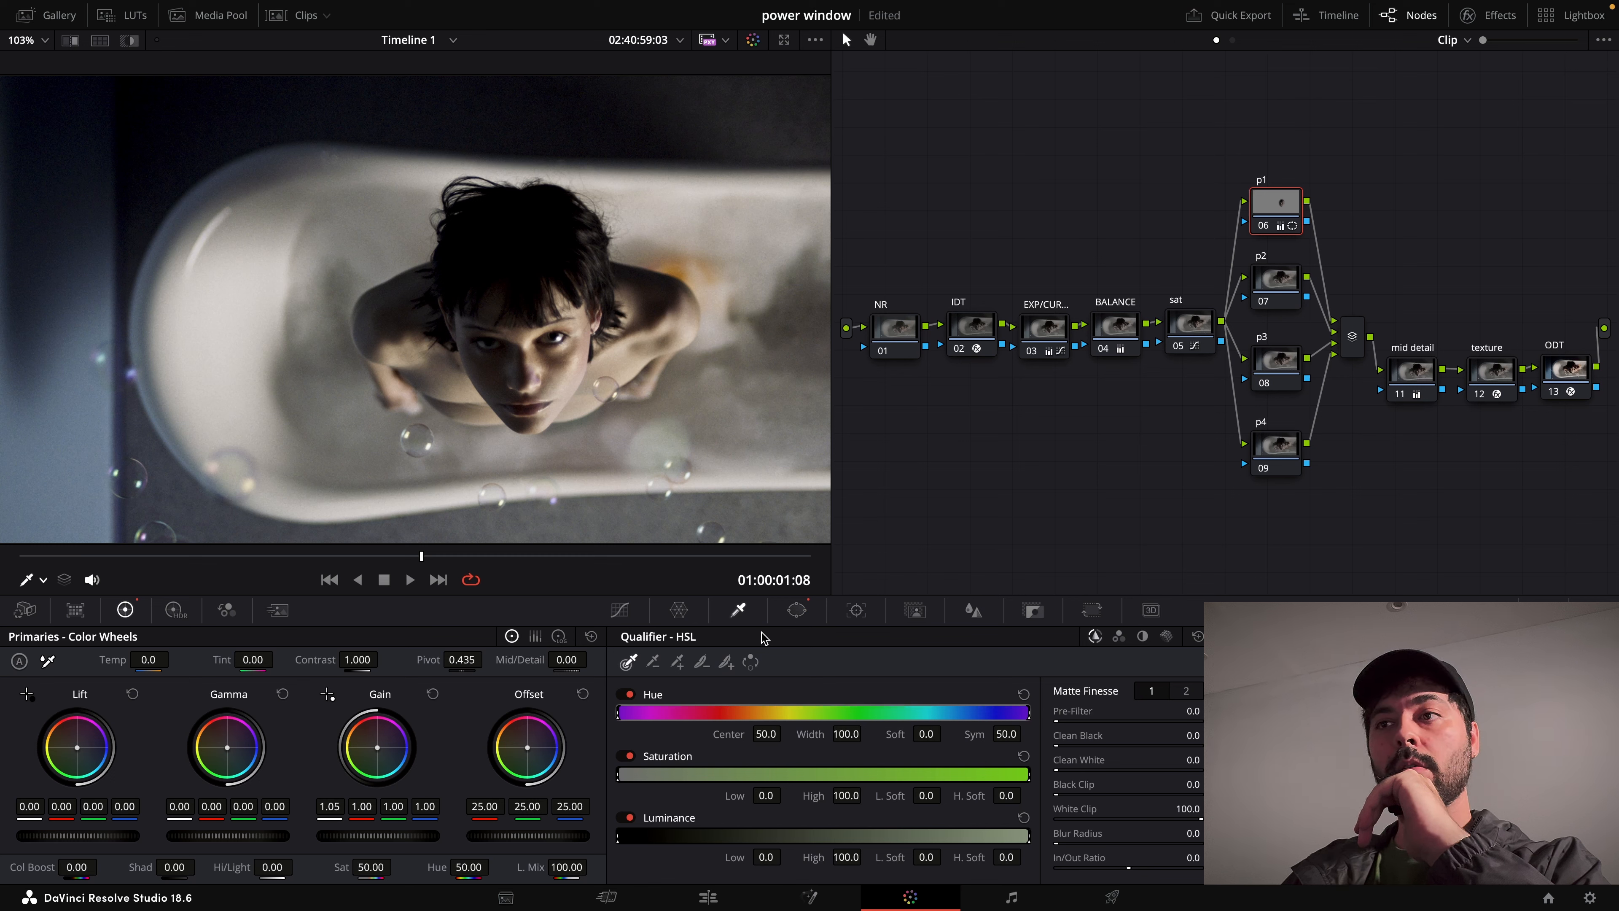
pyautogui.click(908, 611)
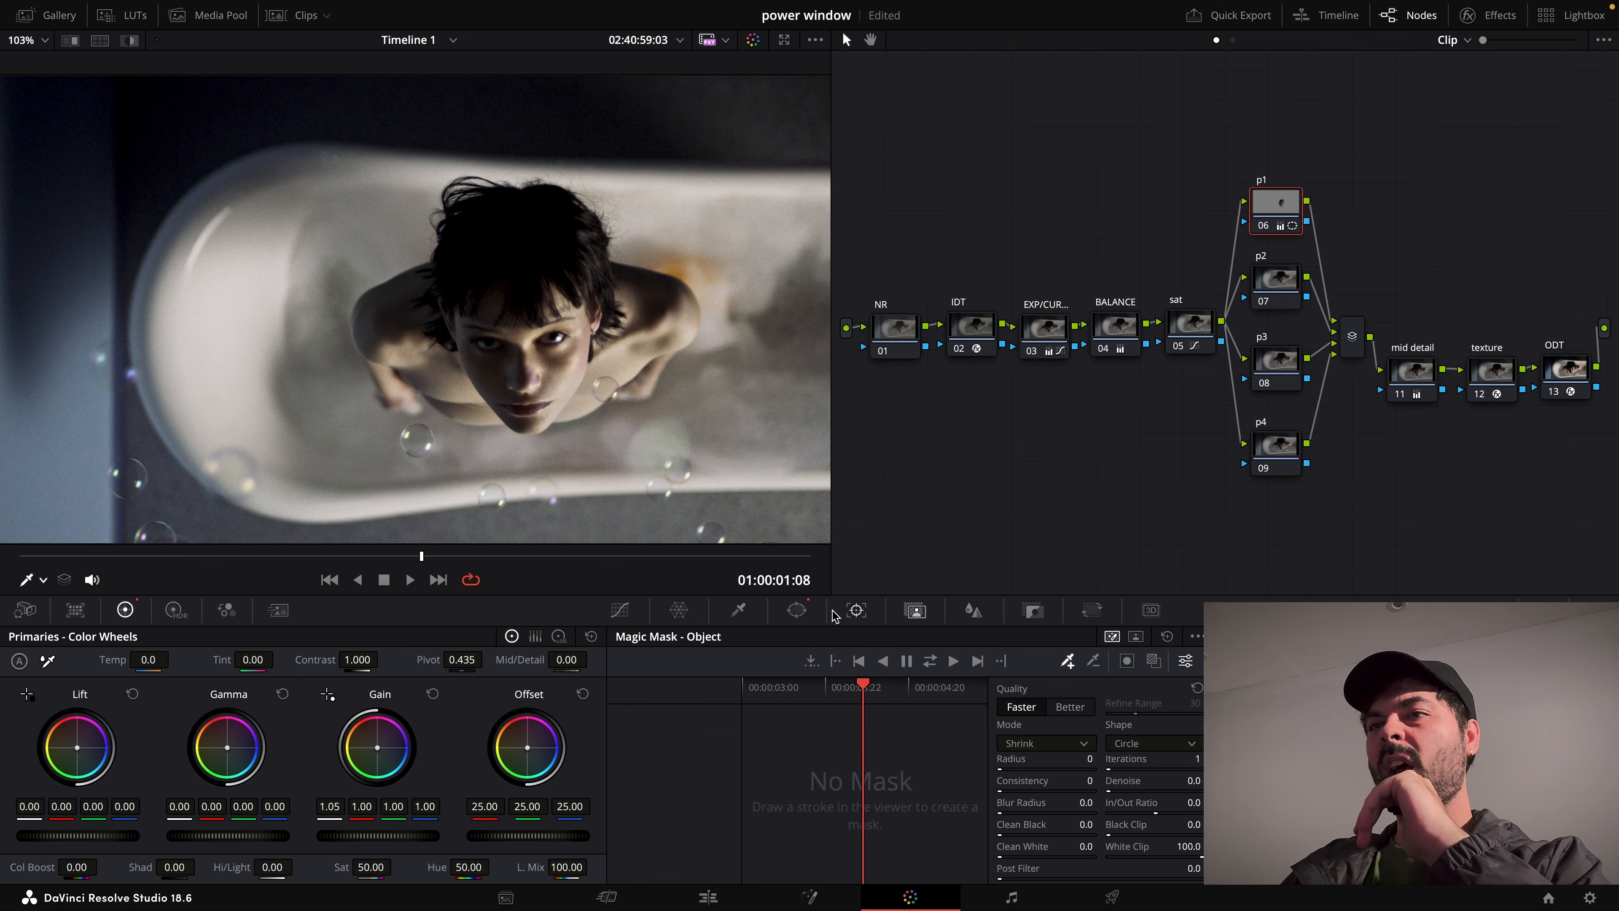
pyautogui.click(739, 612)
pyautogui.click(913, 611)
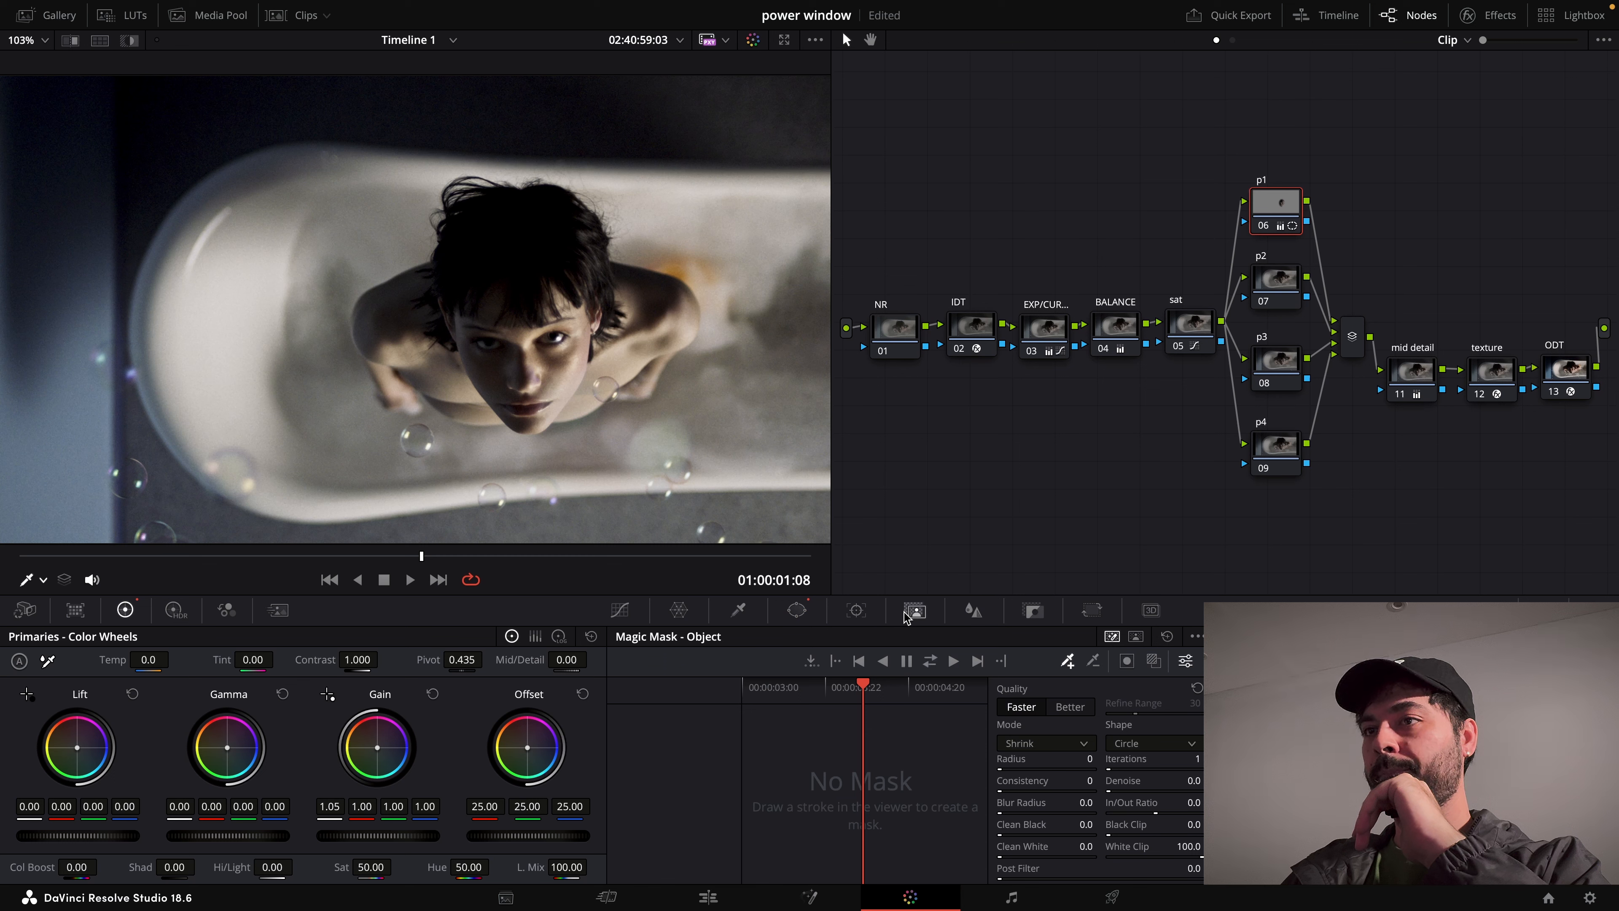
pyautogui.click(740, 611)
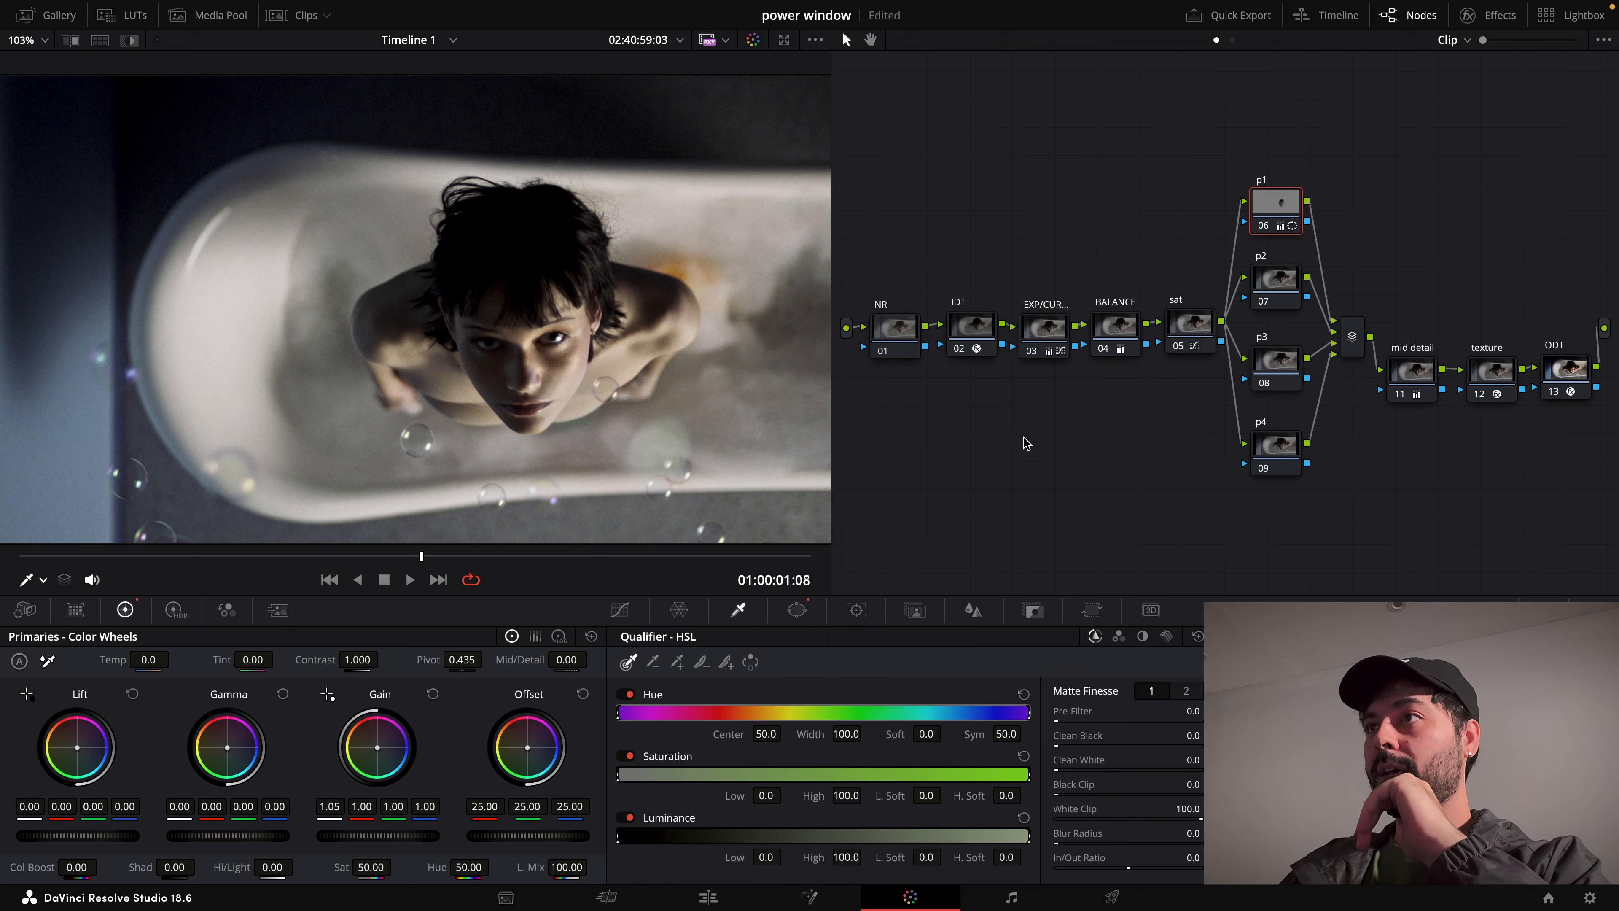
pyautogui.hotkey('alt', 'shift', 'w')
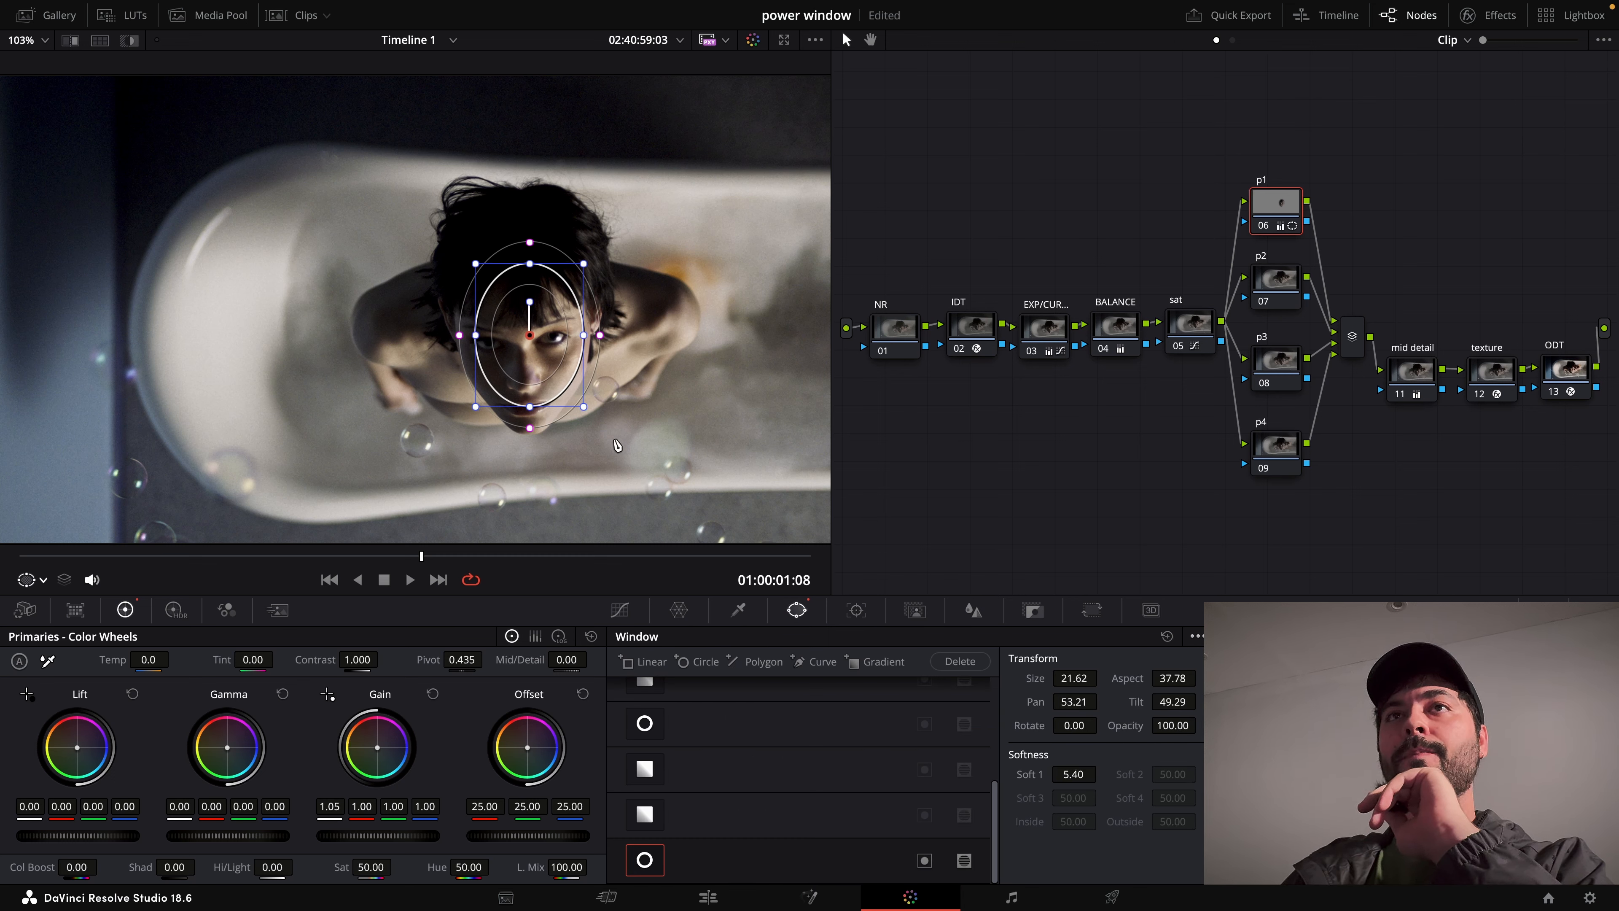
# Switch to clip 02, the aerial shot of the car on the road, and hide the clip thumbnails.
pyautogui.click(280, 18)
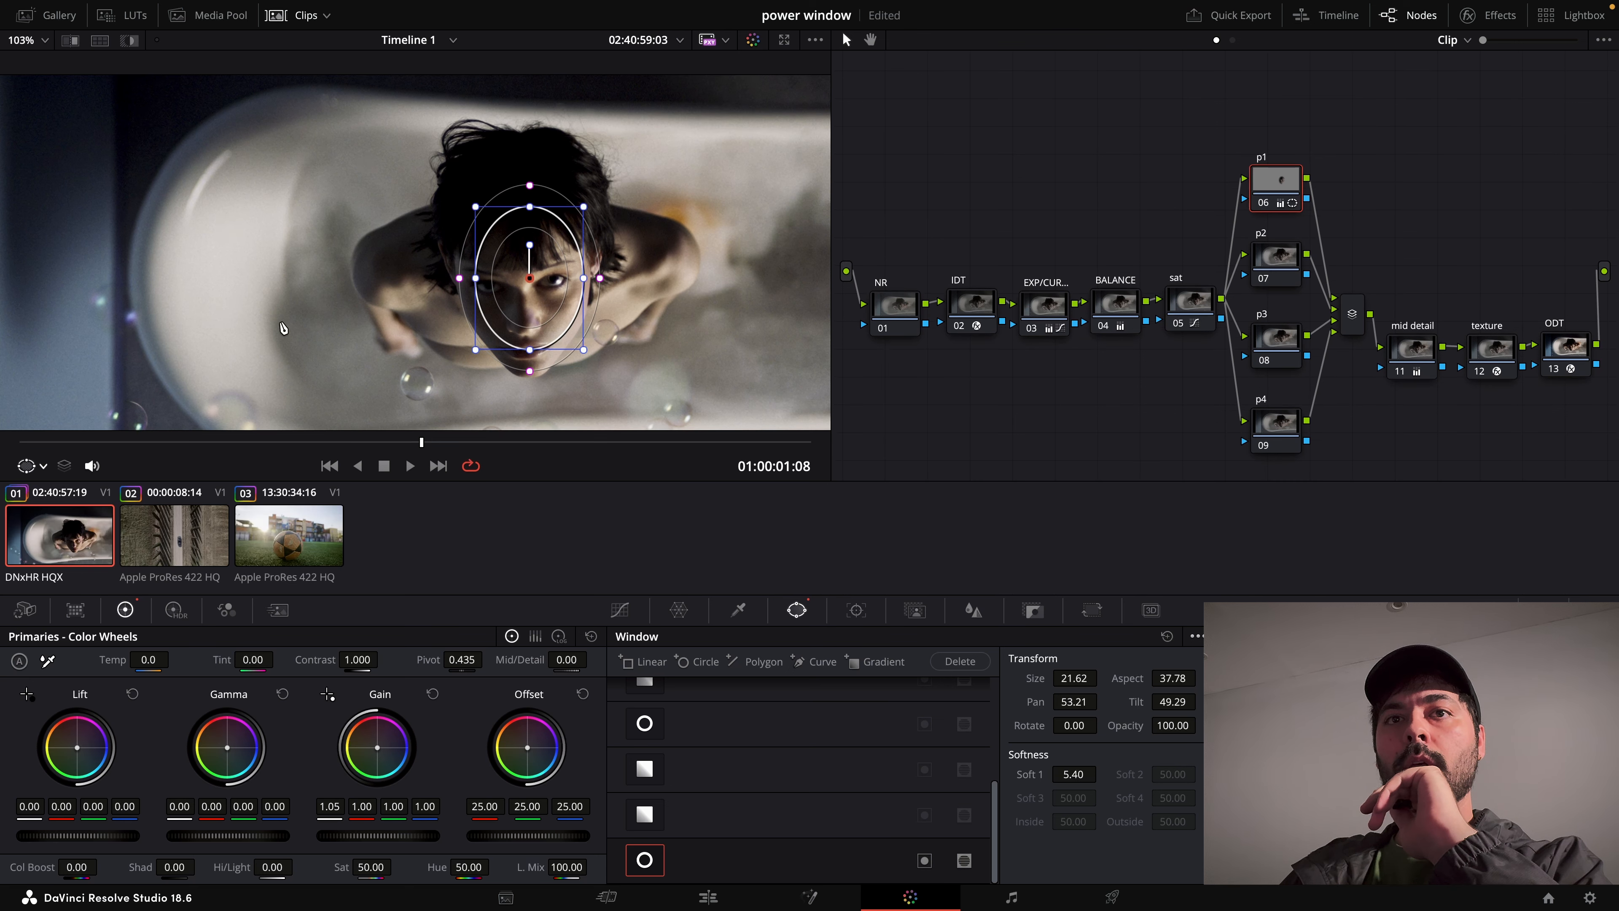
pyautogui.click(184, 539)
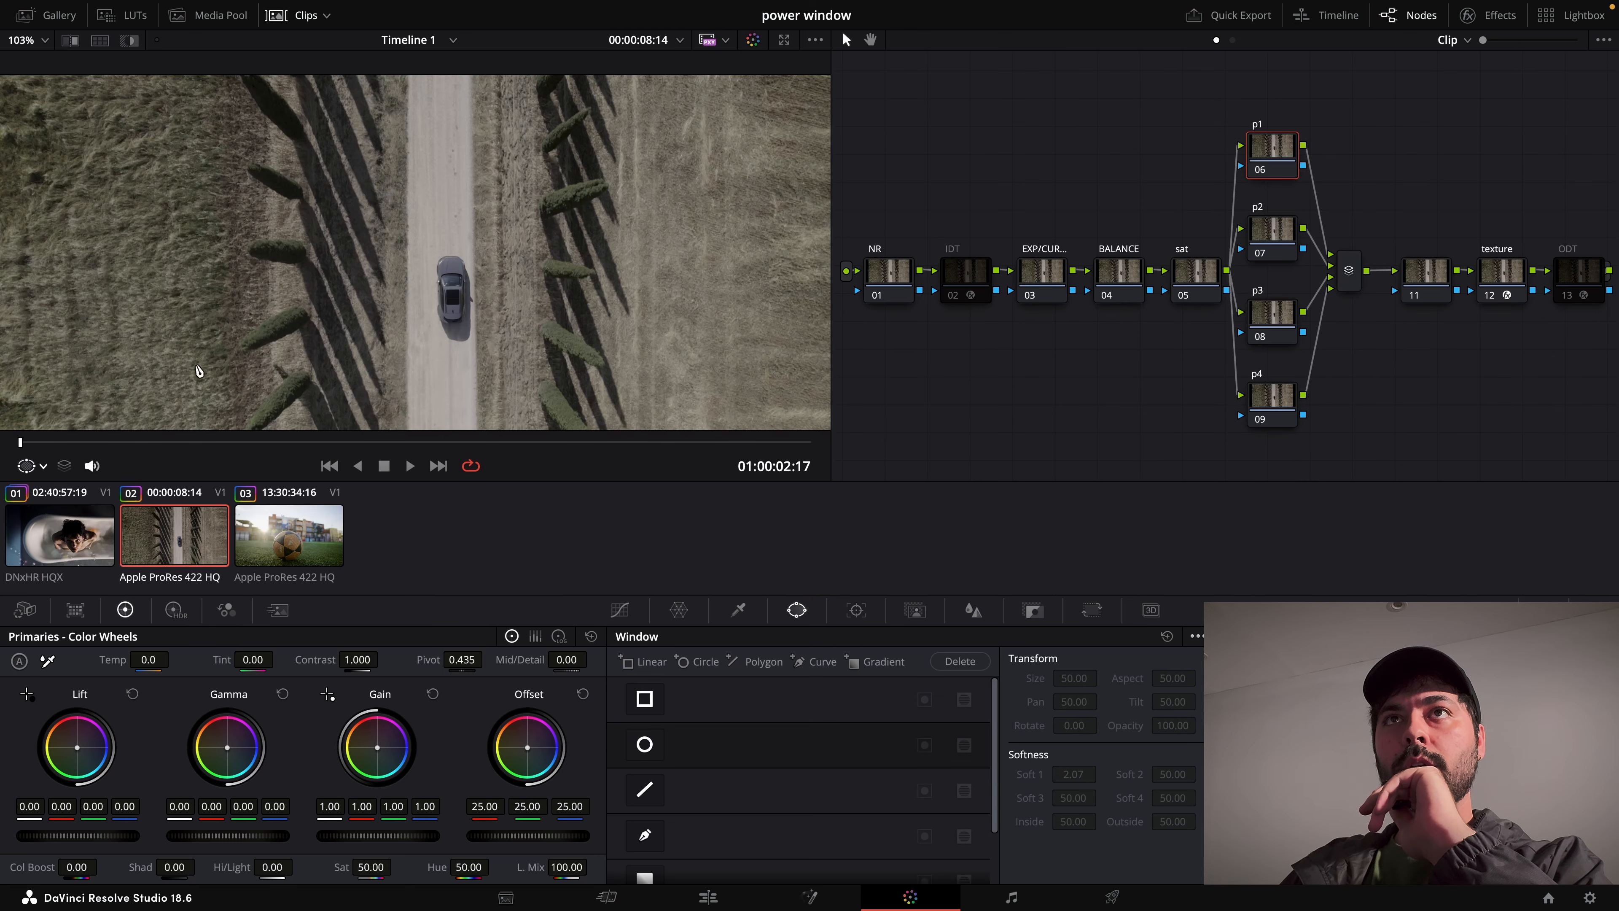
pyautogui.click(278, 19)
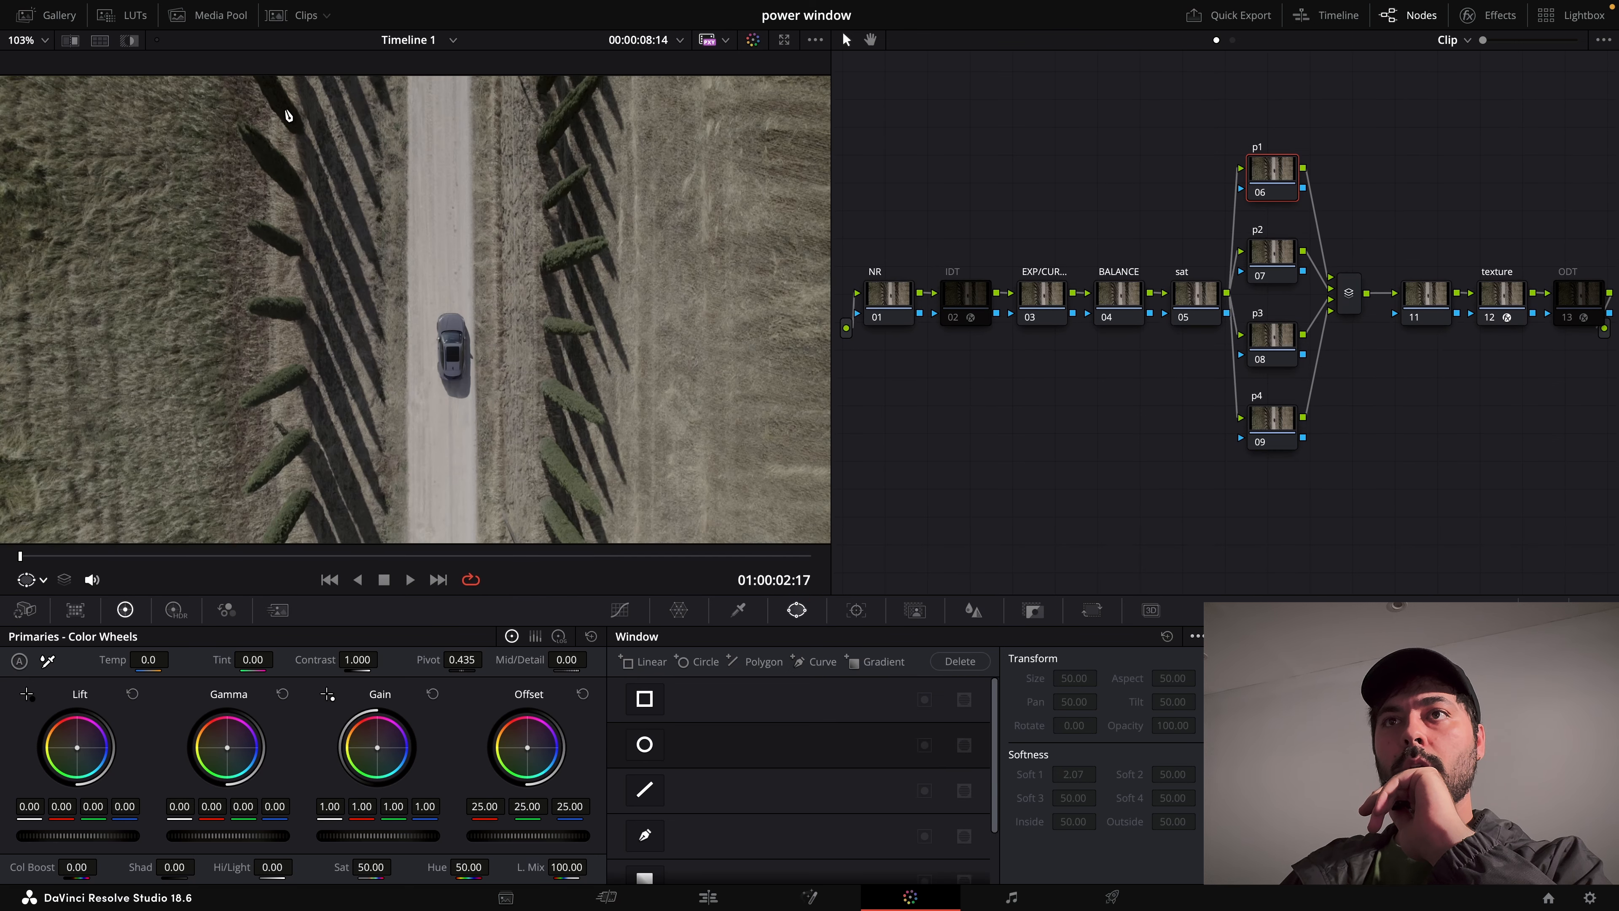
# Enable the IDT and ODT nodes on the aerial road clip and shift the ODT node slightly inward in the graph.
pyautogui.click(1048, 305)
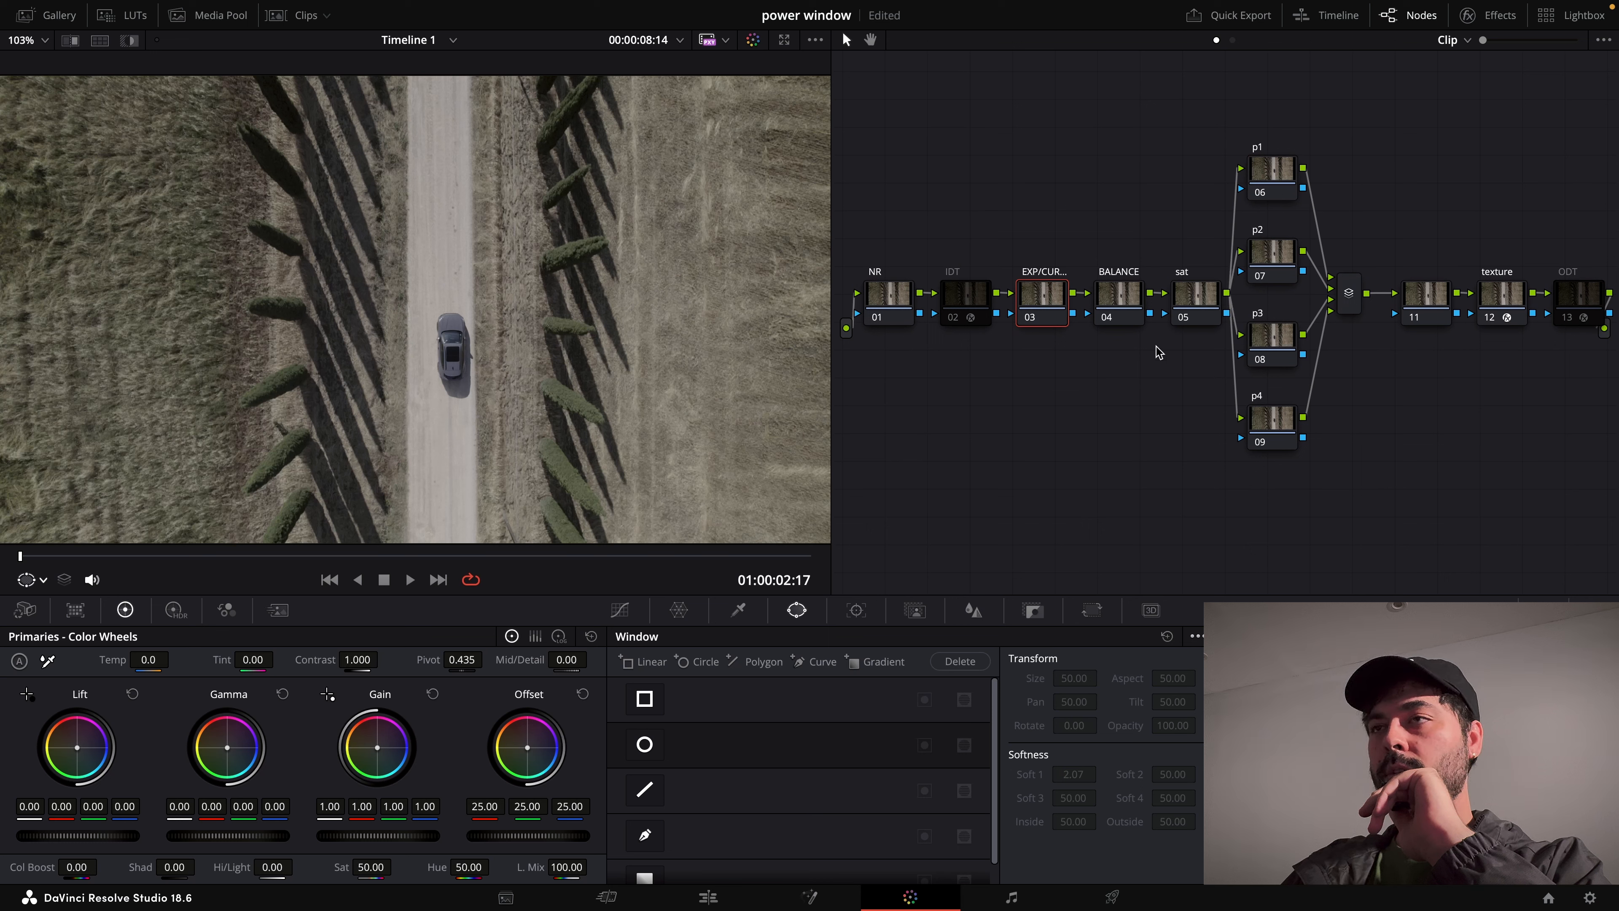
pyautogui.click(970, 301)
pyautogui.click(956, 324)
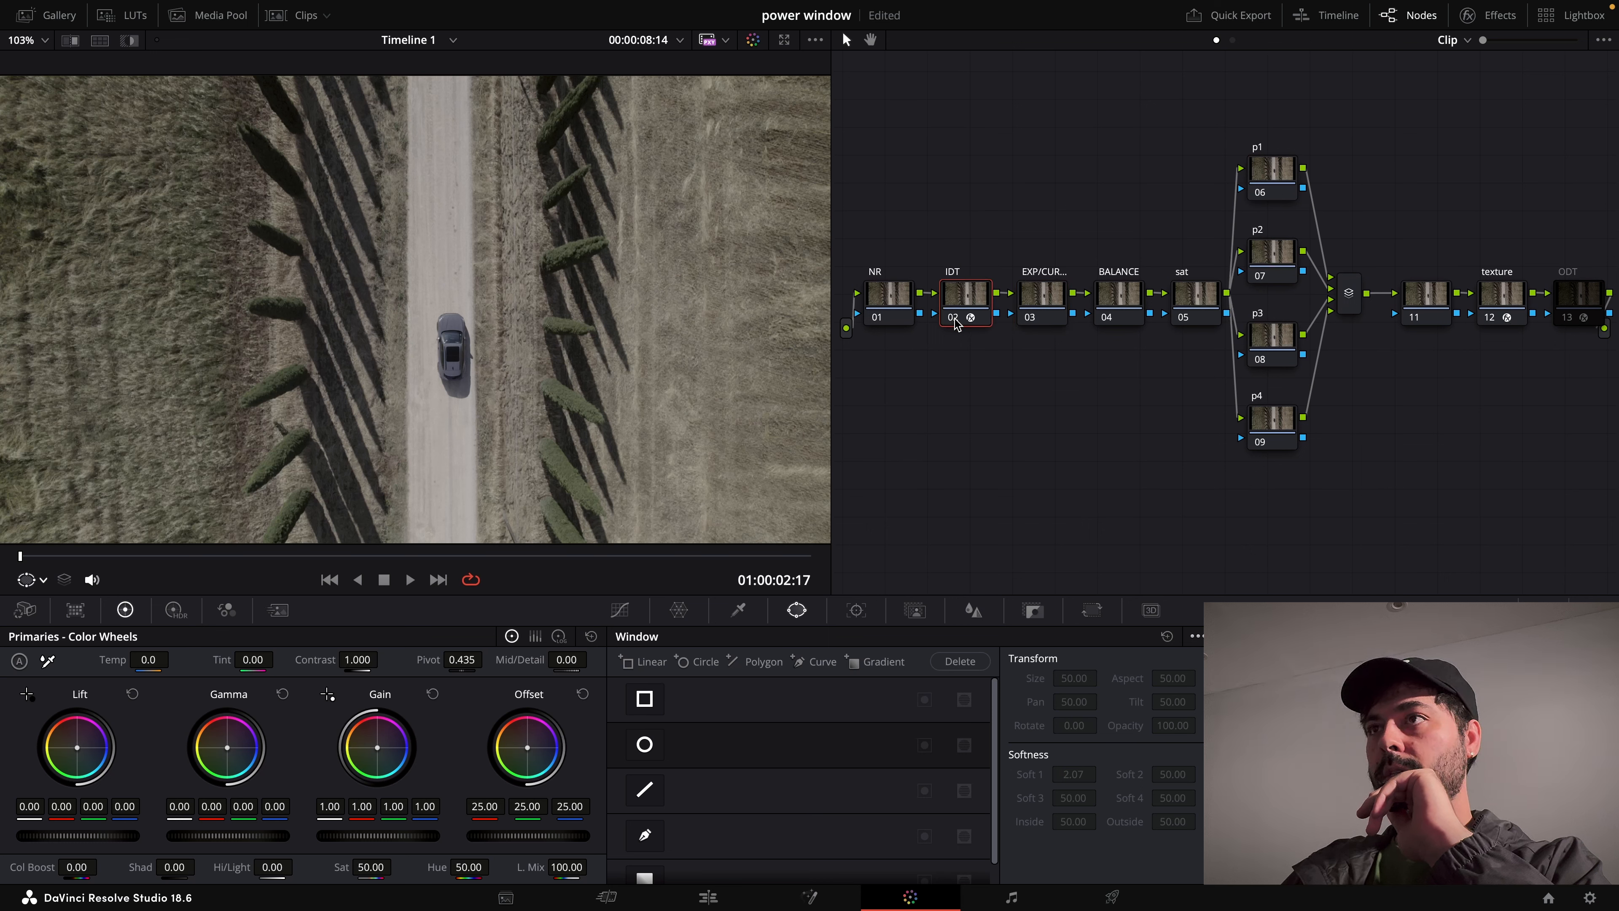
pyautogui.click(1567, 319)
pyautogui.click(1574, 300)
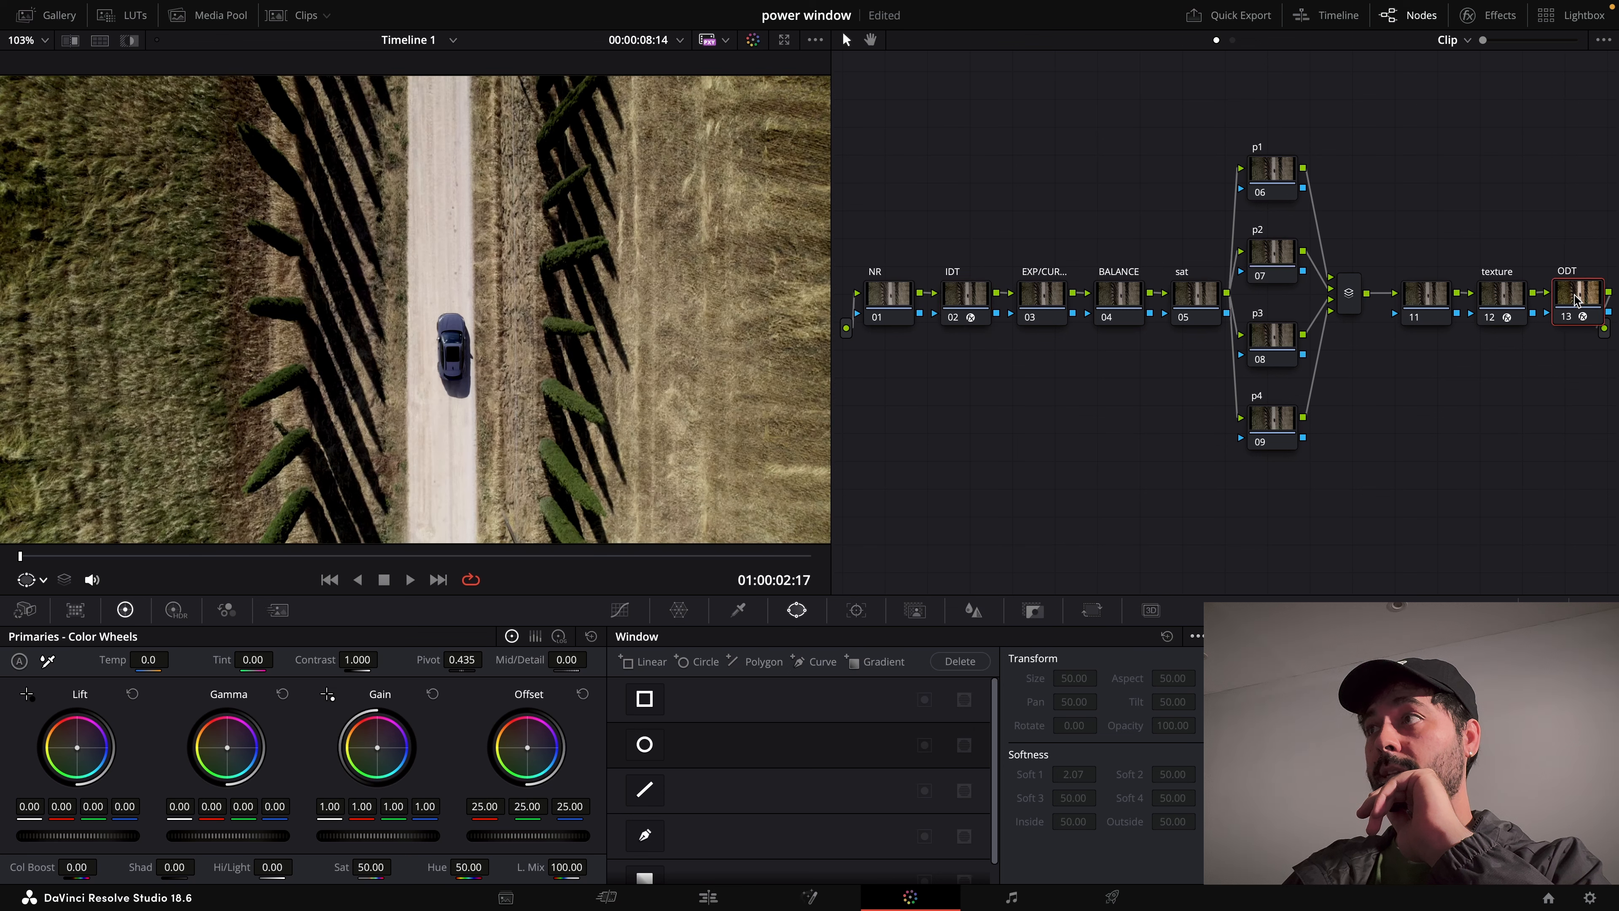
pyautogui.moveTo(1574, 300); pyautogui.dragTo(1568, 303)
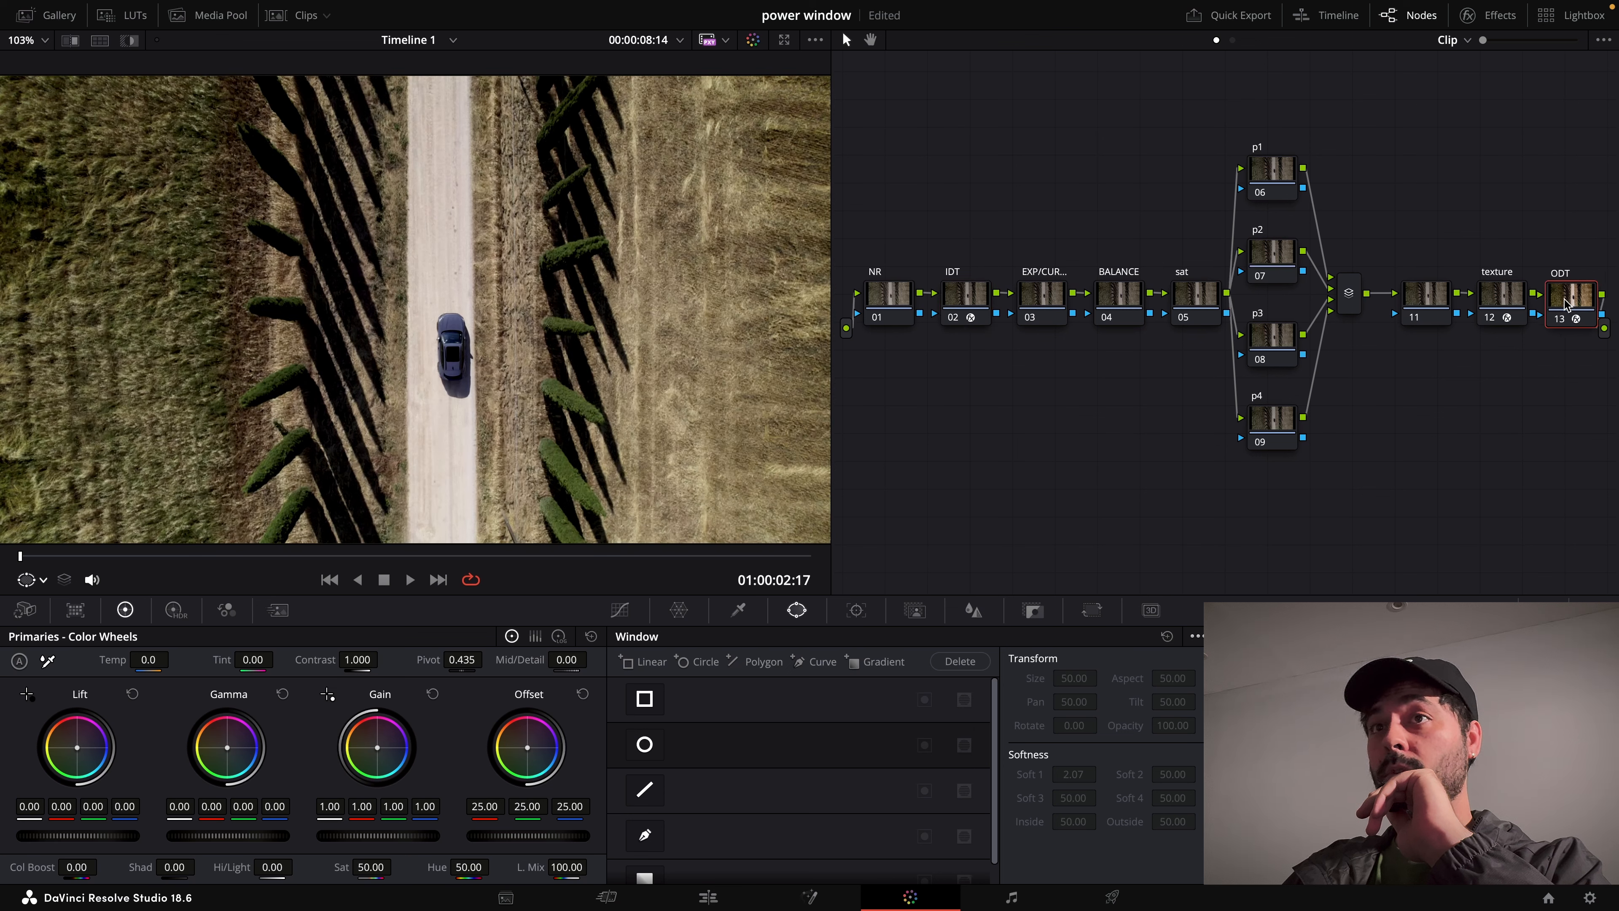
# Raise the offset on the IDT node to 35.30 to brighten the aerial shot.
pyautogui.click(979, 304)
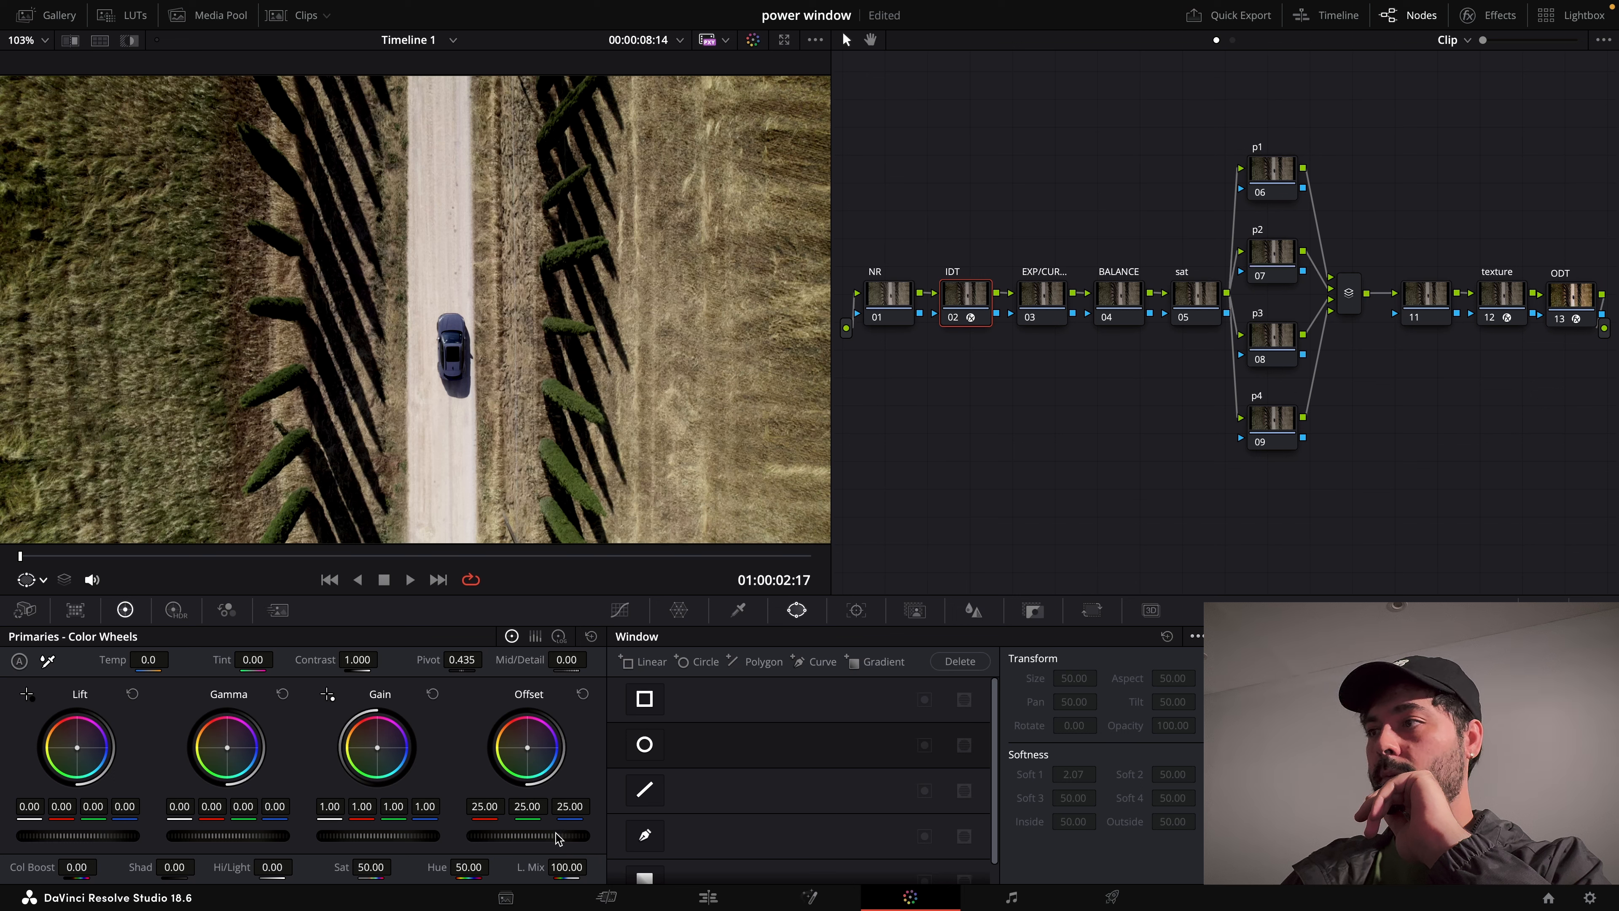
pyautogui.moveTo(528, 836); pyautogui.dragTo(561, 836)
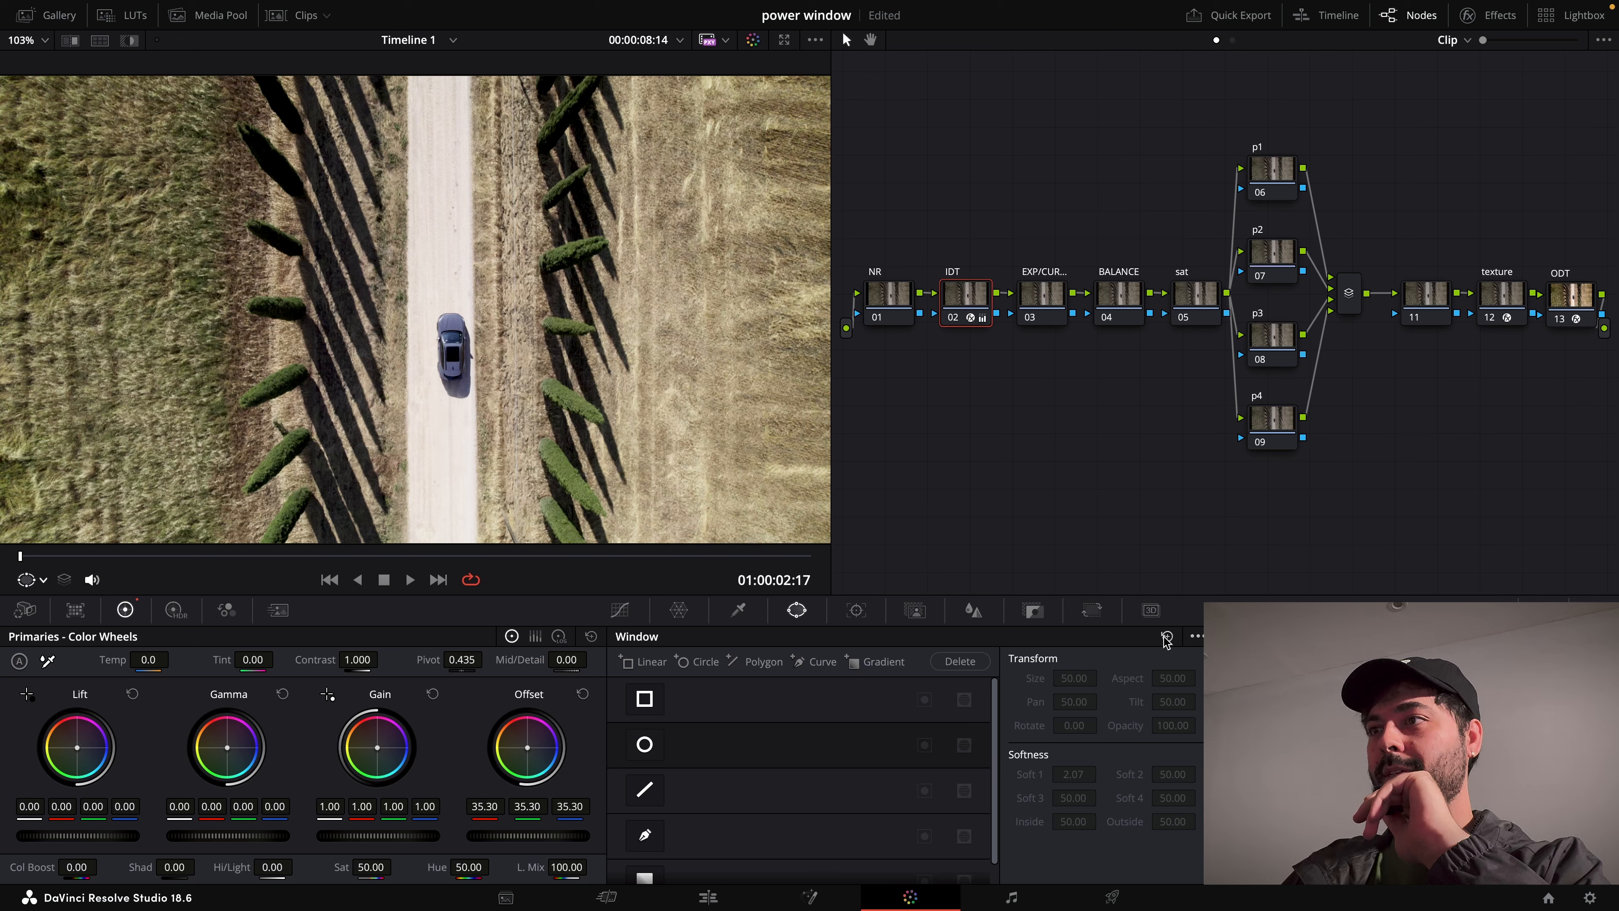
# Reset the IDT node's primaries, and on the EXP/CUR node set offset 35.60, gain 0.88, gamma -0.01 and a slightly lower lift.
pyautogui.click(591, 637)
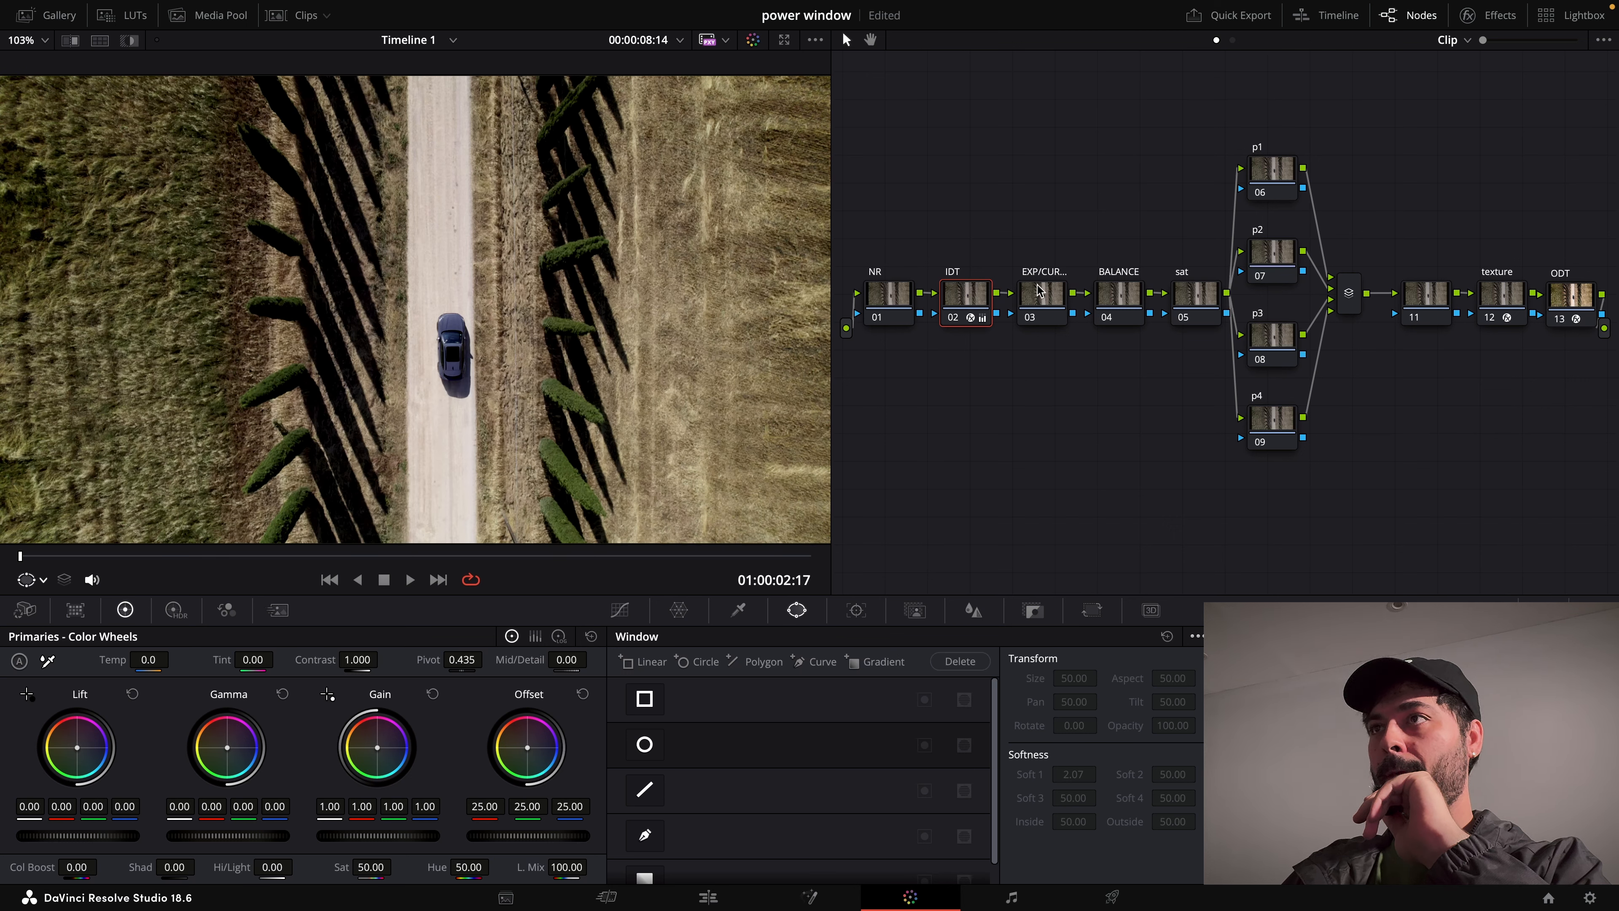
pyautogui.click(1043, 295)
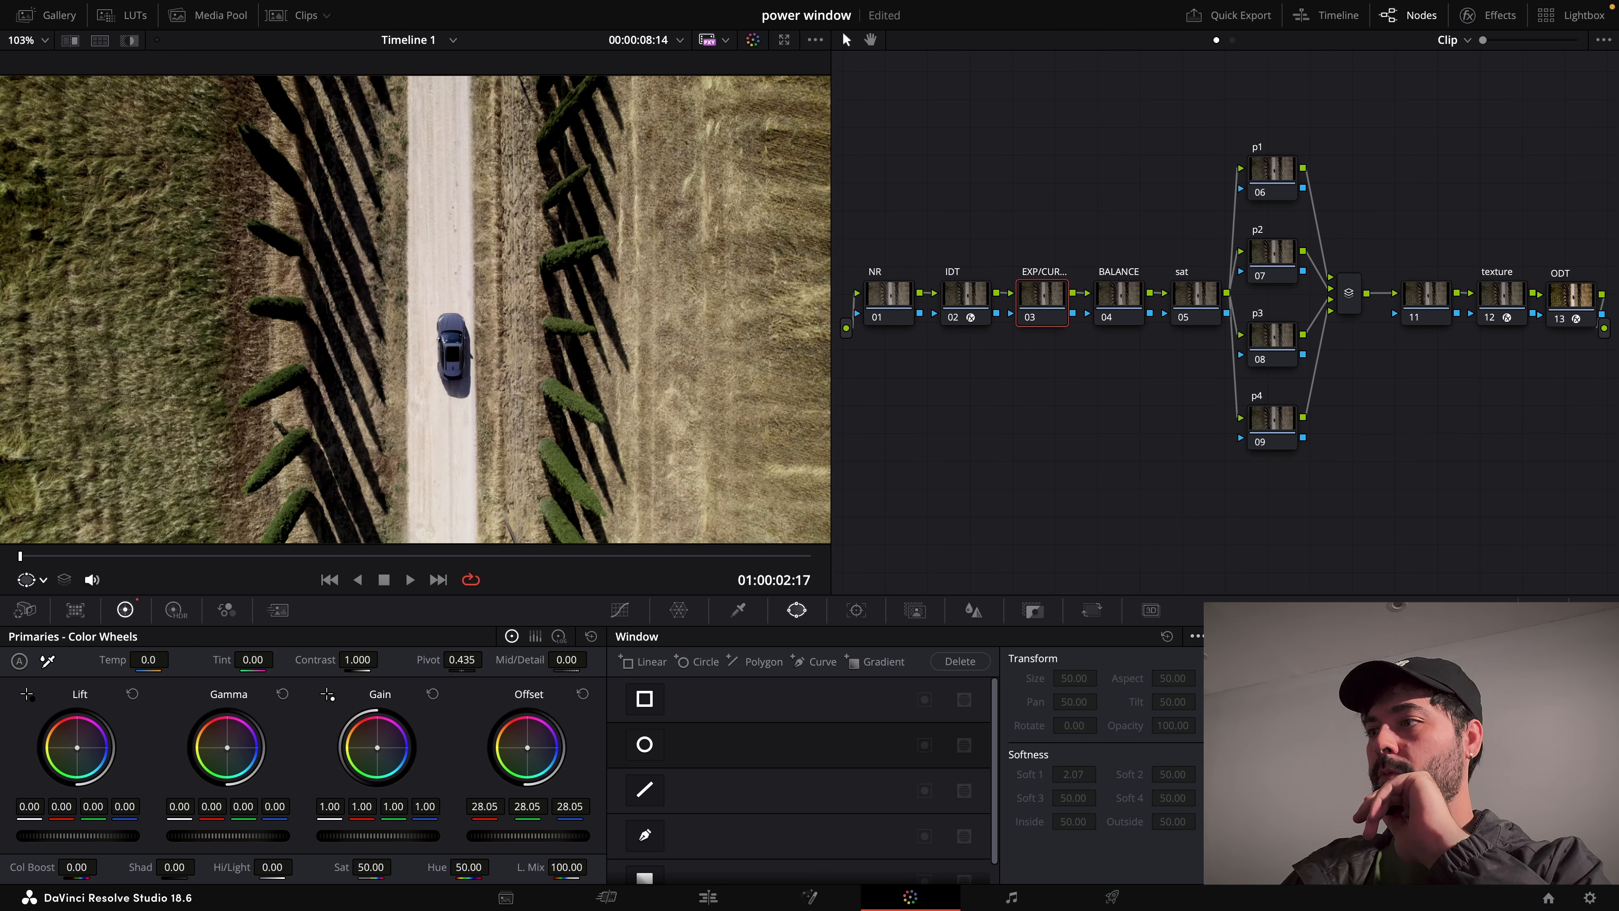
pyautogui.moveTo(530, 835); pyautogui.dragTo(552, 837)
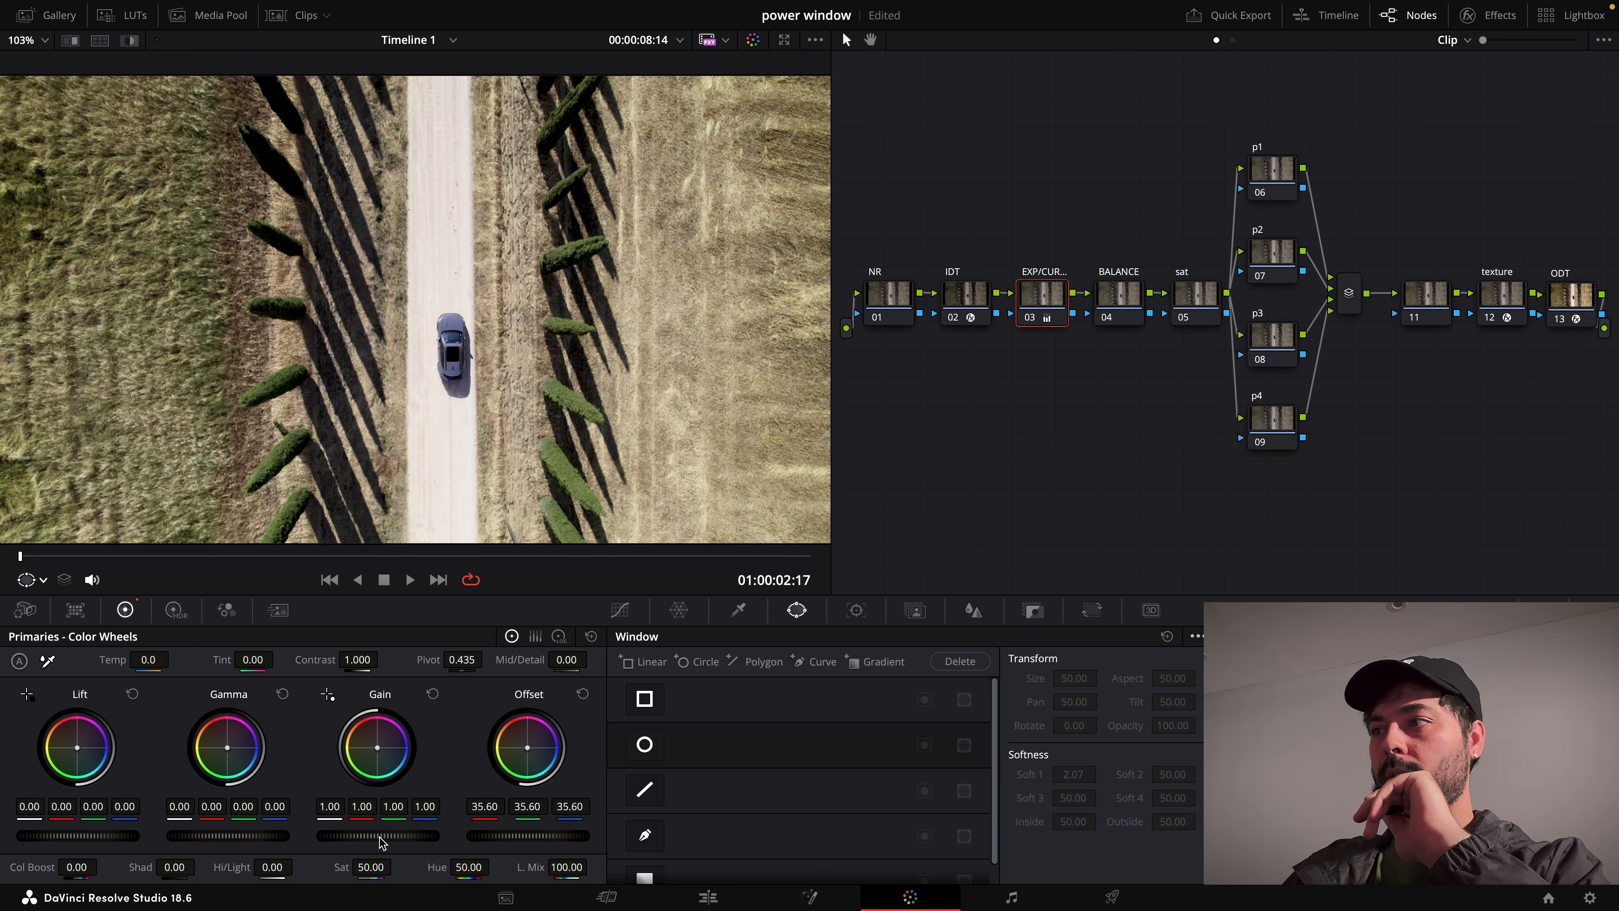
pyautogui.moveTo(381, 841); pyautogui.dragTo(358, 840)
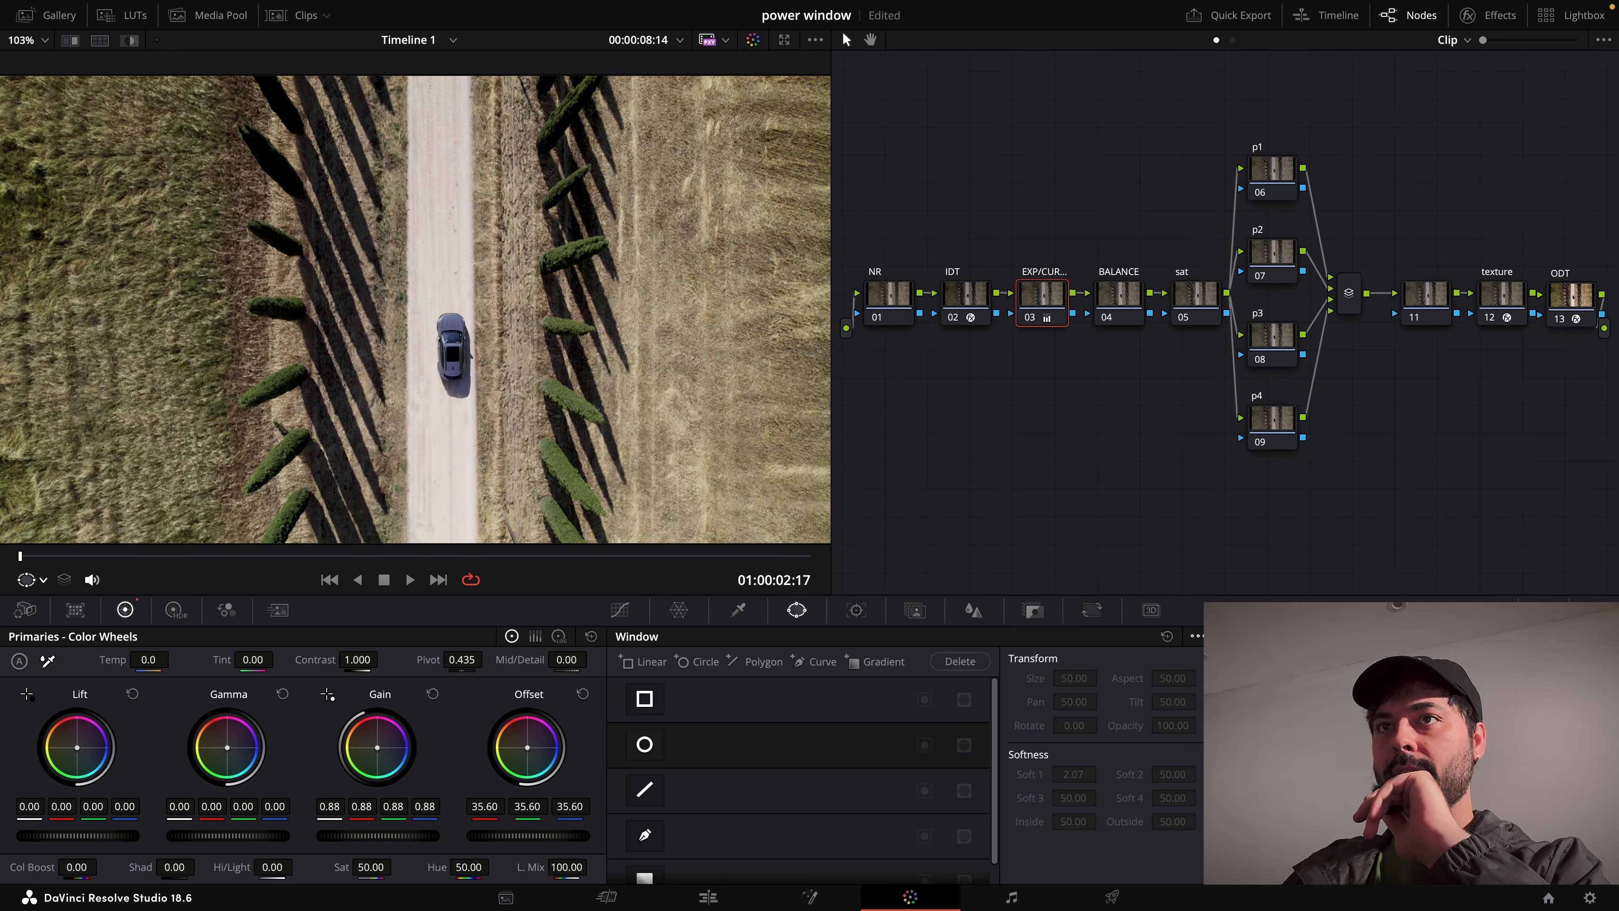
pyautogui.moveTo(258, 838); pyautogui.dragTo(186, 841)
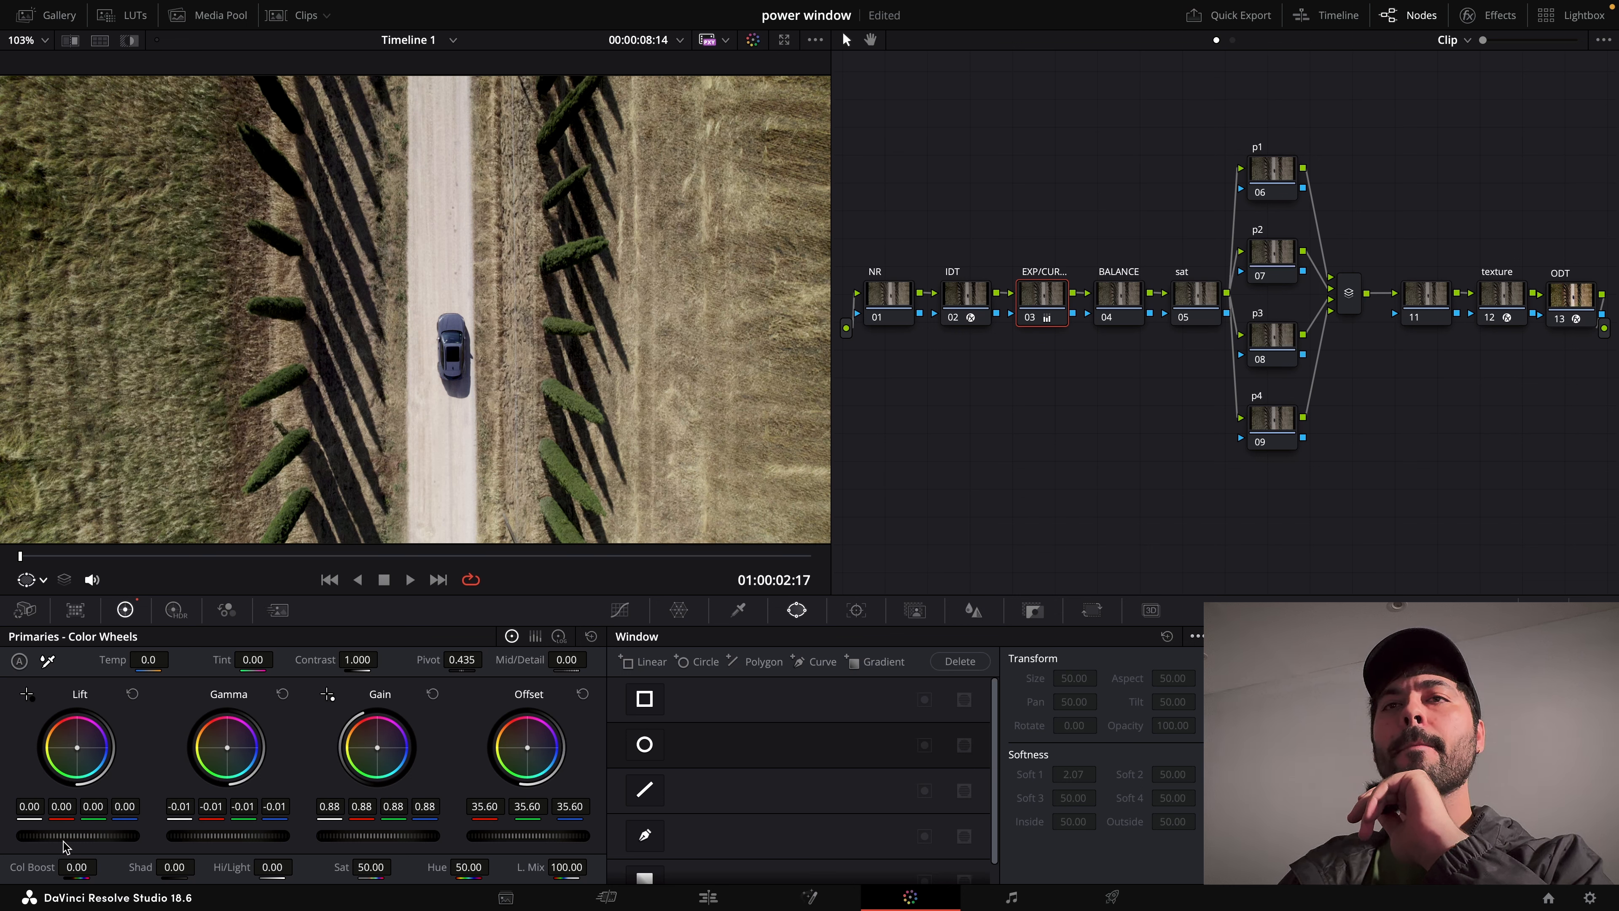
pyautogui.moveTo(70, 836); pyautogui.dragTo(72, 836)
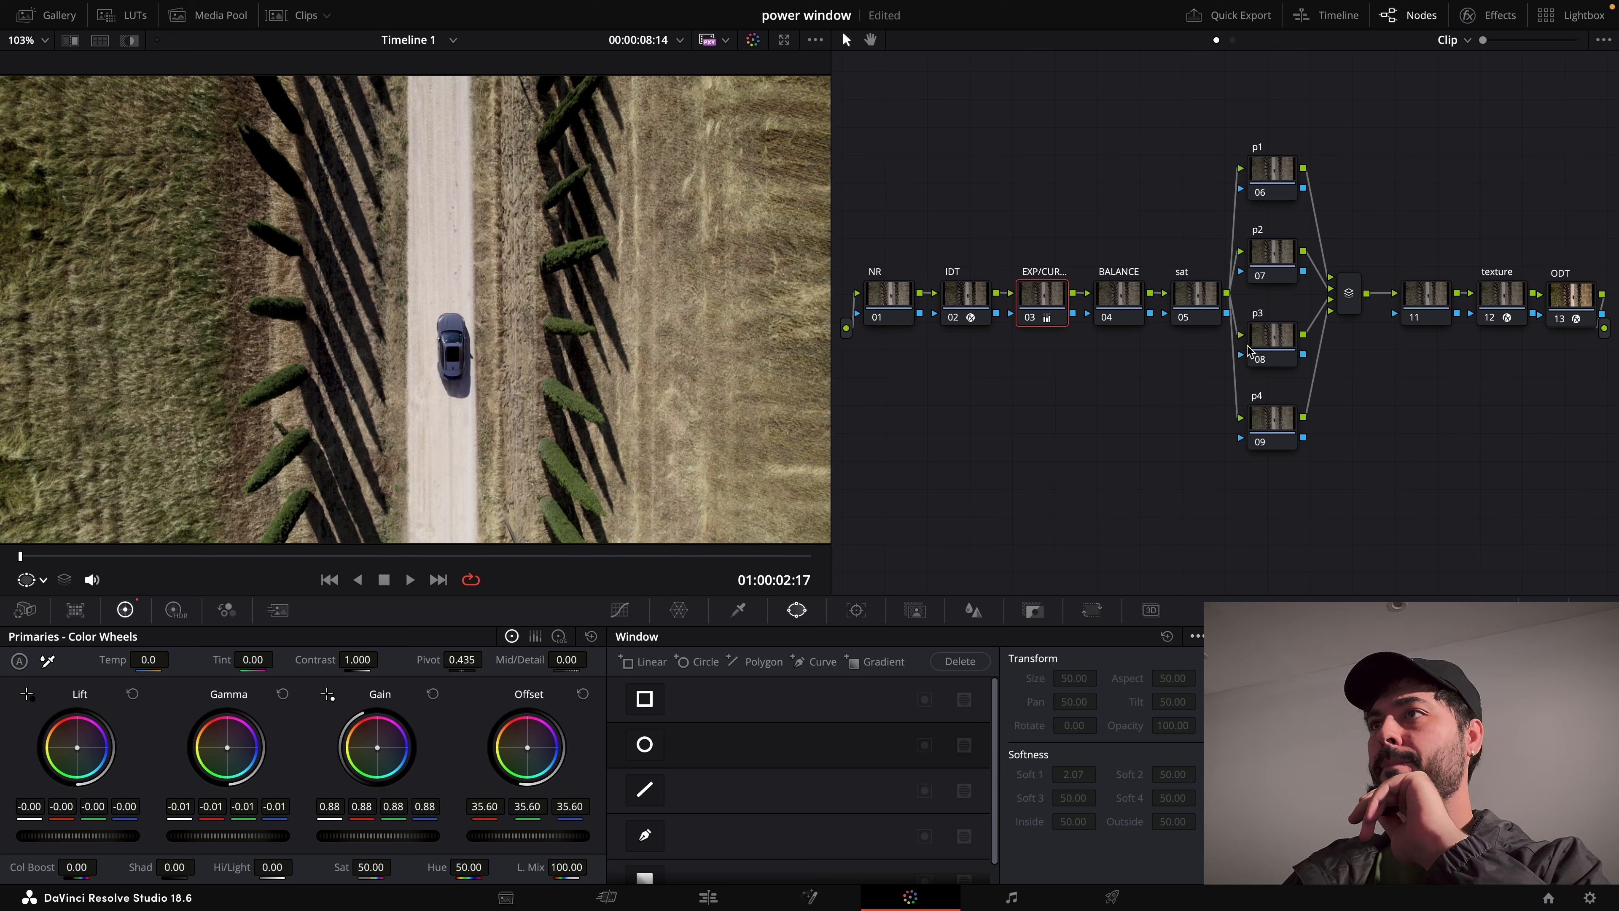
# Balance the colour on the BALANCE node with offsets of red 23.58, green 24.46 and blue 25.18.
pyautogui.click(1111, 302)
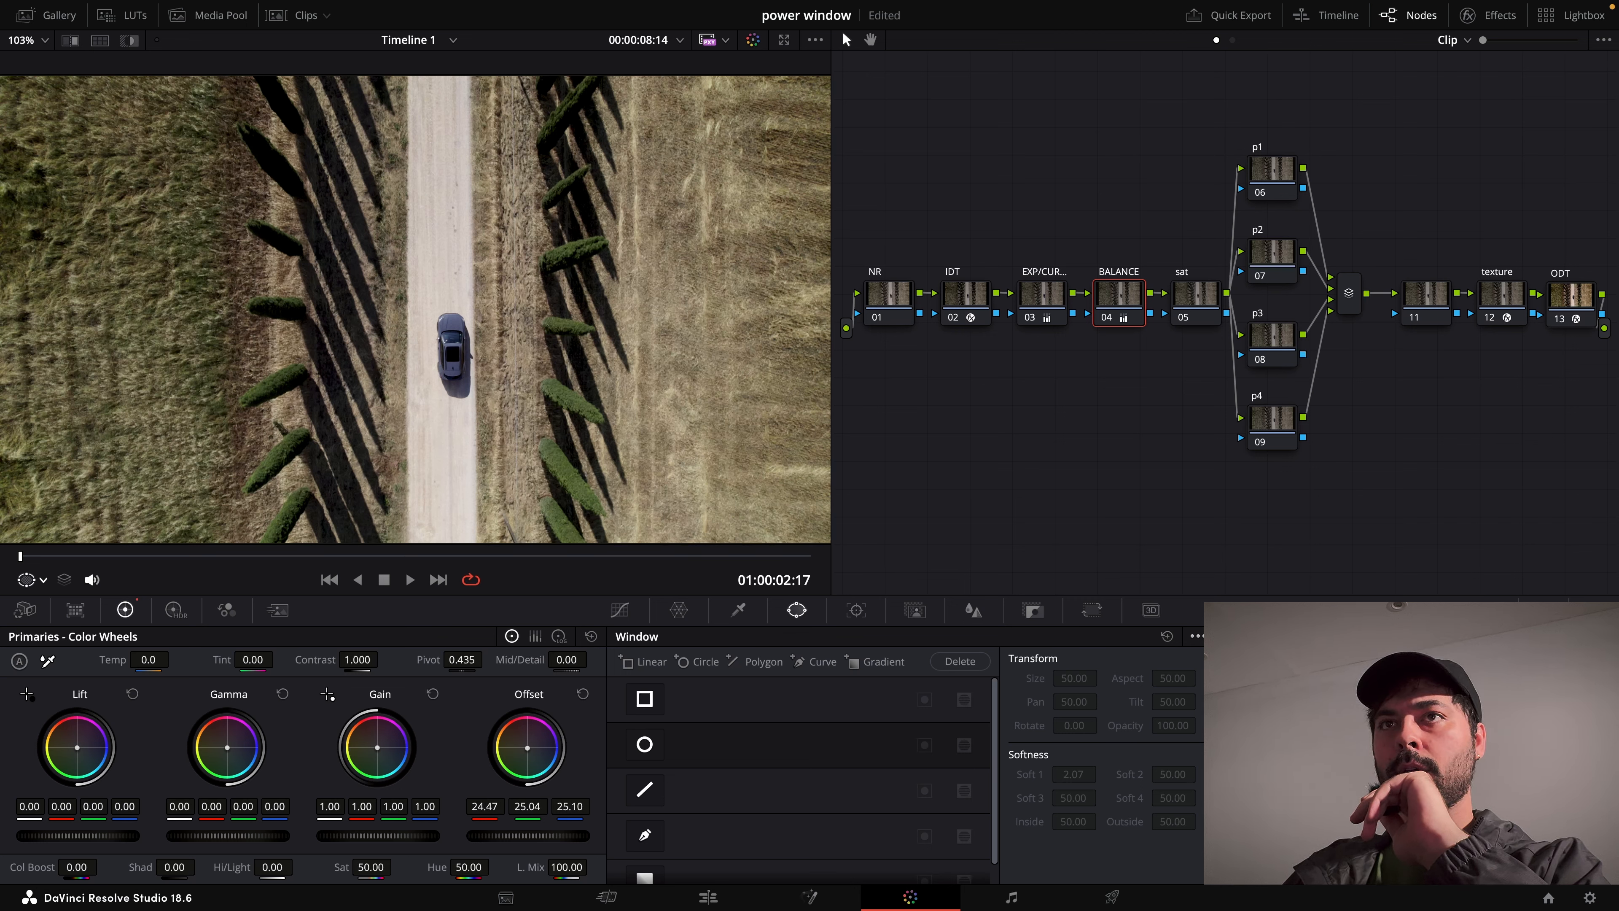
pyautogui.moveTo(527, 748); pyautogui.dragTo(530, 747)
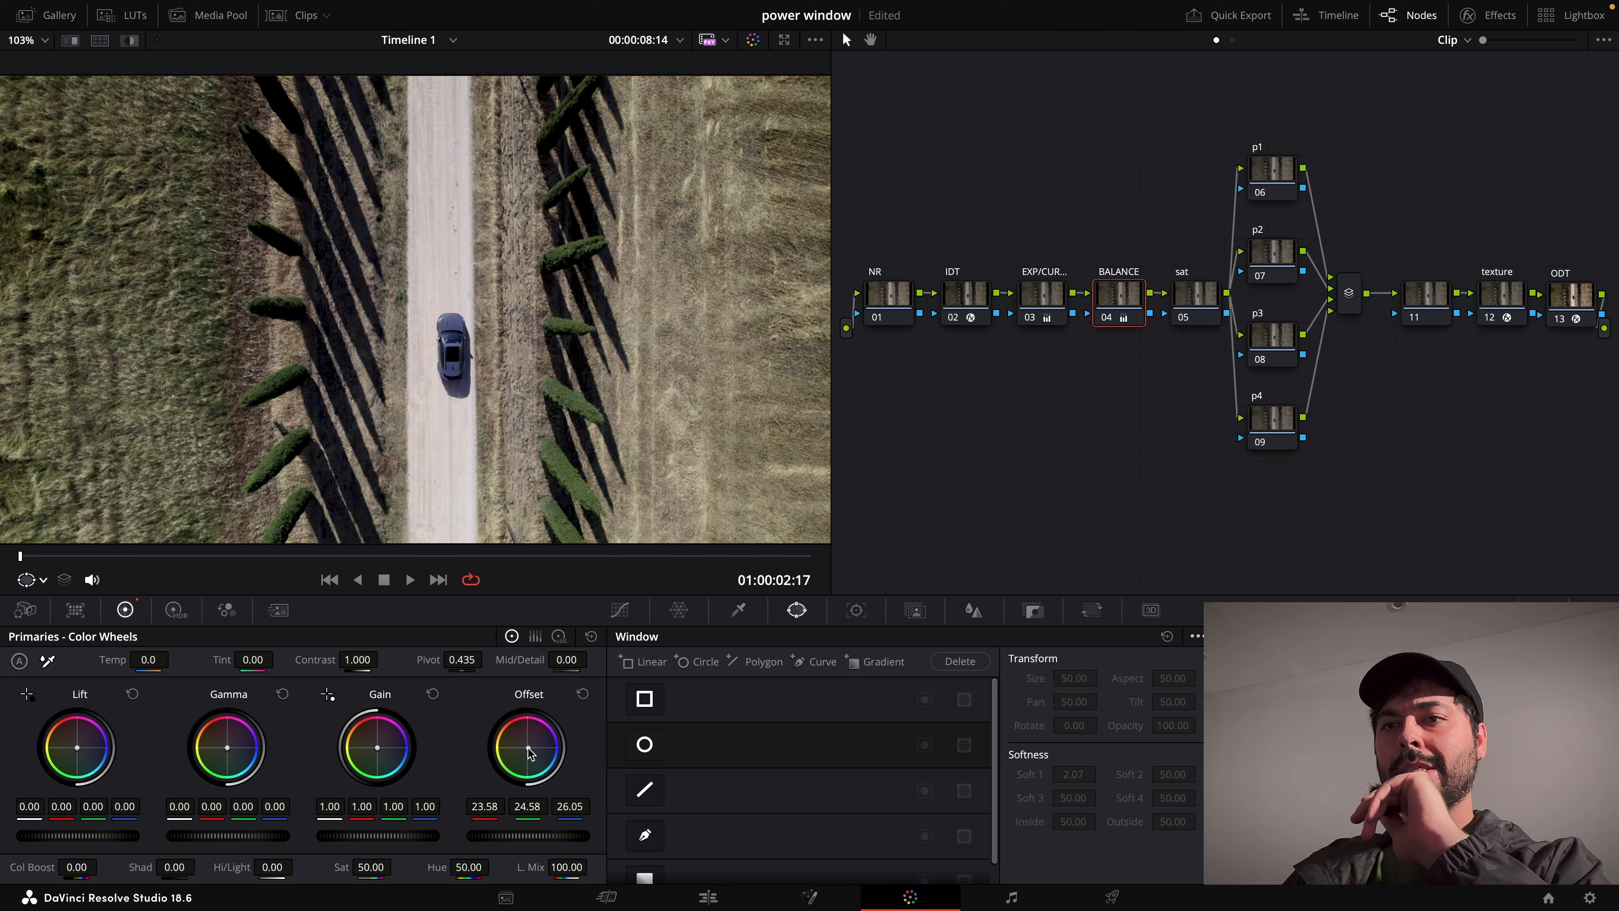
pyautogui.moveTo(528, 748); pyautogui.dragTo(527, 746)
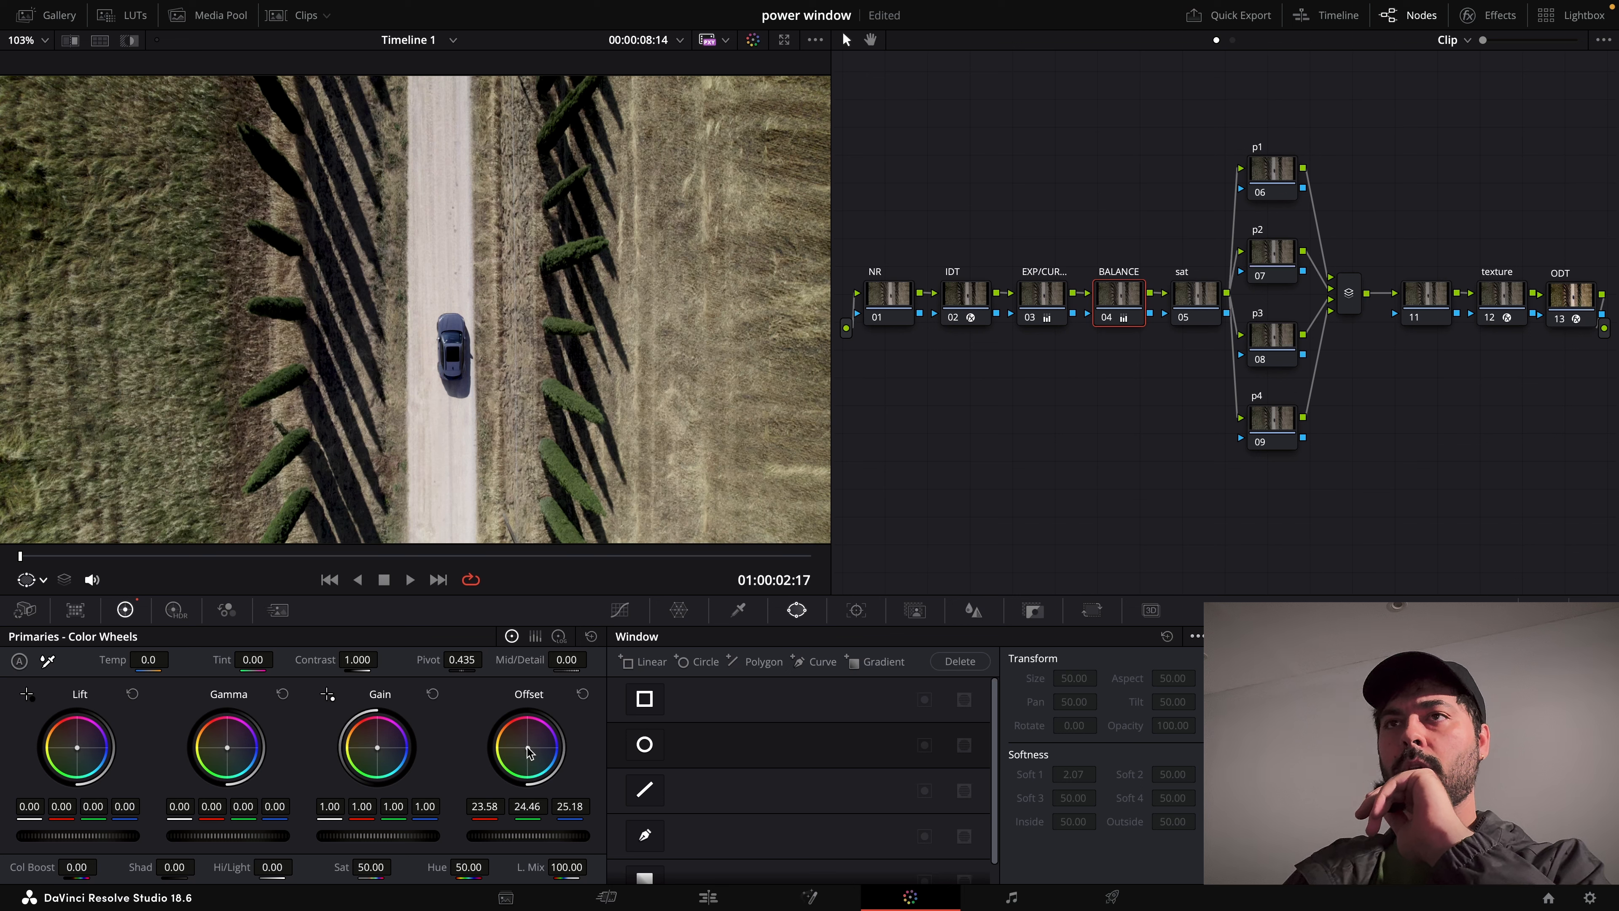
# Add two anchor points to the EXP/CUR node's custom curve, one in the shadows and one near the midtones.
pyautogui.click(1045, 299)
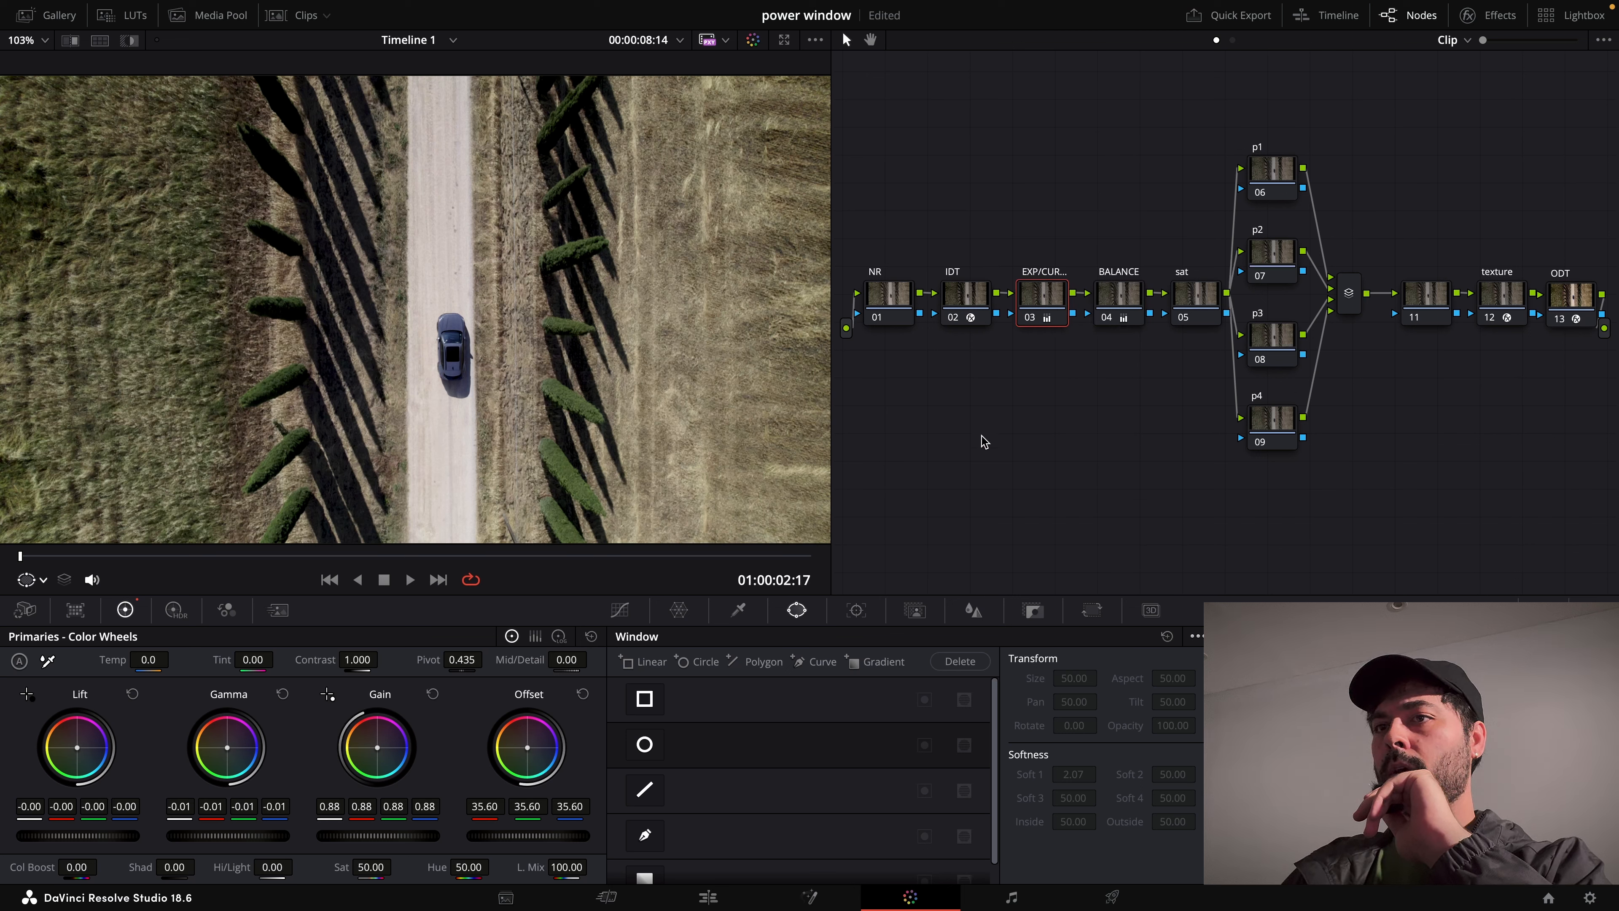
pyautogui.click(619, 610)
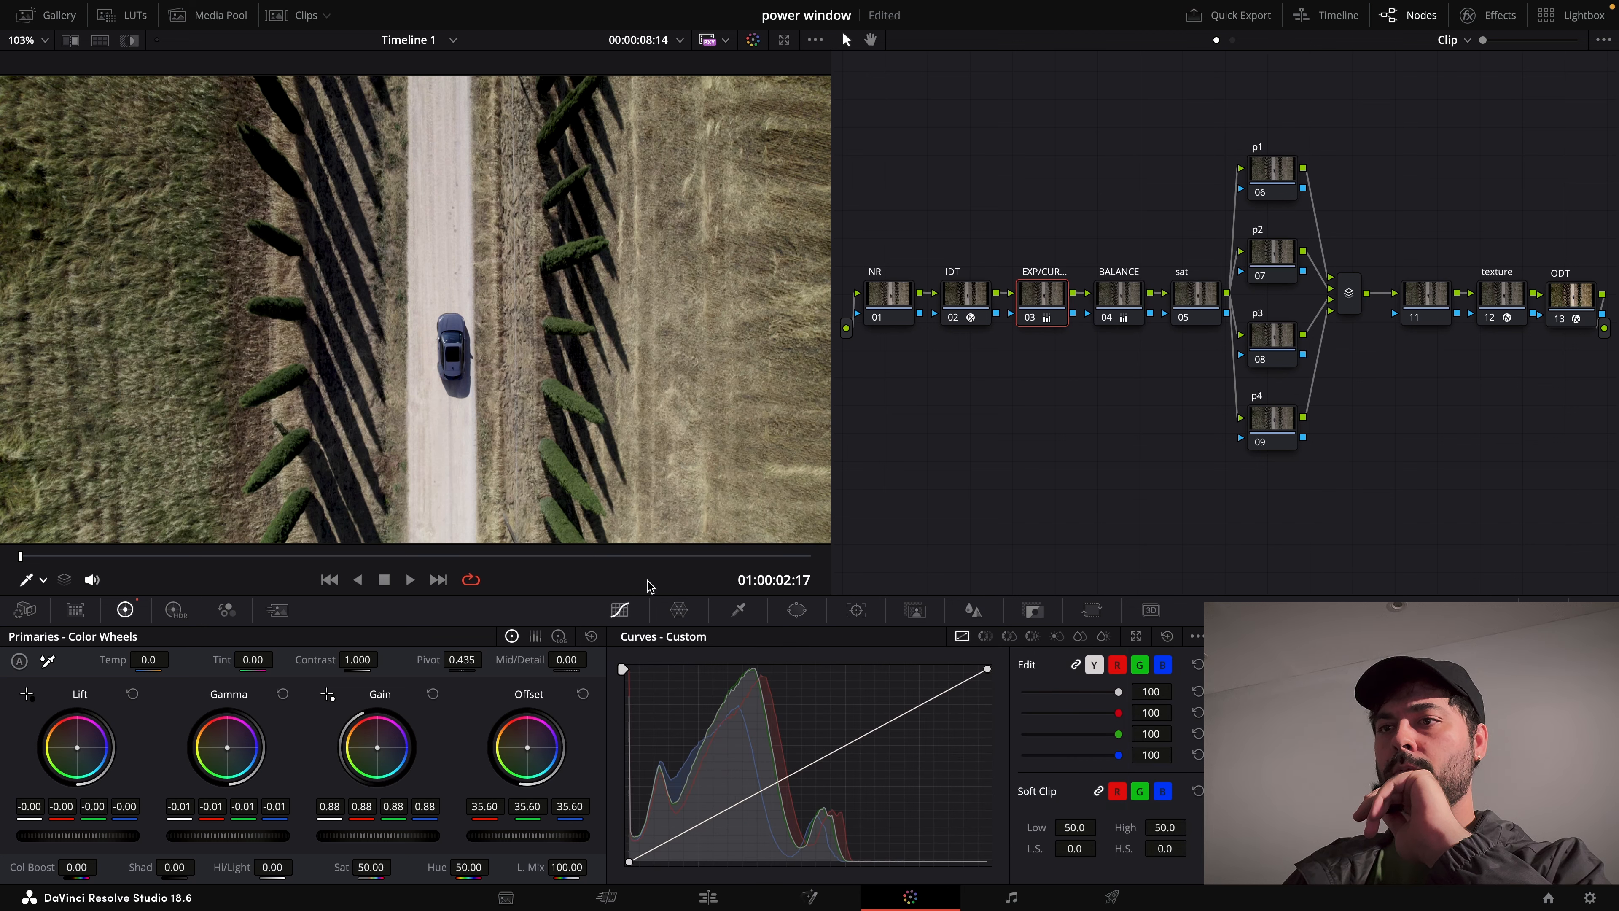
pyautogui.click(700, 827)
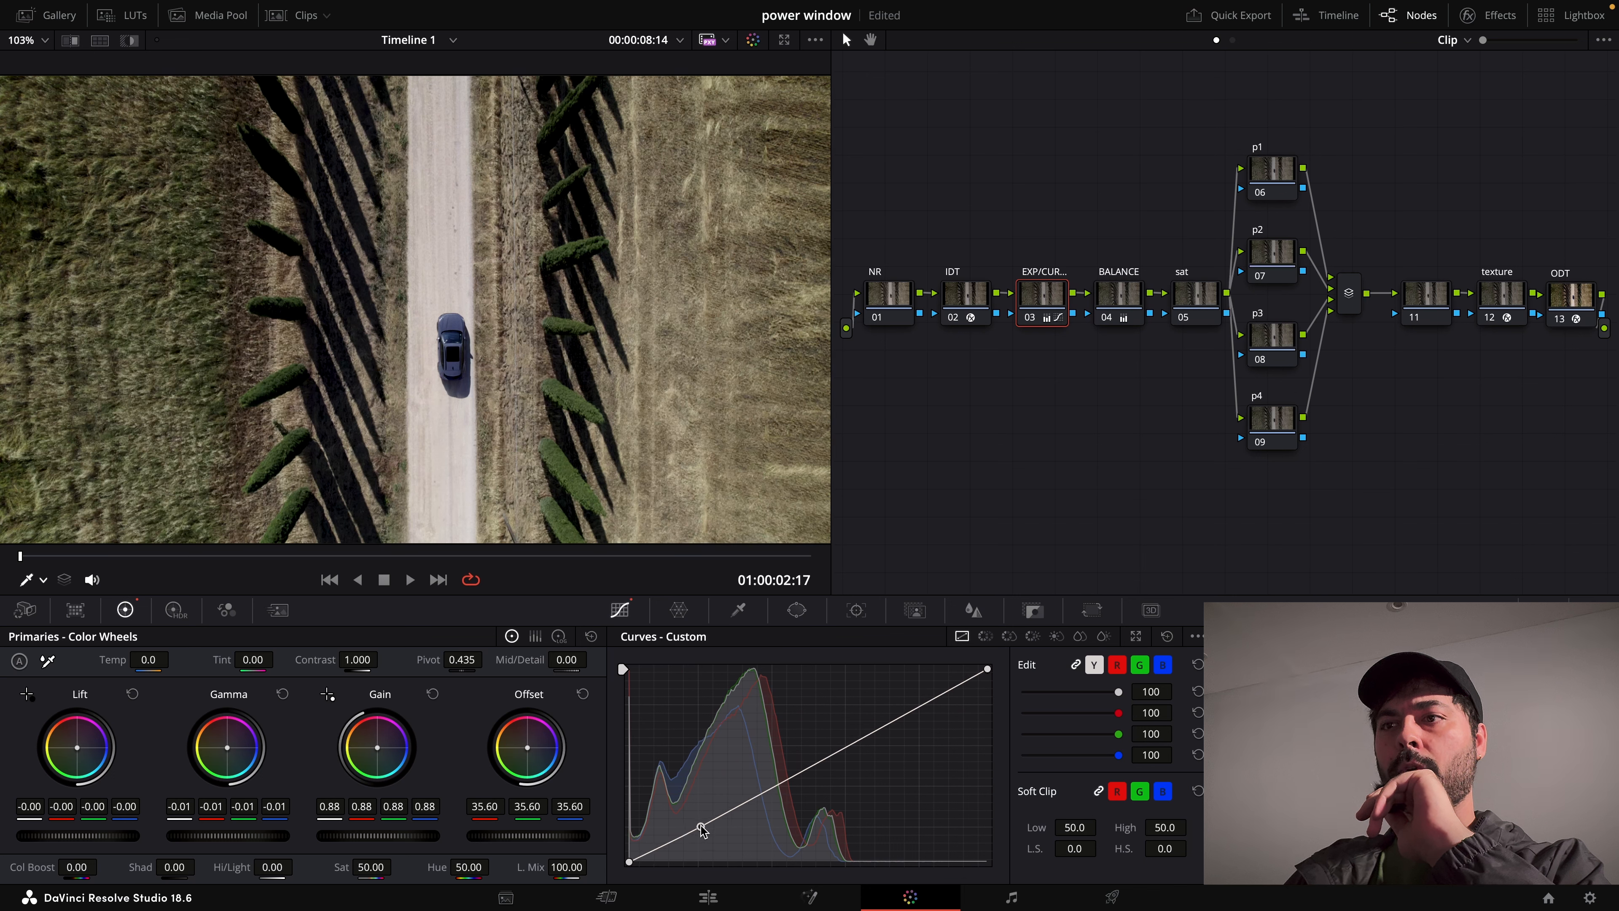
pyautogui.click(803, 766)
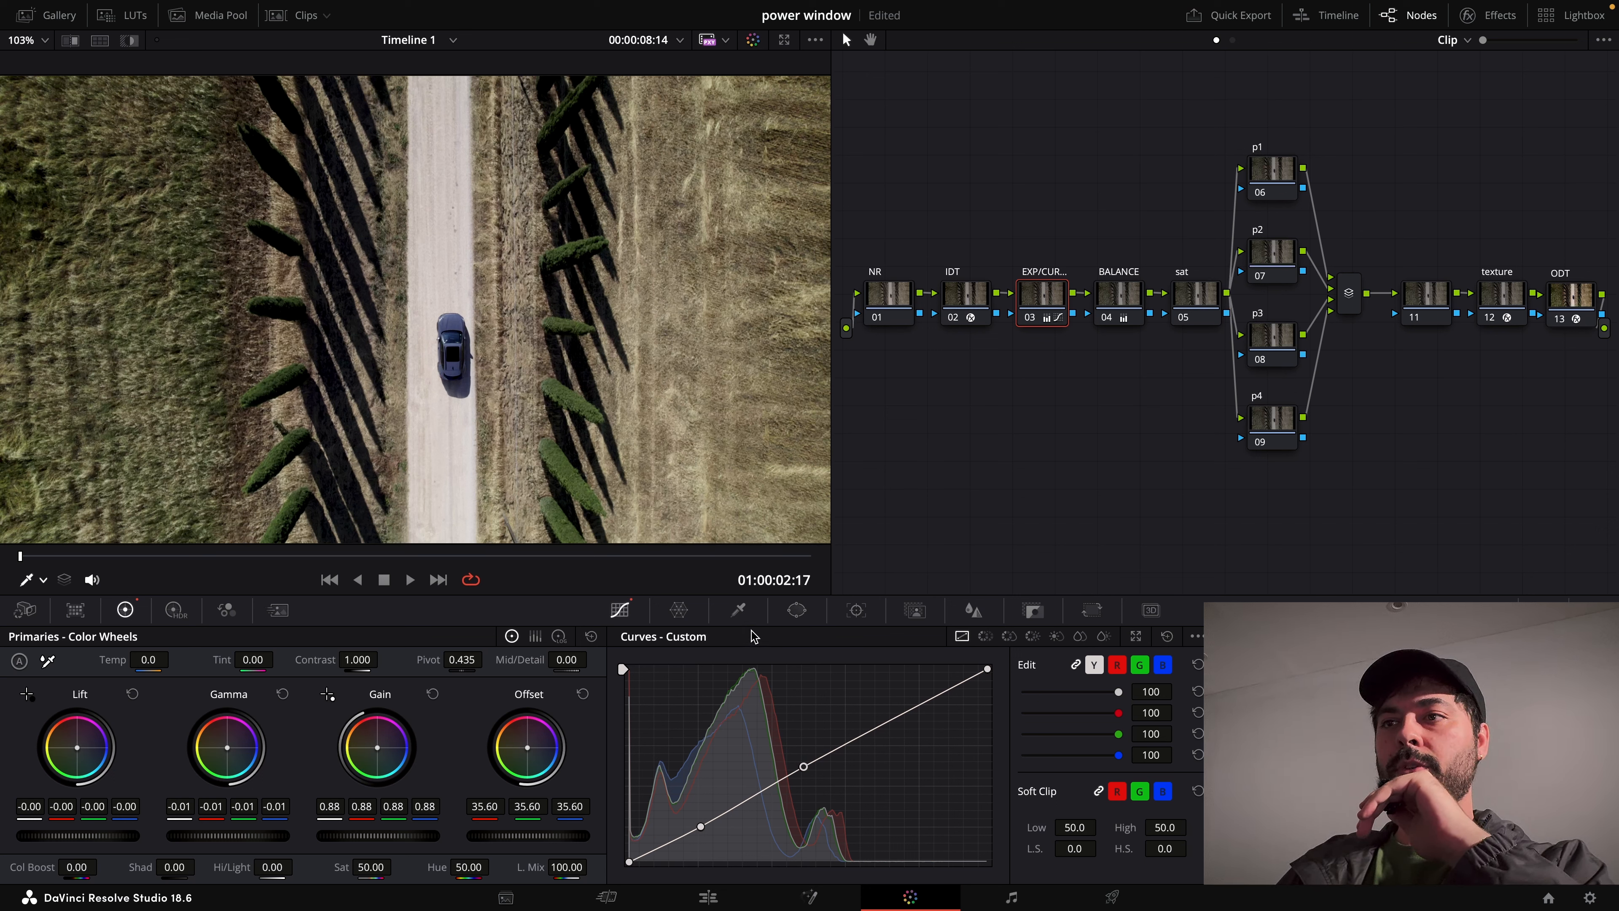
pyautogui.click(797, 610)
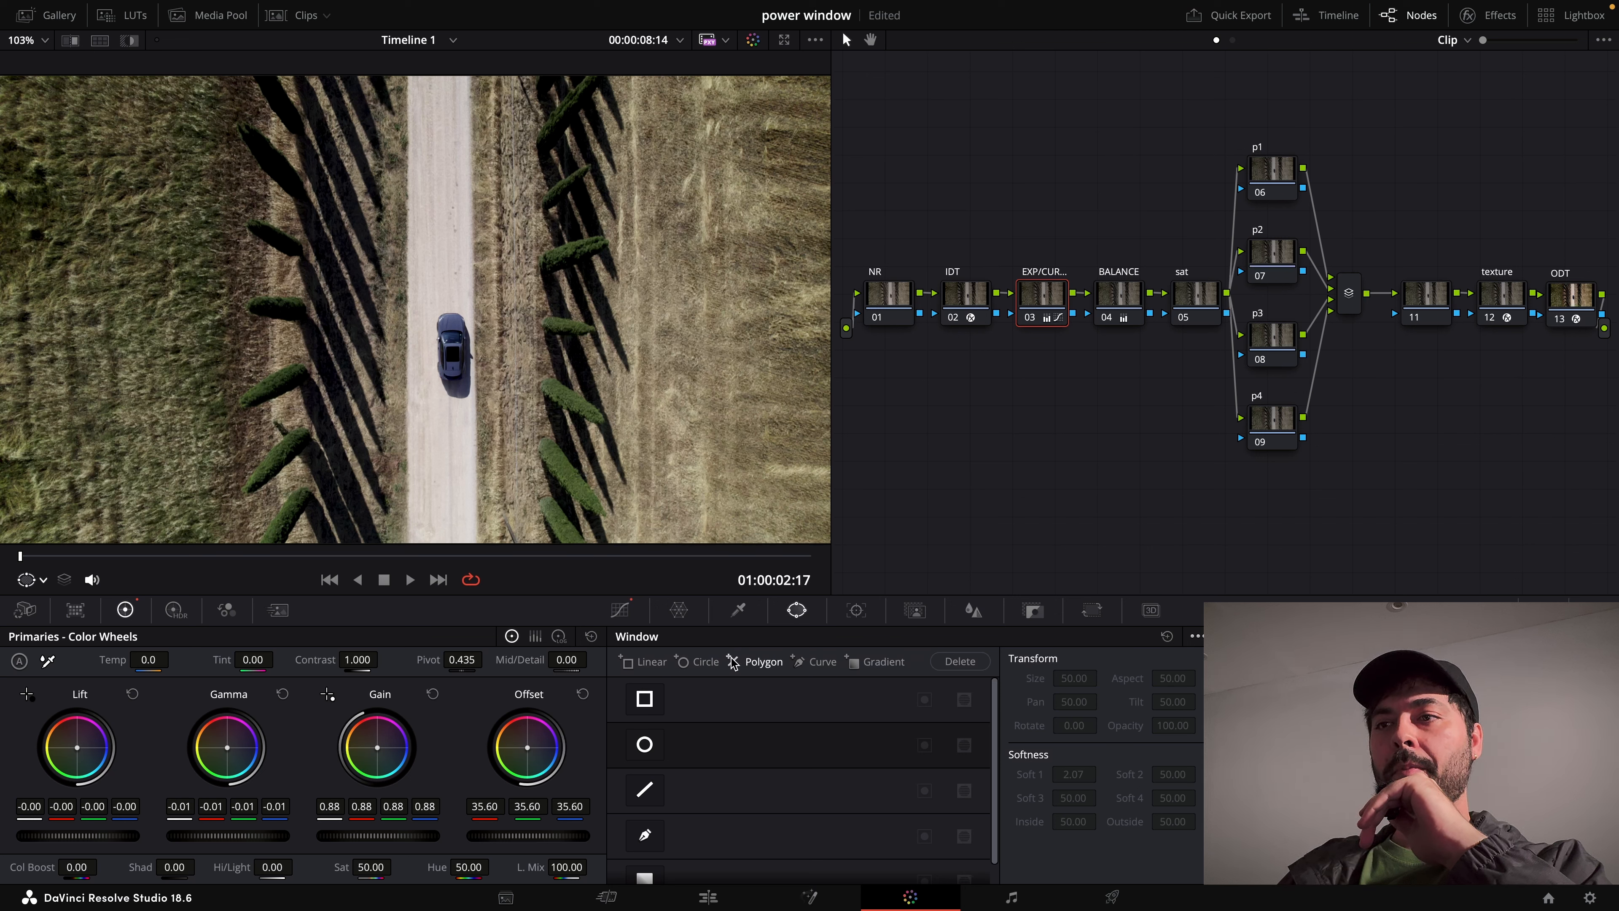
pyautogui.click(644, 662)
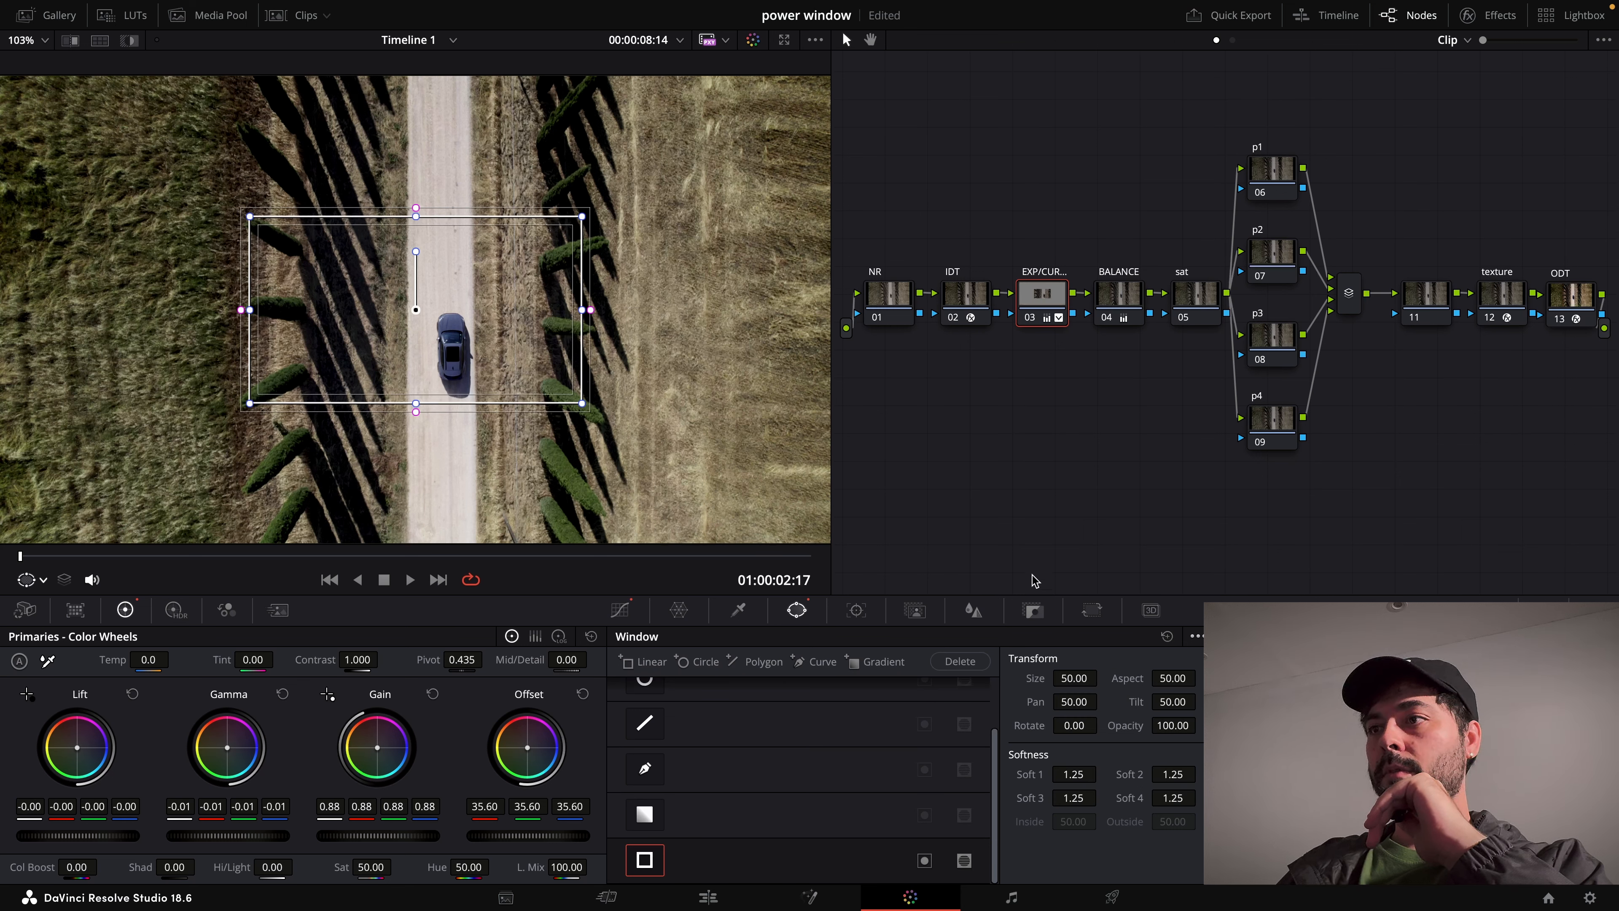
pyautogui.click(649, 852)
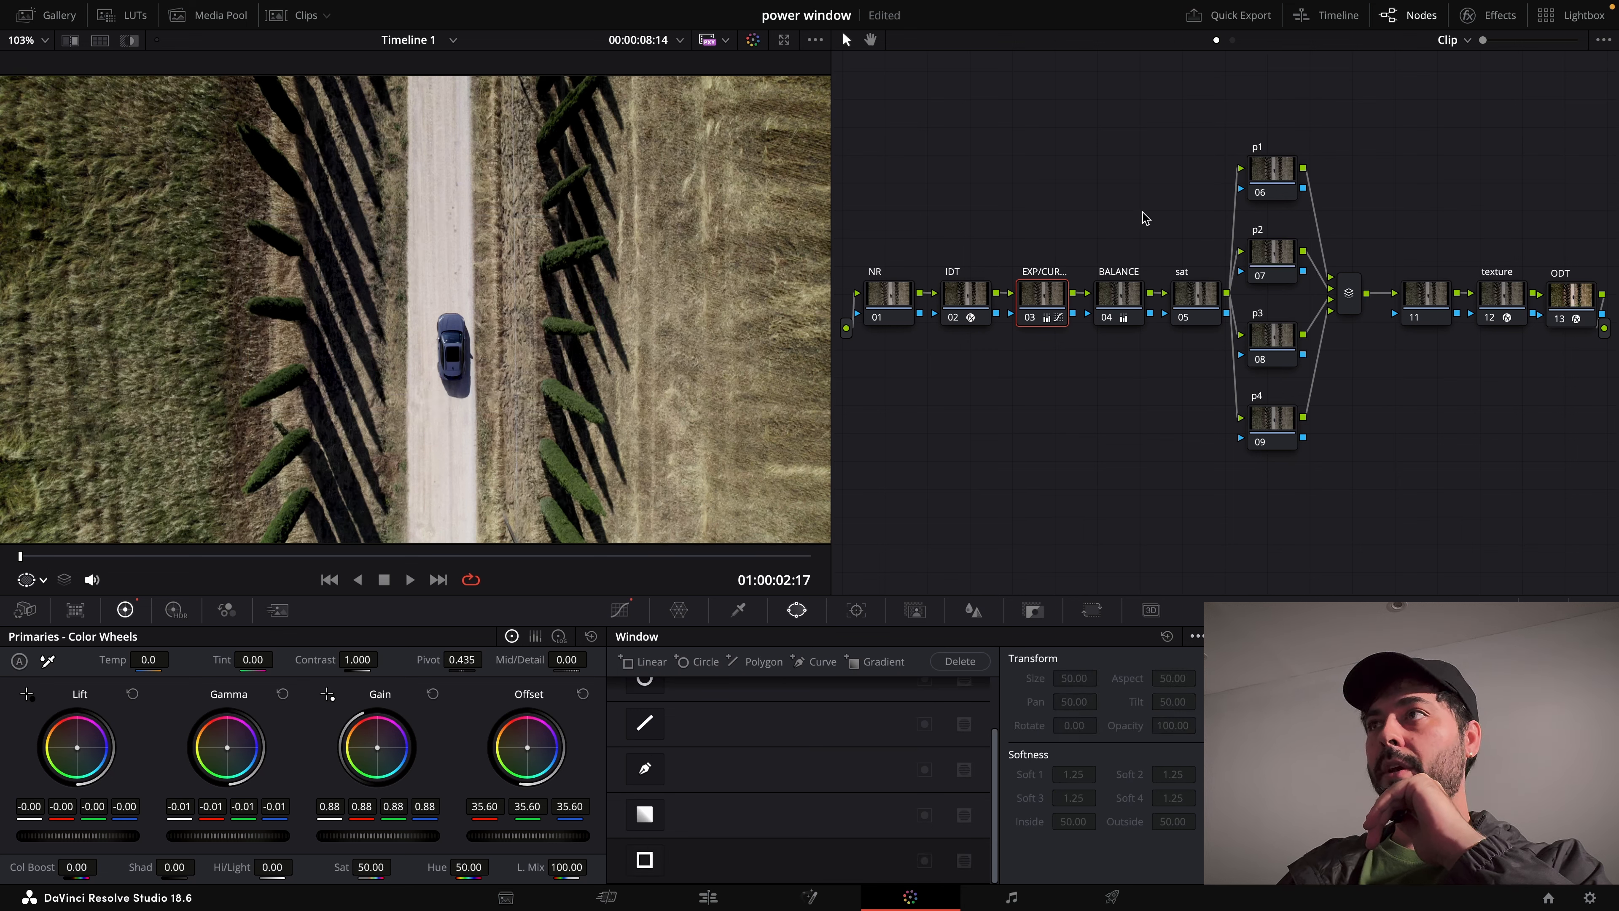
# Add a linear window over the road on node p1, narrowed to aspect 12.50, with Soft 1 at 6.82 and Soft 3 at 6.46.
pyautogui.click(1294, 180)
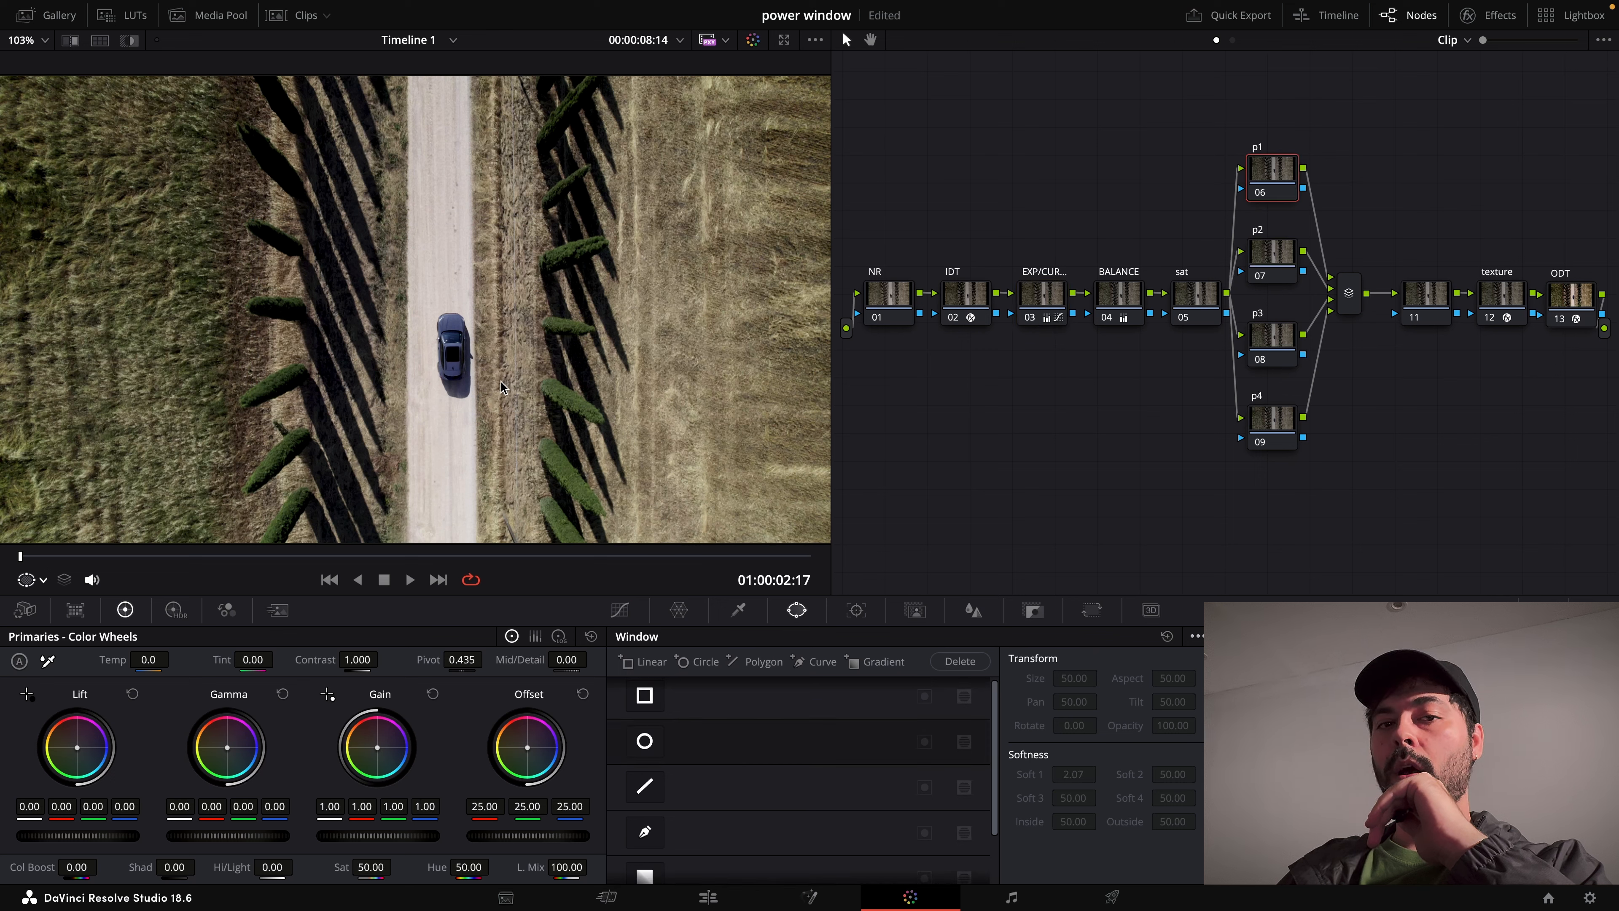
pyautogui.click(644, 662)
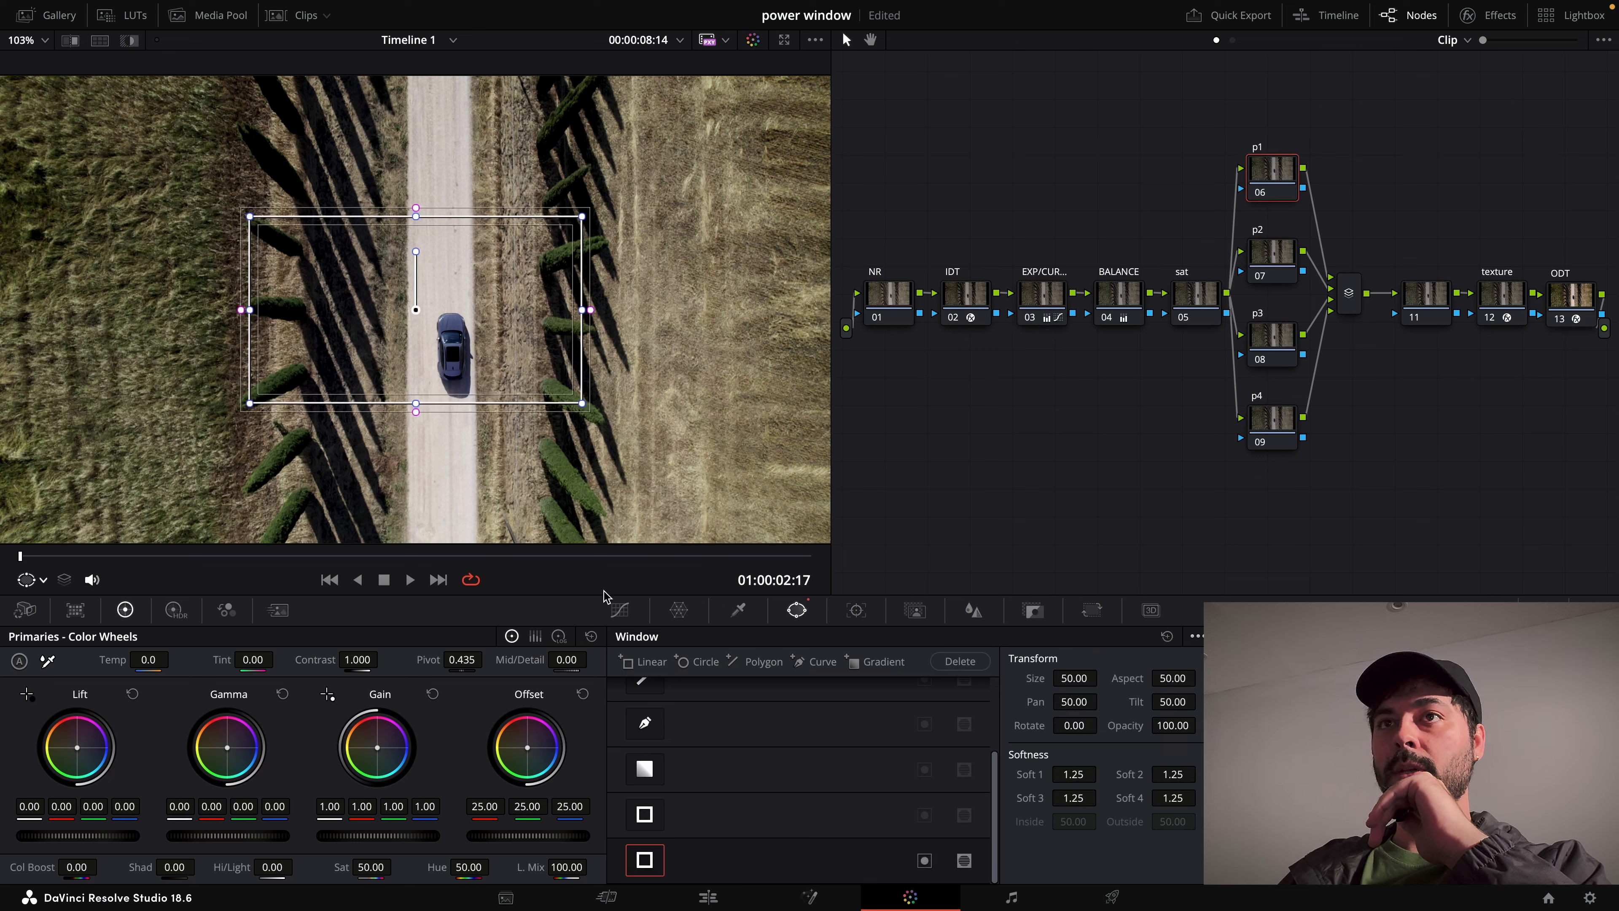
pyautogui.moveTo(405, 343); pyautogui.dragTo(433, 352)
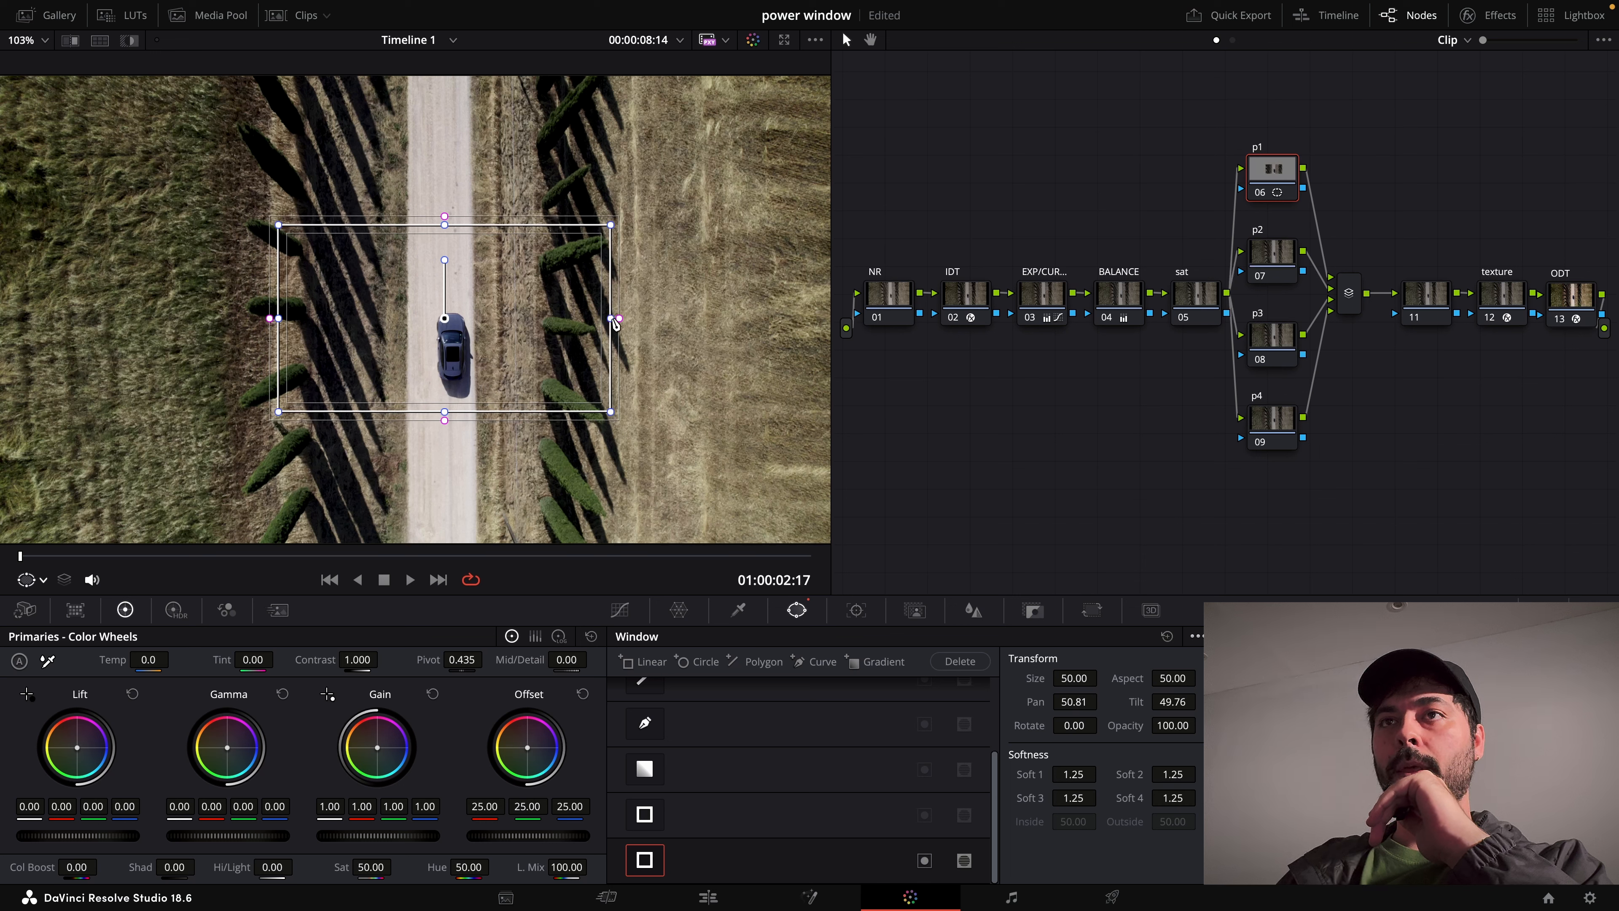
pyautogui.moveTo(611, 318); pyautogui.dragTo(568, 320)
pyautogui.moveTo(278, 319)
pyautogui.mouseDown()
pyautogui.moveTo(358, 317)
pyautogui.moveTo(310, 317)
pyautogui.mouseUp()
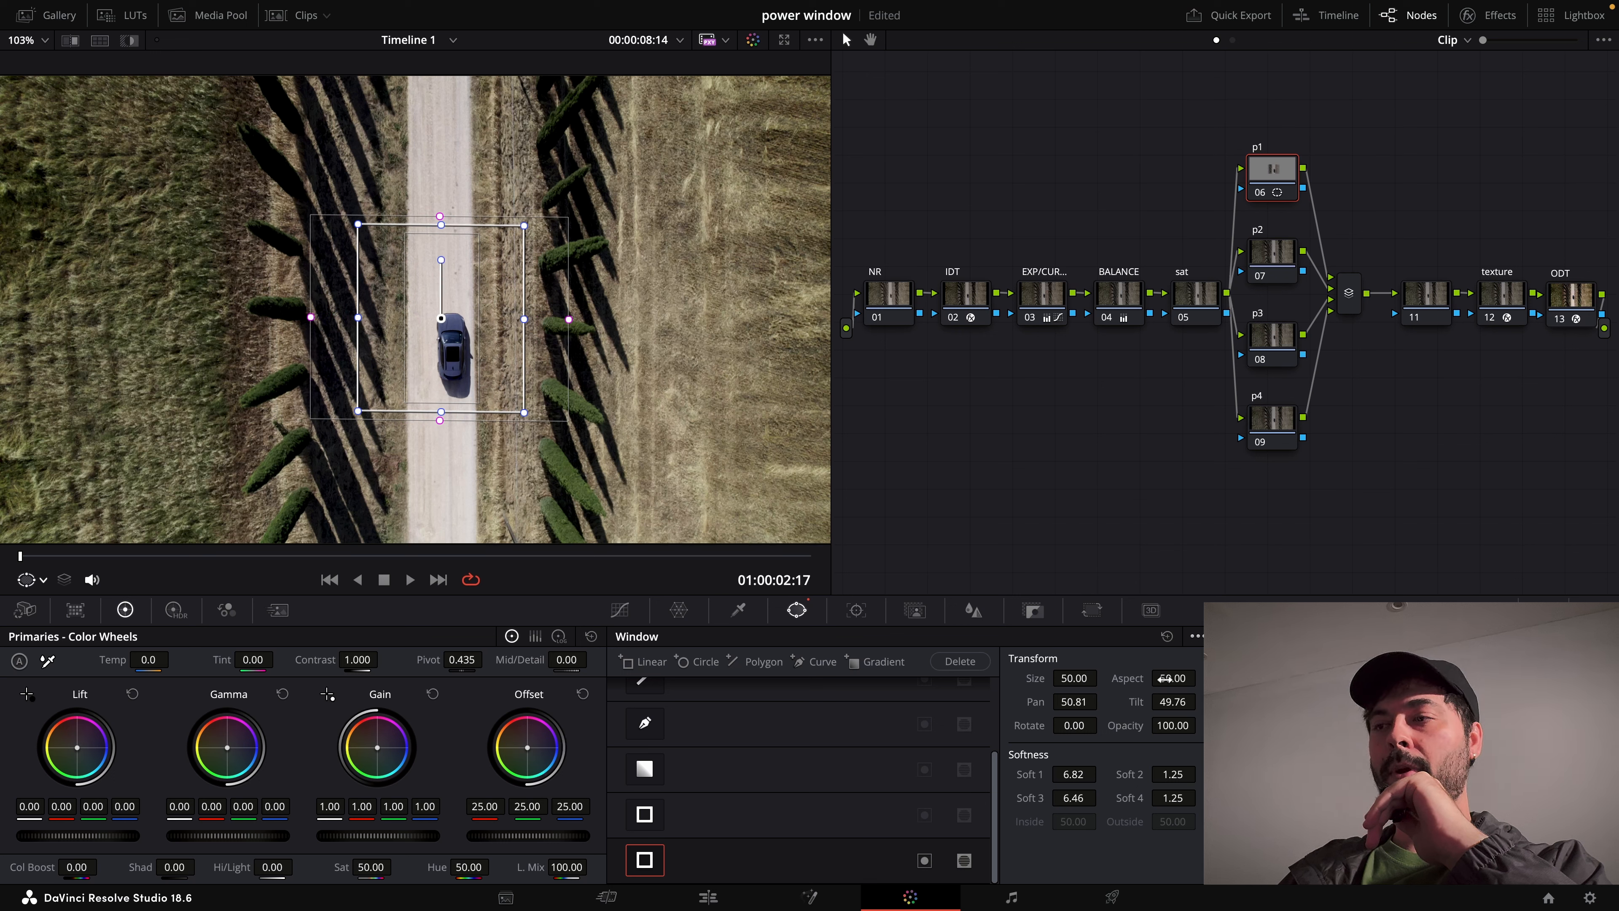
# Track the p1 road window forward and in reverse through the clip.
pyautogui.click(856, 610)
pyautogui.scroll(-4, 414, 306)
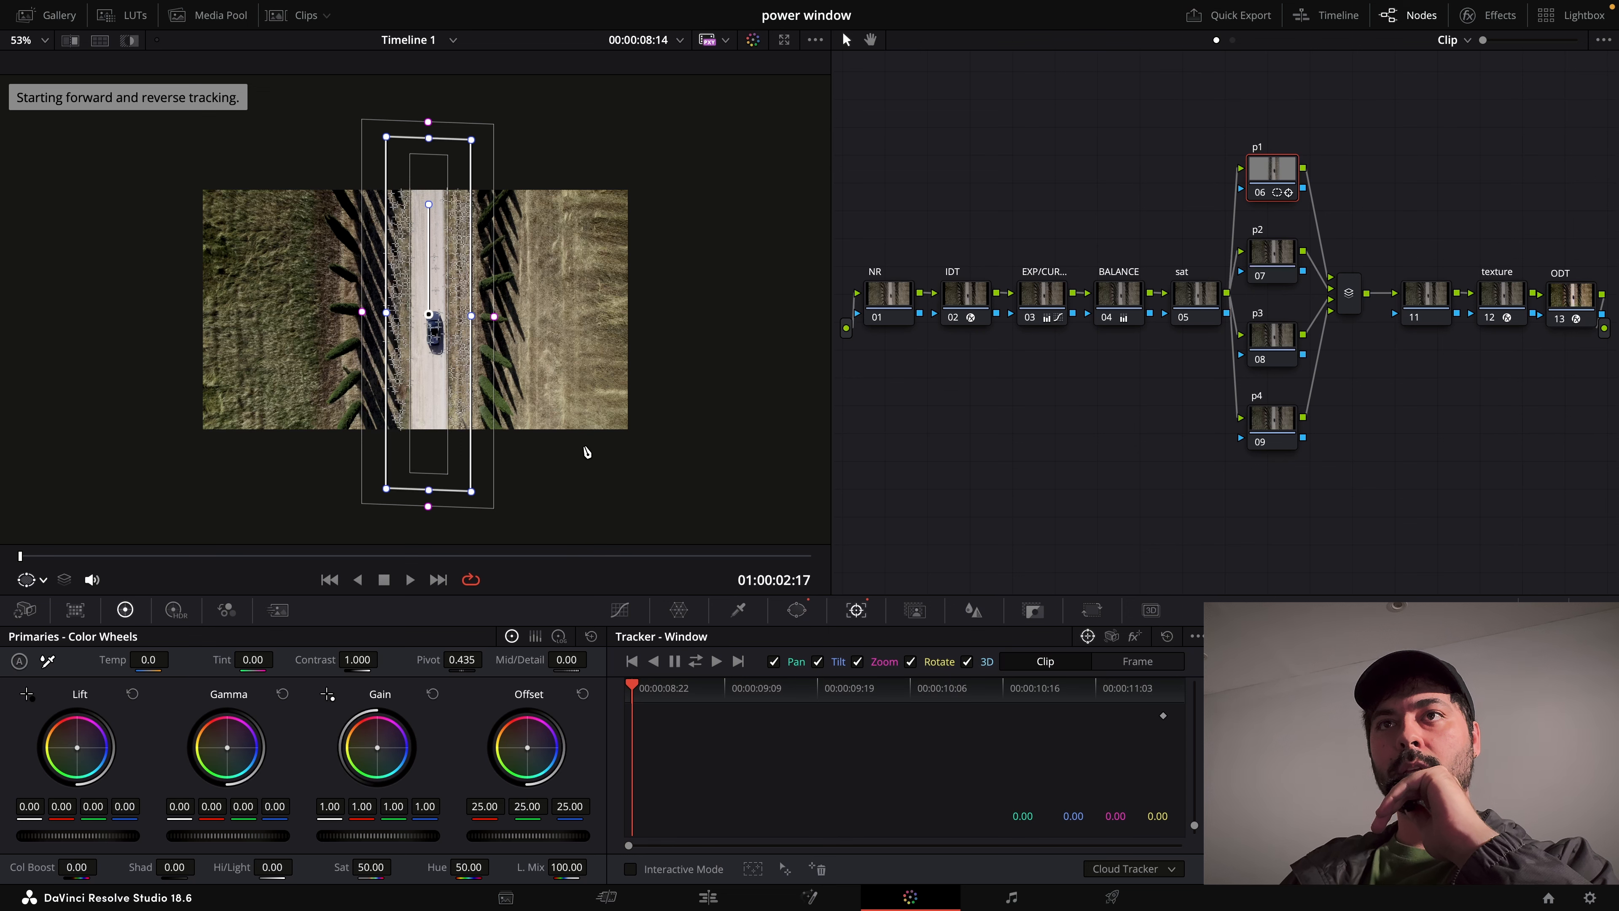
pyautogui.hotkey('ctrl', 't')
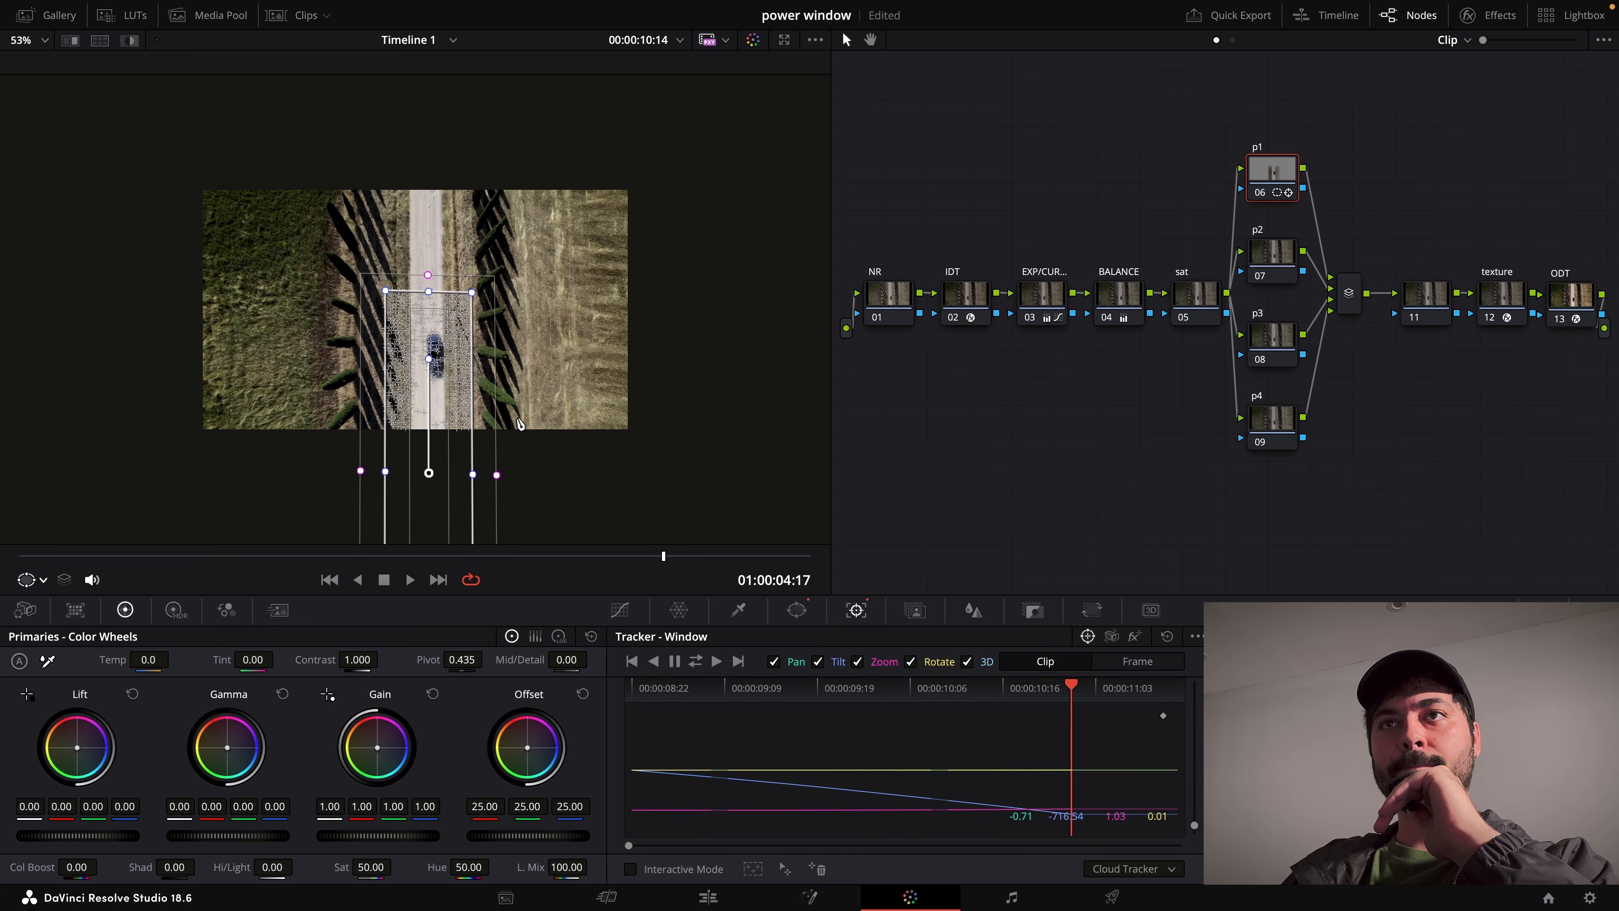
# Reposition the road window along the road to pan 50.86 and tilt 56.97, and widen its softness to Soft 3 of 7.77.
pyautogui.click(797, 609)
pyautogui.moveTo(429, 490); pyautogui.dragTo(455, 499)
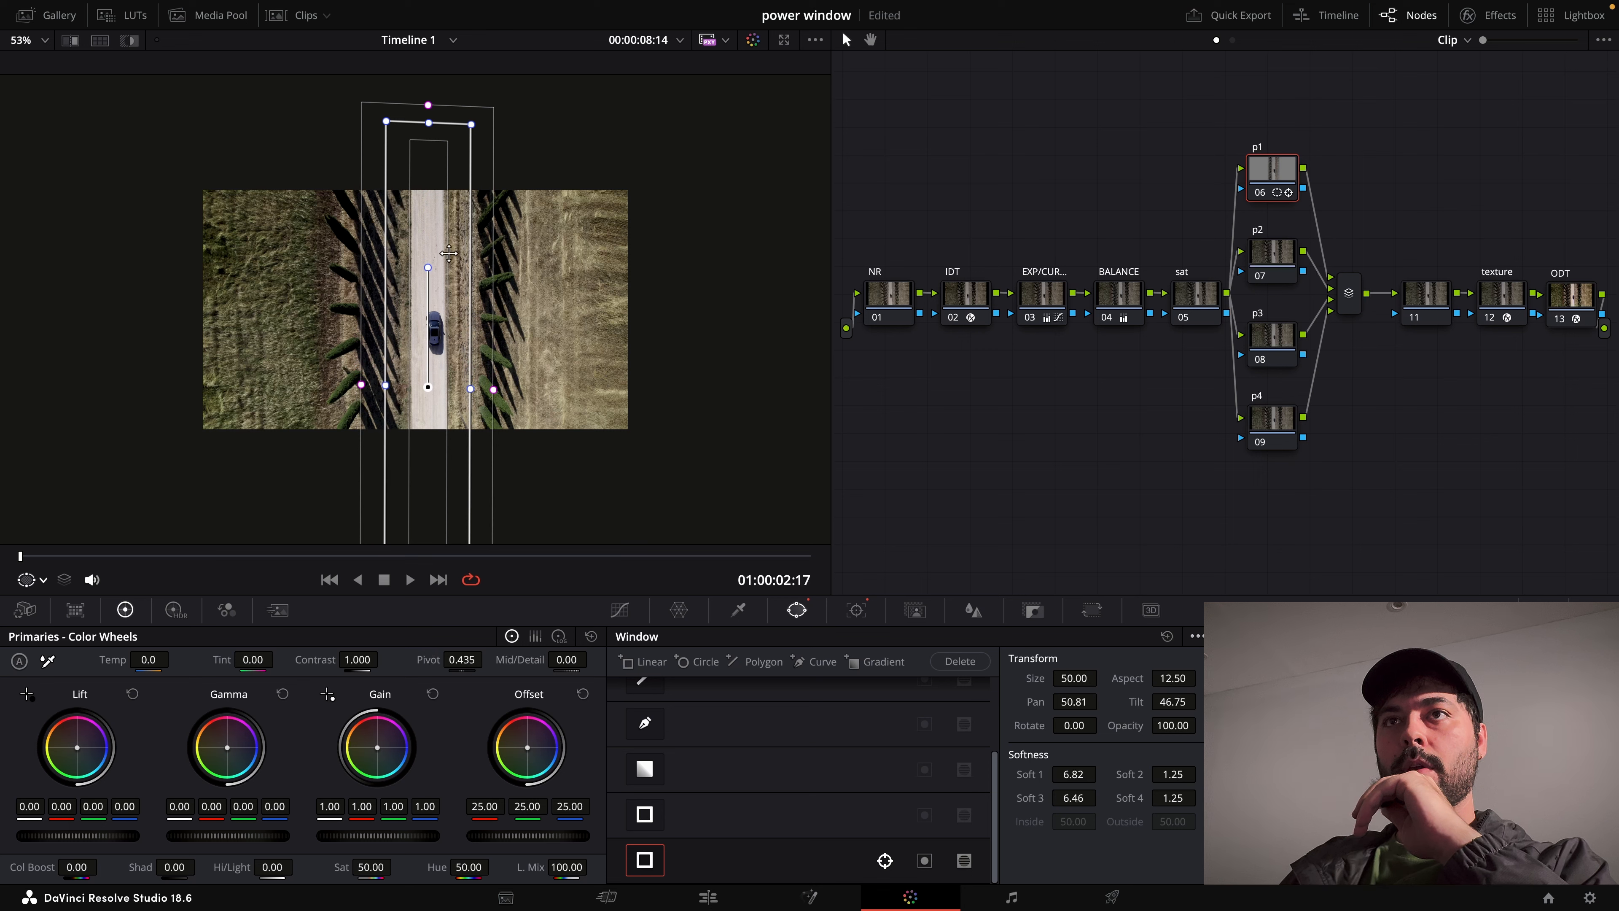
pyautogui.moveTo(449, 253); pyautogui.dragTo(431, 312)
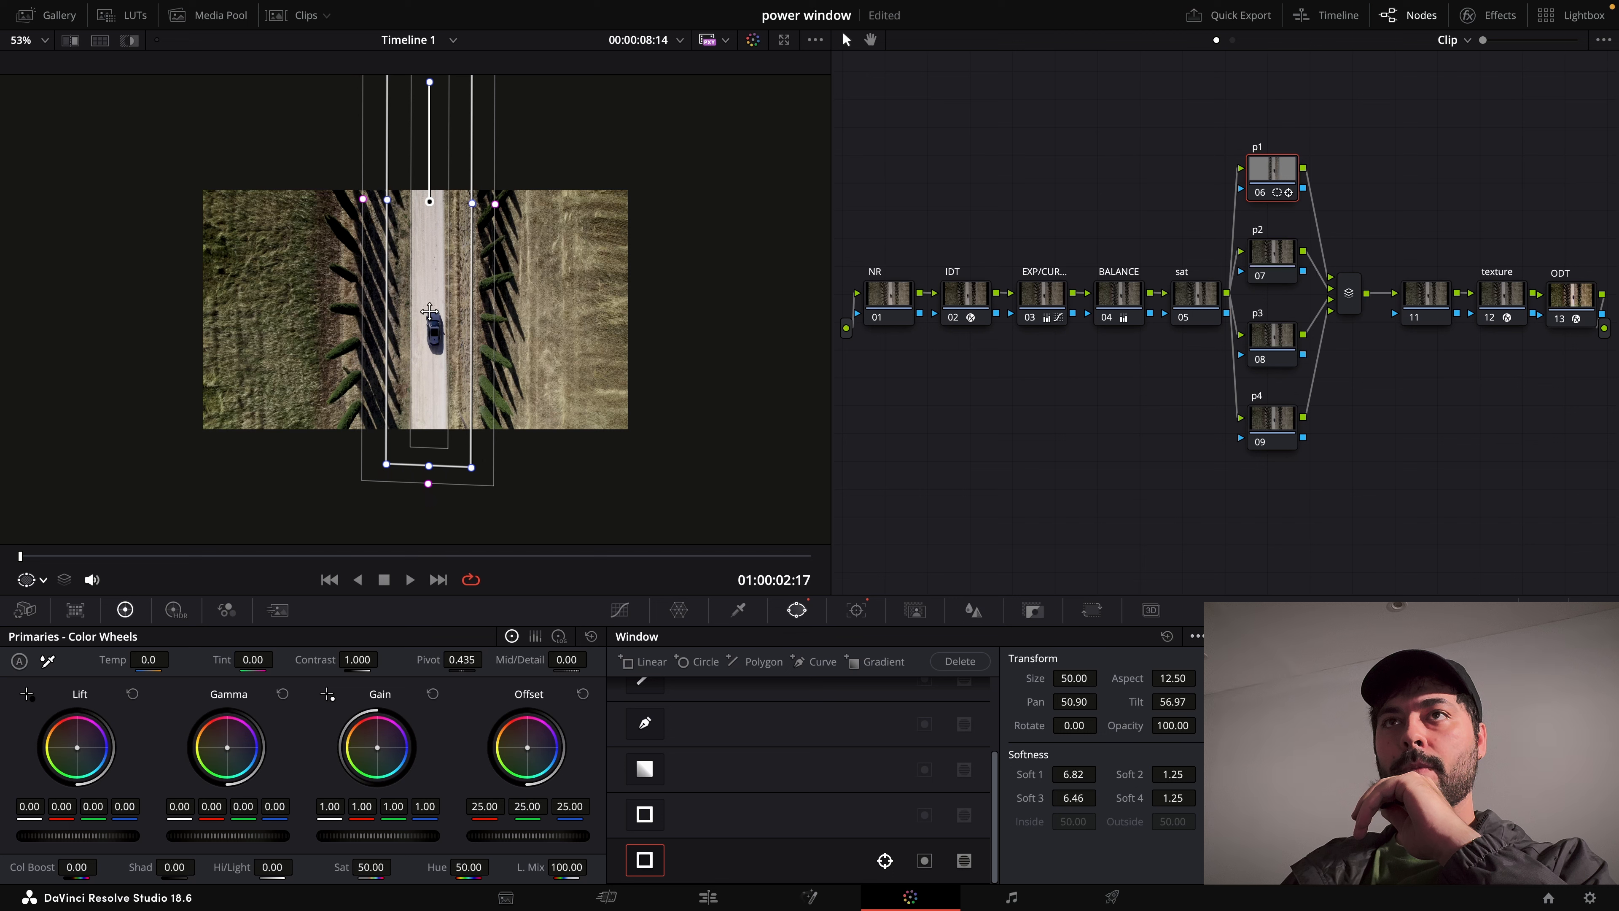
pyautogui.moveTo(428, 311); pyautogui.dragTo(427, 311)
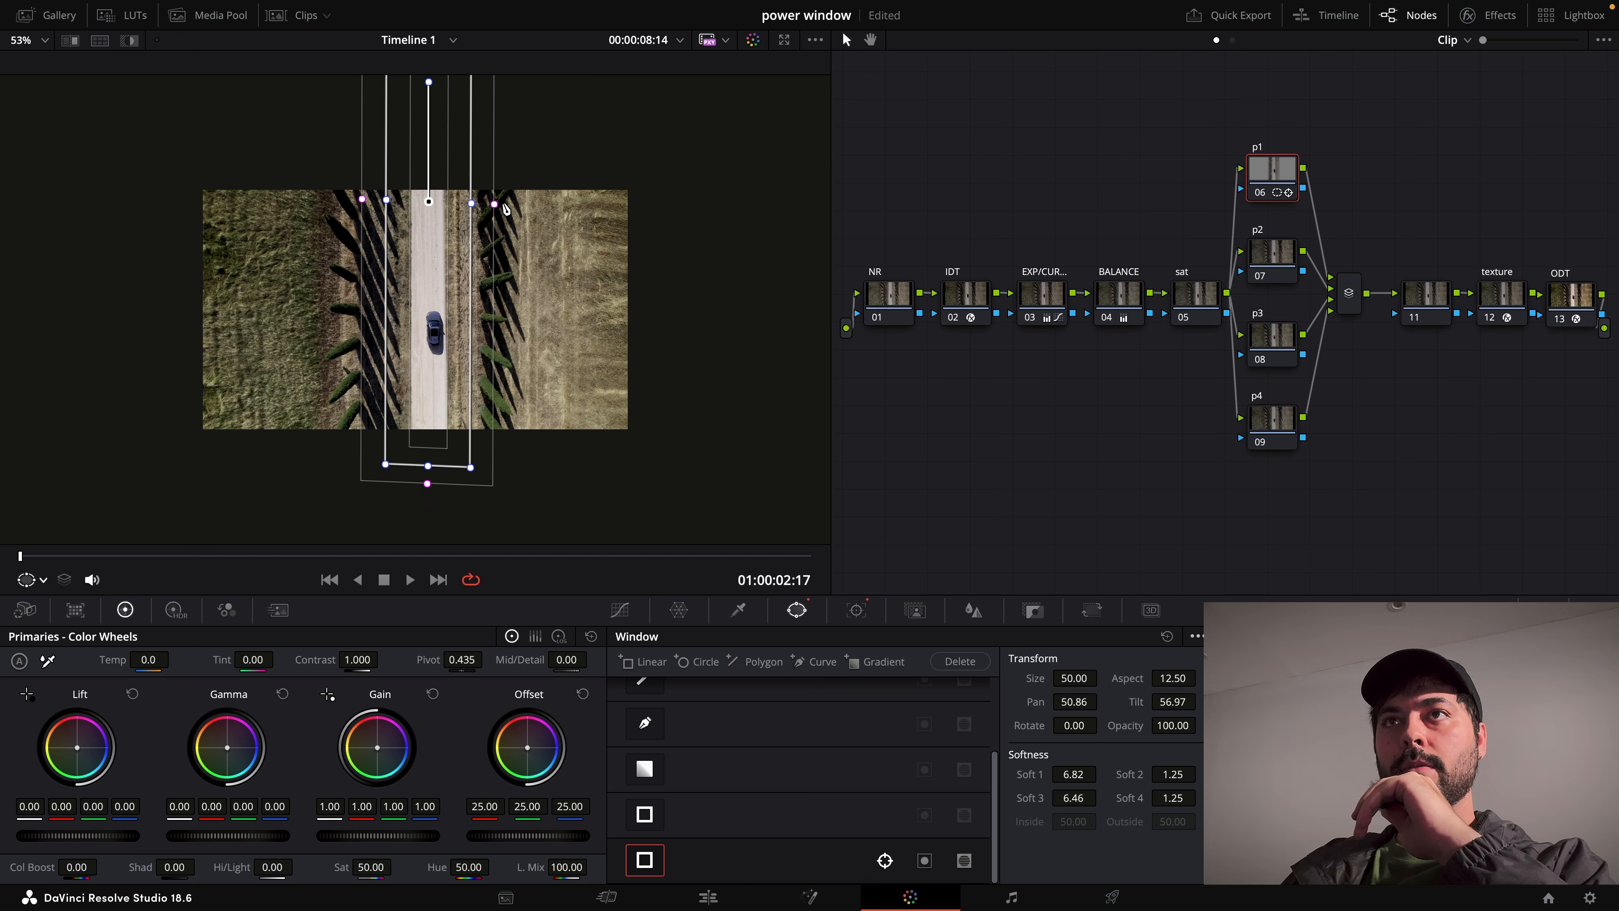
pyautogui.moveTo(495, 204); pyautogui.dragTo(499, 206)
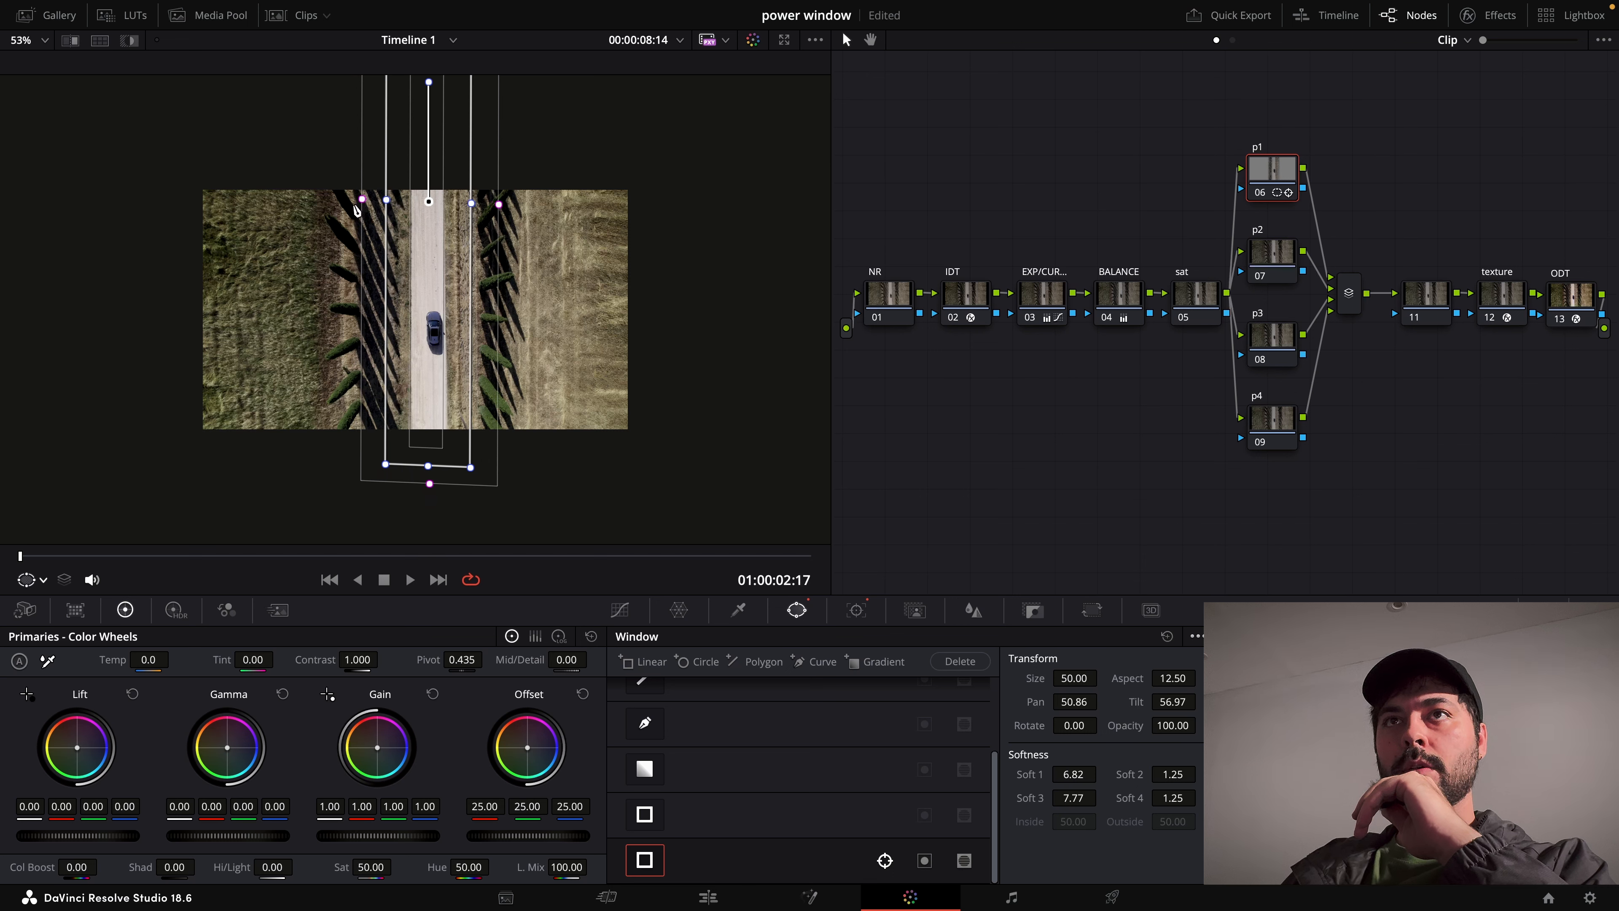
# Track the repositioned road window forward through the clip and return the playhead to the first frame.
pyautogui.click(855, 609)
pyautogui.click(716, 660)
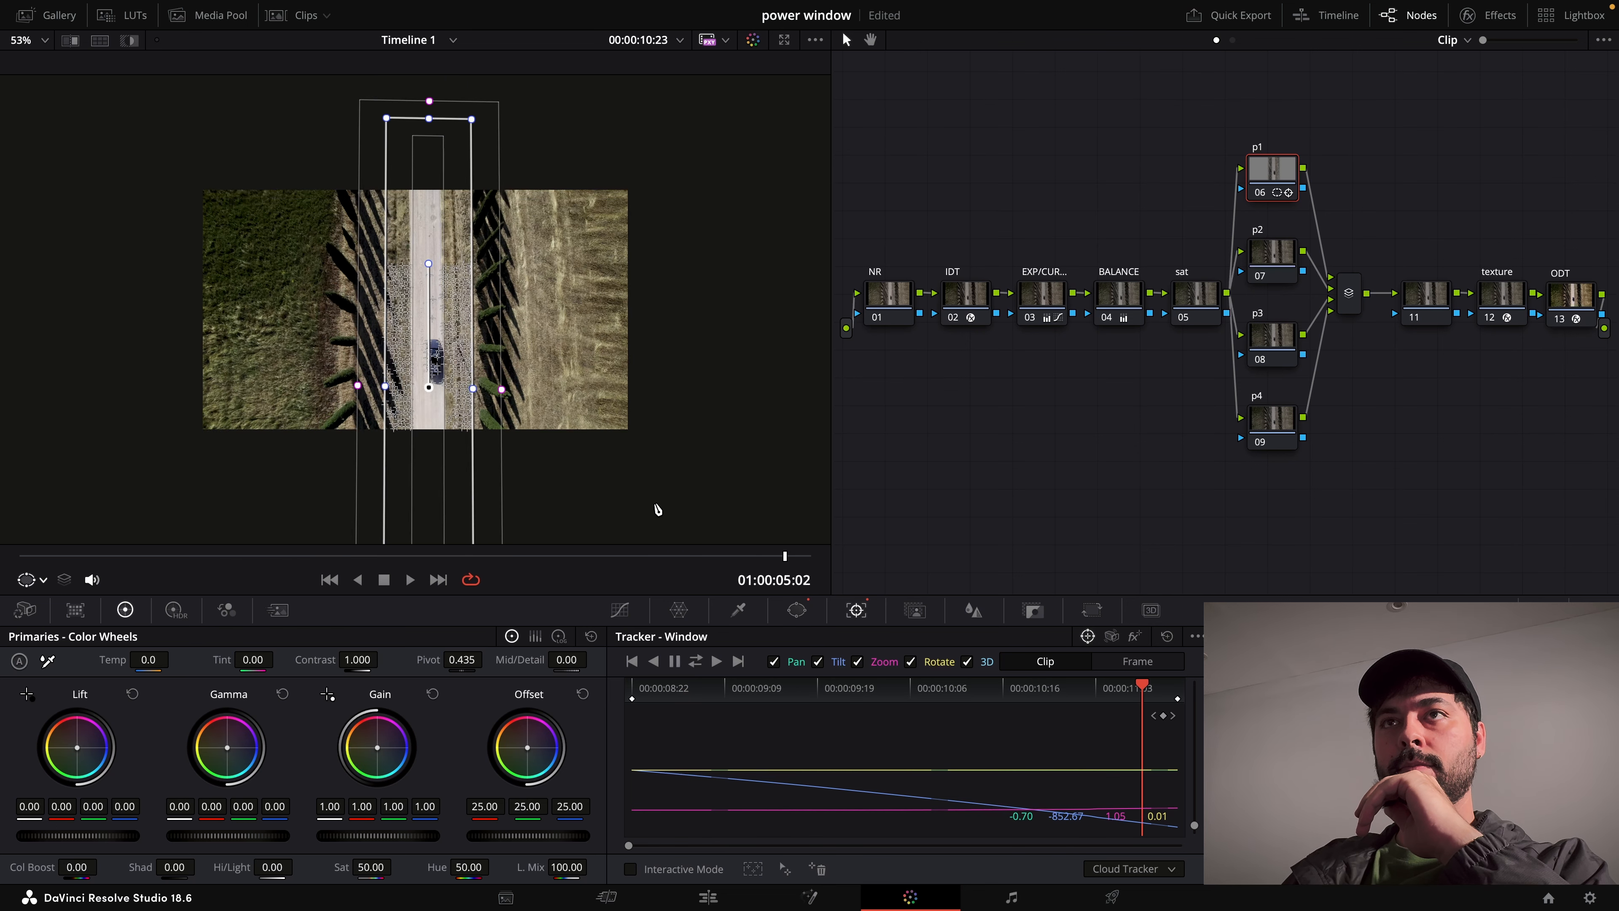
pyautogui.click(22, 556)
pyautogui.moveTo(22, 556)
pyautogui.mouseDown()
pyautogui.moveTo(751, 566)
pyautogui.moveTo(20, 556)
pyautogui.mouseUp()
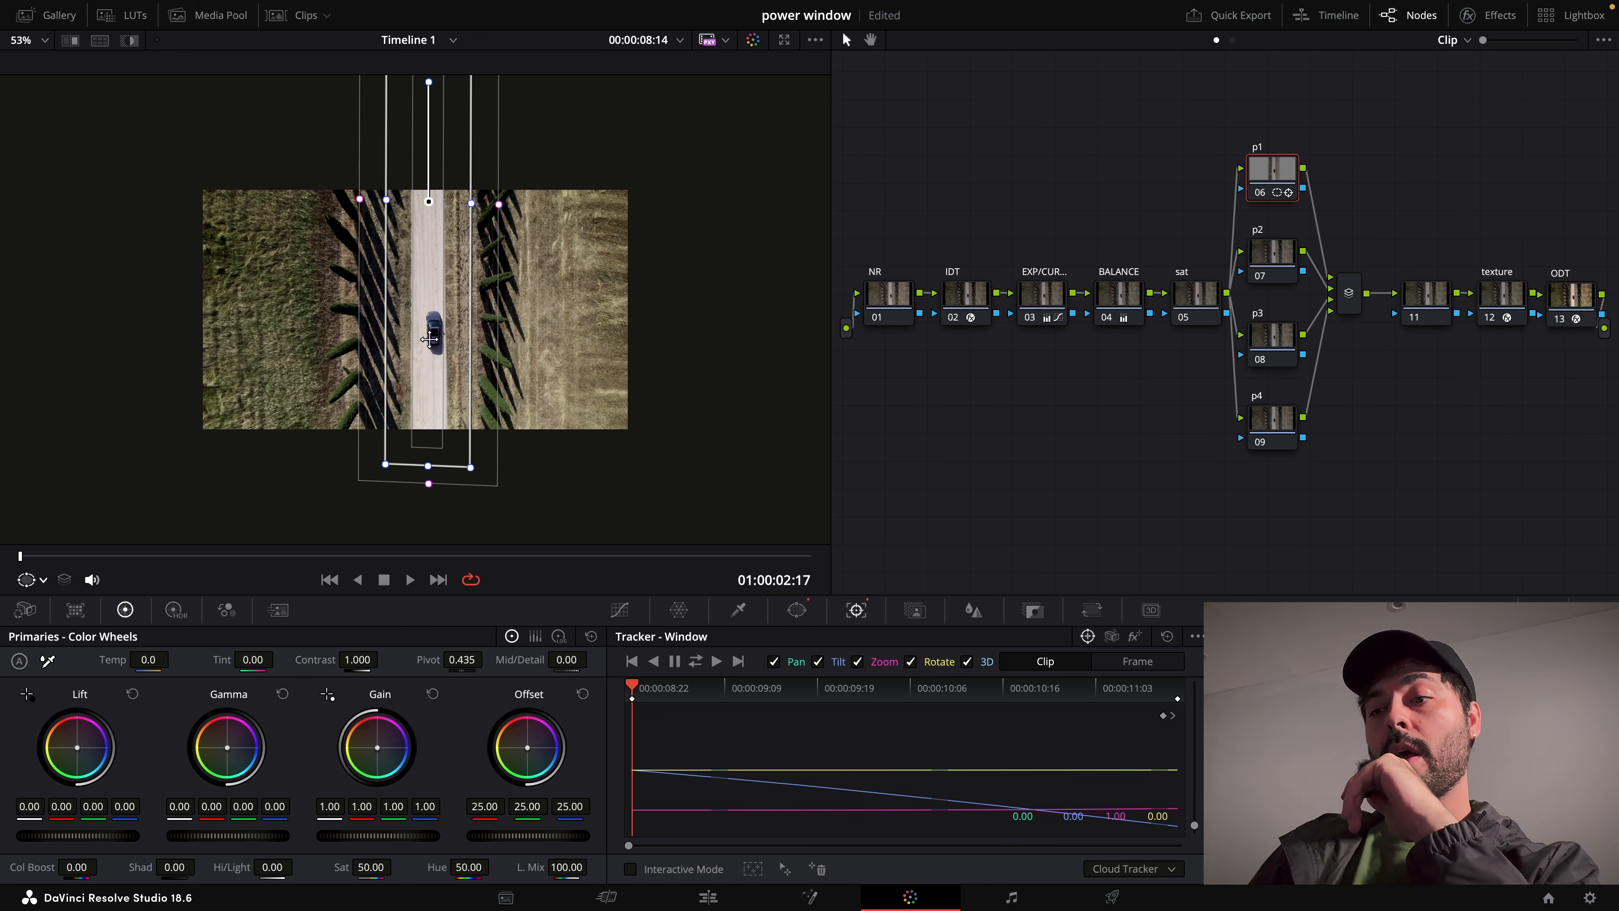
# Shift node p1 toward the sat node in the graph to make room for another node after it.
pyautogui.moveTo(1266, 185); pyautogui.dragTo(1242, 182)
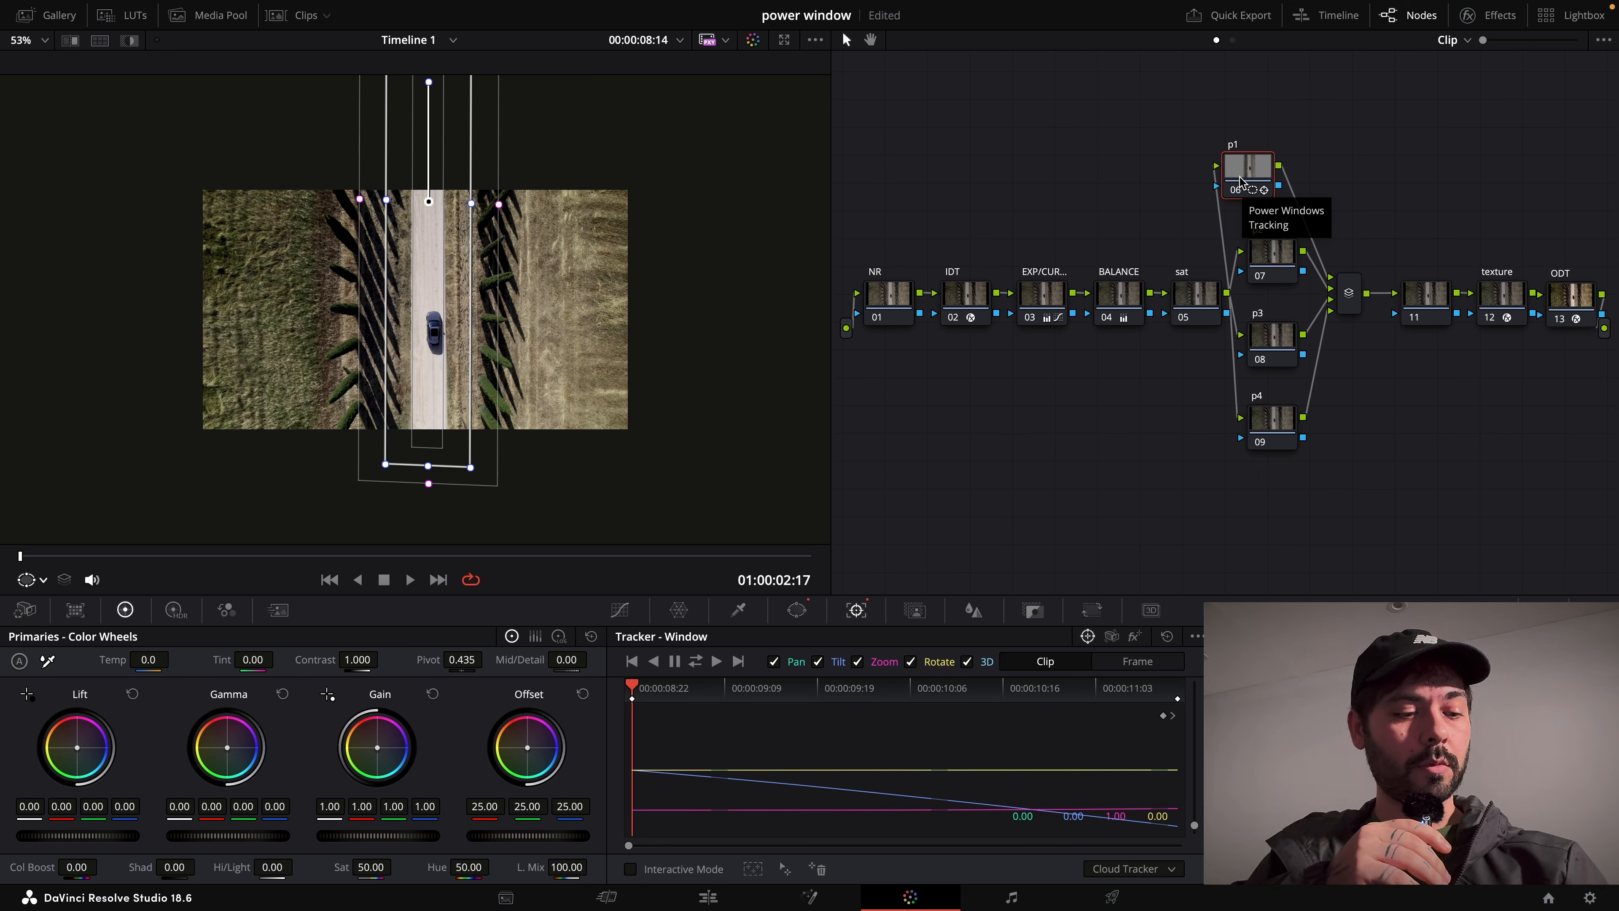
pyautogui.hotkey('alt', 's')
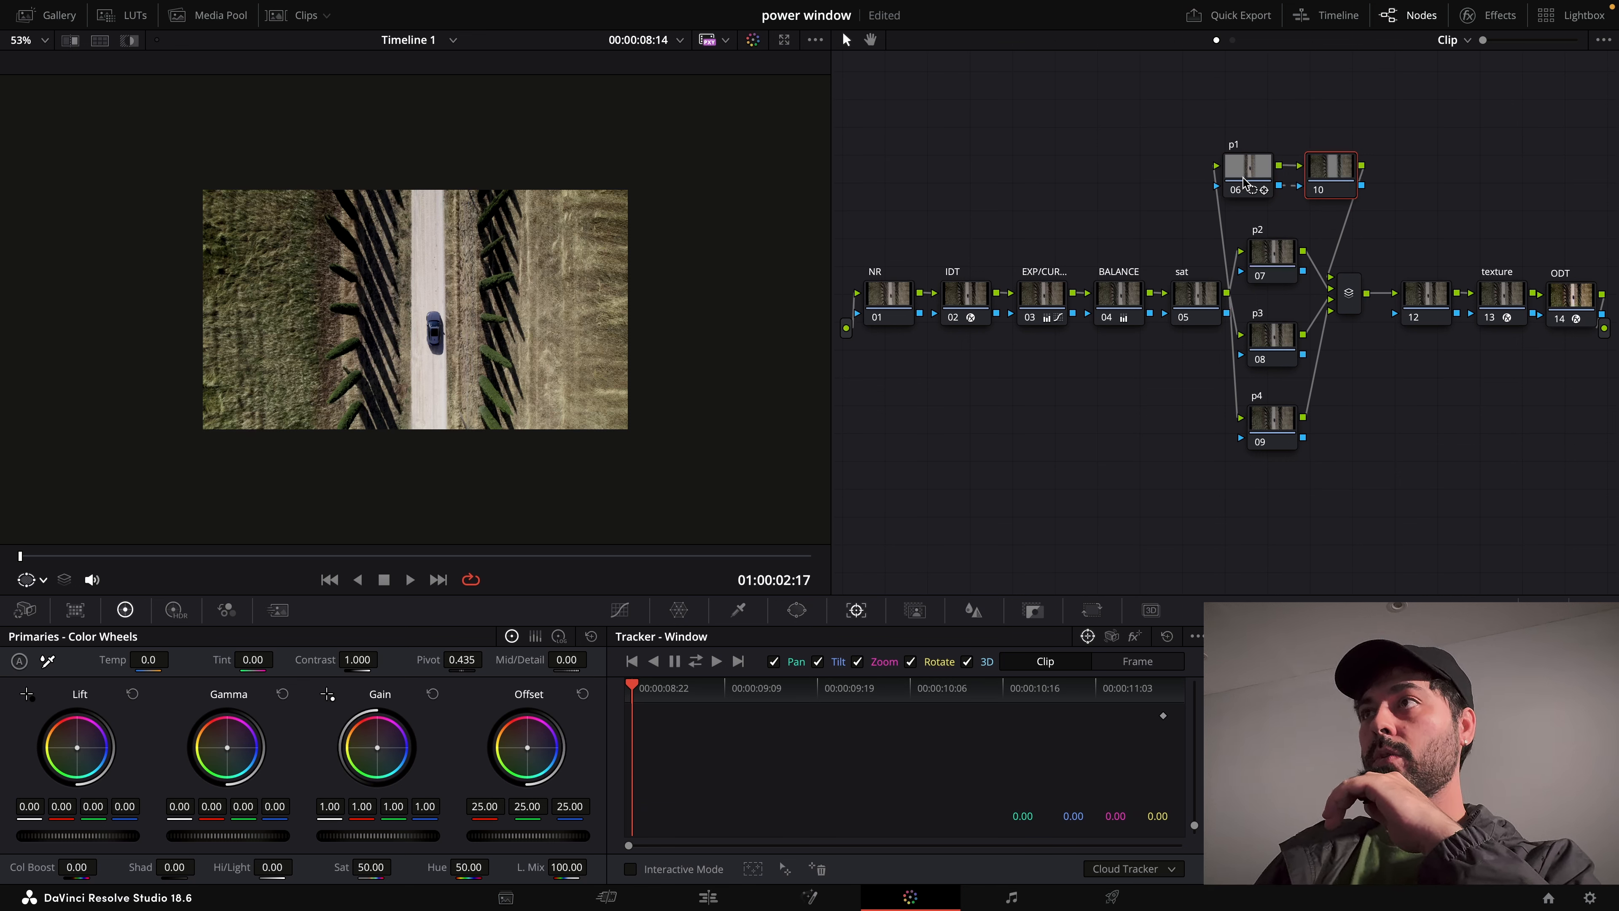
pyautogui.rightClick(1244, 179)
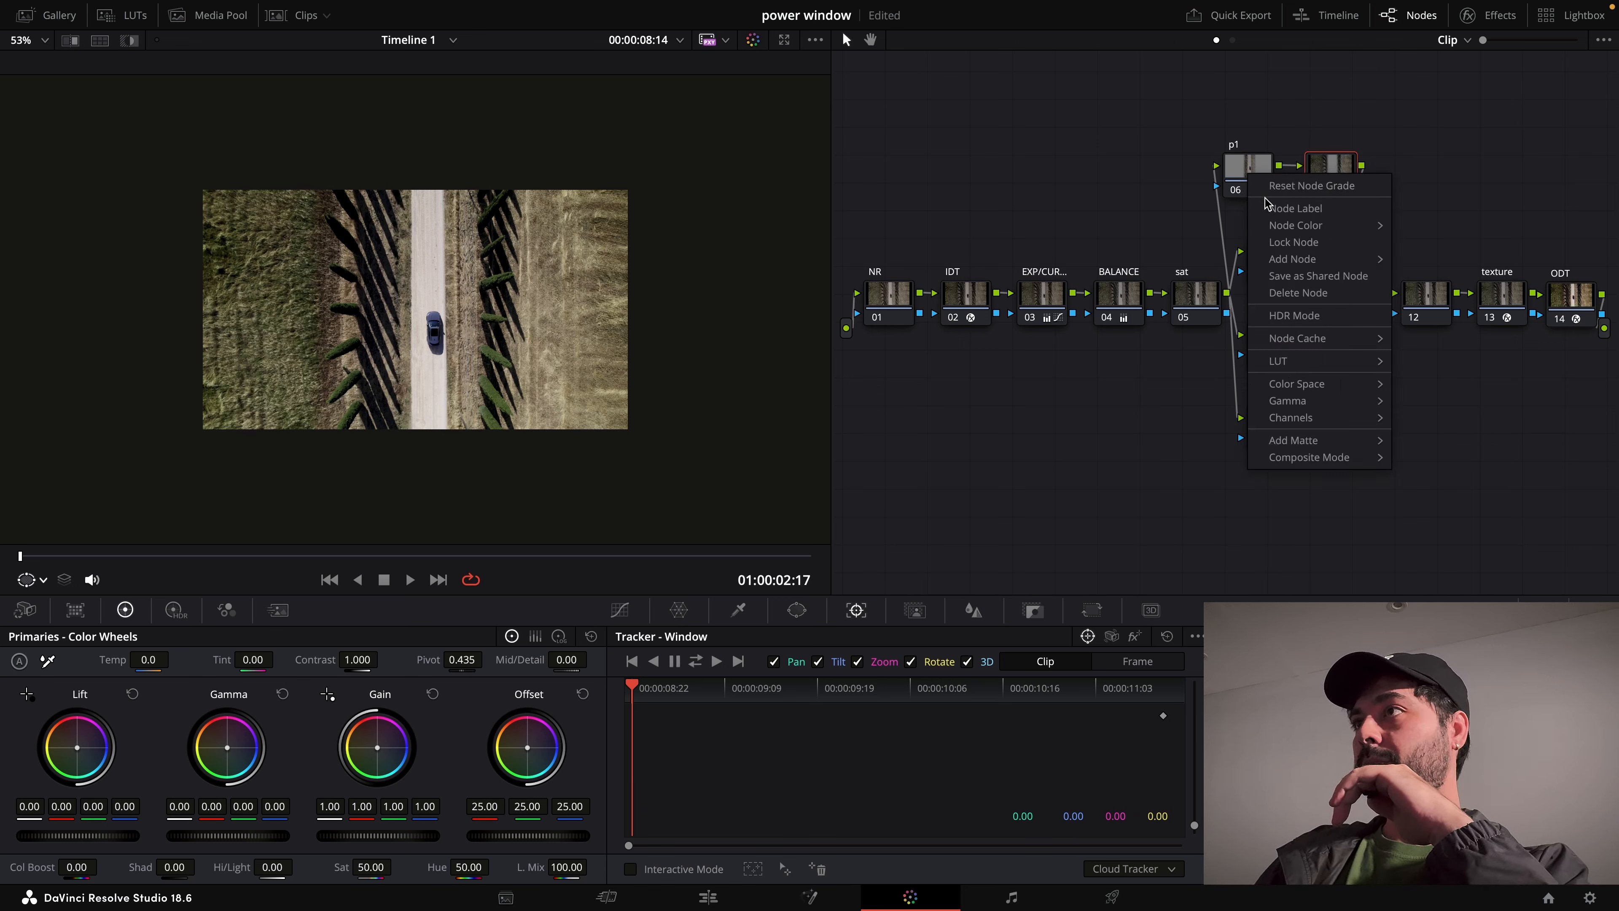
pyautogui.click(1345, 165)
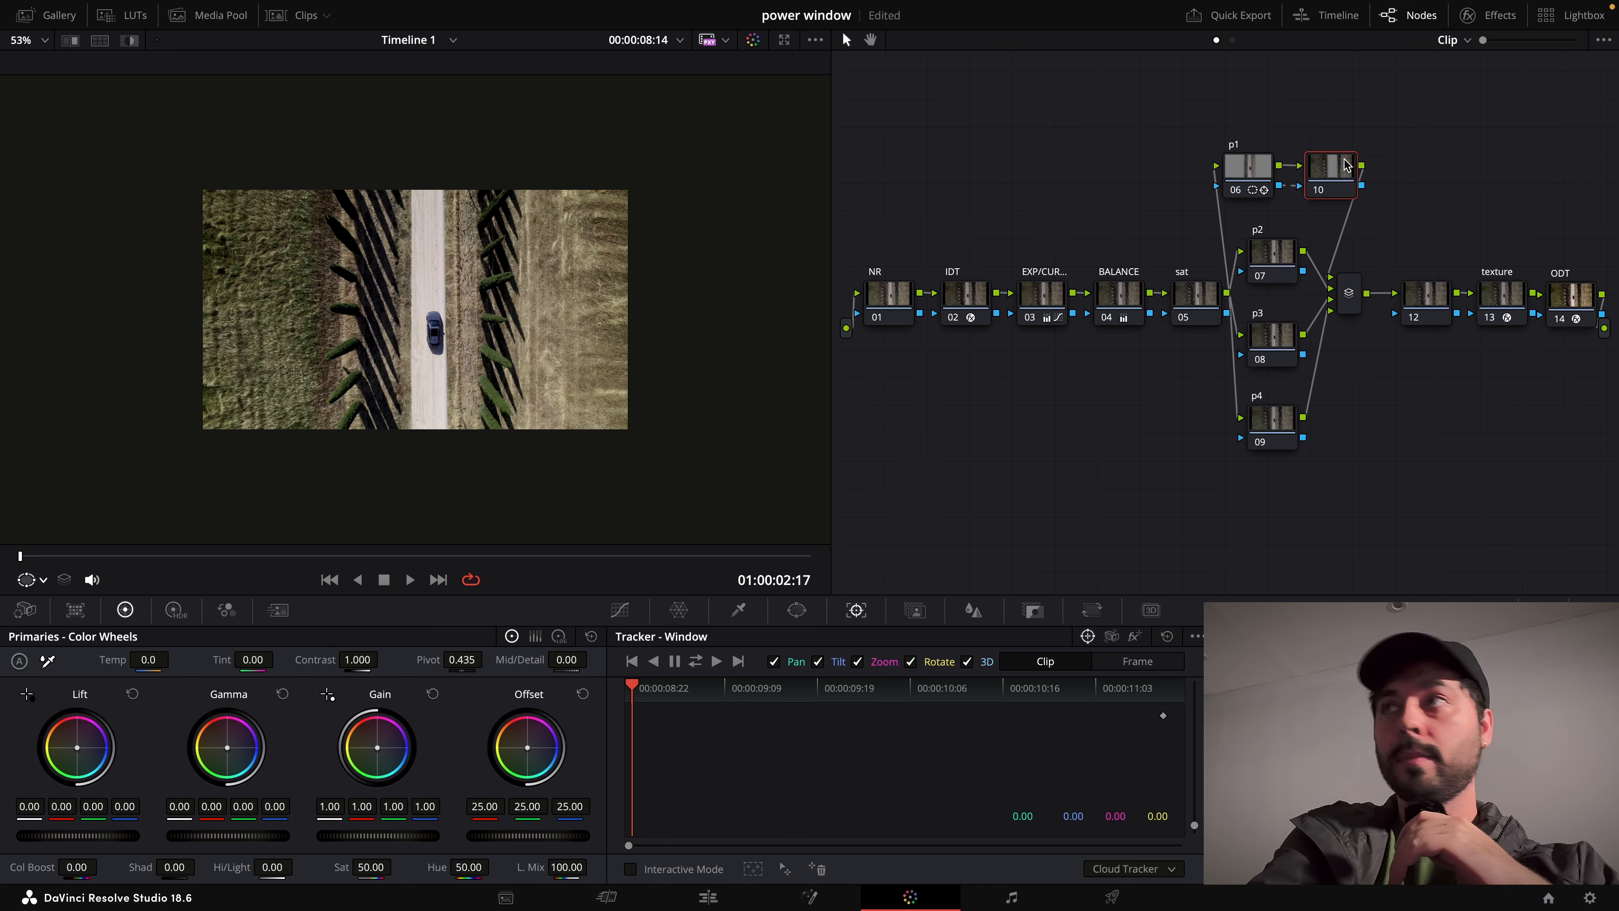
pyautogui.press('Delete')
# Add a serial node directly after node p1, and select p1 to show its road window.
pyautogui.rightClick(1261, 167)
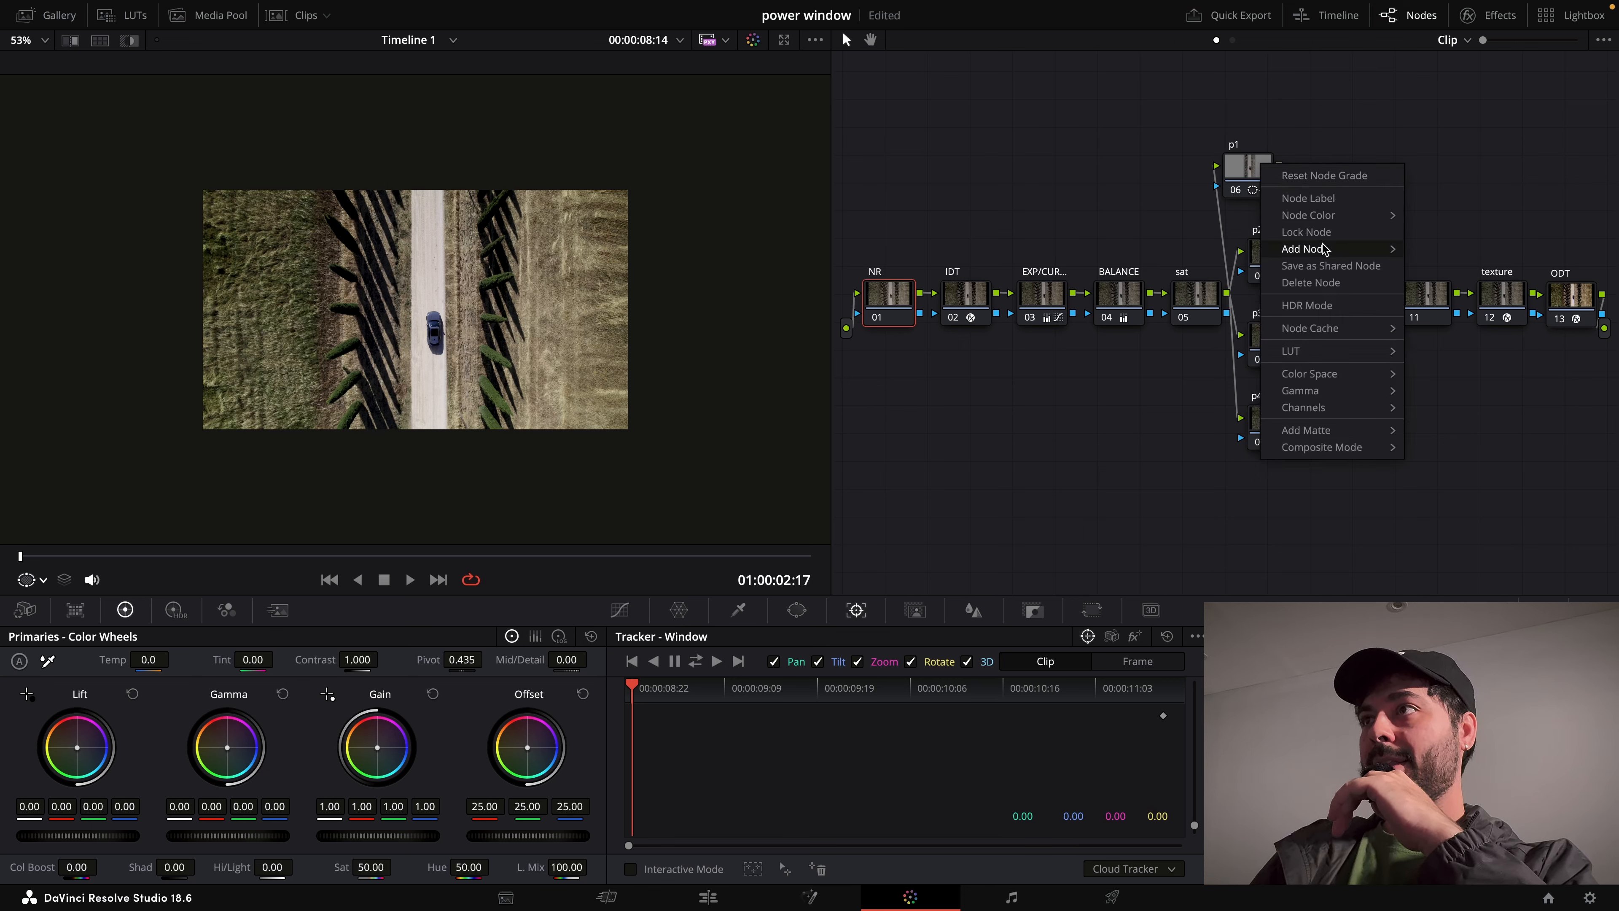
pyautogui.moveTo(1324, 249)
pyautogui.click(1449, 249)
pyautogui.click(1239, 167)
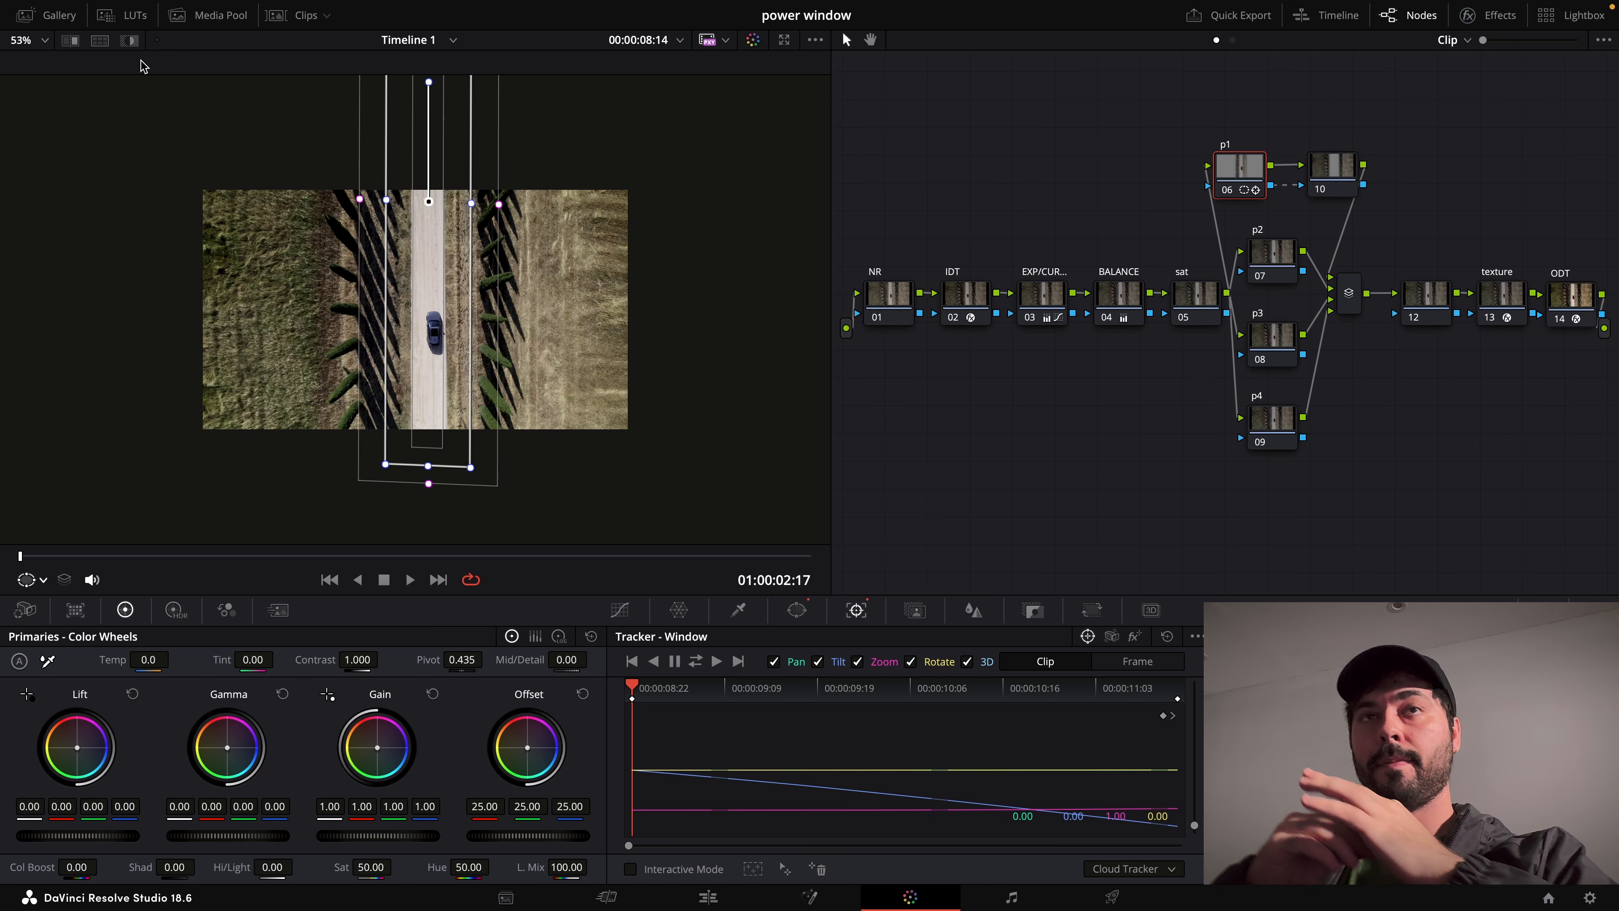
pyautogui.scroll(1, 142, 66)
pyautogui.scroll(1, 143, 66)
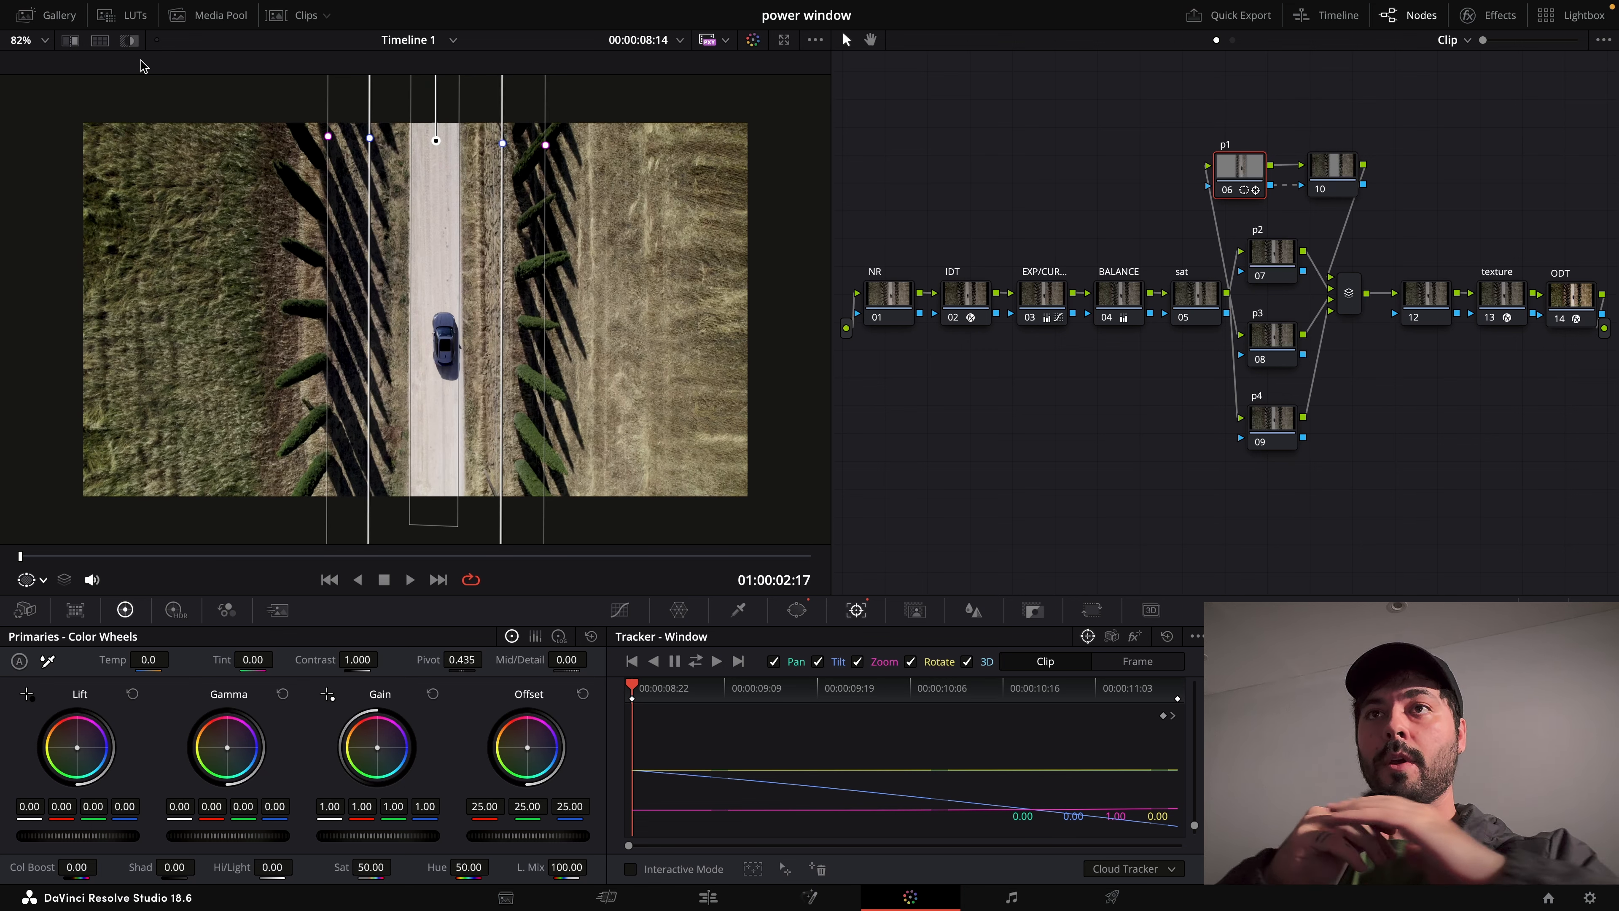
# With the highlight view on, widen the road window's softness on both sides in node p1 and check the area isolated by node 10.
pyautogui.click(131, 40)
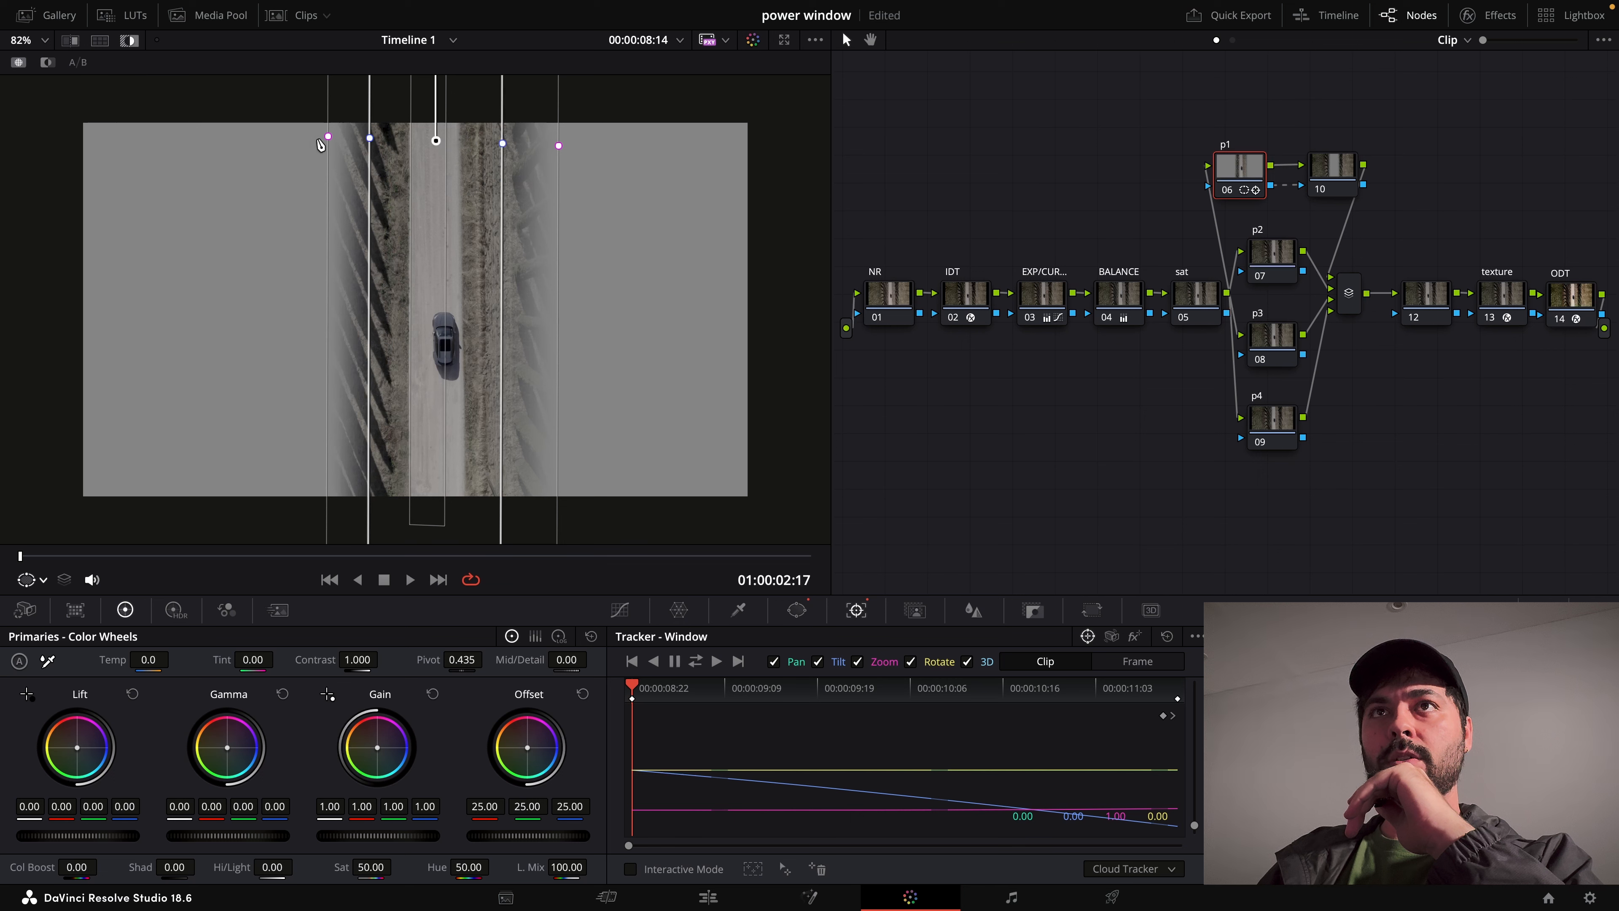
pyautogui.moveTo(328, 136); pyautogui.dragTo(317, 137)
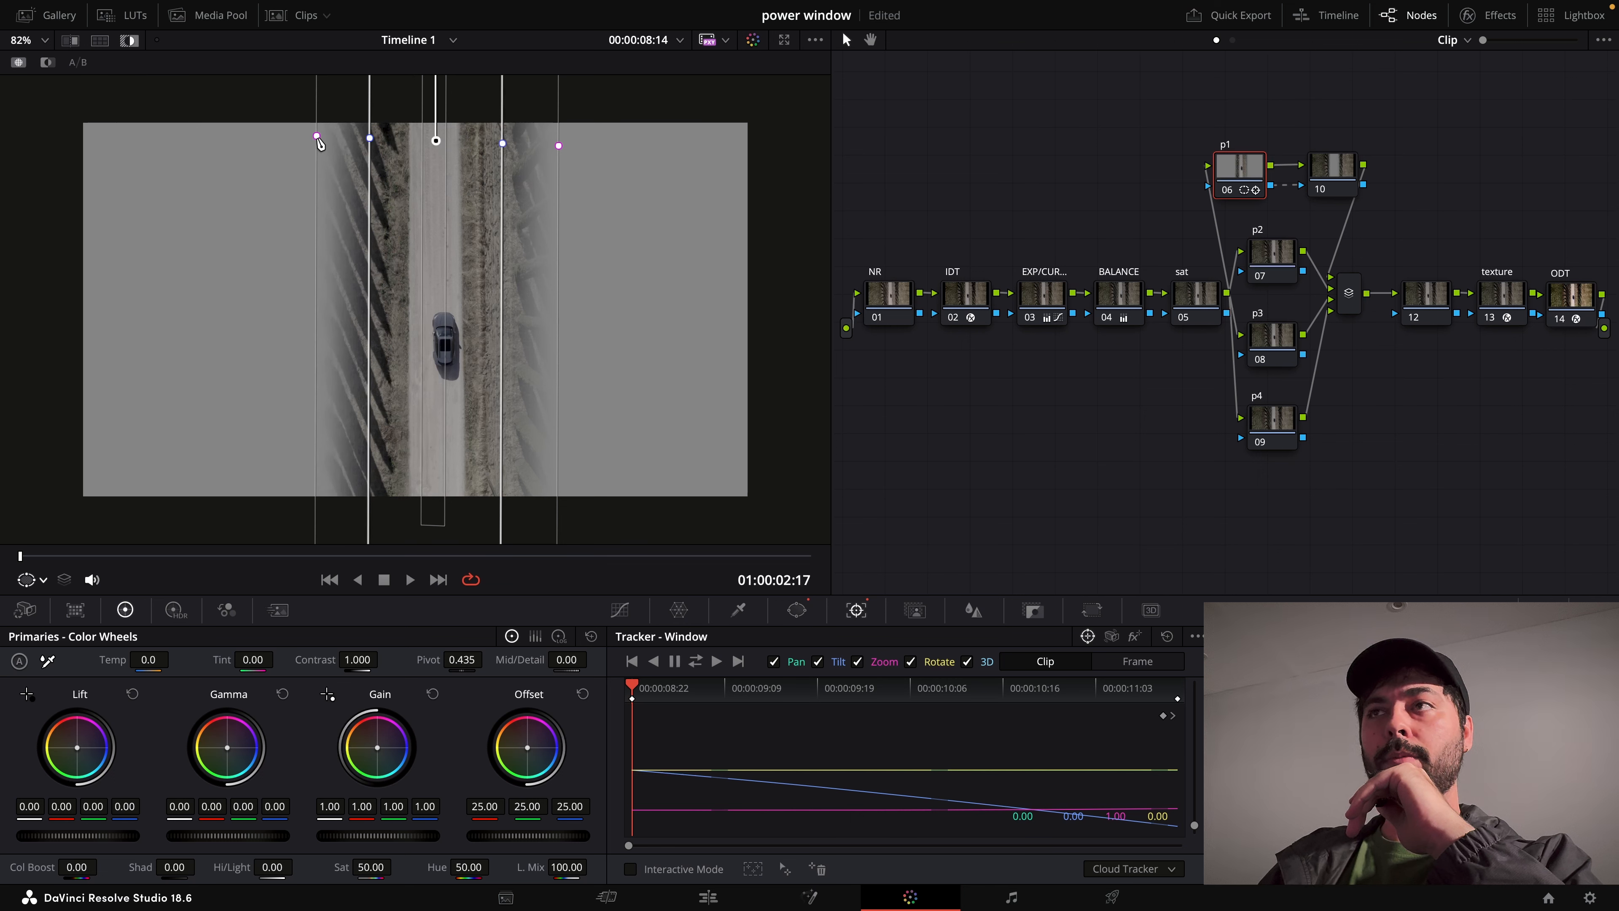
pyautogui.click(1341, 169)
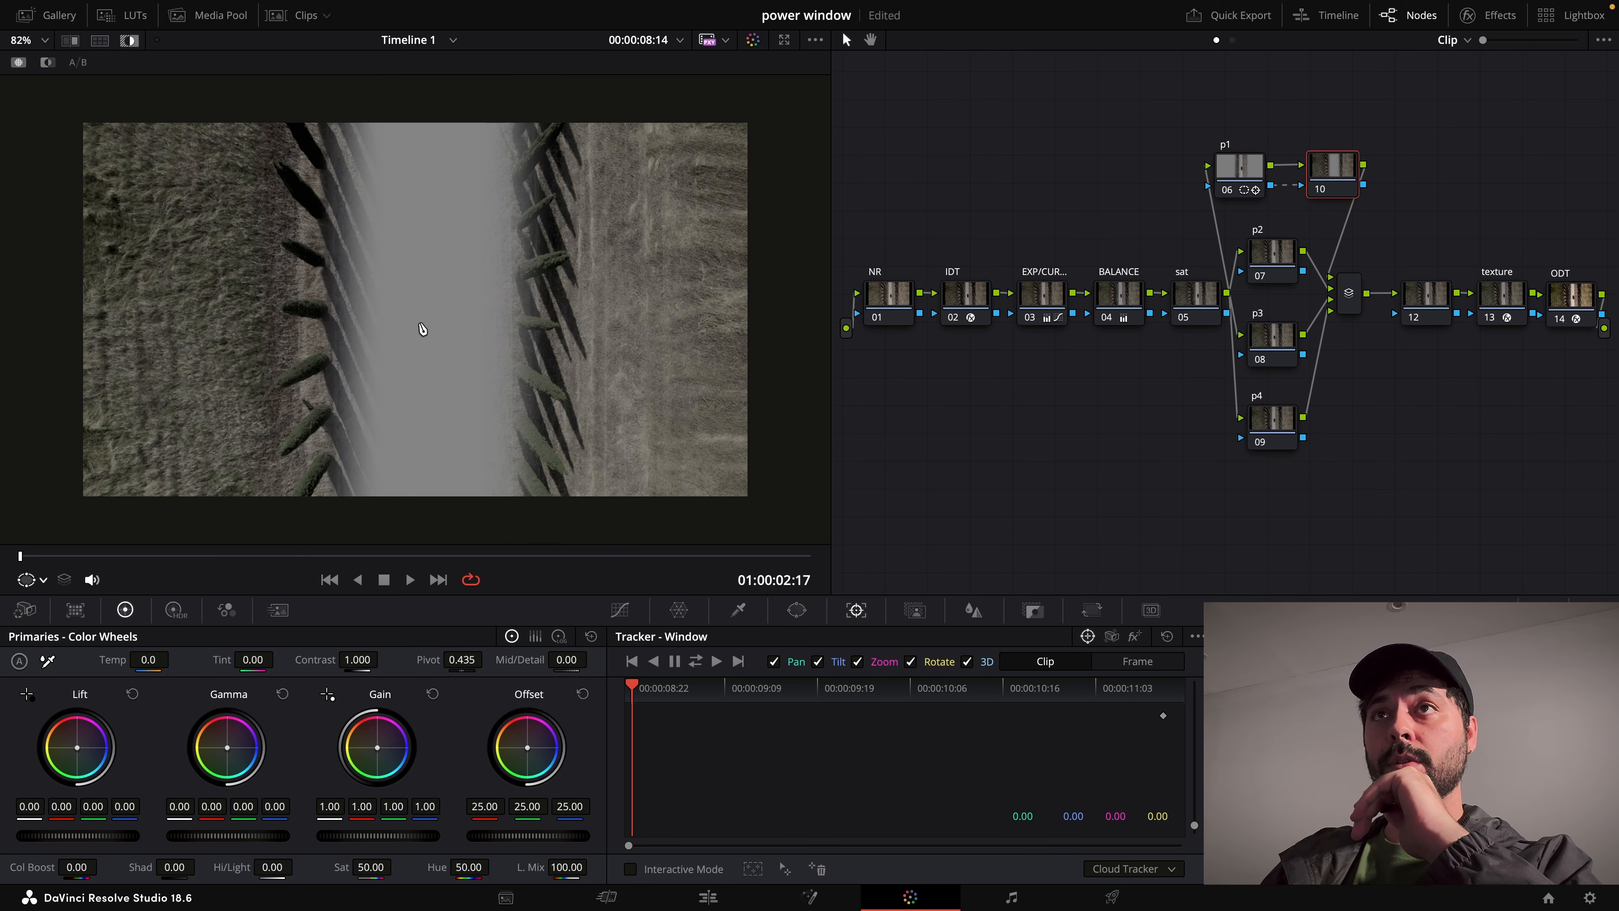
pyautogui.click(1238, 167)
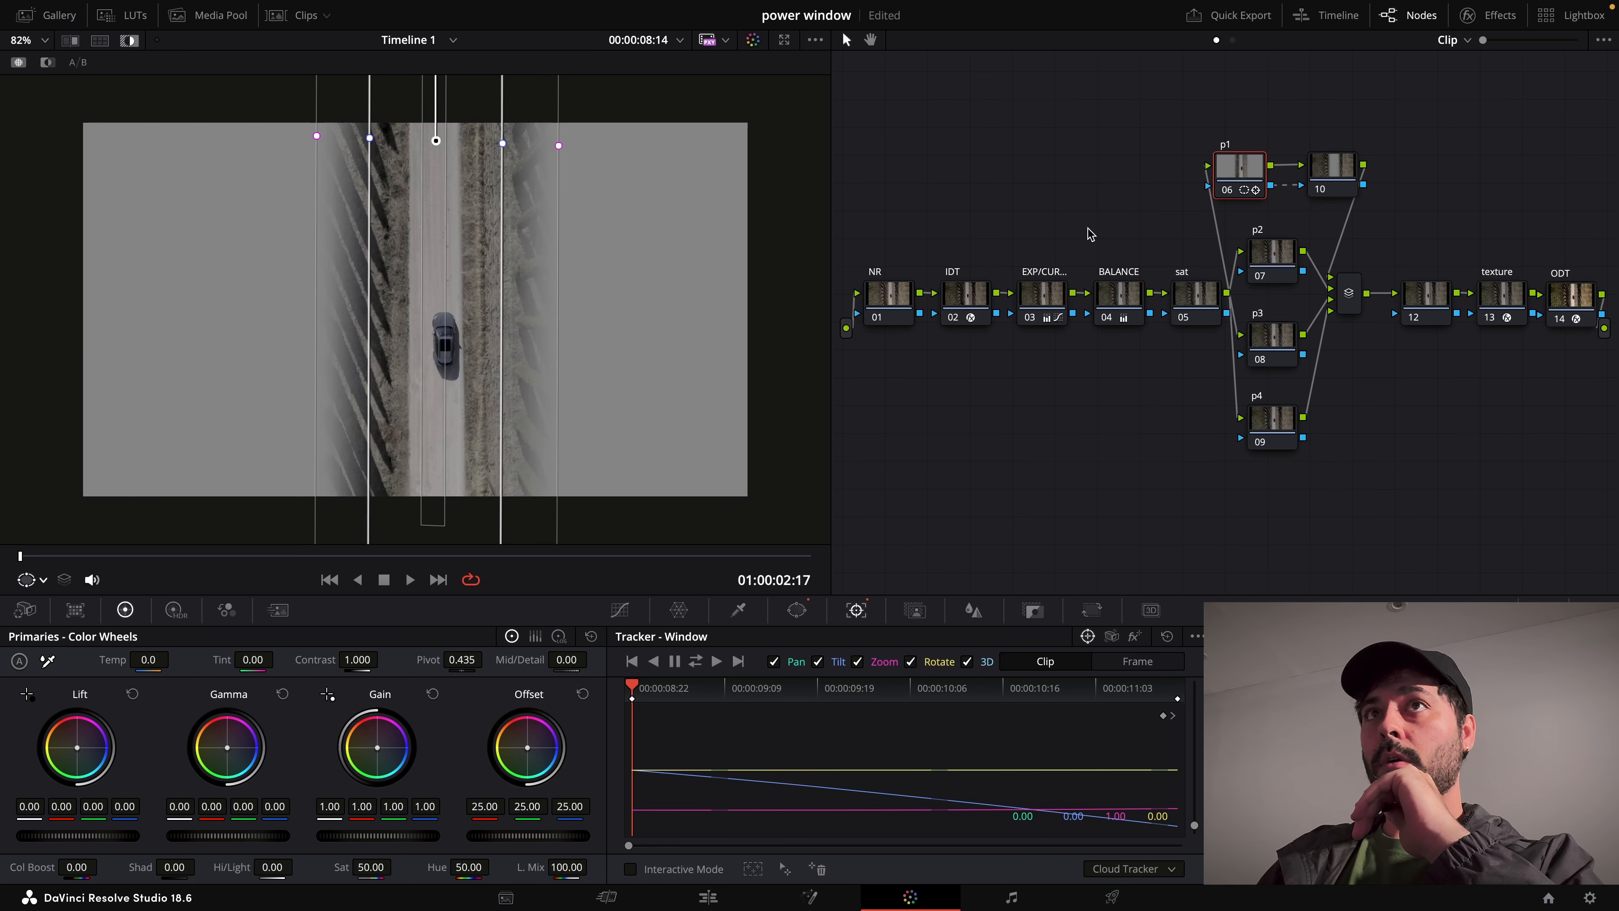
pyautogui.click(129, 40)
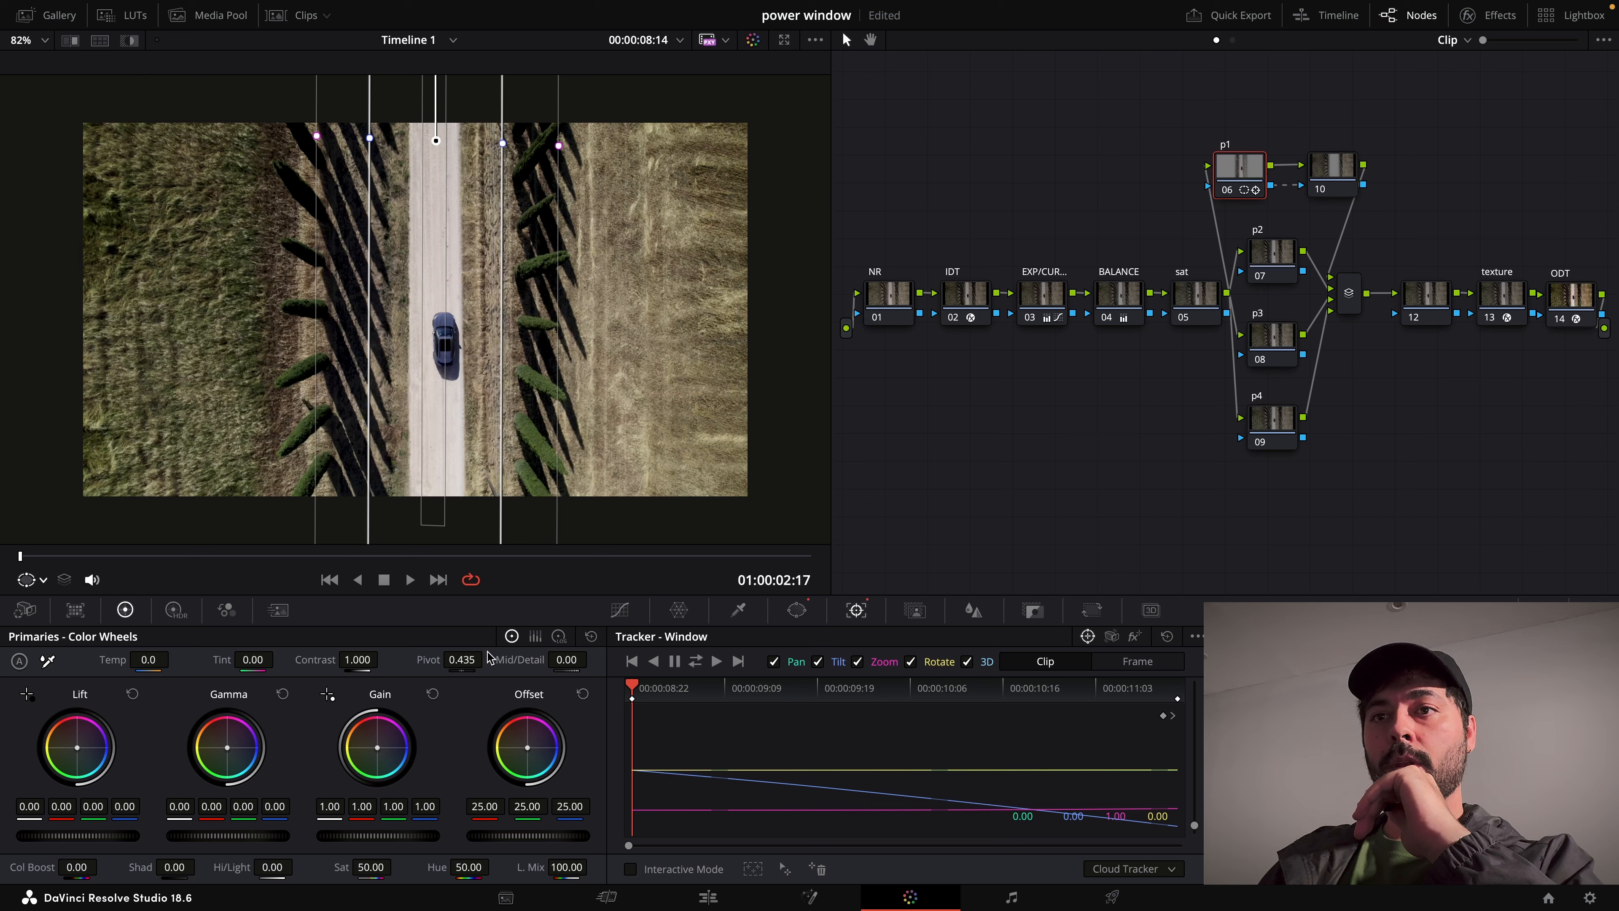
# Raise the shadows inside the road window slightly with a custom curve on node p1.
pyautogui.click(619, 610)
pyautogui.click(176, 610)
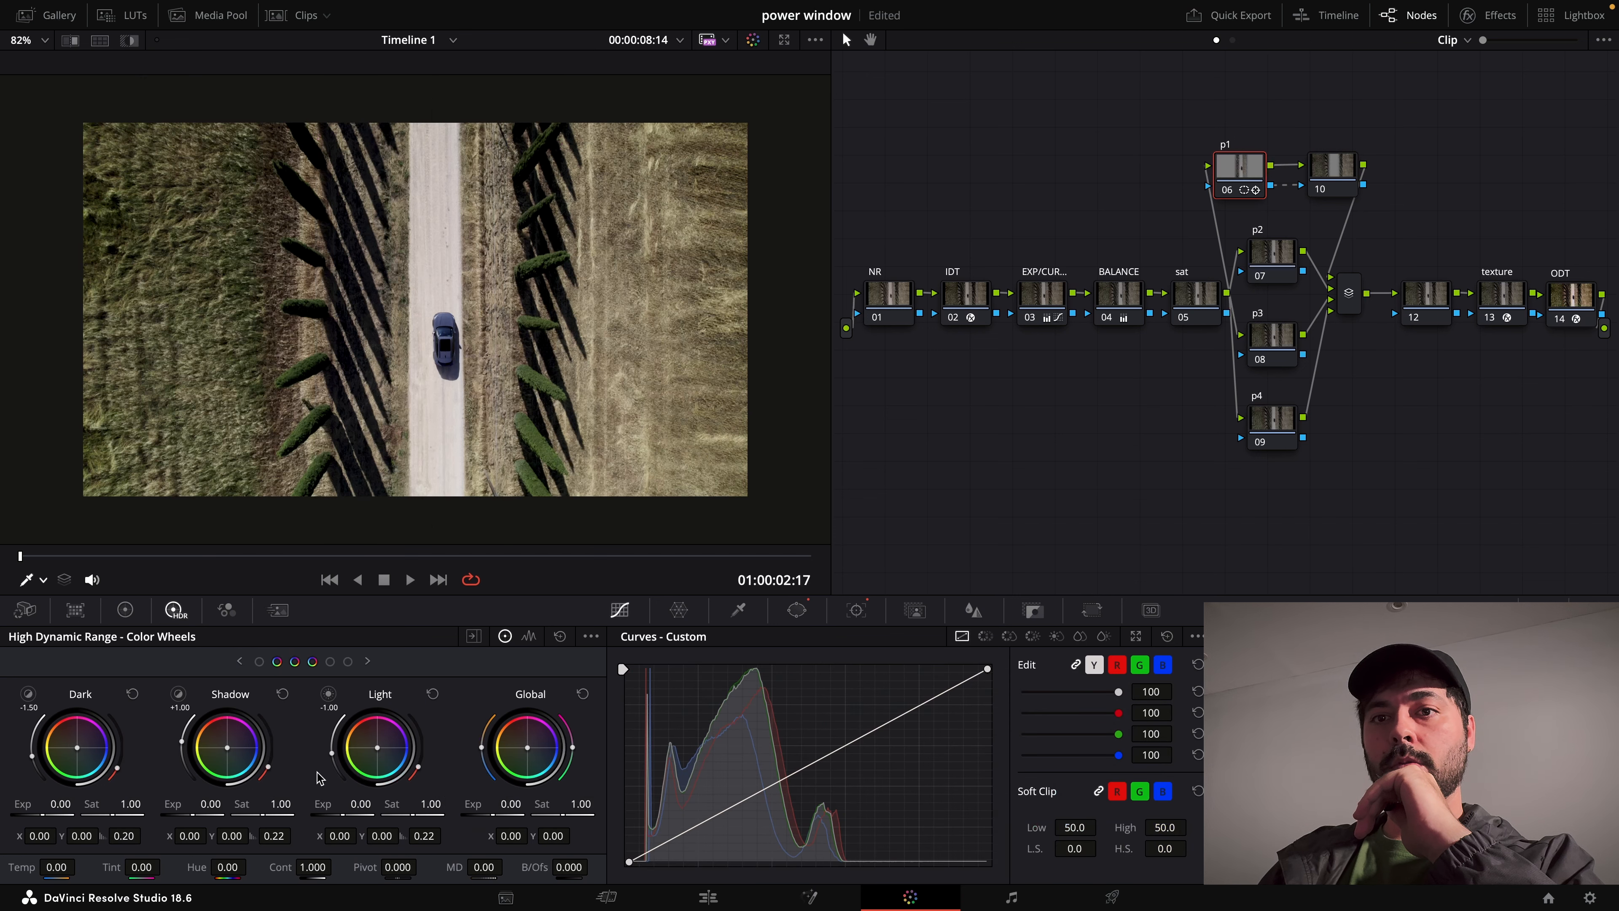
pyautogui.moveTo(692, 828); pyautogui.dragTo(692, 823)
# Lower the shadows around the road with a custom curve on node 10 and slightly reduce that node's HDR global exposure.
pyautogui.click(1332, 167)
pyautogui.moveTo(691, 828); pyautogui.dragTo(691, 833)
pyautogui.moveTo(493, 814); pyautogui.dragTo(490, 814)
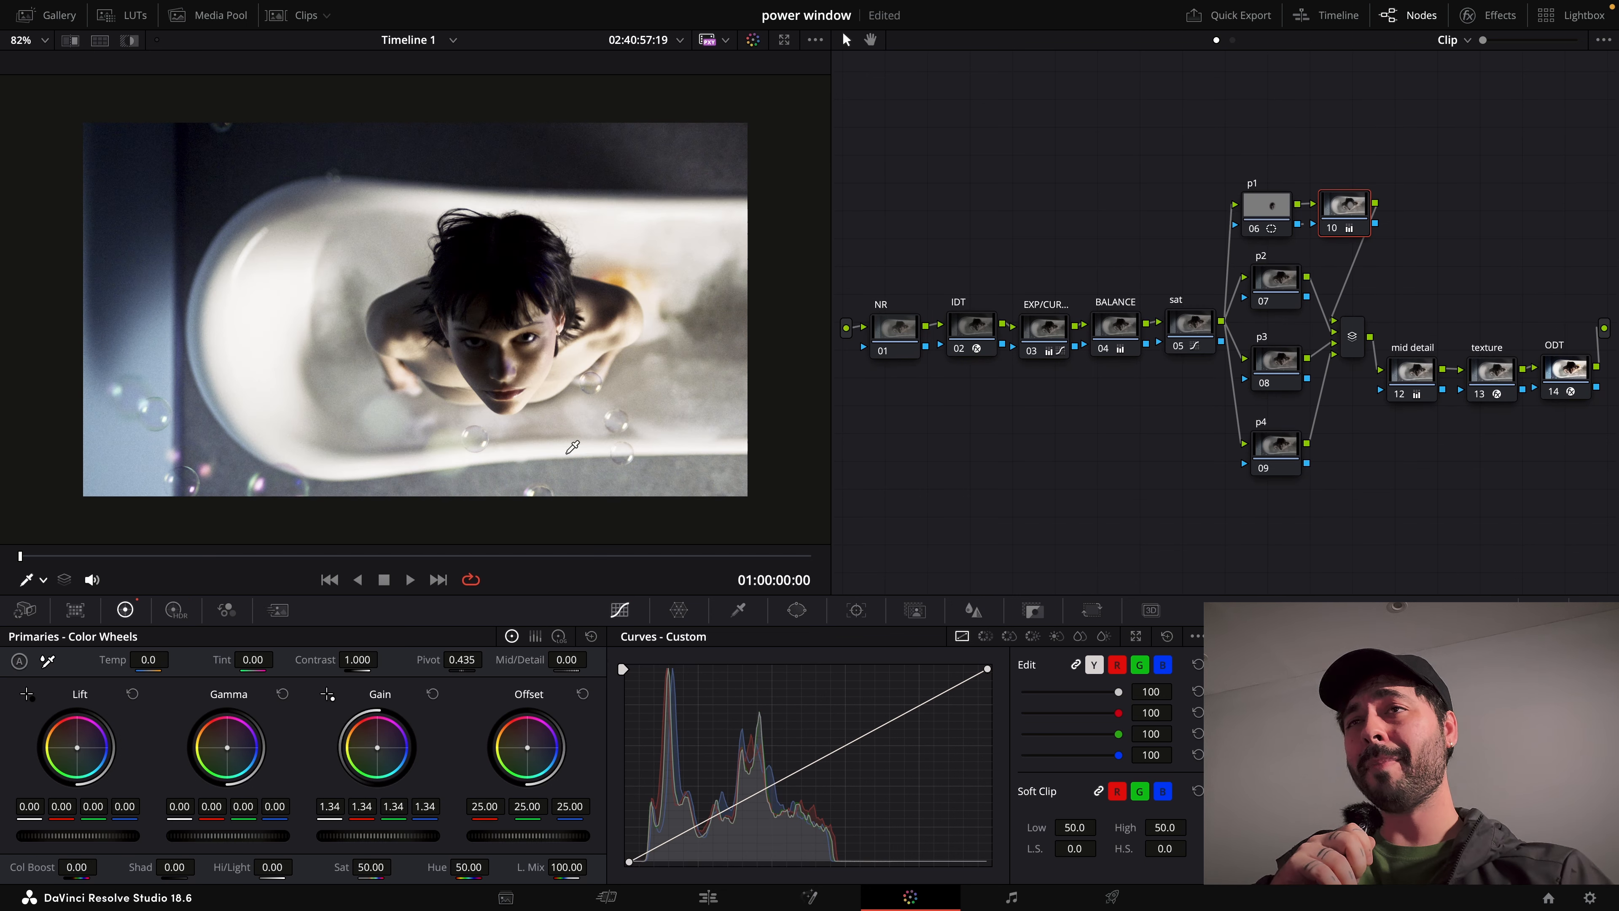
# Select node p1 of the bathtub portrait clip and show the circular power window over the face.
pyautogui.click(1266, 206)
pyautogui.click(797, 610)
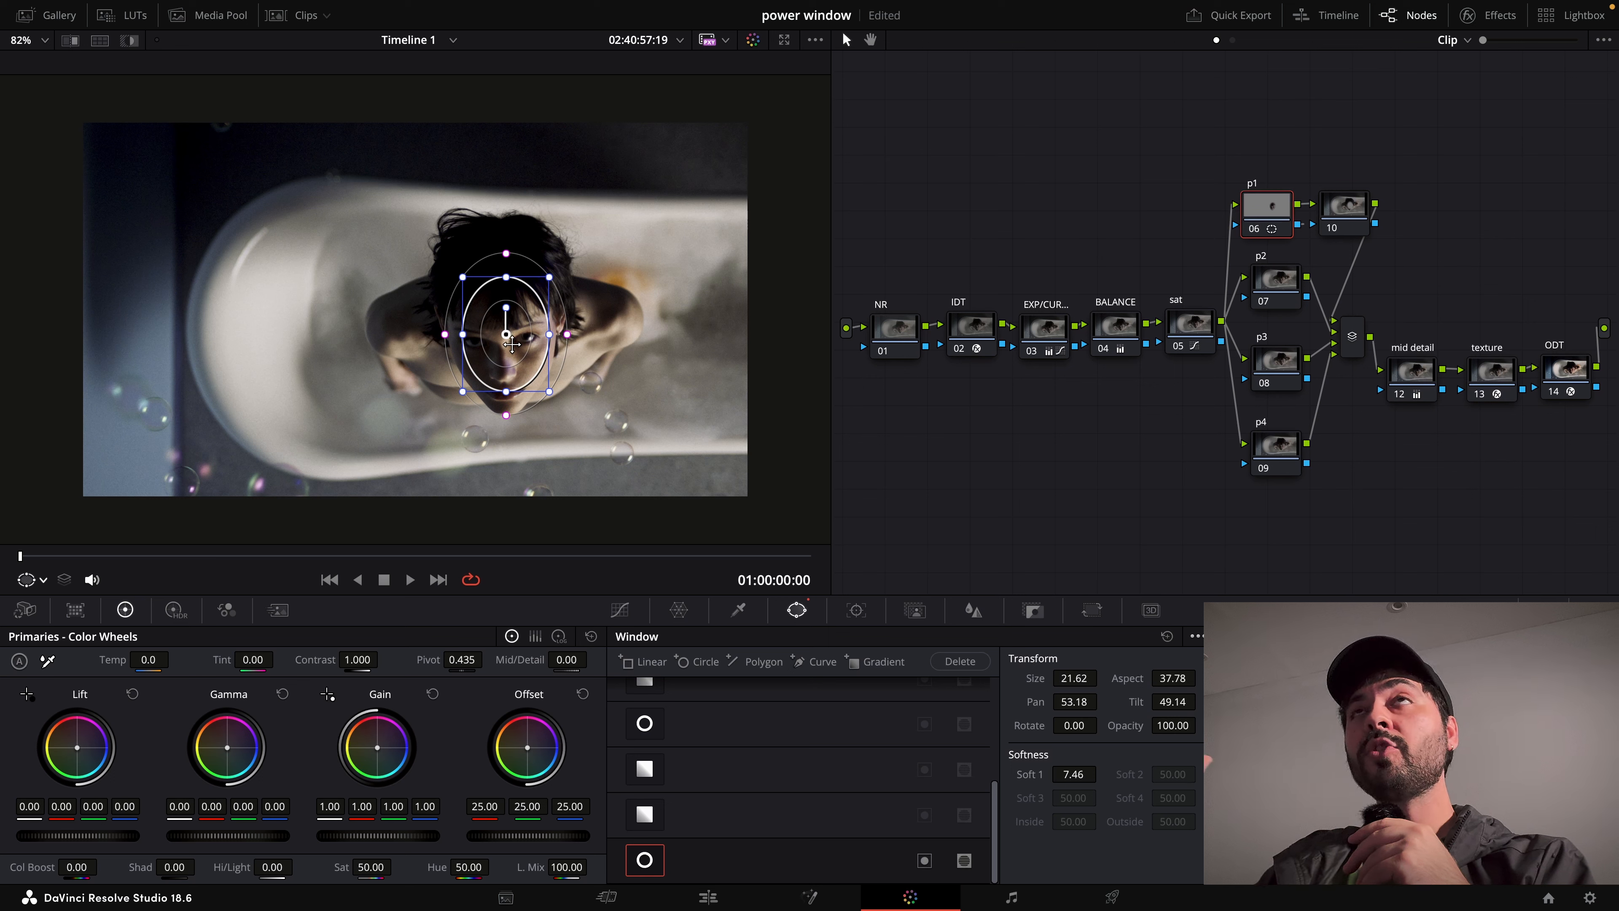